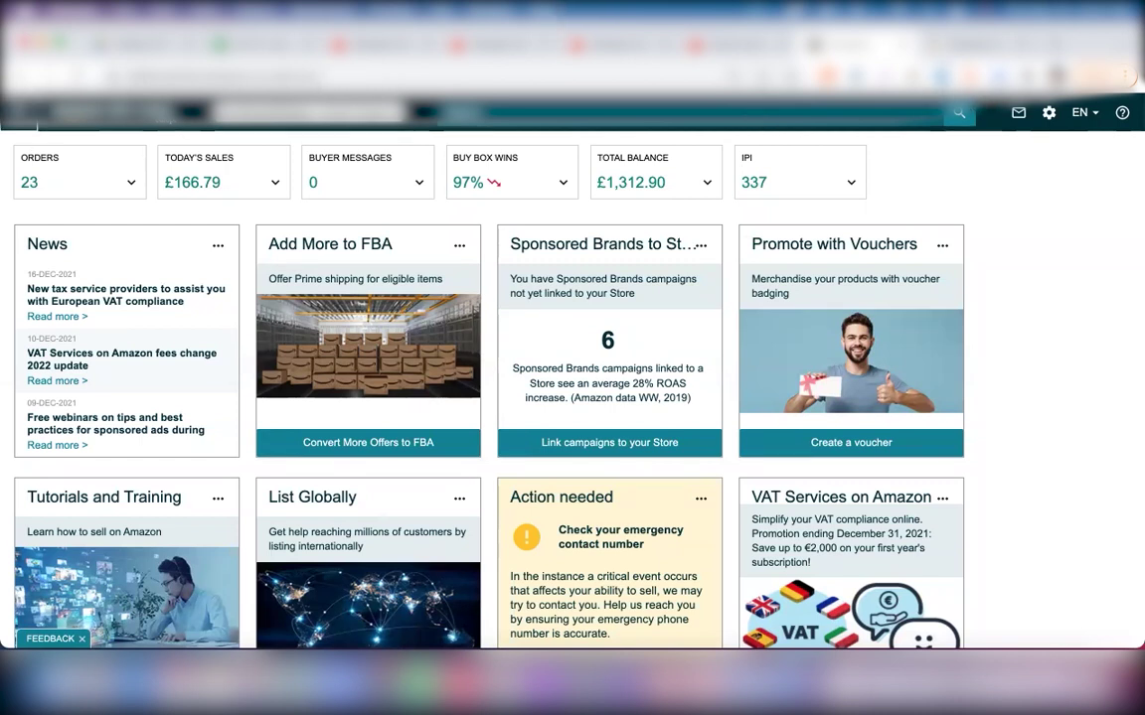
# Open the advertising Campaign Manager and look over the performance chart and the list of all campaigns.
pyautogui.click(20, 109)
pyautogui.moveTo(94, 342)
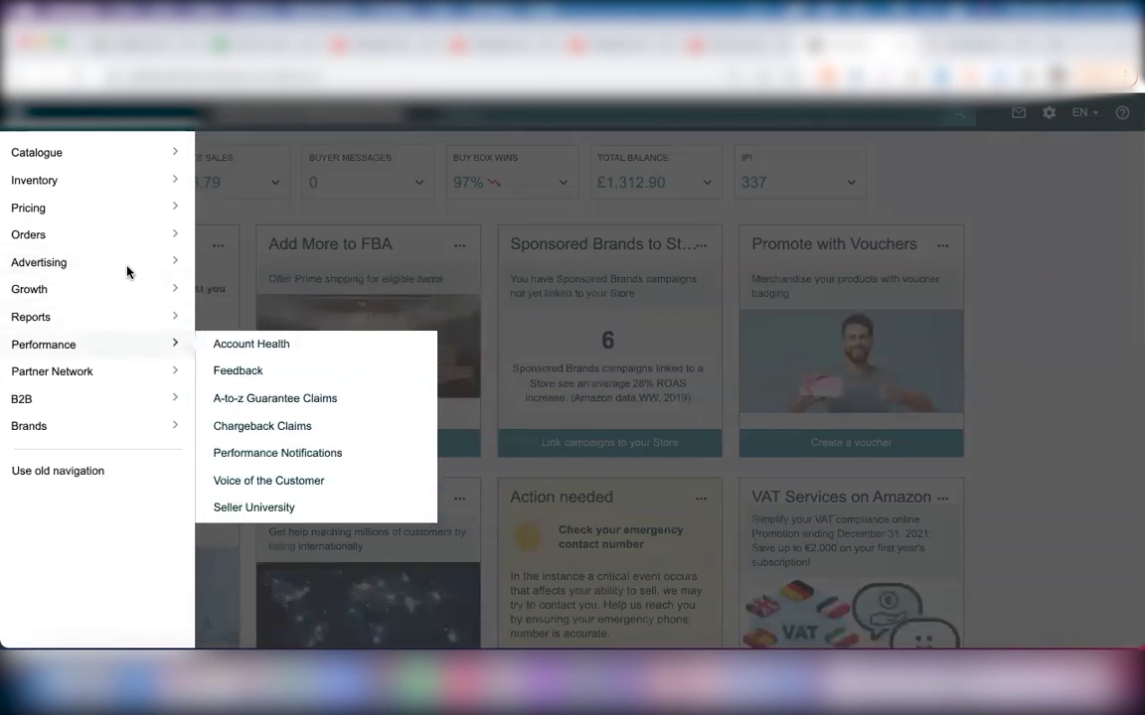
pyautogui.moveTo(133, 263)
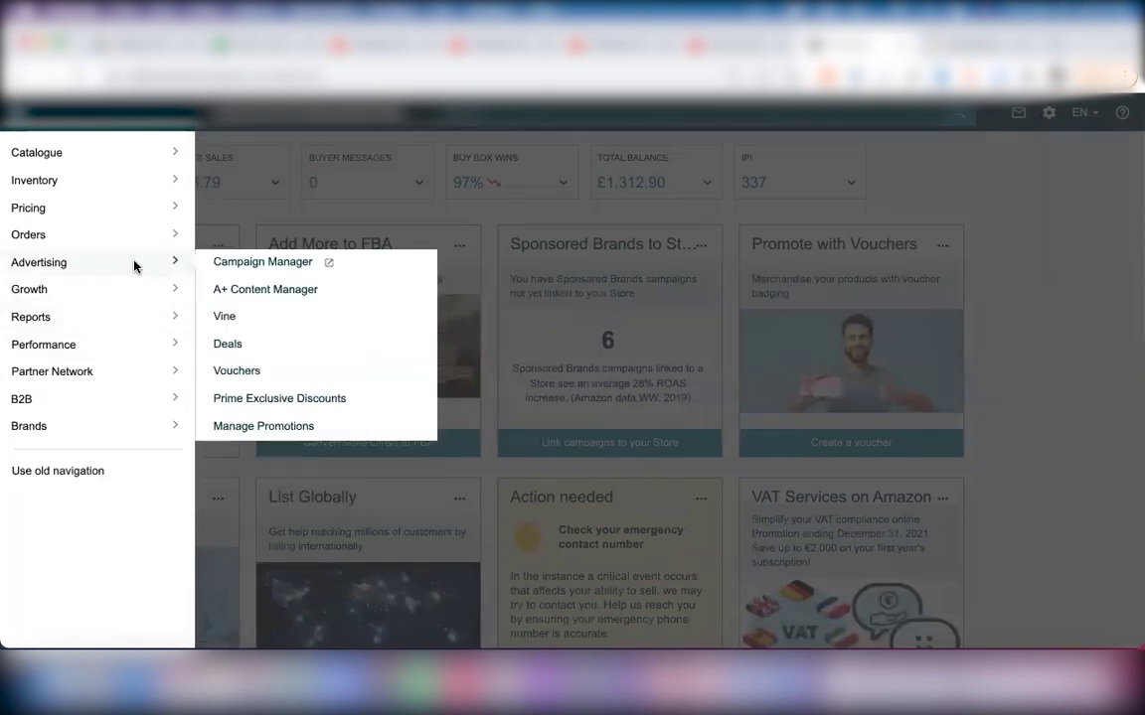
pyautogui.click(286, 262)
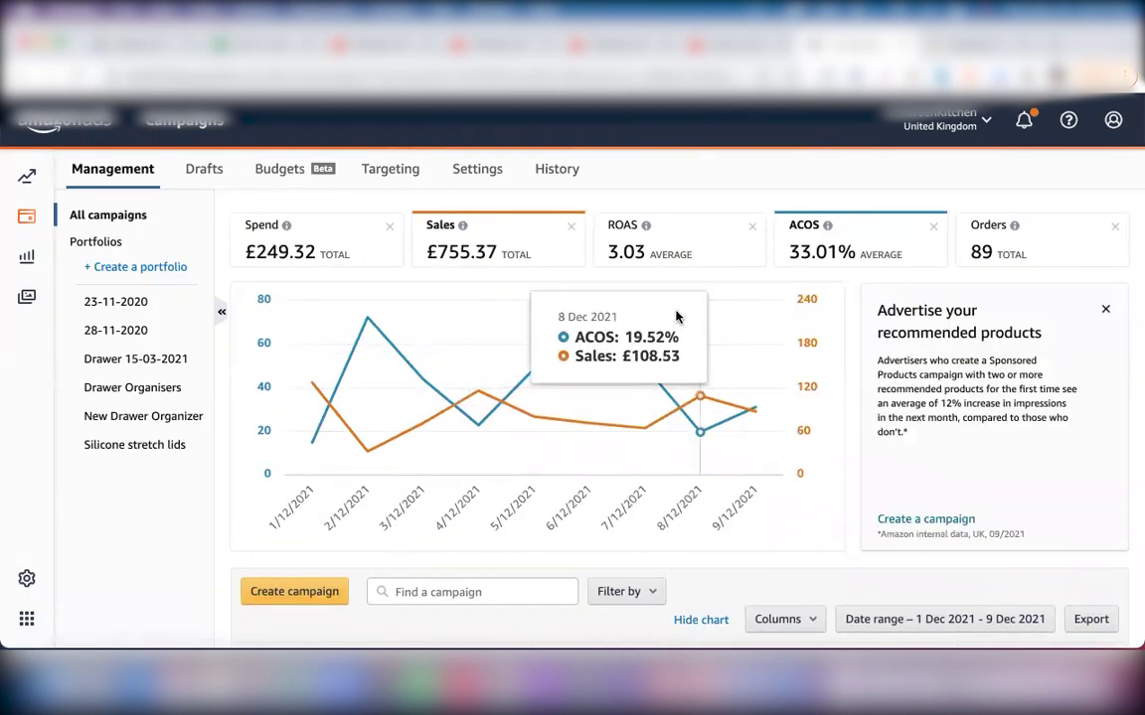
pyautogui.scroll(-2, 677, 314)
pyautogui.scroll(-5, 677, 314)
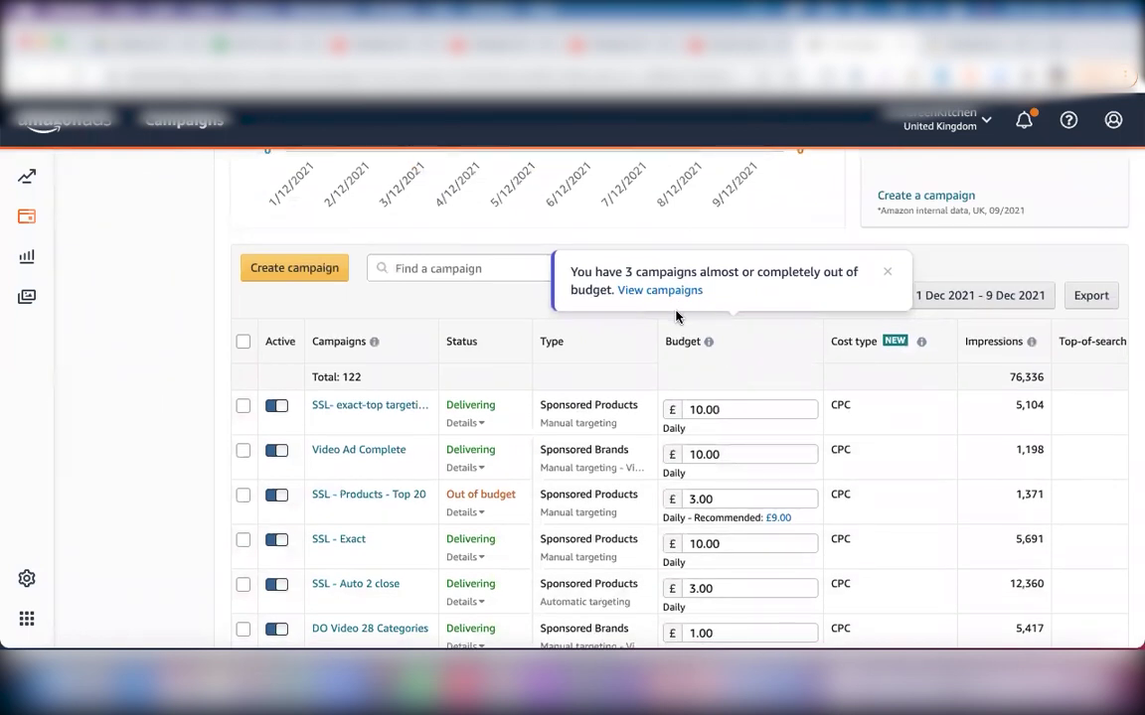
pyautogui.scroll(2, 677, 316)
pyautogui.scroll(5, 676, 316)
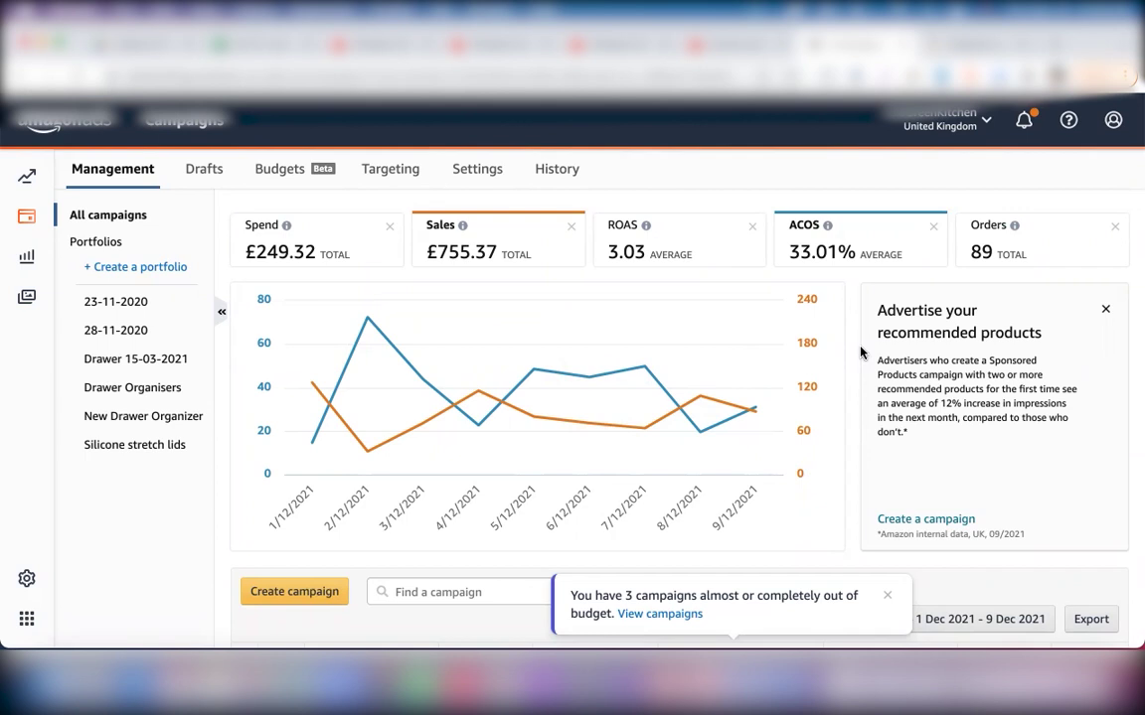
# Open the Silicone stretch lids portfolio and examine its ACOS and orders chart and its campaigns' metrics.
pyautogui.click(111, 446)
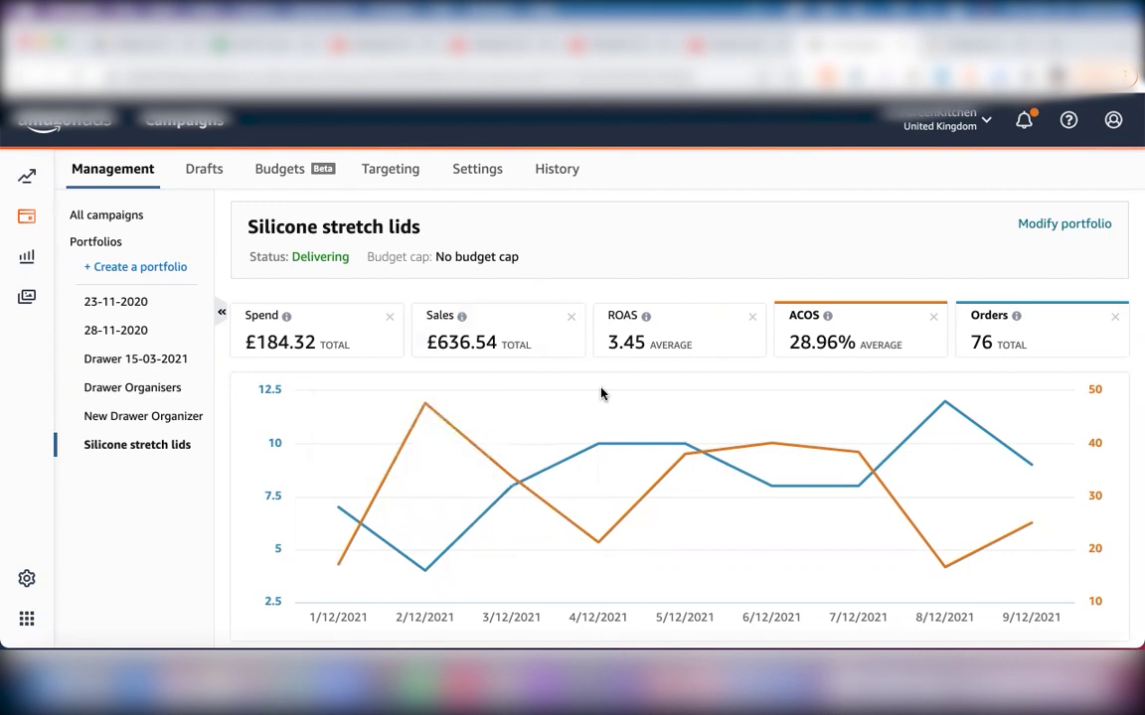
pyautogui.moveTo(823, 401)
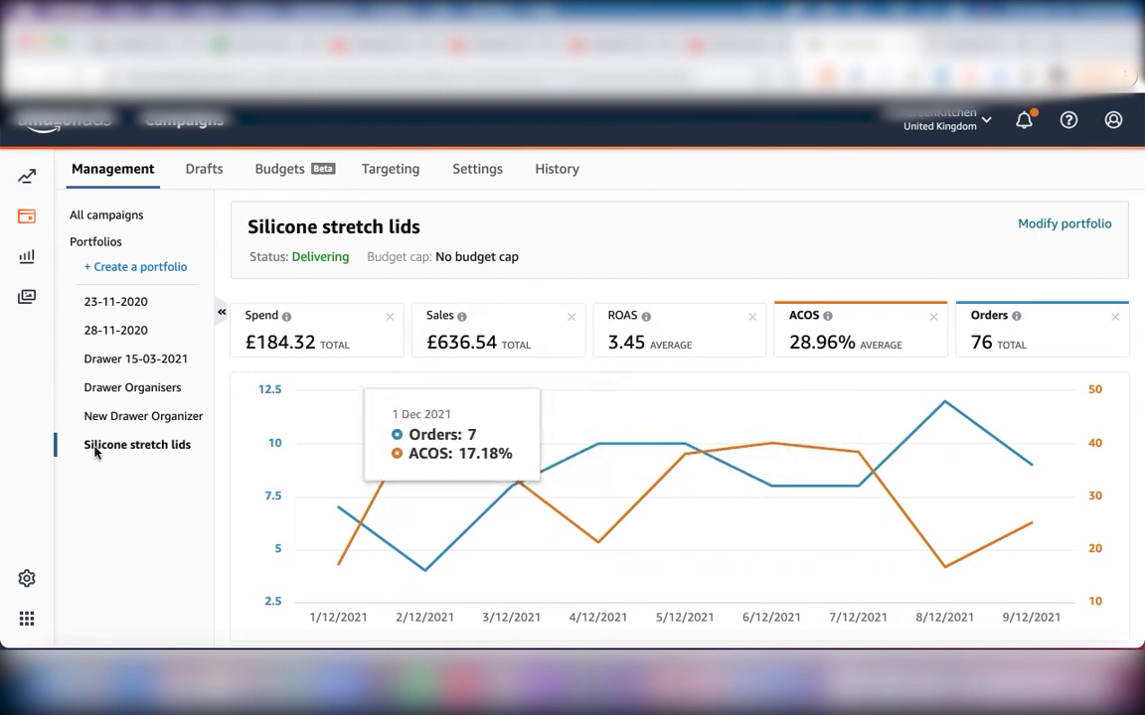
pyautogui.scroll(-3, 938, 409)
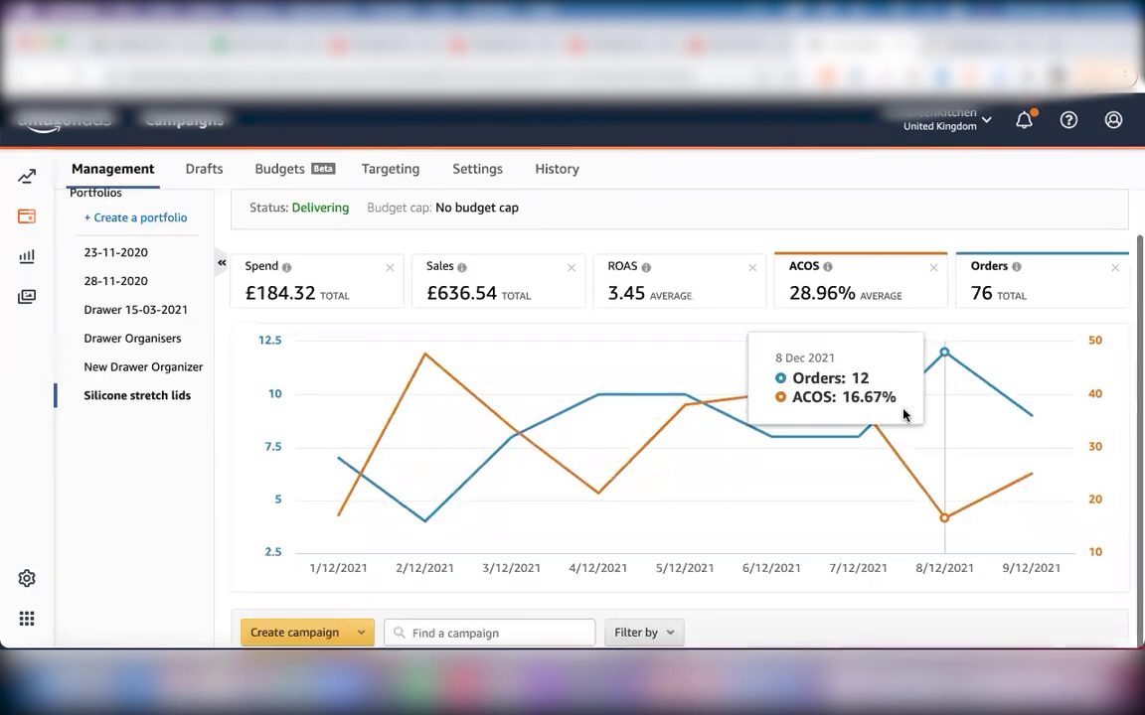
pyautogui.scroll(-3, 904, 415)
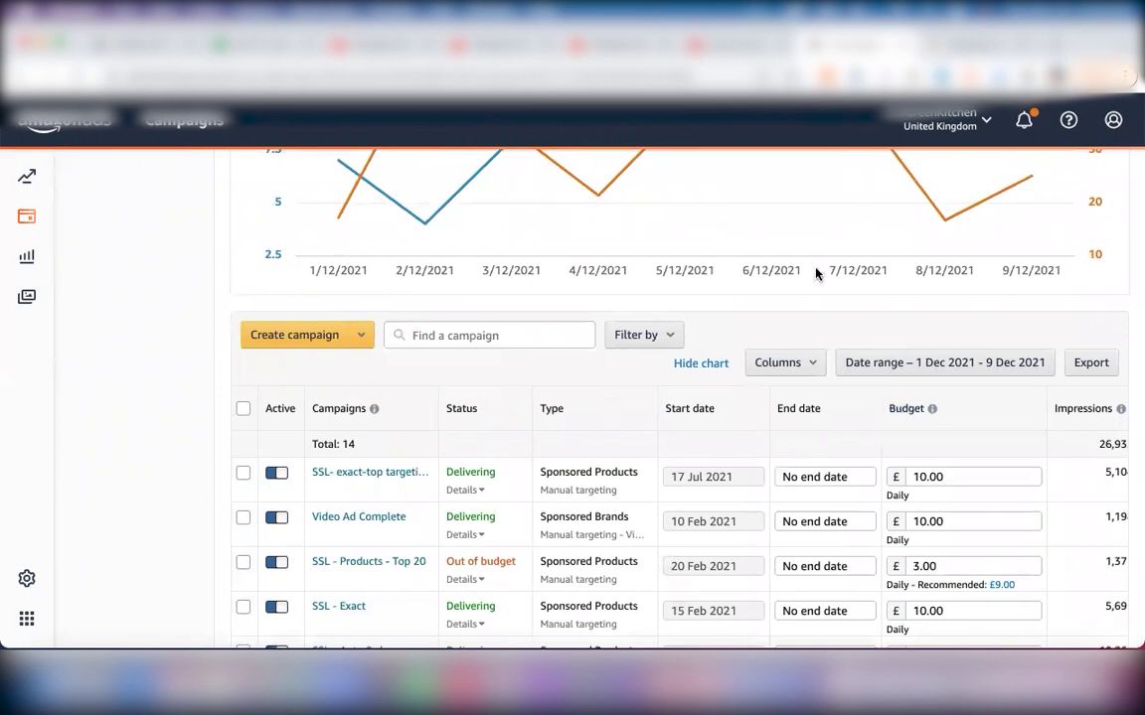
pyautogui.moveTo(373, 252)
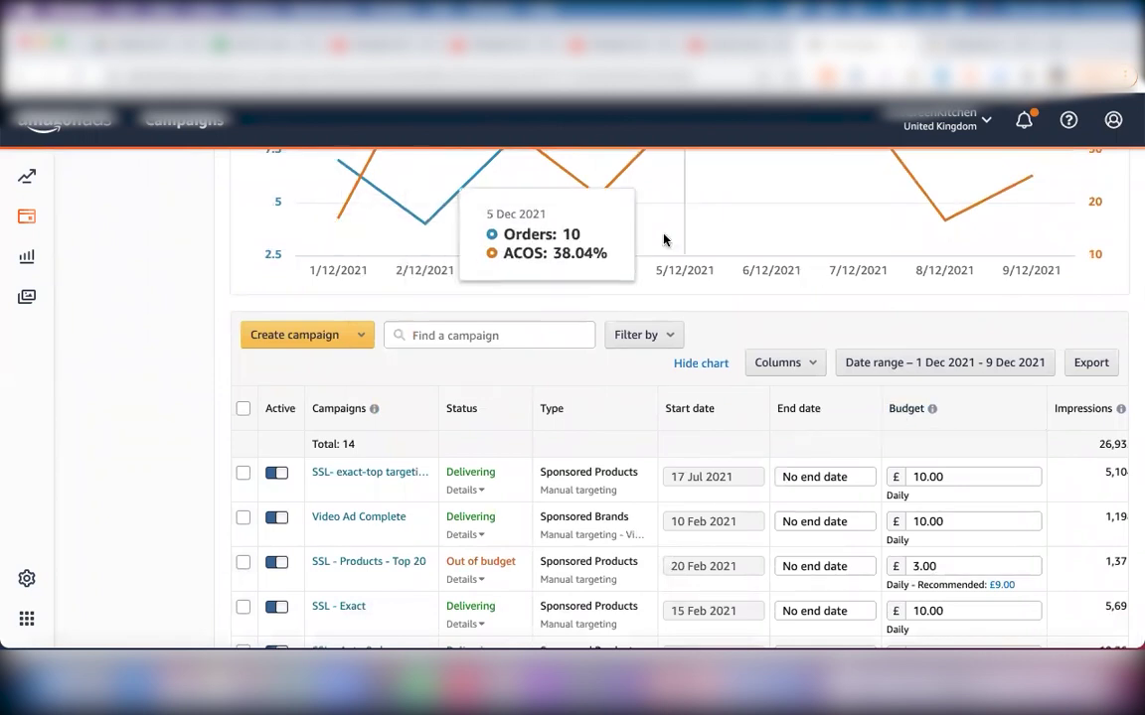
pyautogui.scroll(3, 365, 227)
pyautogui.scroll(2, 364, 228)
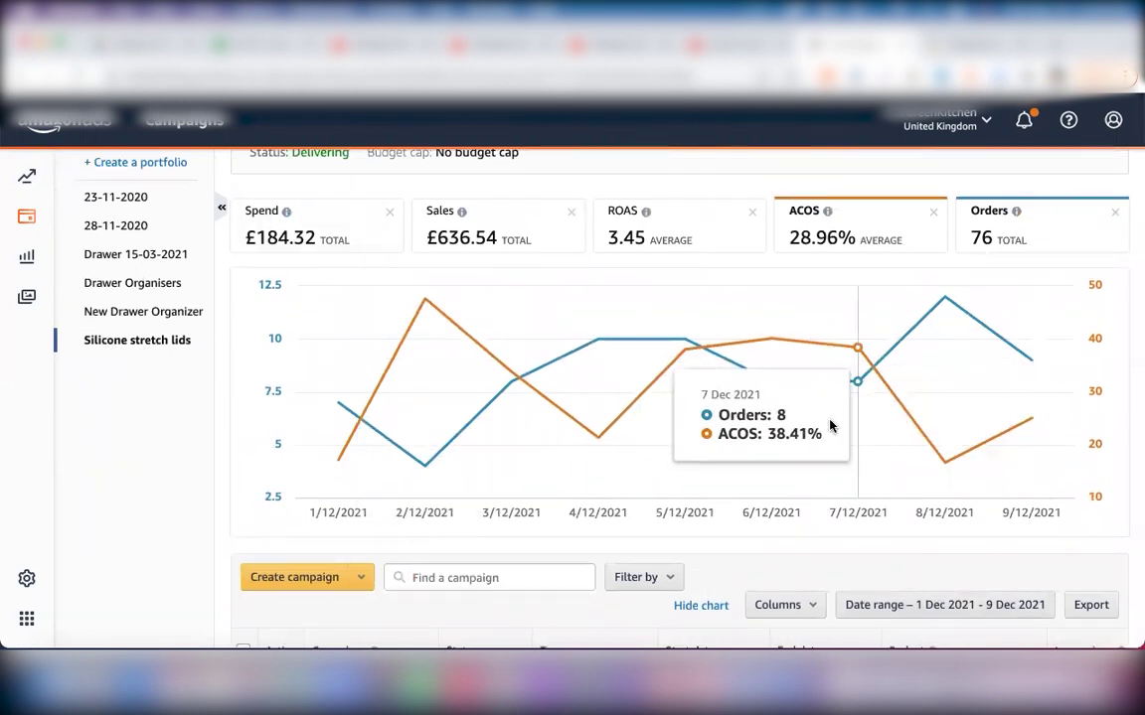
pyautogui.scroll(-2, 831, 427)
pyautogui.scroll(-3, 807, 388)
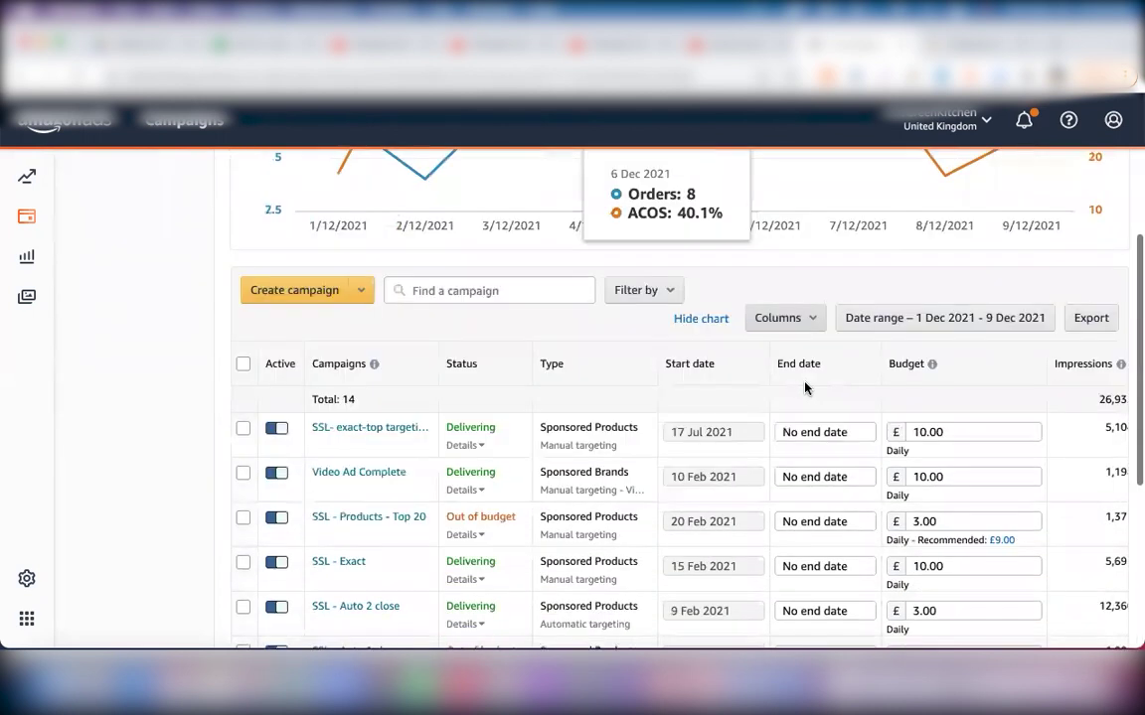
pyautogui.hscroll(10, 1036, 477)
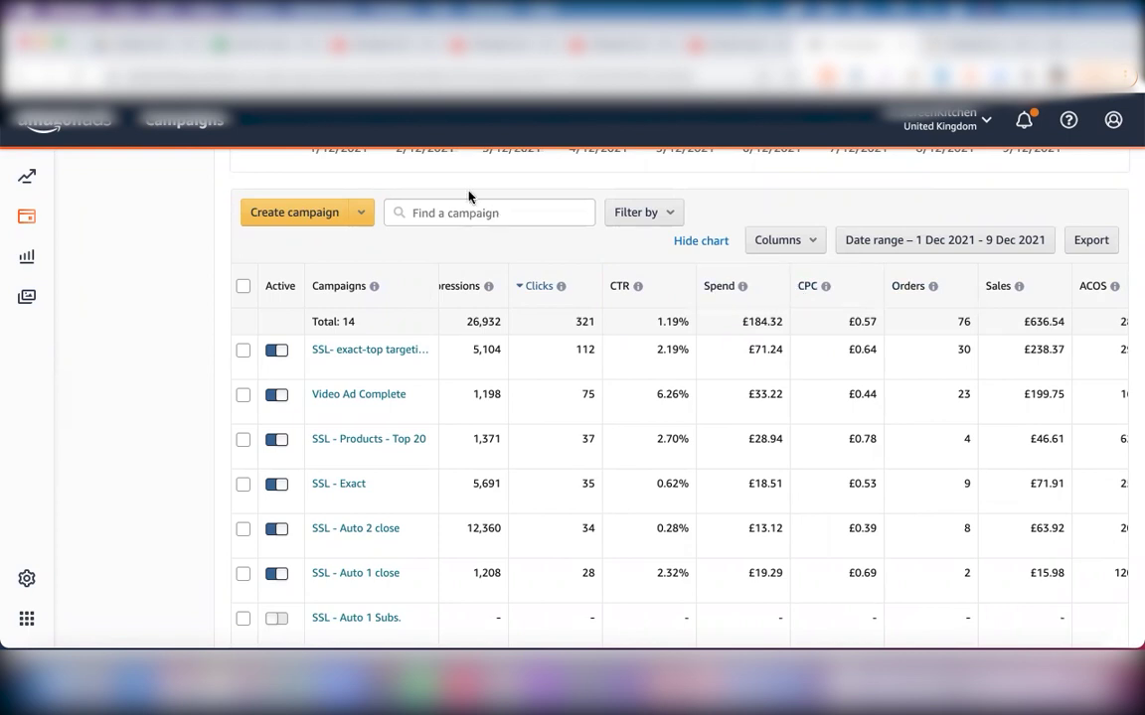
# Search the Silicone stretch lids portfolio for campaigns matching "SD" and clear the search.
pyautogui.click(438, 211)
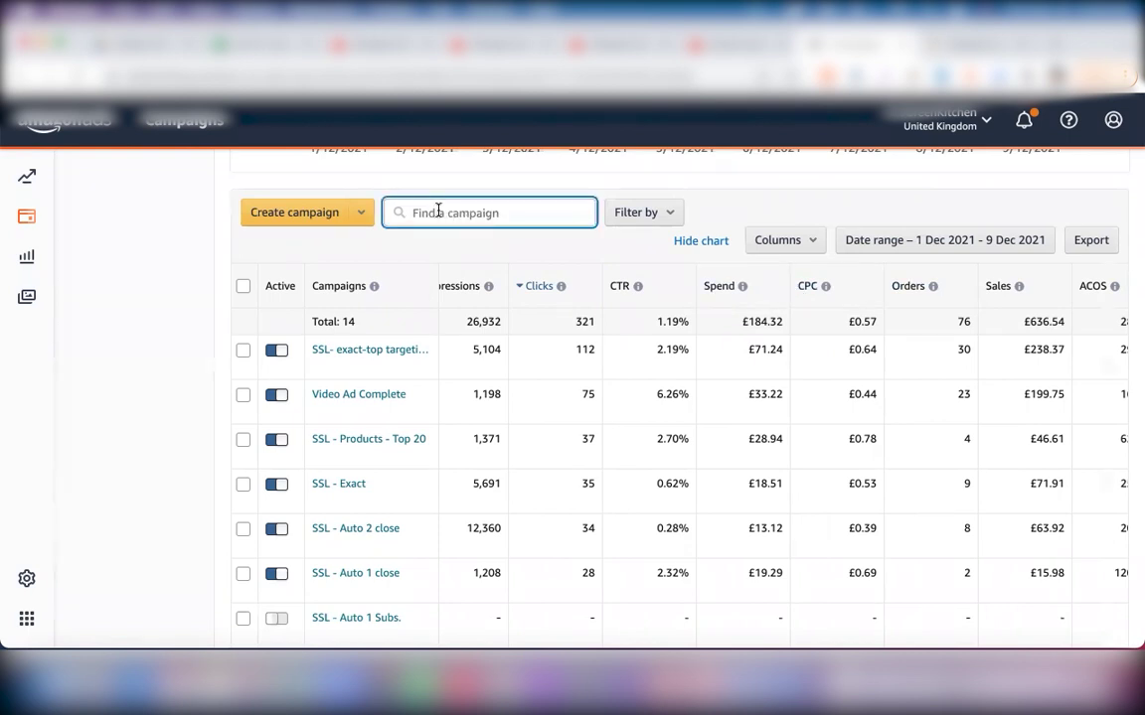
pyautogui.write('SD')
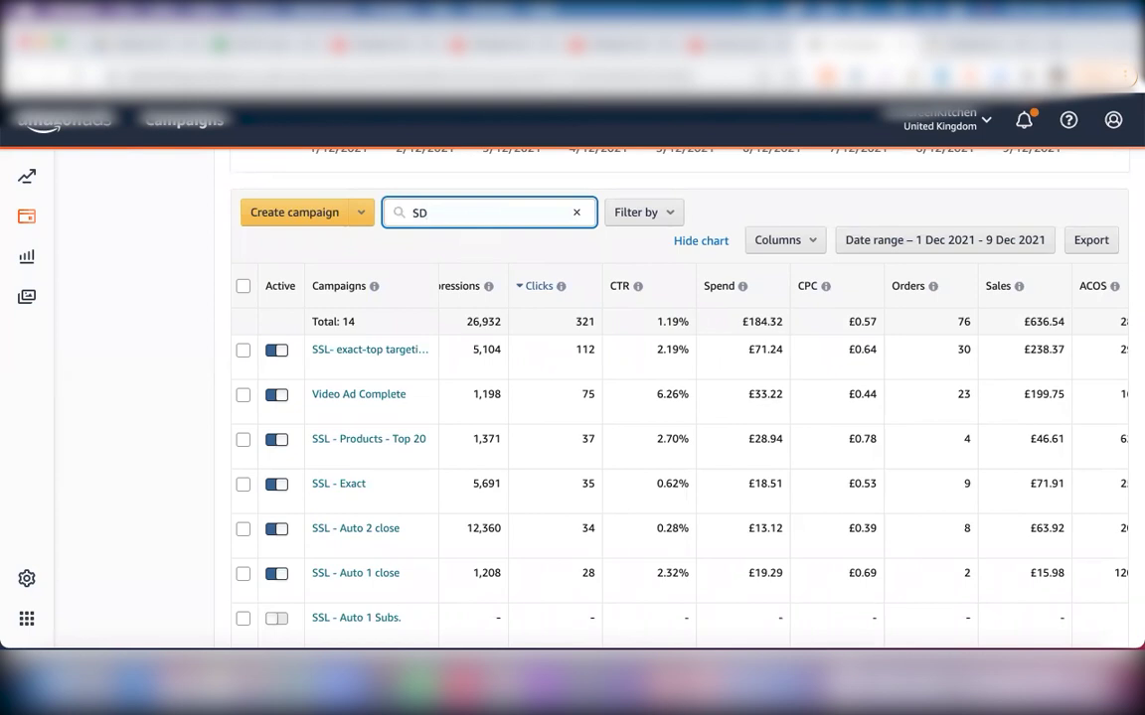
pyautogui.press('Return')
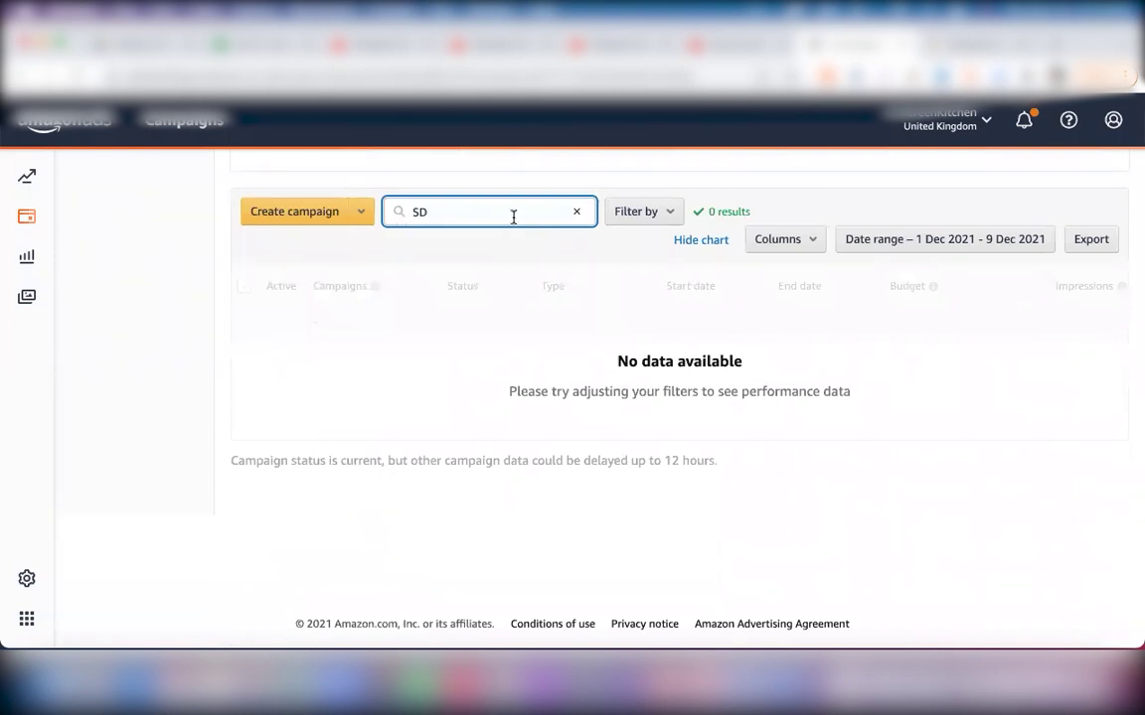
pyautogui.click(576, 212)
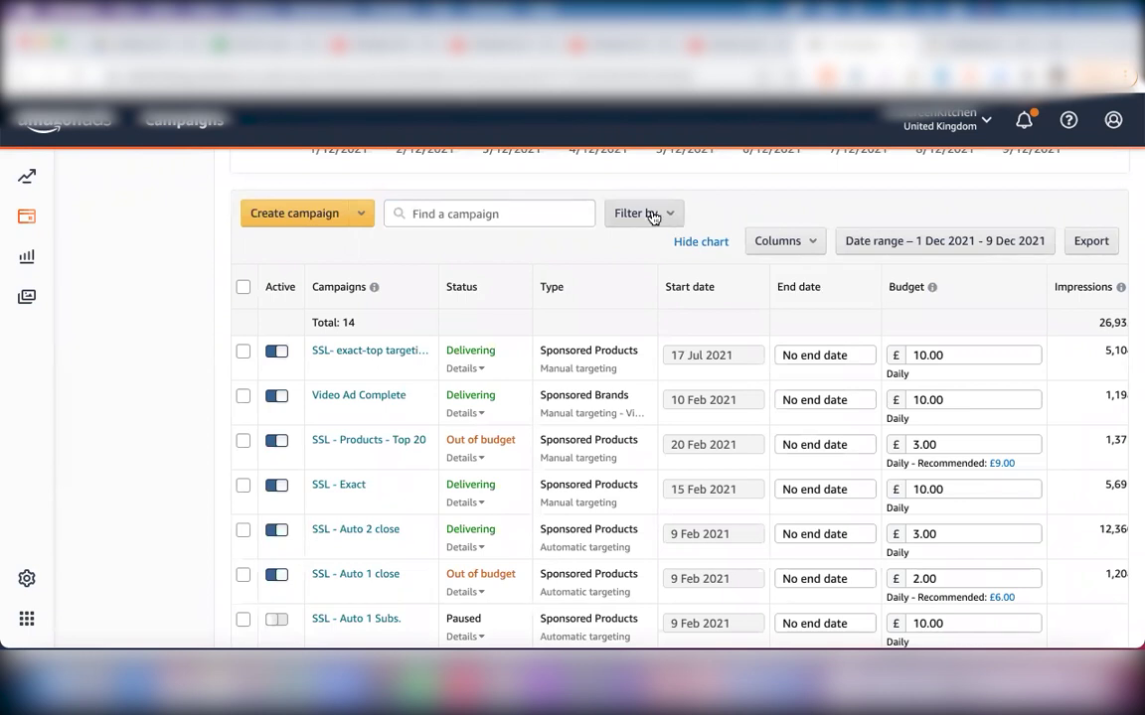
pyautogui.scroll(5, 580, 184)
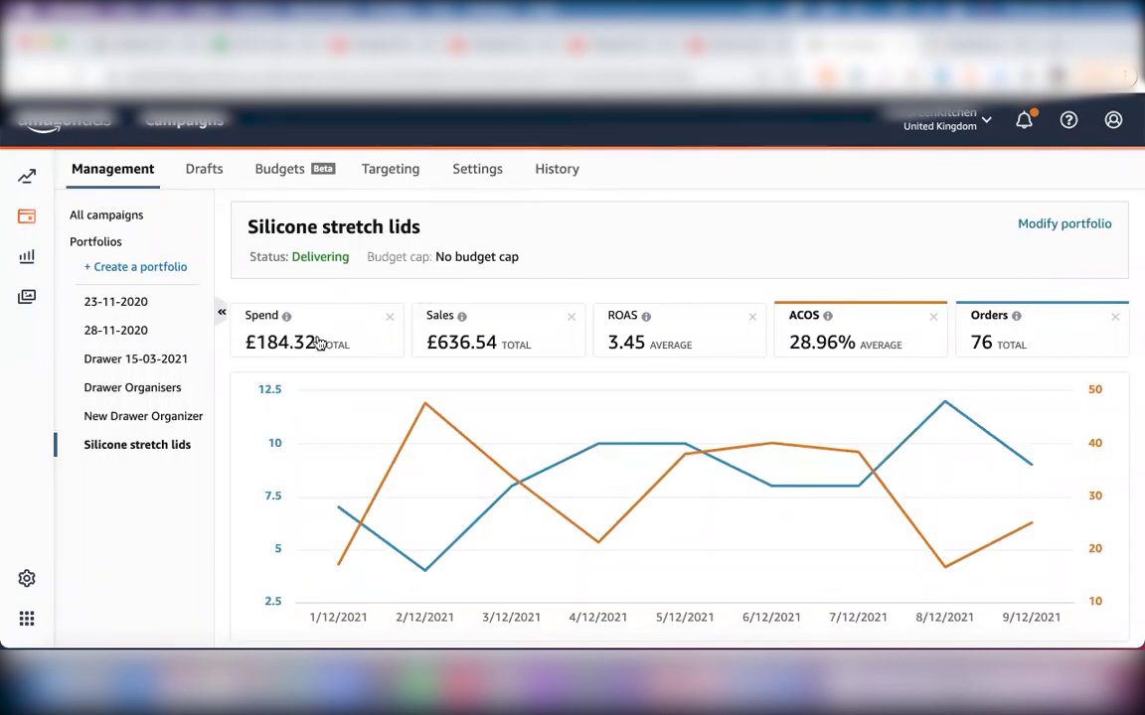
# Create a new portfolio named XYZ.
pyautogui.scroll(-1, 319, 338)
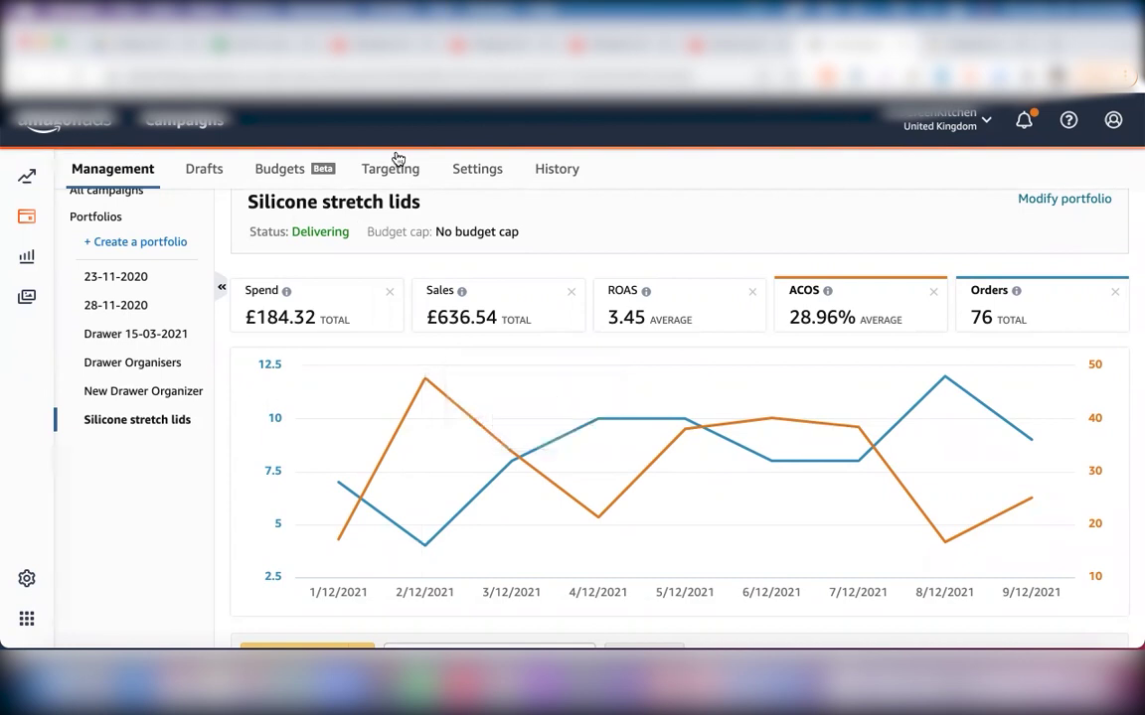
pyautogui.click(159, 243)
pyautogui.click(411, 387)
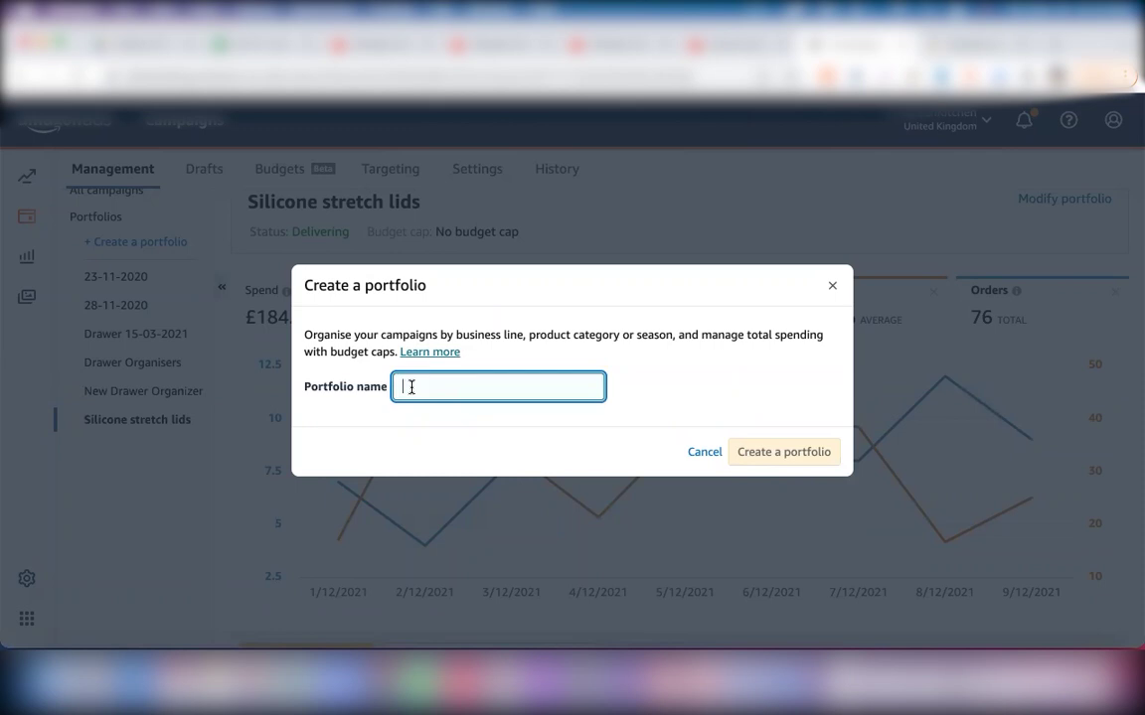
pyautogui.write('XYZ')
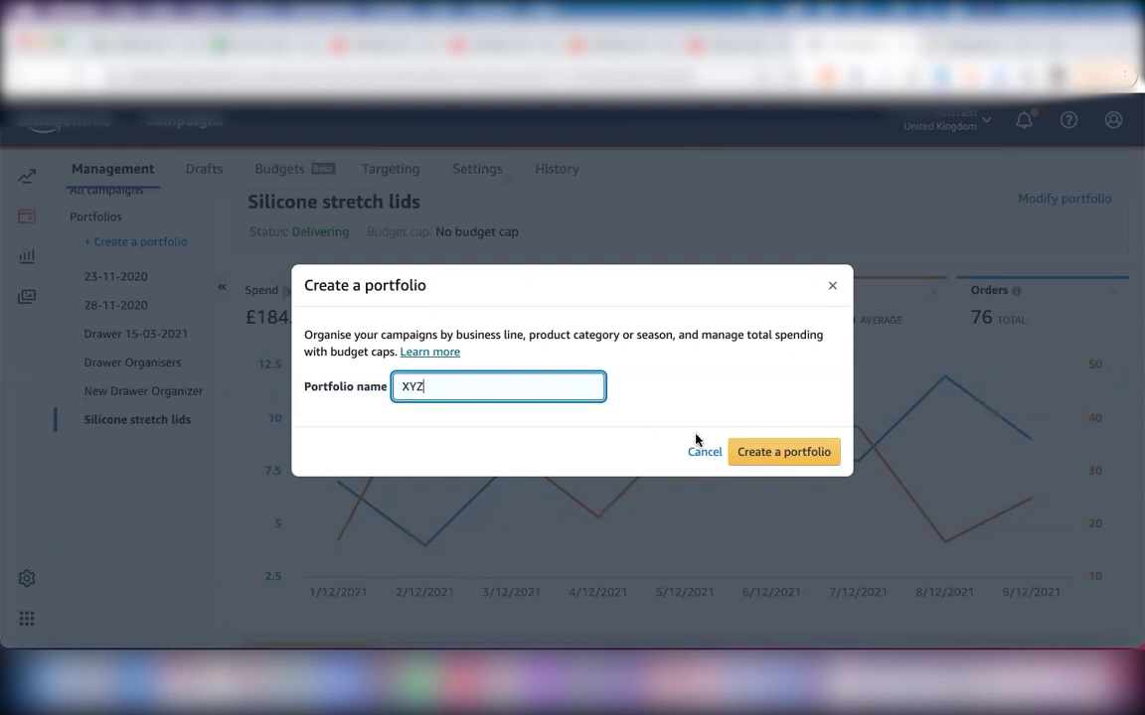
pyautogui.click(780, 454)
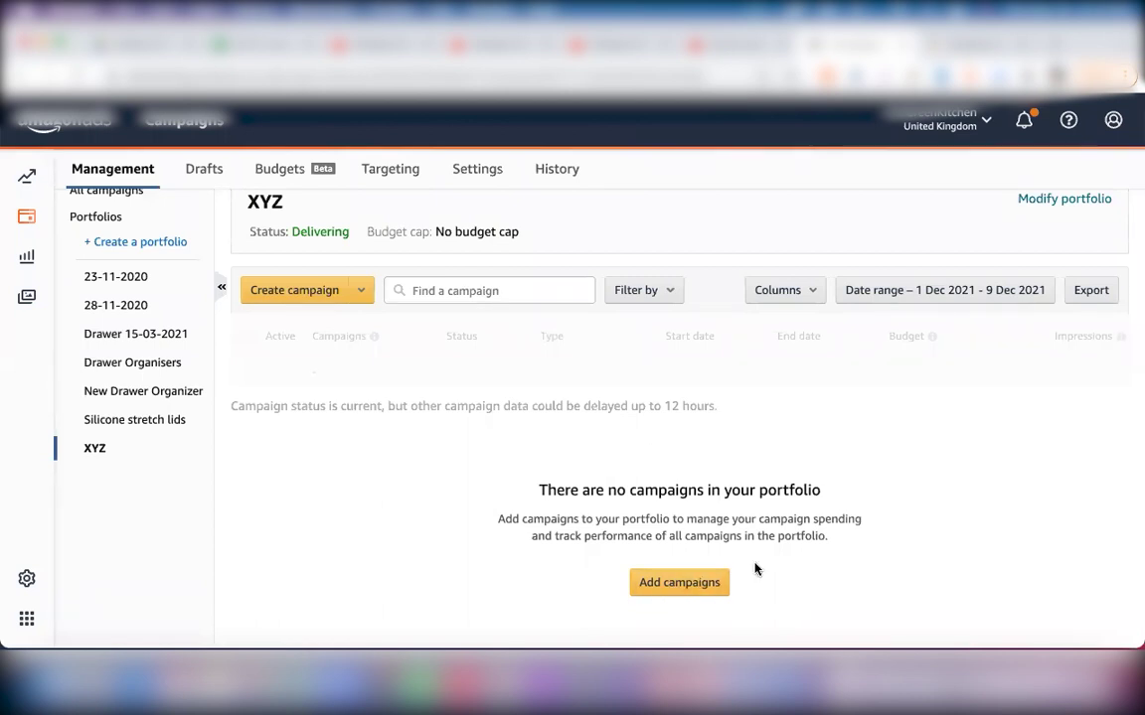
# View the campaigns available for the XYZ portfolio and leave without adding any.
pyautogui.scroll(-2, 743, 451)
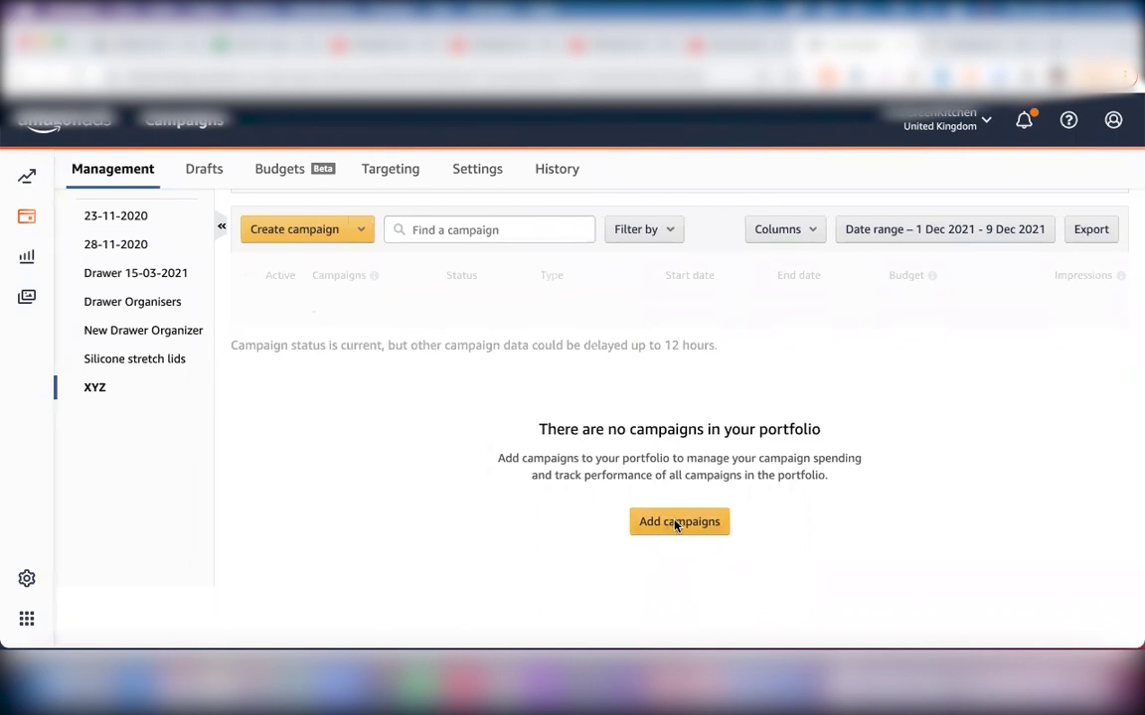
pyautogui.click(675, 524)
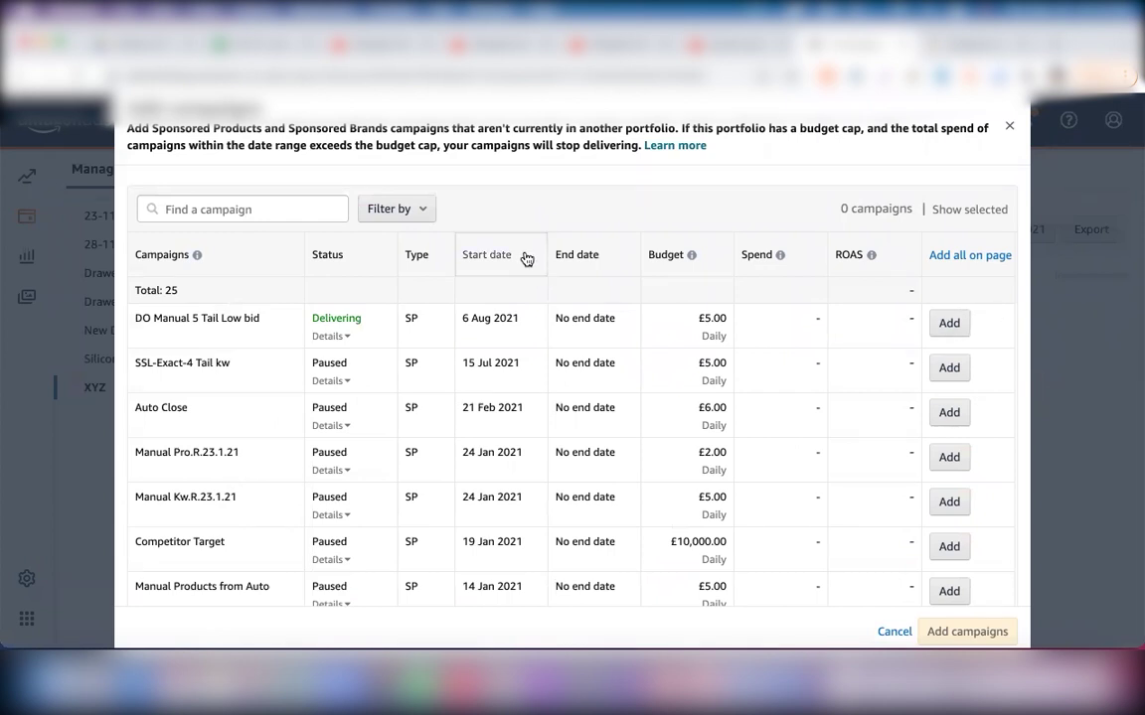
pyautogui.click(893, 633)
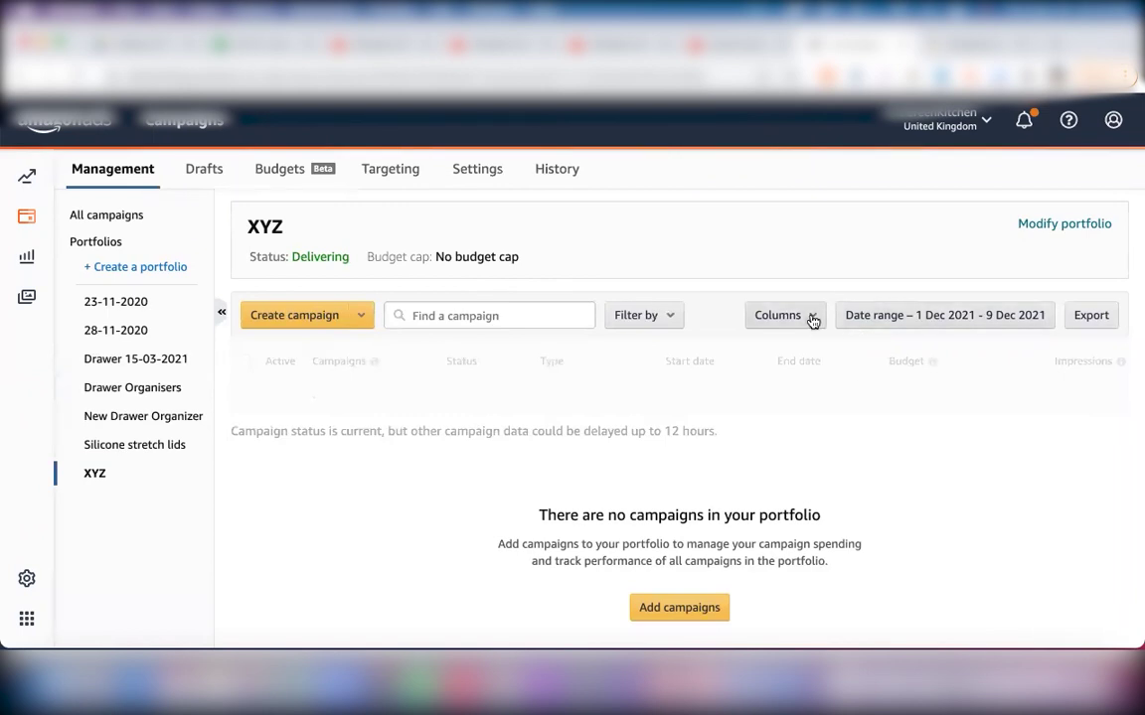
# Check which filter criteria are offered for the campaigns in the XYZ portfolio.
pyautogui.click(662, 318)
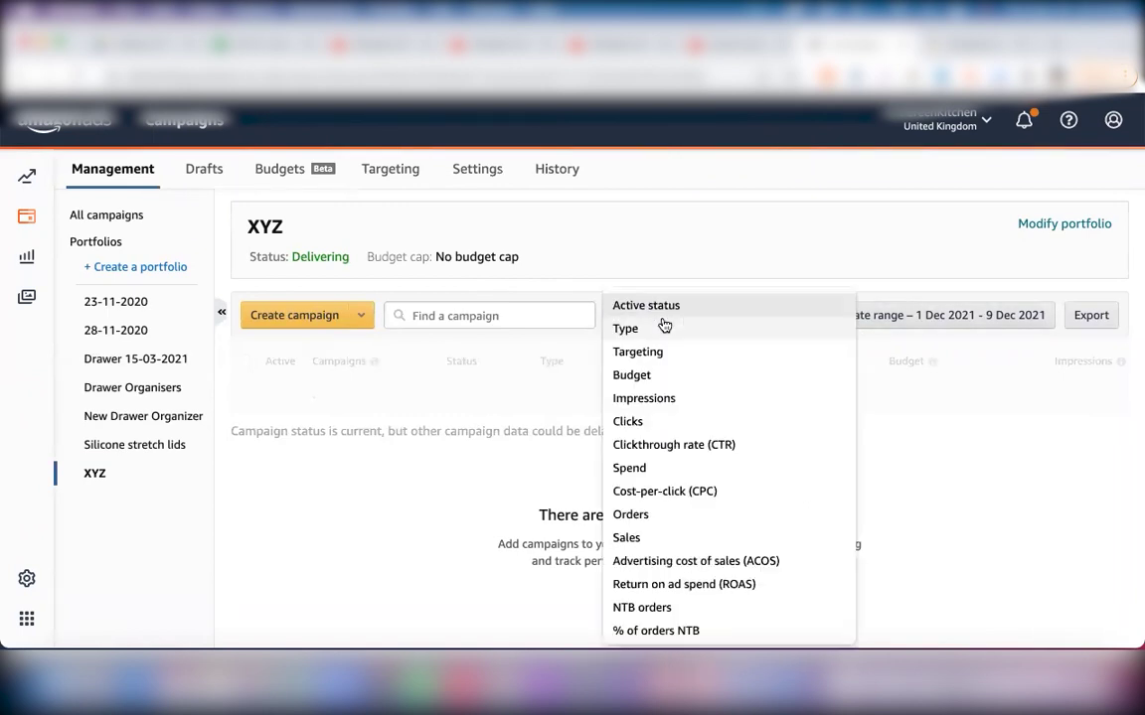
pyautogui.click(506, 364)
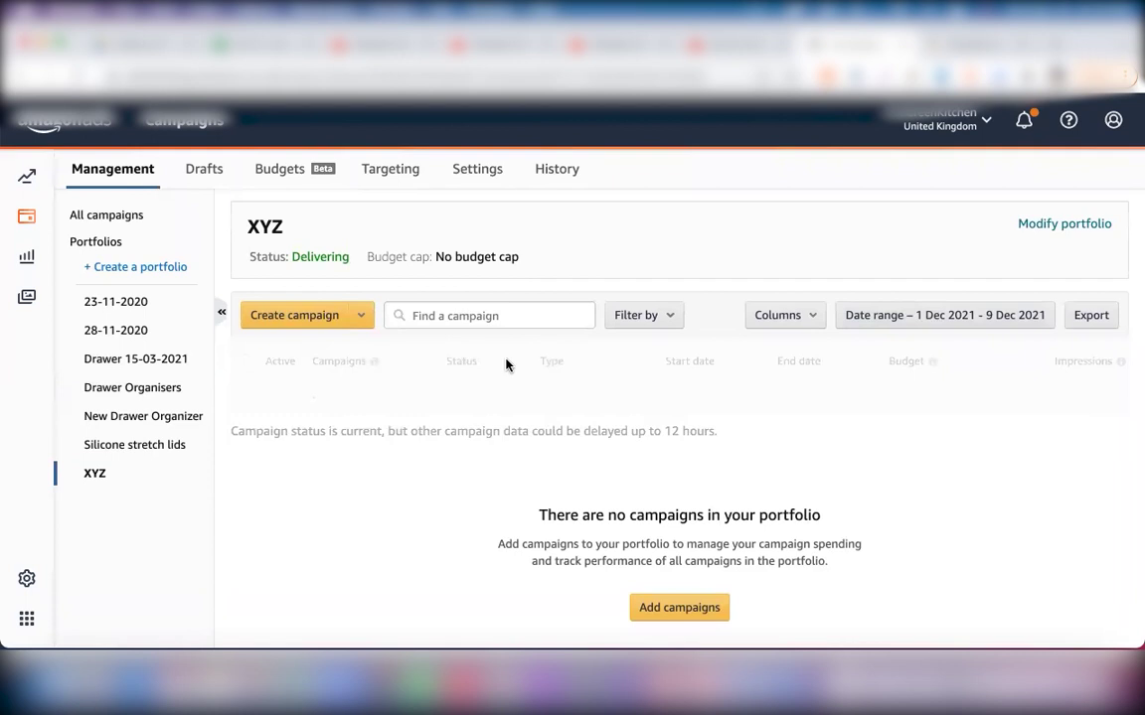
pyautogui.scroll(-1, 506, 365)
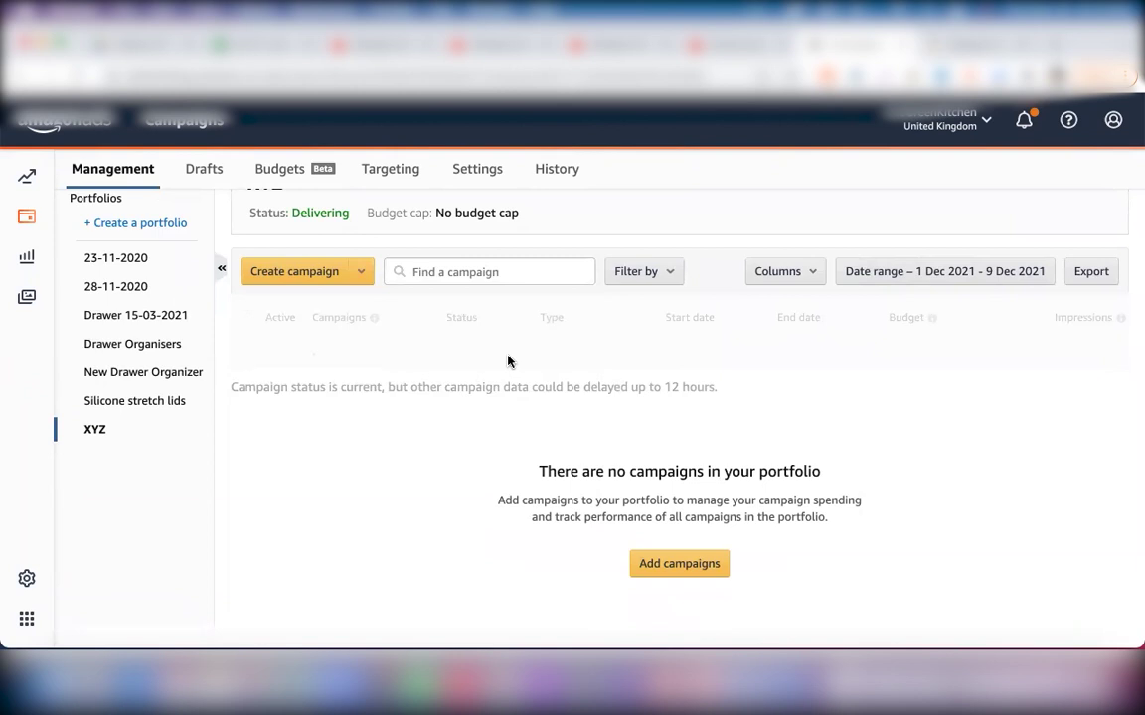
pyautogui.scroll(1, 508, 361)
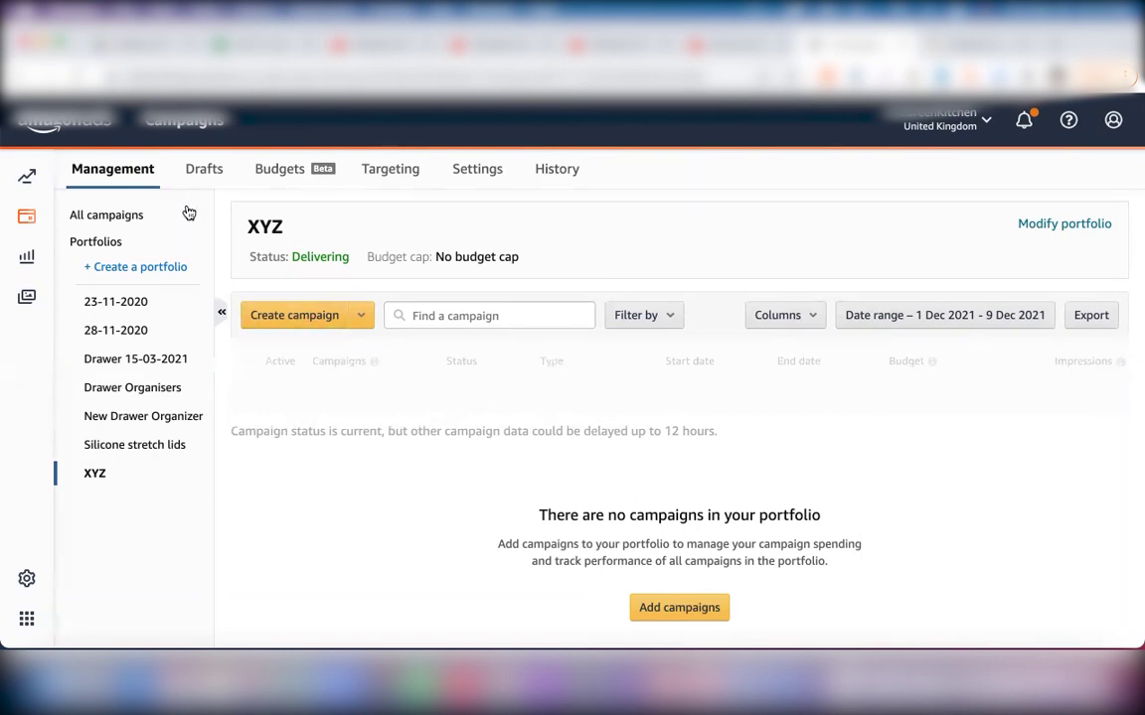
# Return to the overview of all campaigns and start creating a new campaign.
pyautogui.click(107, 218)
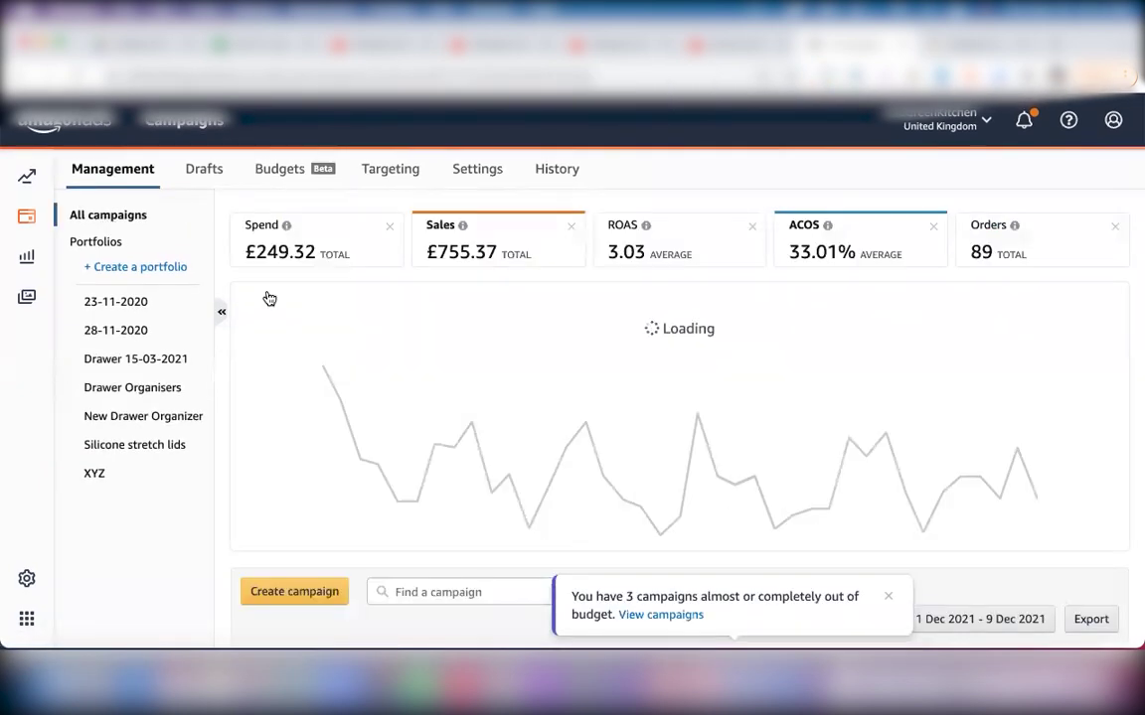
pyautogui.scroll(-2, 397, 355)
pyautogui.scroll(-1, 396, 283)
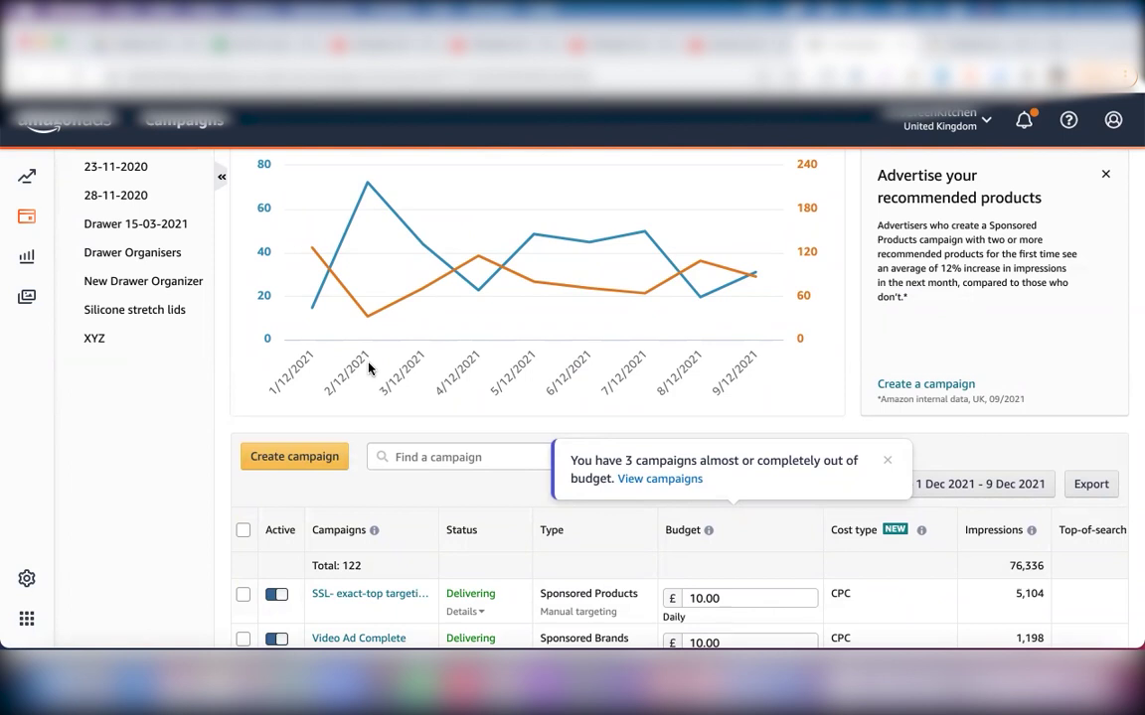
pyautogui.click(267, 460)
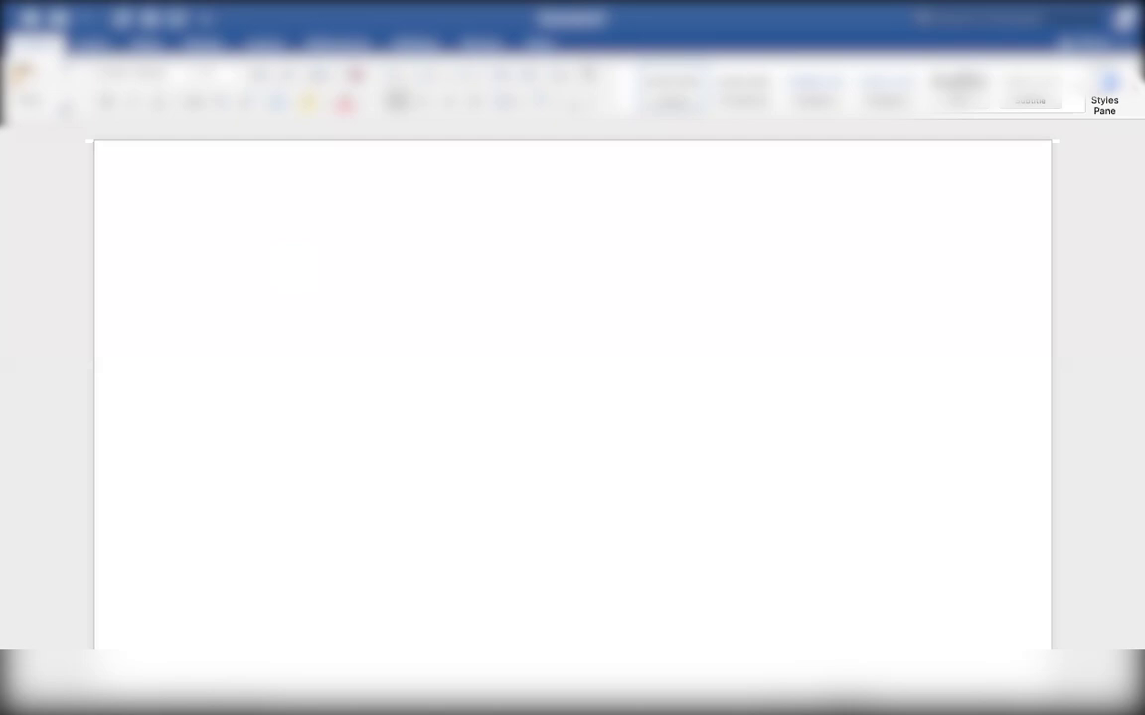
# Write the line "3 ad types: Sponosrd products, sponsord brands, sponsord display" in the blank document and start a new line below it.
pyautogui.write('3 ad types')
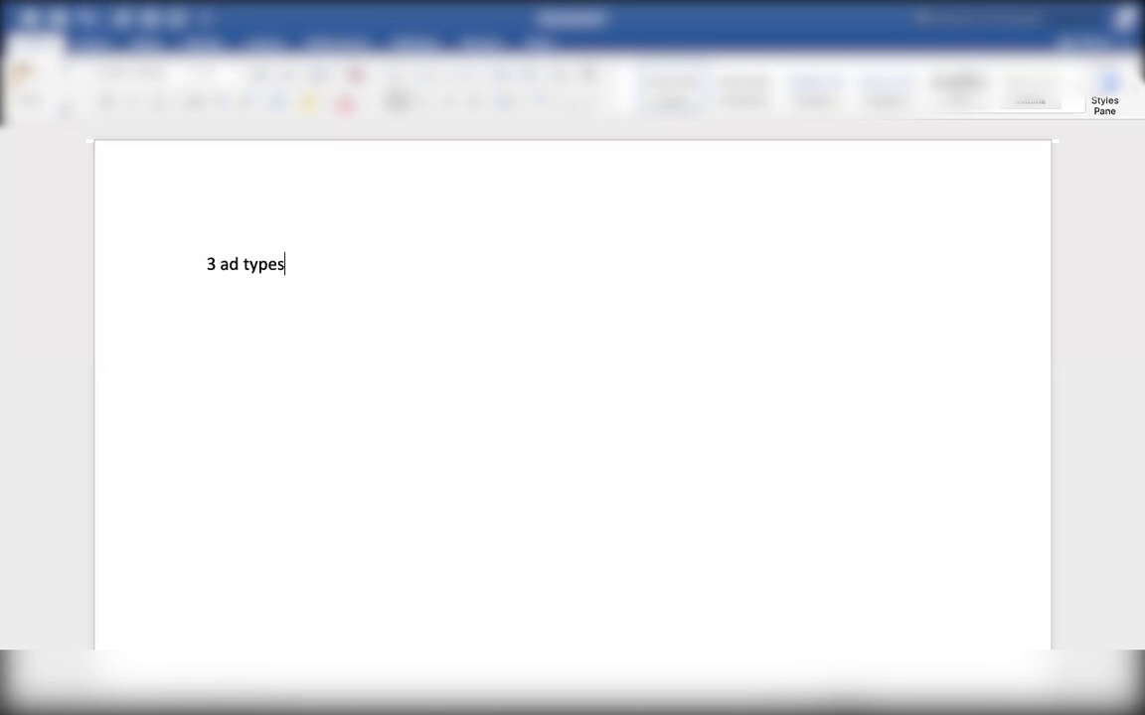
pyautogui.write(':')
pyautogui.write('Sponosrd produc')
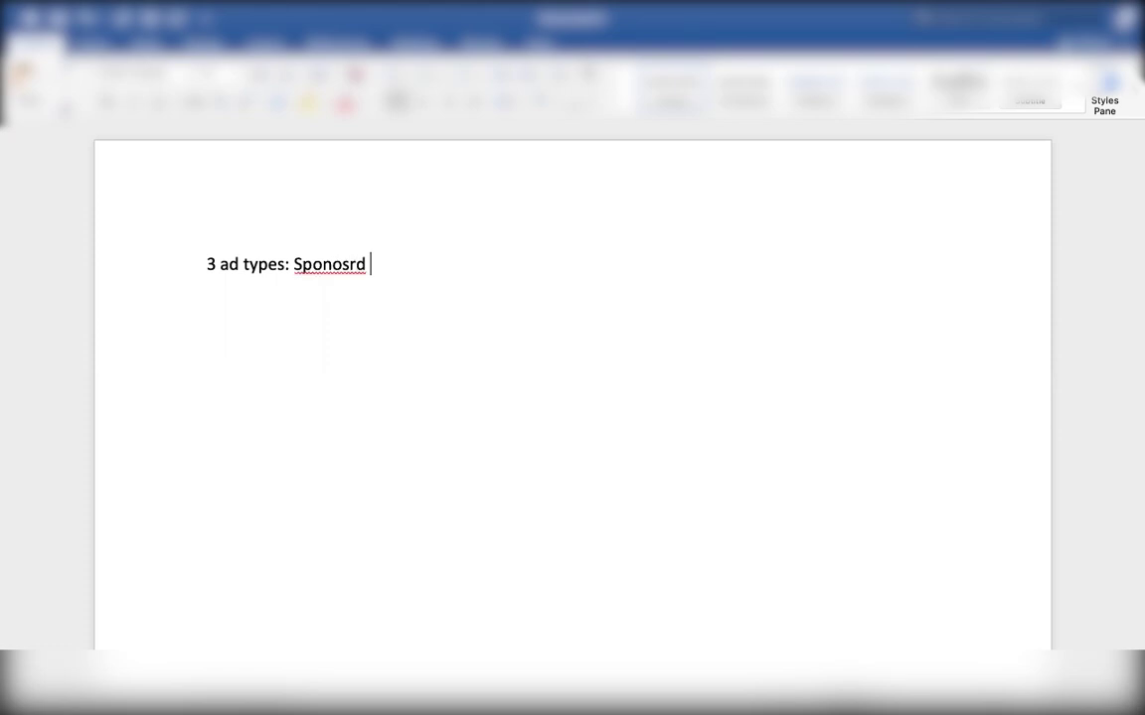
pyautogui.write('ts')
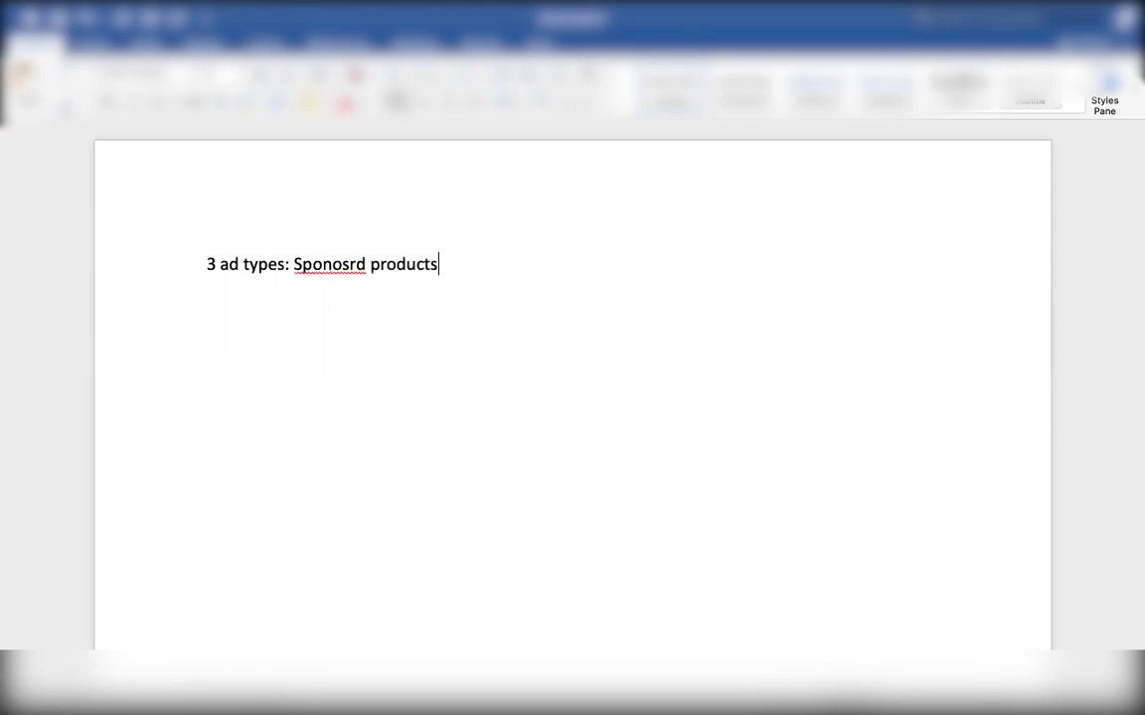
pyautogui.write(', sponso')
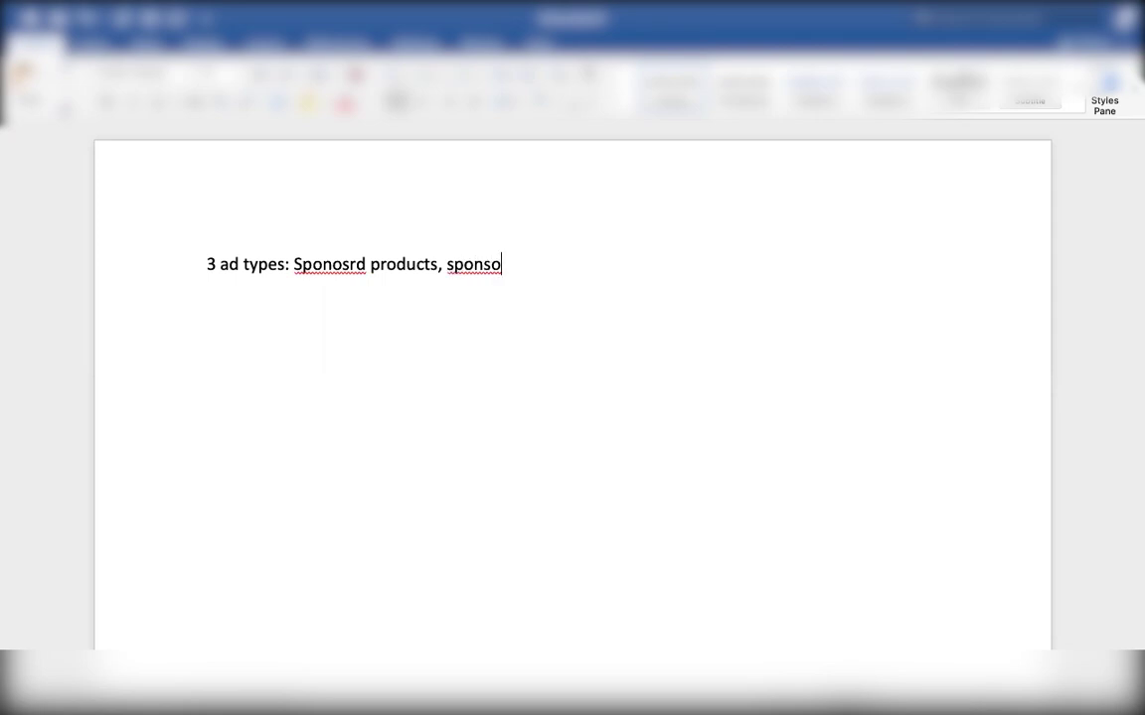
pyautogui.write('rd brands, sponsord display')
pyautogui.press('Return')
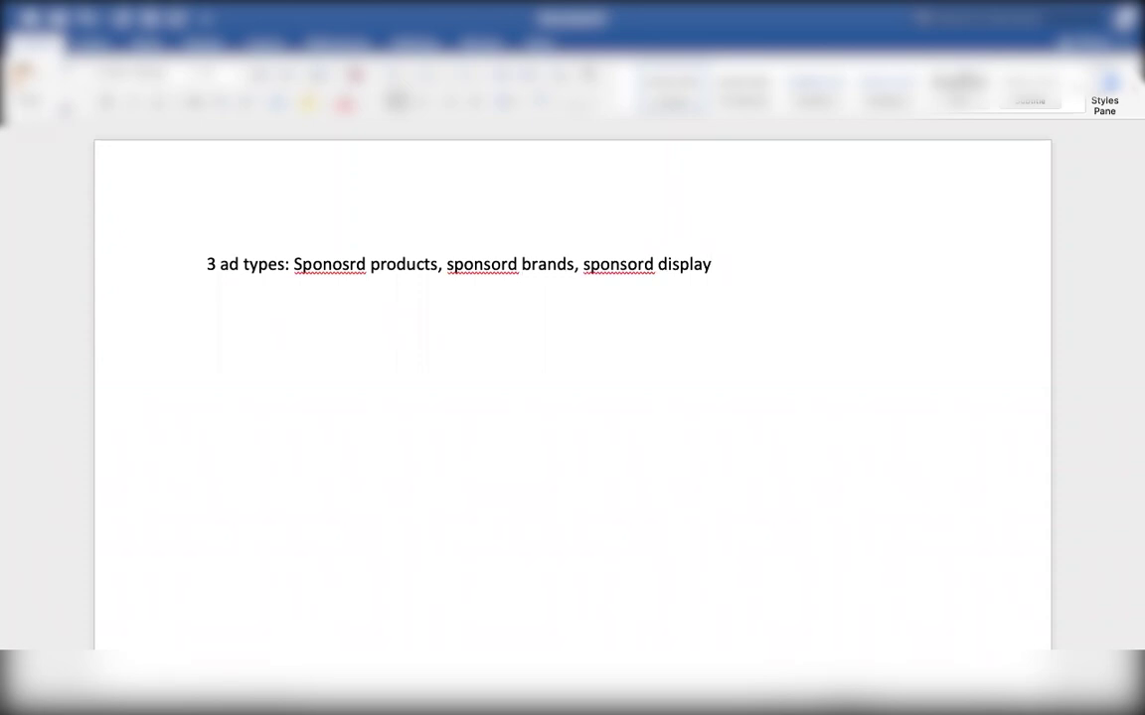
pyautogui.press('Return')
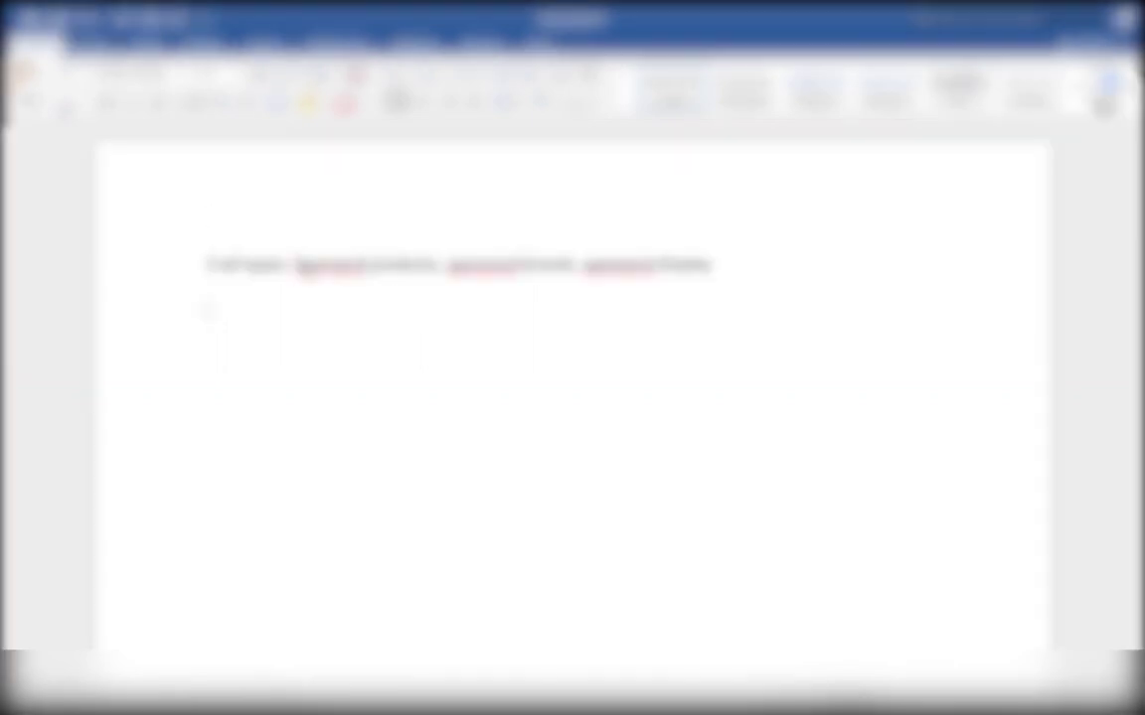
# Highlight the words "Sponosrd products" in the ad types line to point out the first ad type, and clear the selection.
pyautogui.hotkey('ctrl', 'Up')
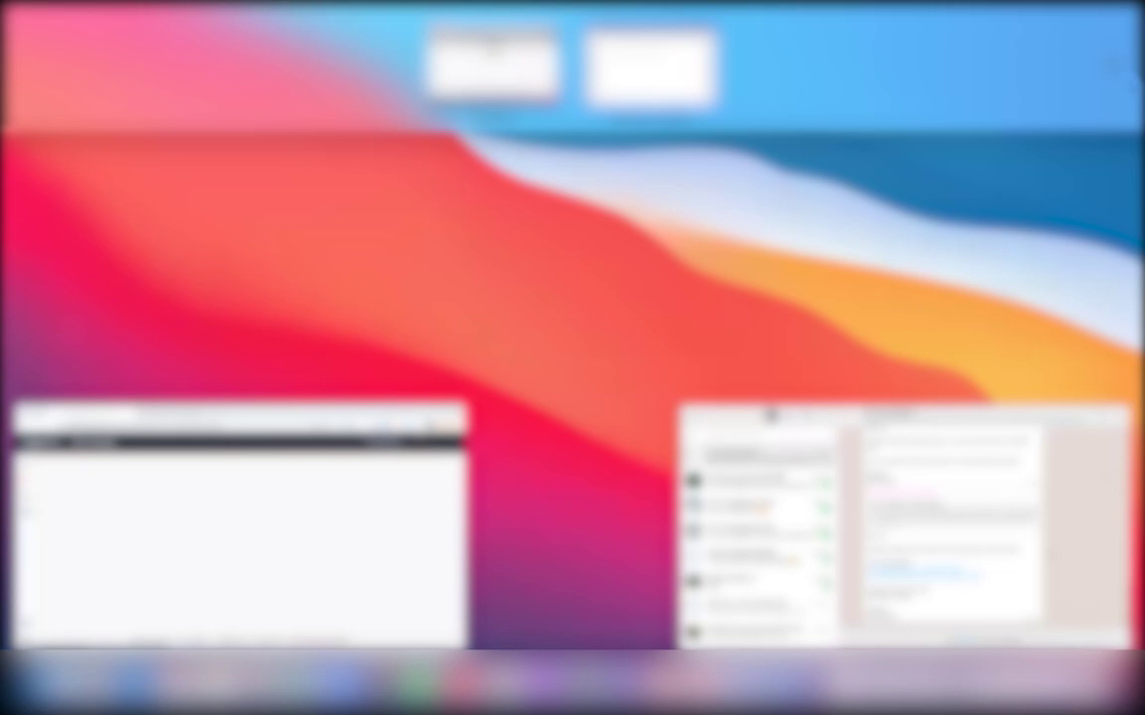
pyautogui.click(360, 281)
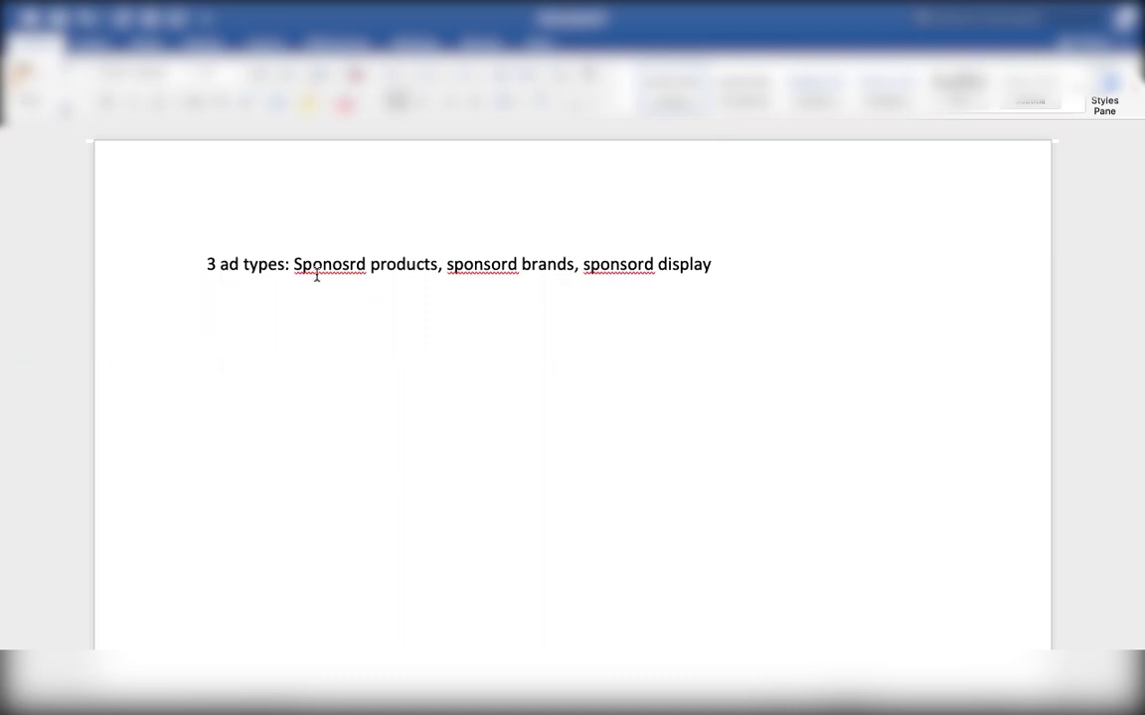
pyautogui.moveTo(291, 264); pyautogui.dragTo(419, 264)
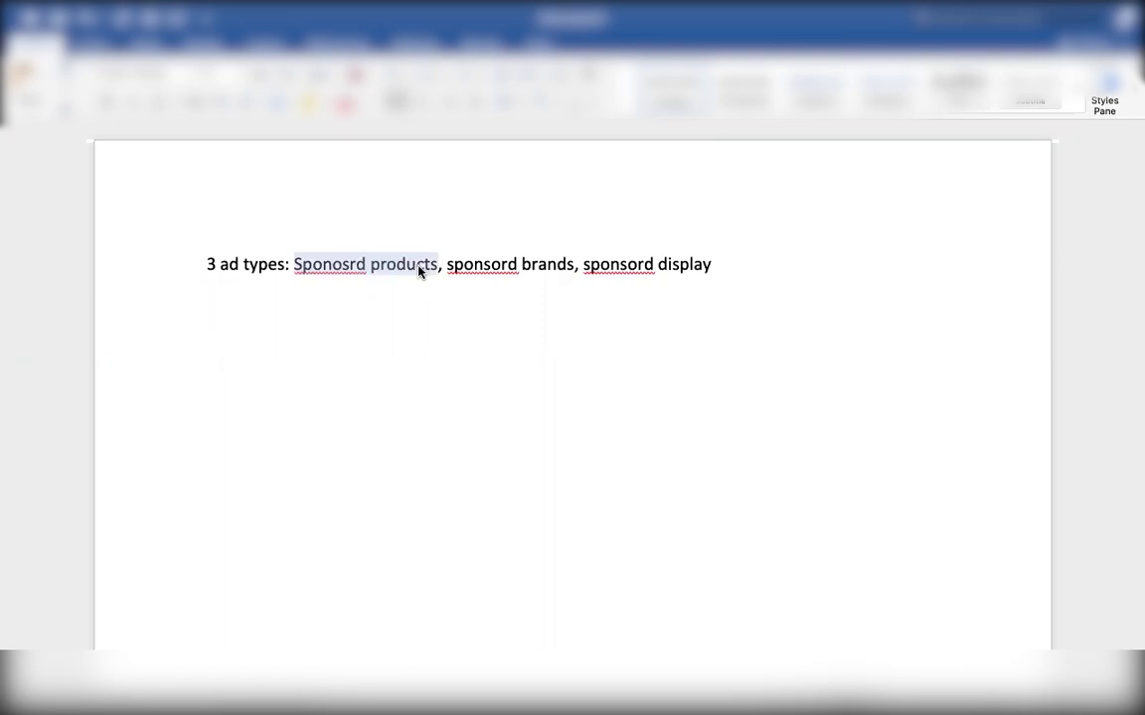
pyautogui.click(336, 282)
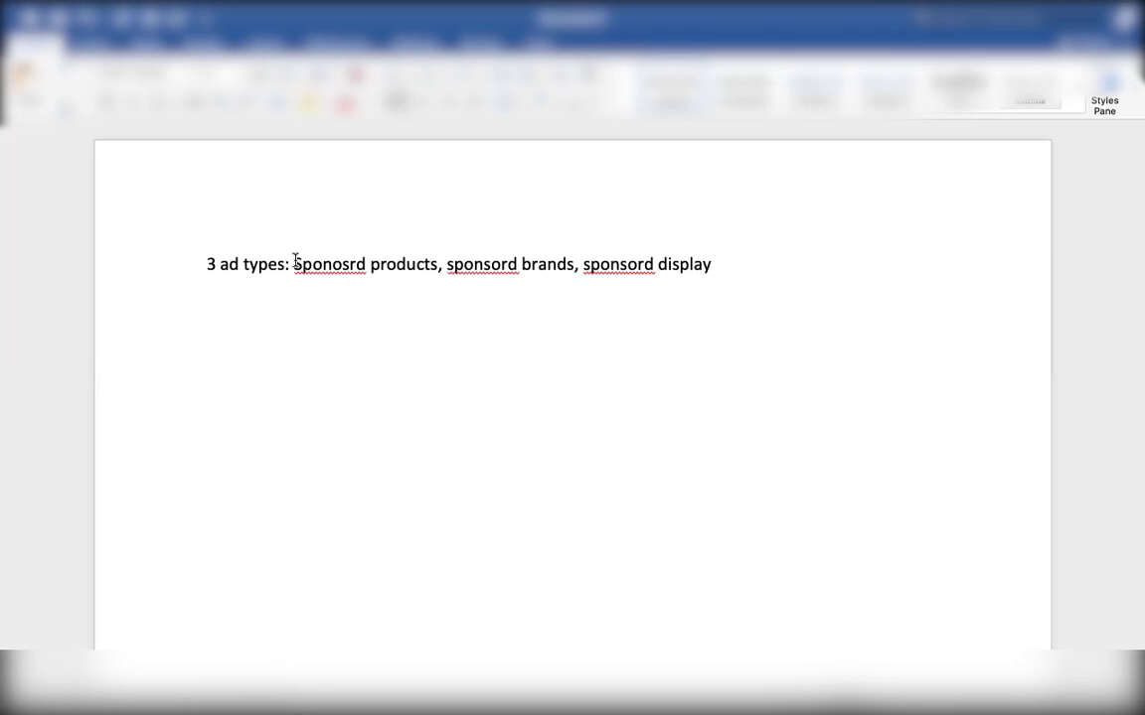
pyautogui.moveTo(295, 261); pyautogui.dragTo(426, 264)
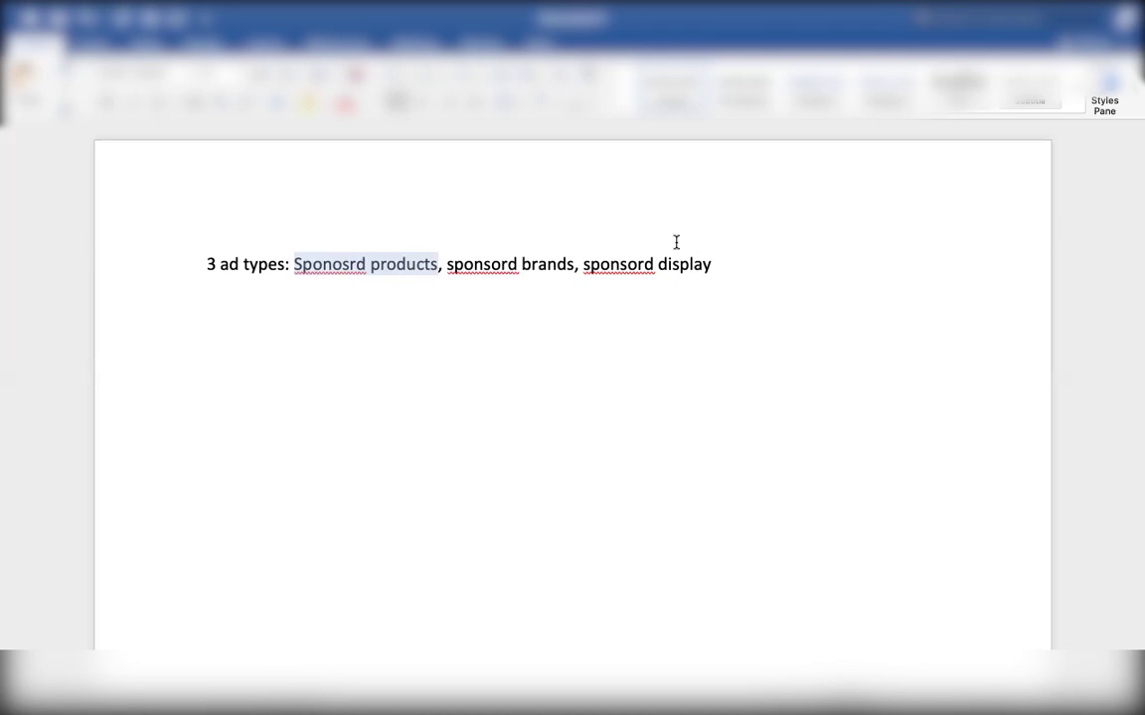
pyautogui.click(715, 266)
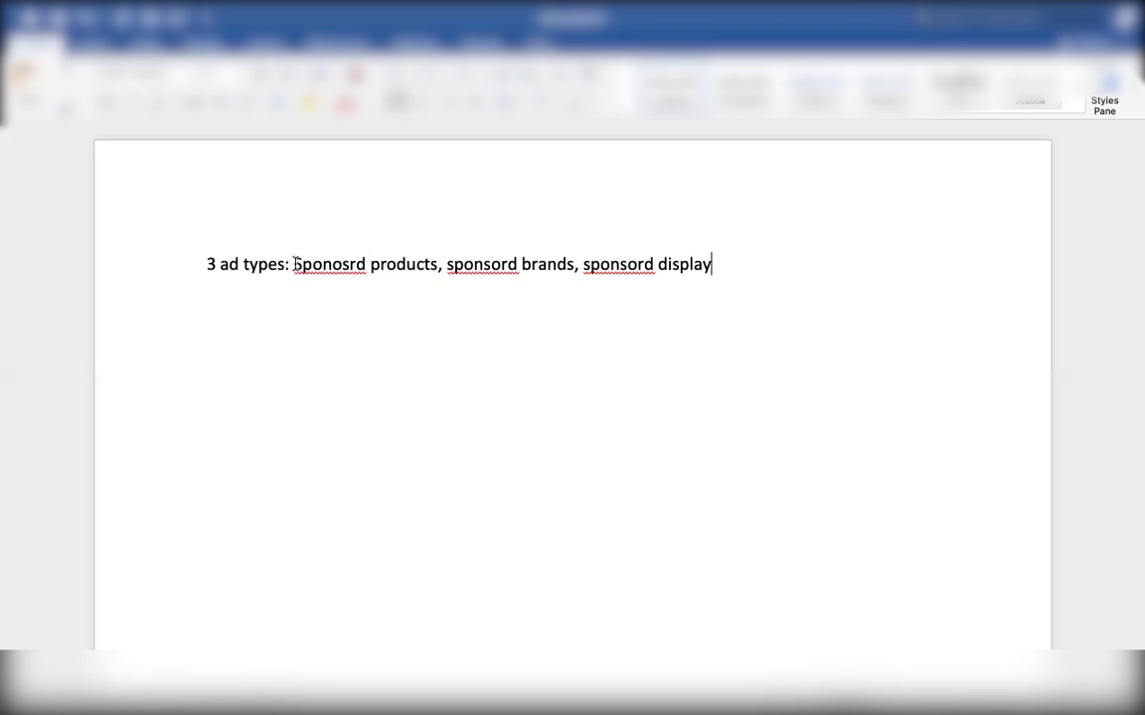
pyautogui.moveTo(297, 266); pyautogui.dragTo(433, 266)
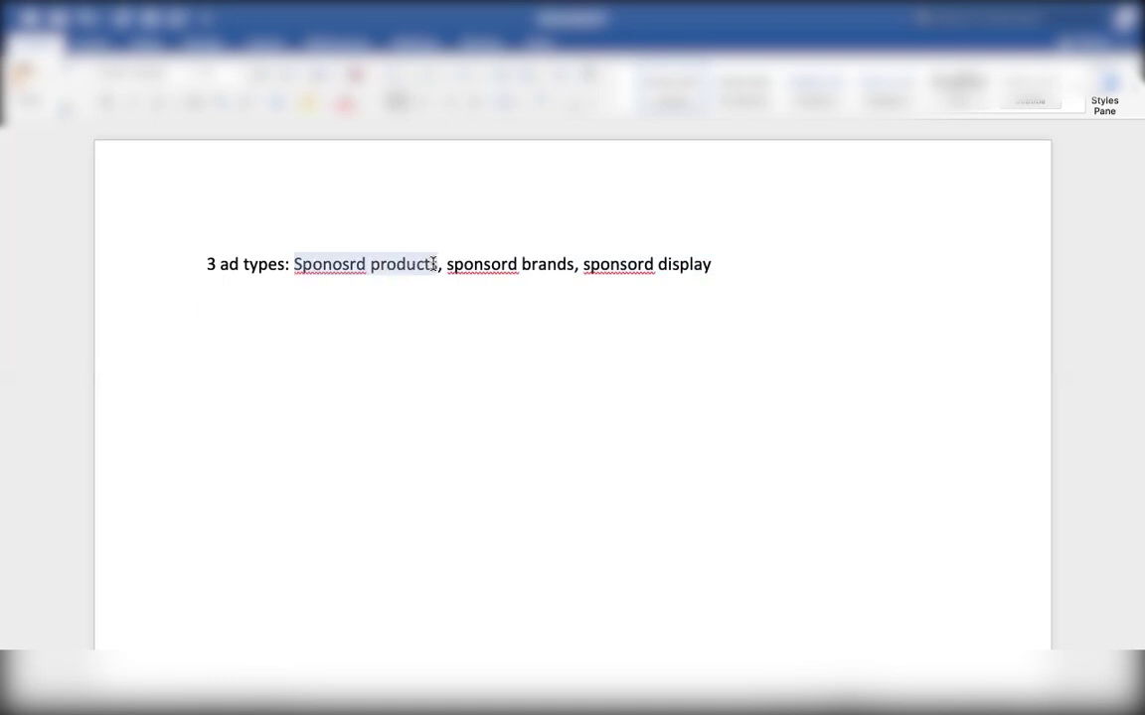
pyautogui.click(415, 268)
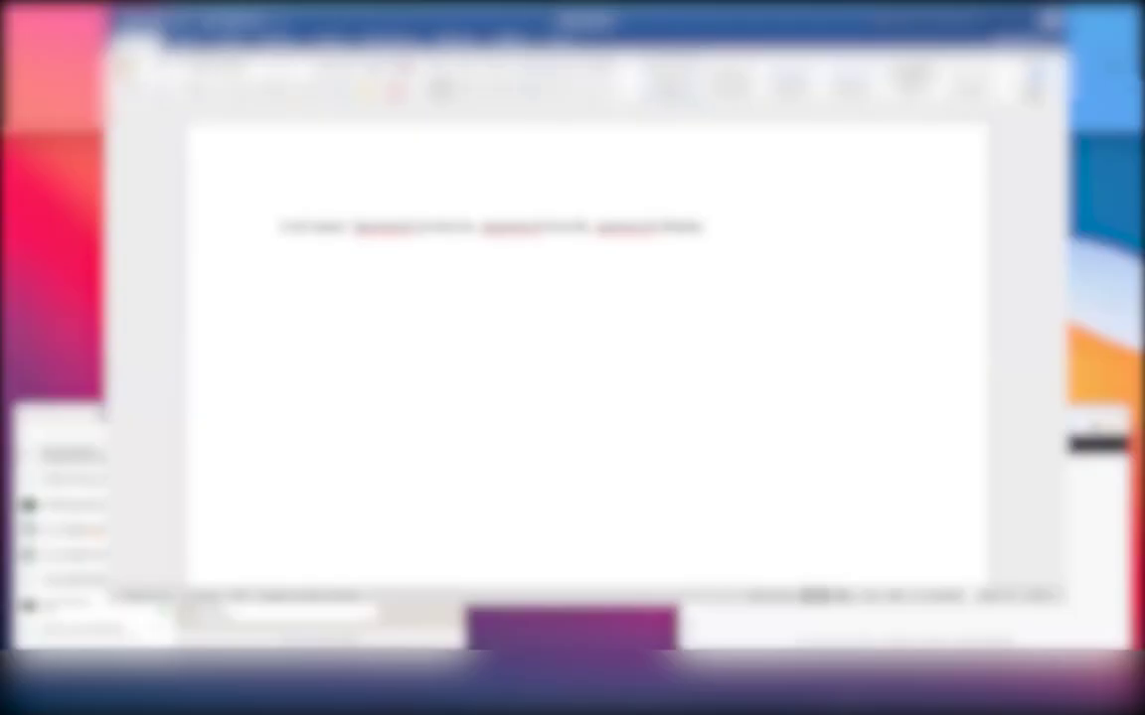
# Switch to the Amazon.co.uk storefront in the browser and search all departments for "silicon strtech lids".
pyautogui.hotkey('ctrl', 'Up')
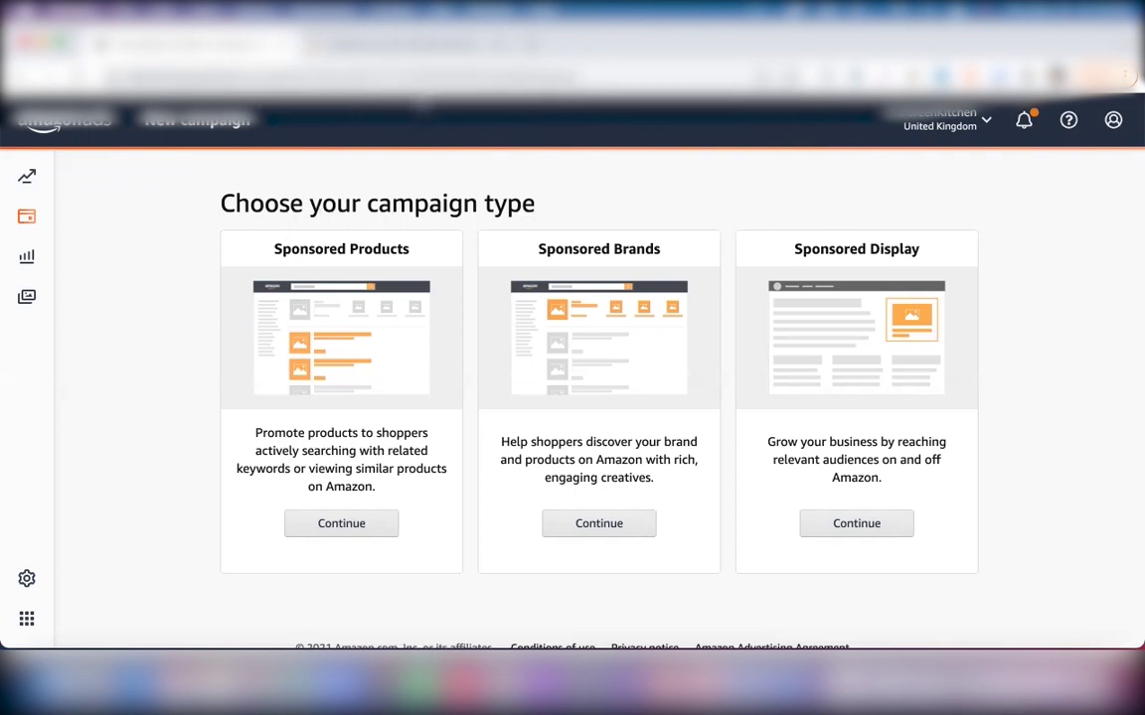
pyautogui.click(346, 48)
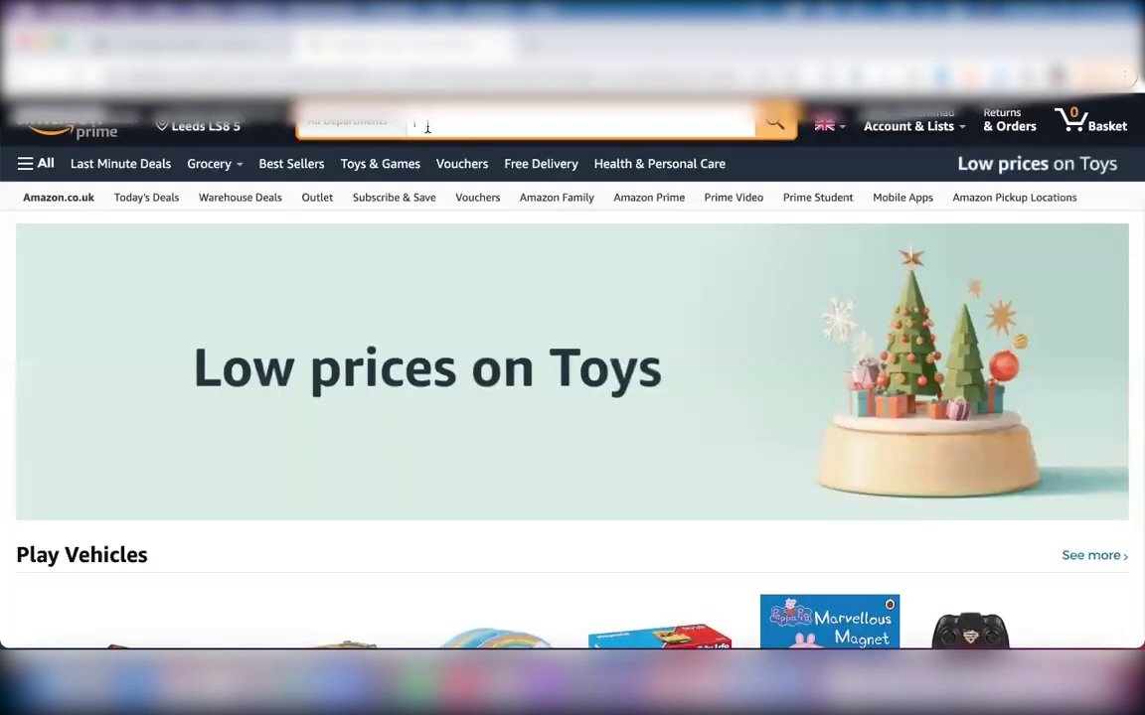
pyautogui.write('sq')
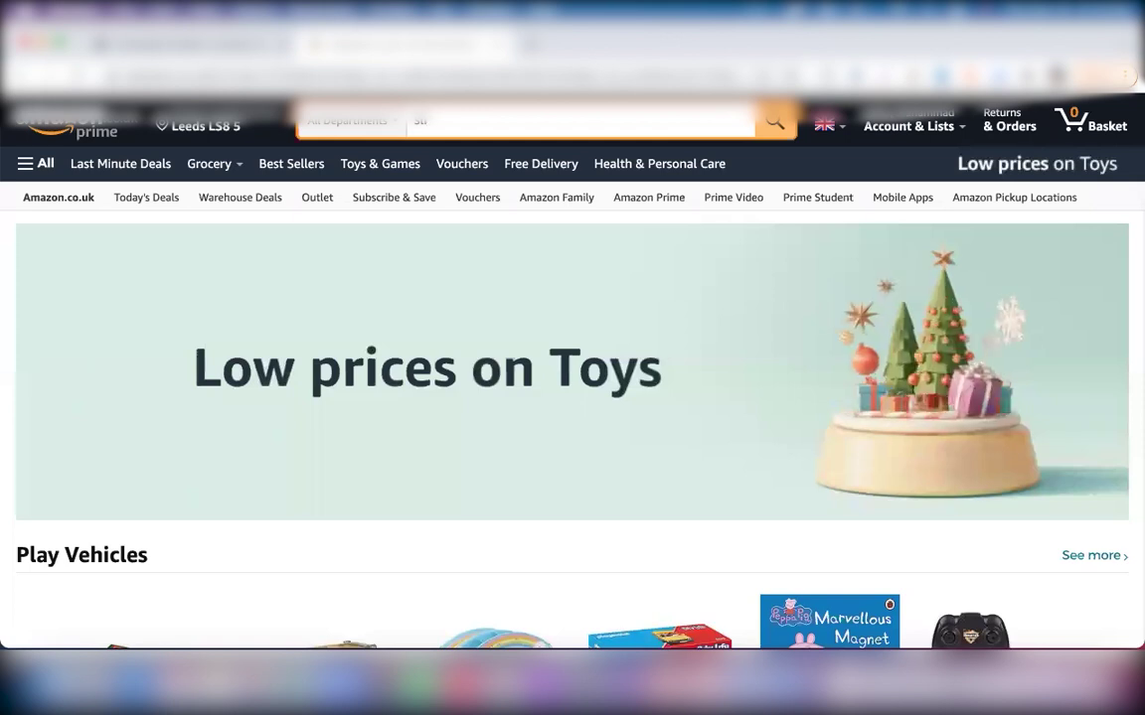
pyautogui.write('u')
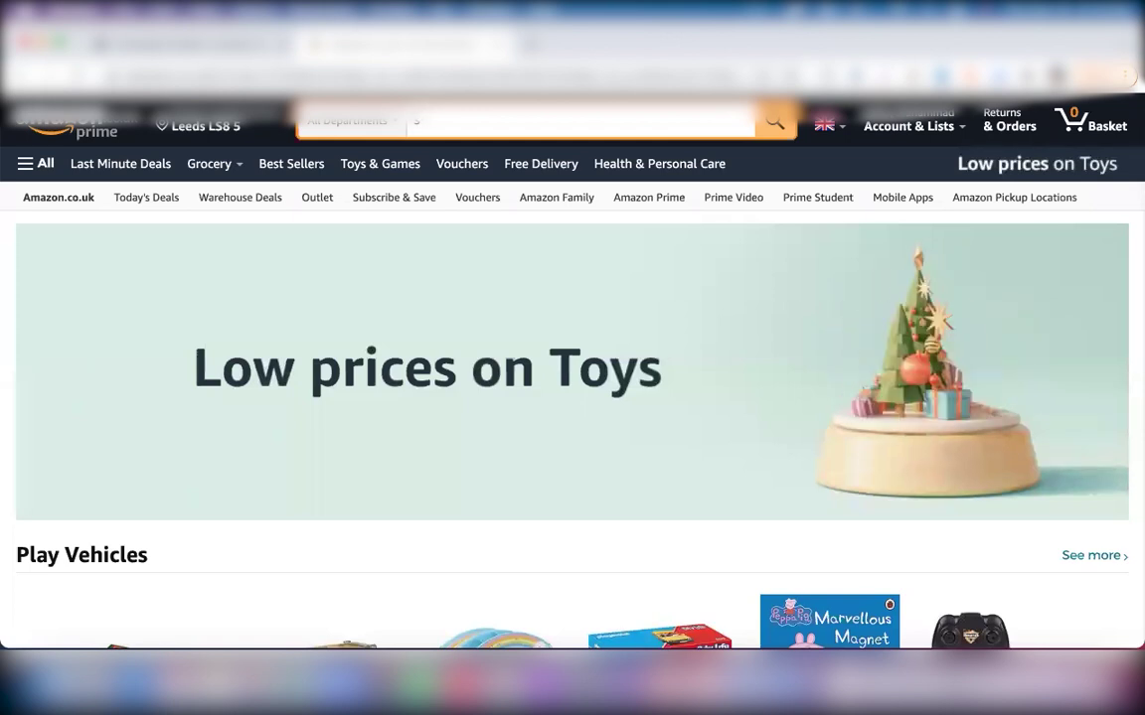
pyautogui.write('ish')
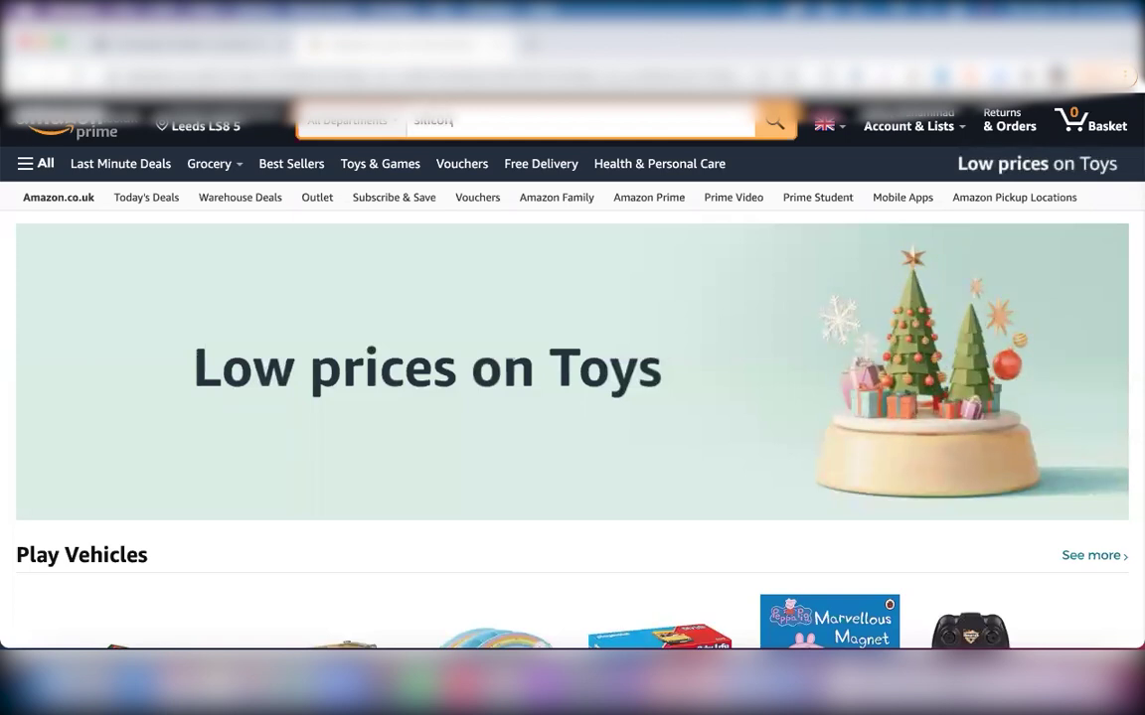
pyautogui.write(' stretch')
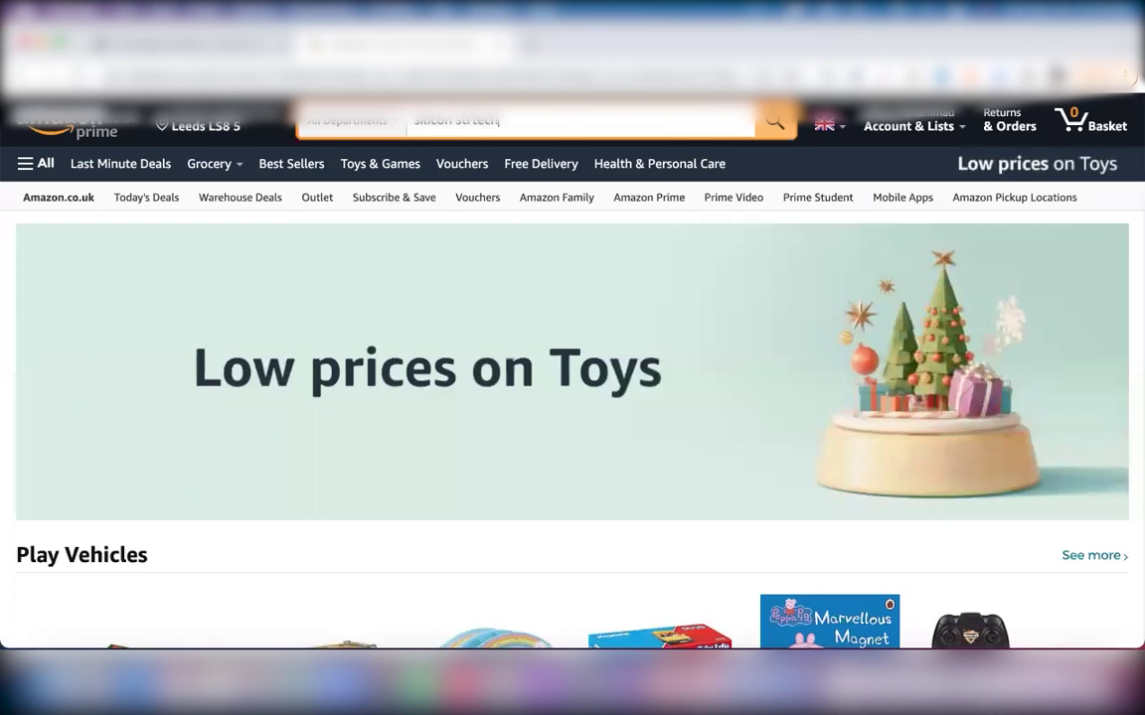
pyautogui.write(' toys')
pyautogui.press('Return')
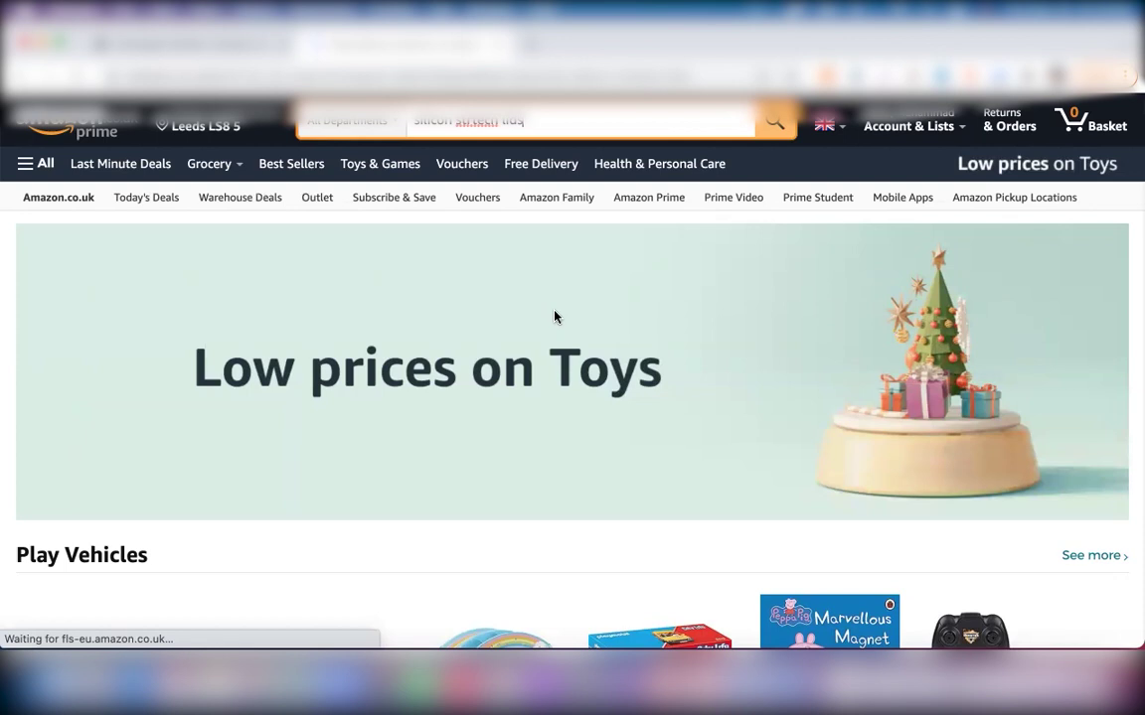
pyautogui.press('Return')
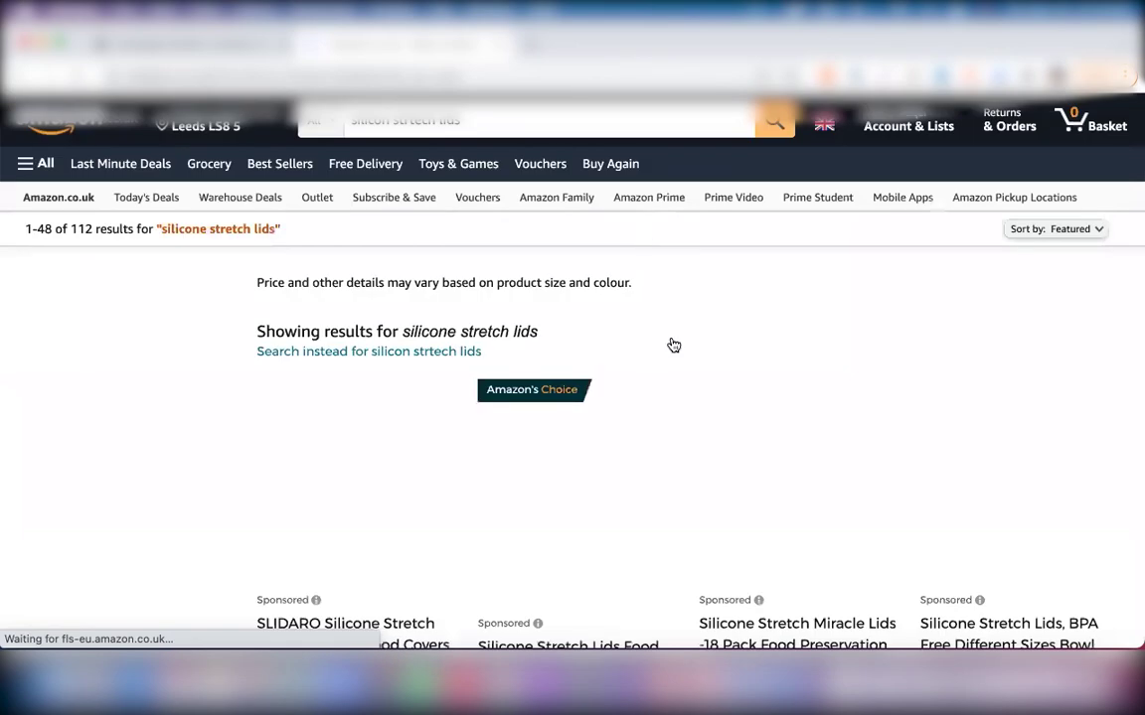
# Examine where listings marked Sponsored appear among the silicone stretch lids search results.
pyautogui.scroll(-3, 673, 345)
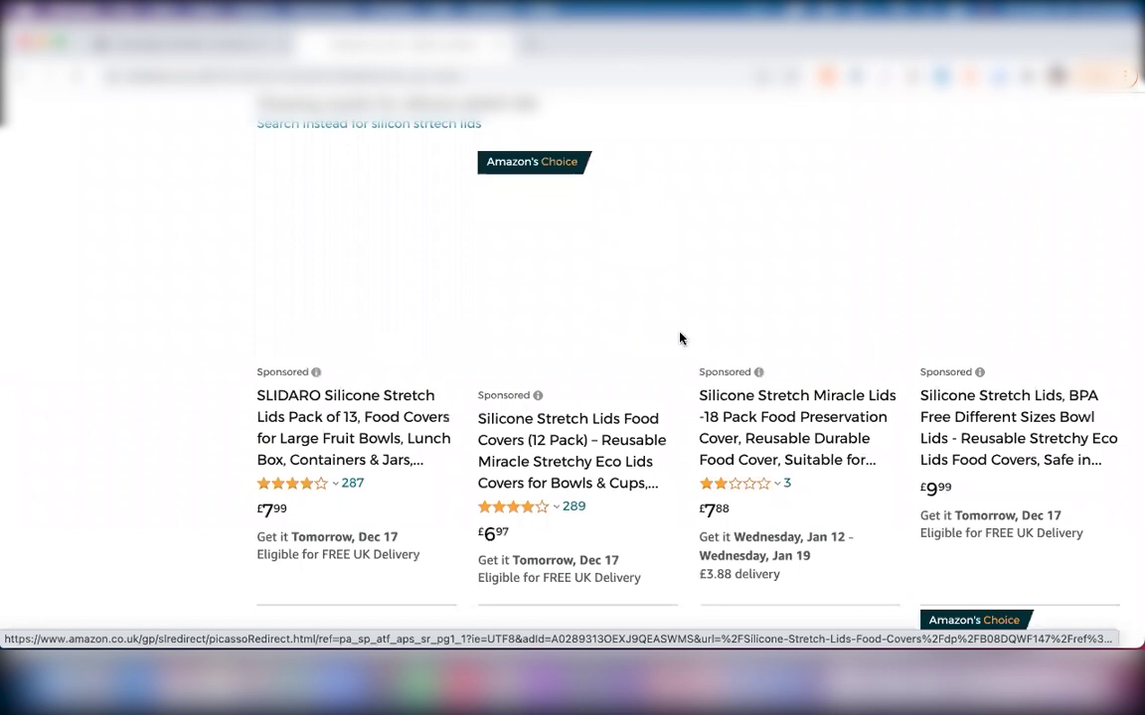
pyautogui.scroll(3, 680, 339)
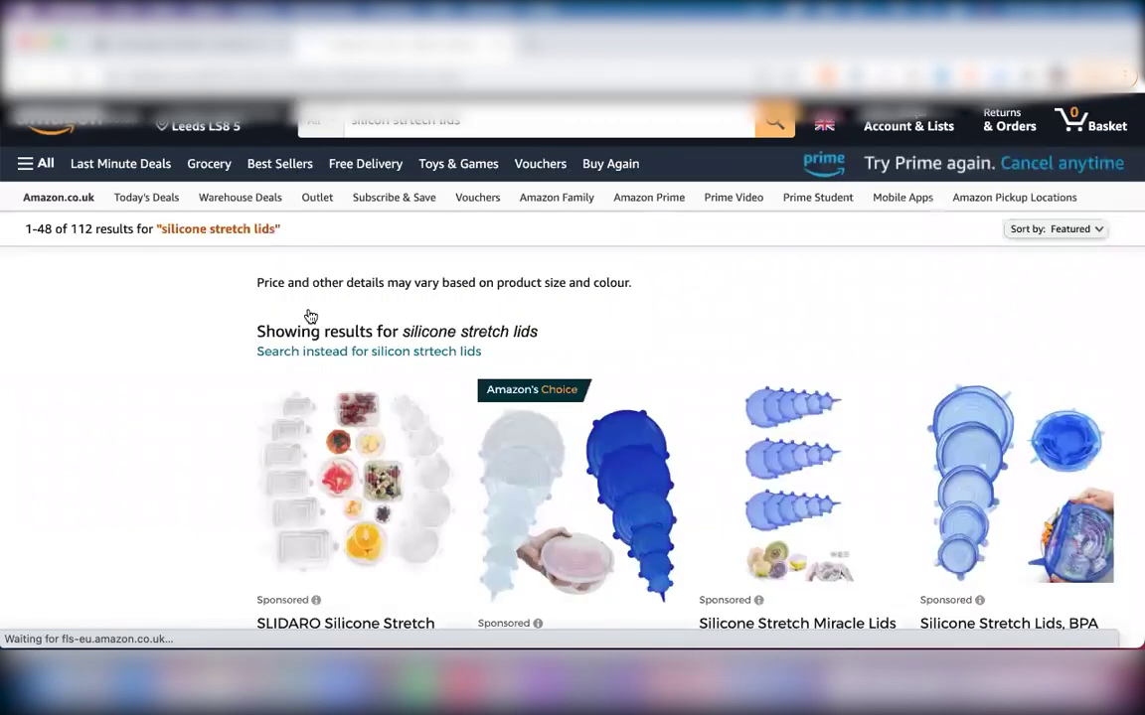
pyautogui.scroll(-4, 303, 320)
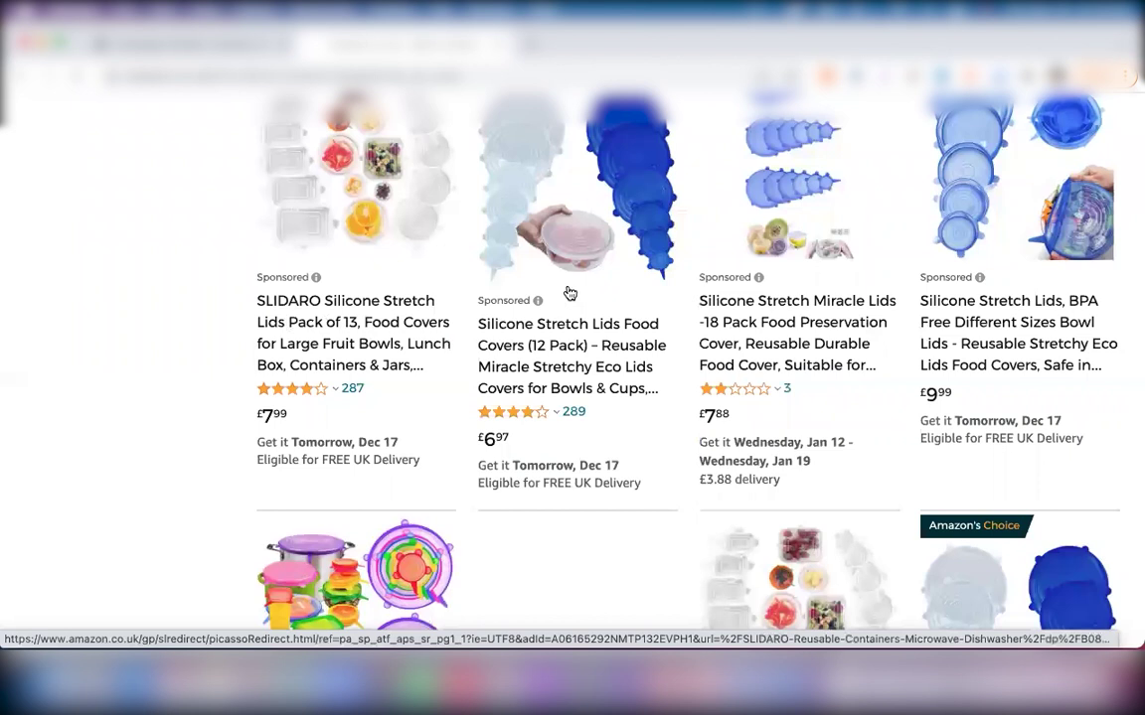
pyautogui.scroll(-5, 570, 293)
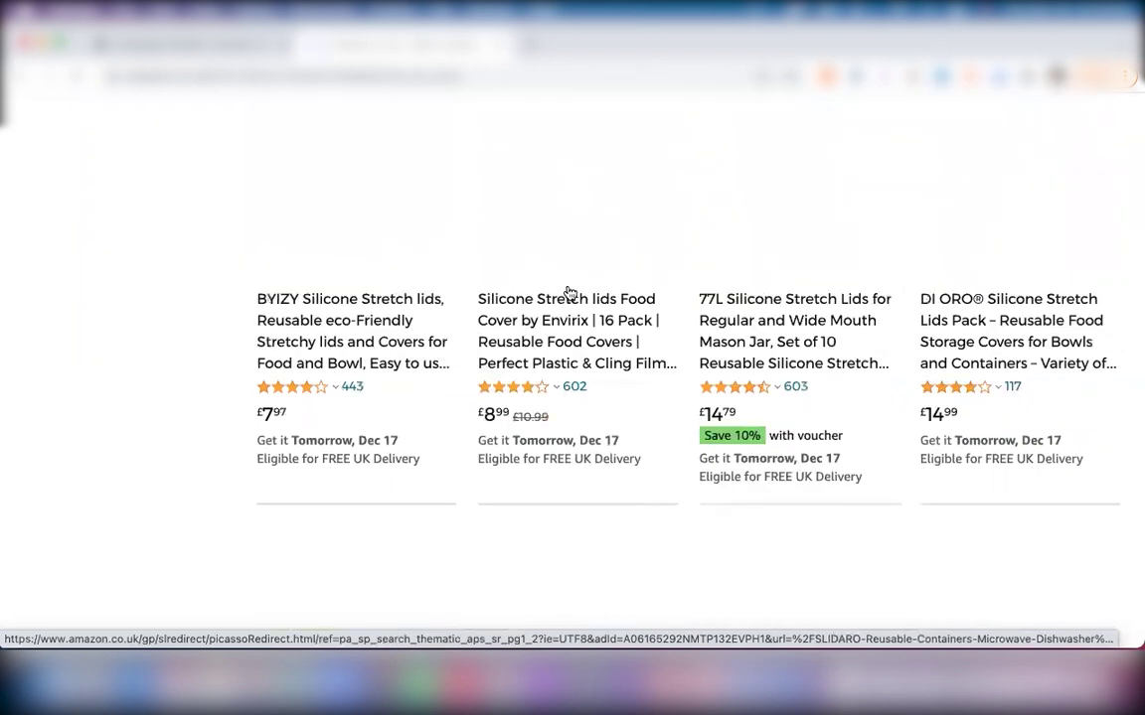
pyautogui.scroll(-5, 570, 293)
pyautogui.scroll(-5, 570, 293)
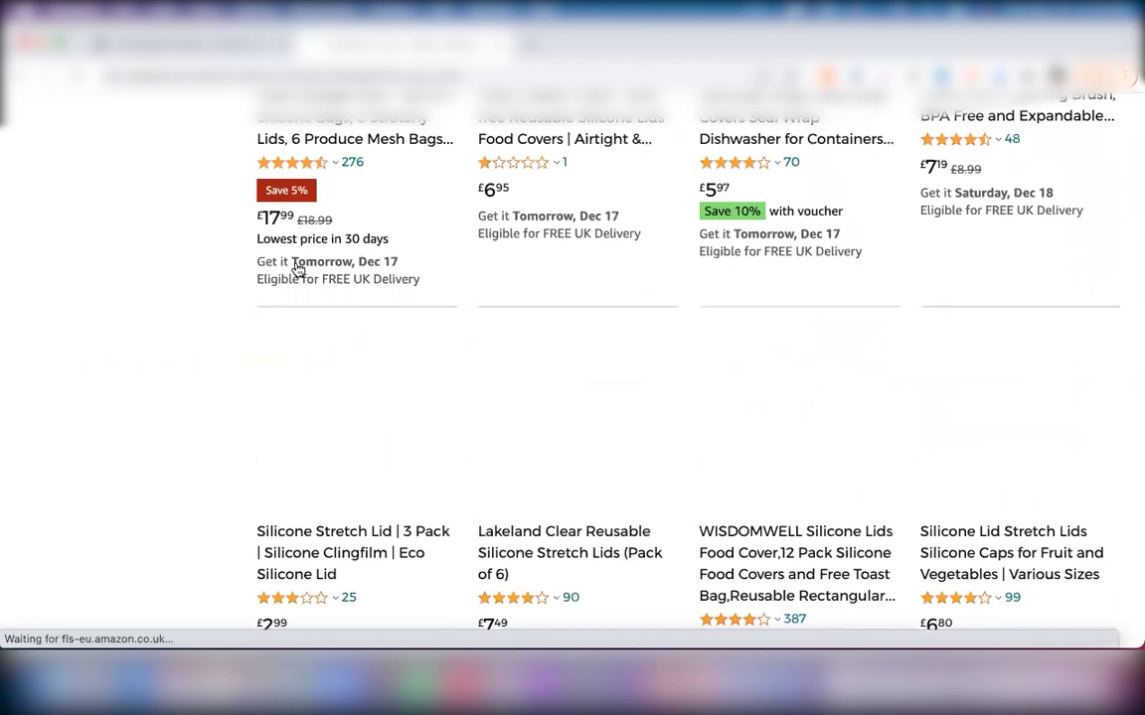
pyautogui.scroll(3, 473, 247)
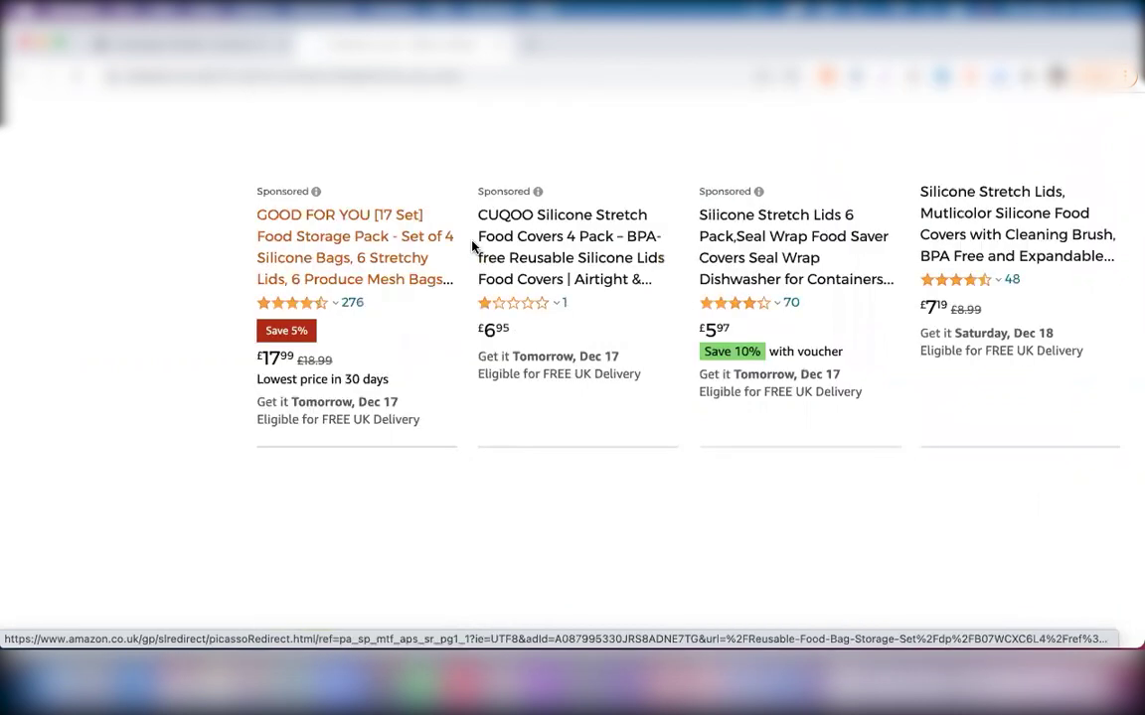
pyautogui.scroll(-5, 473, 246)
pyautogui.scroll(-5, 473, 247)
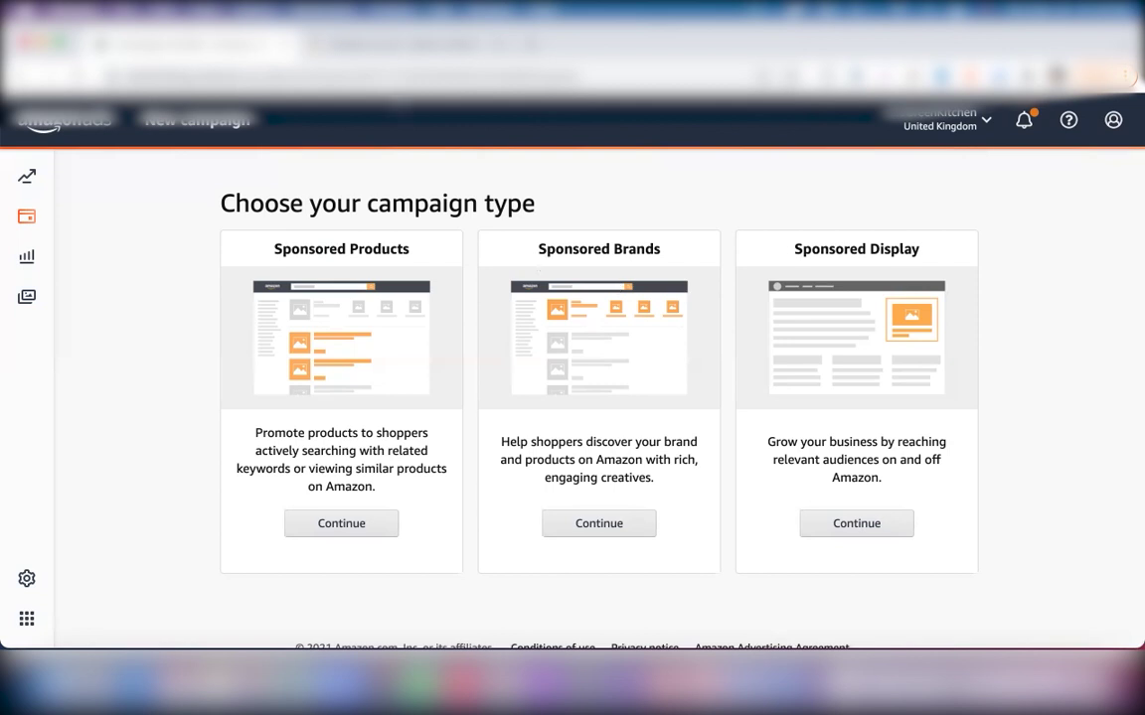
# Return from the campaign type page to the silicone stretch lids results and compare the sponsored and regular listings, including the first rows.
pyautogui.click(382, 45)
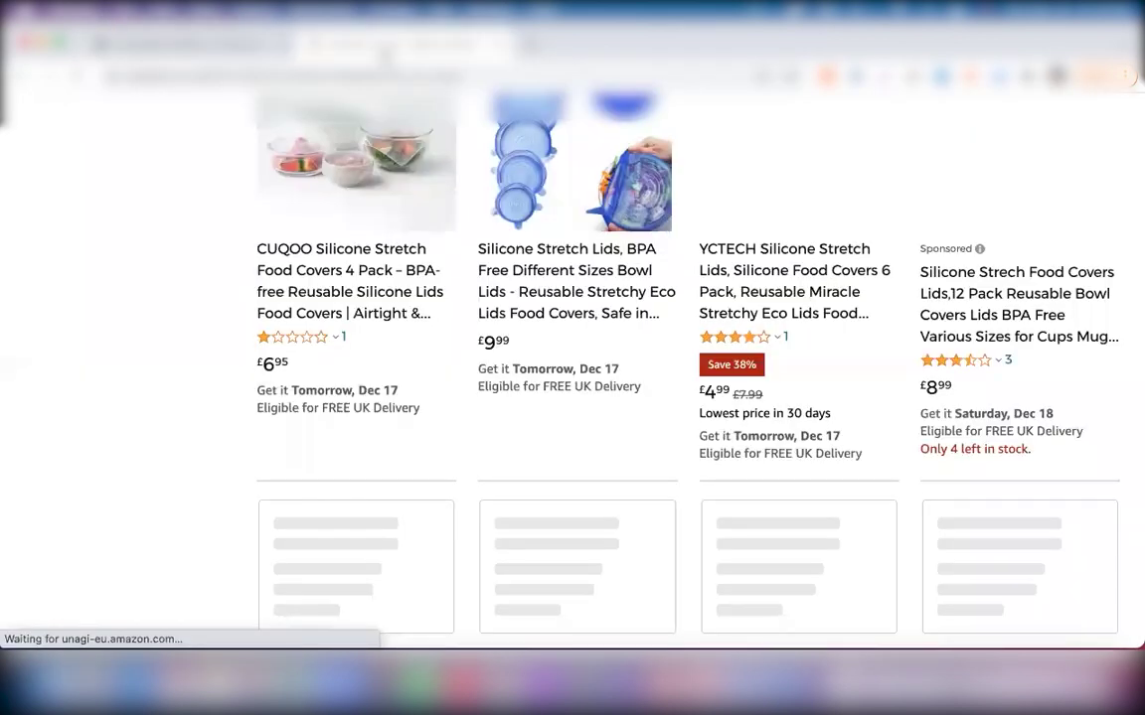
pyautogui.scroll(5, 558, 282)
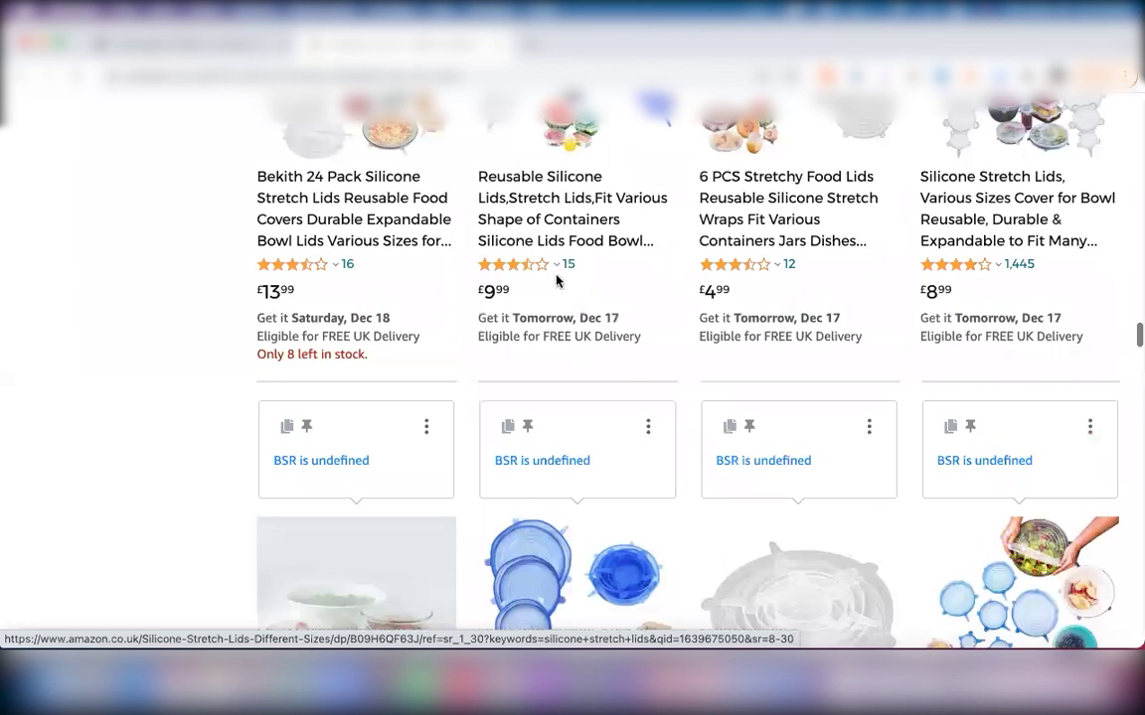
pyautogui.scroll(-2, 559, 280)
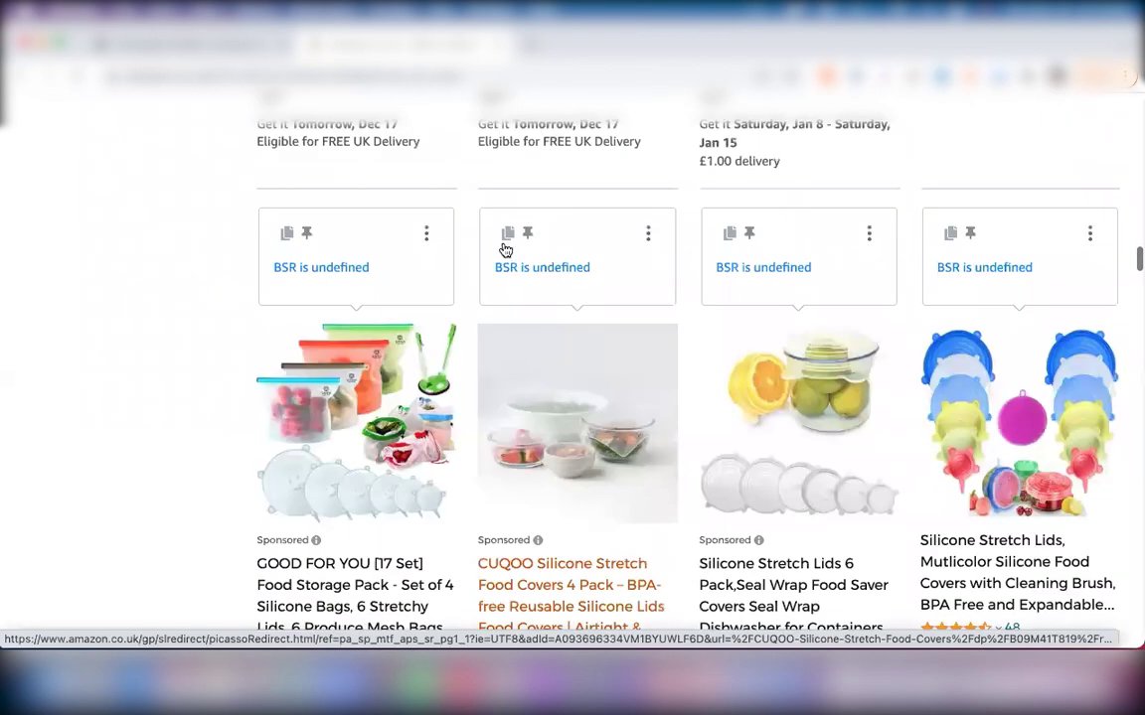
pyautogui.scroll(-5, 492, 232)
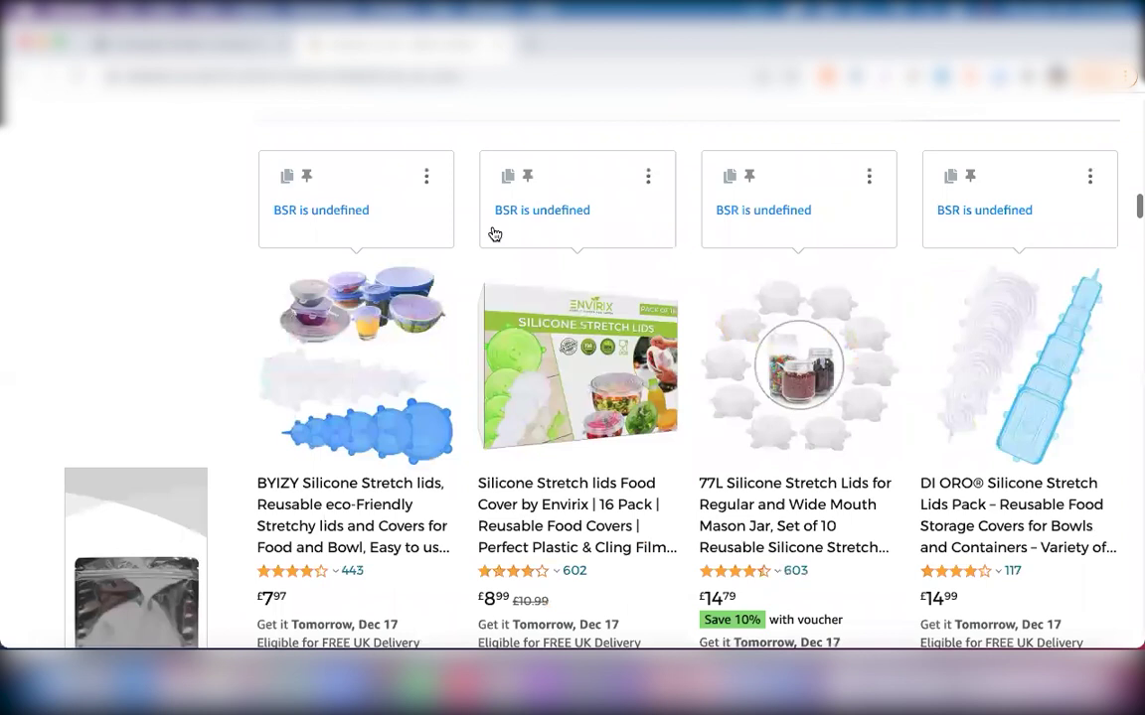
pyautogui.scroll(6, 494, 234)
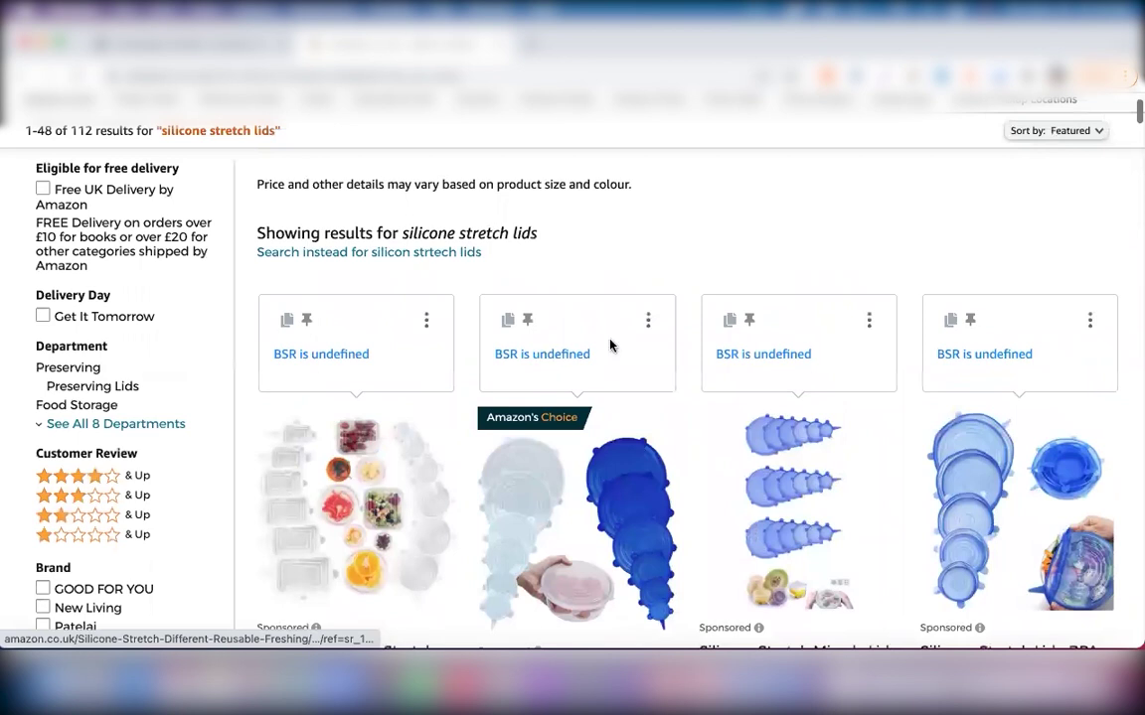
pyautogui.scroll(-5, 614, 347)
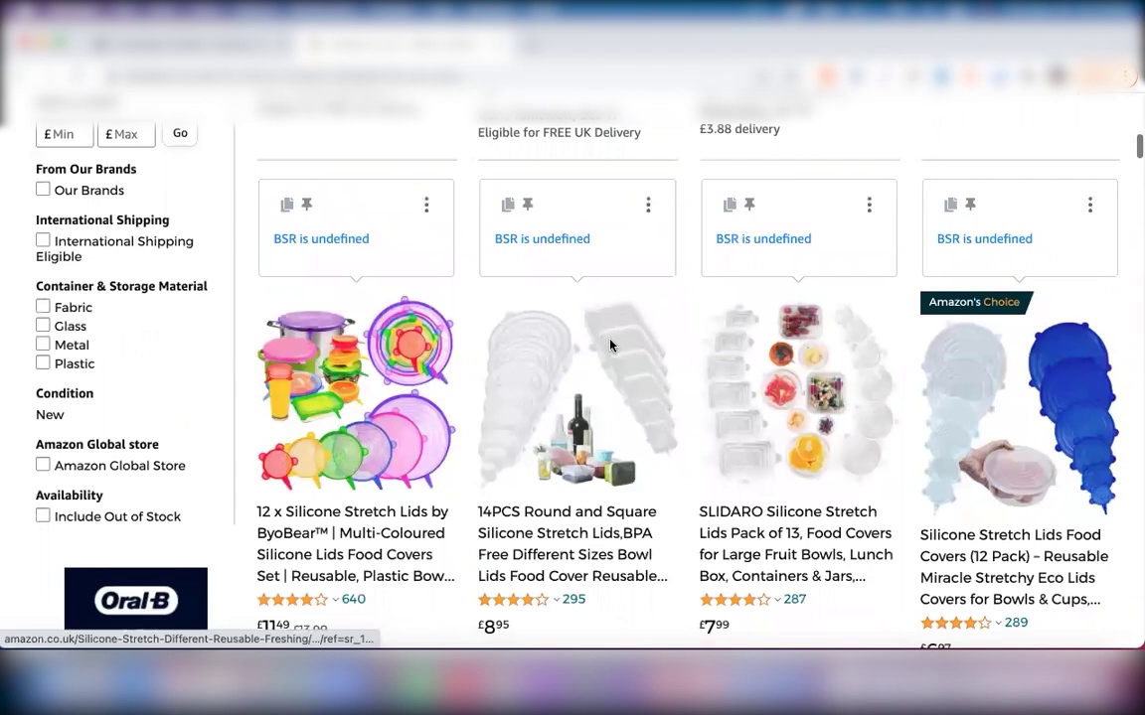
# Examine the further rows of silicone stretch lid results, including the sponsored Highly rated section.
pyautogui.scroll(-8, 610, 345)
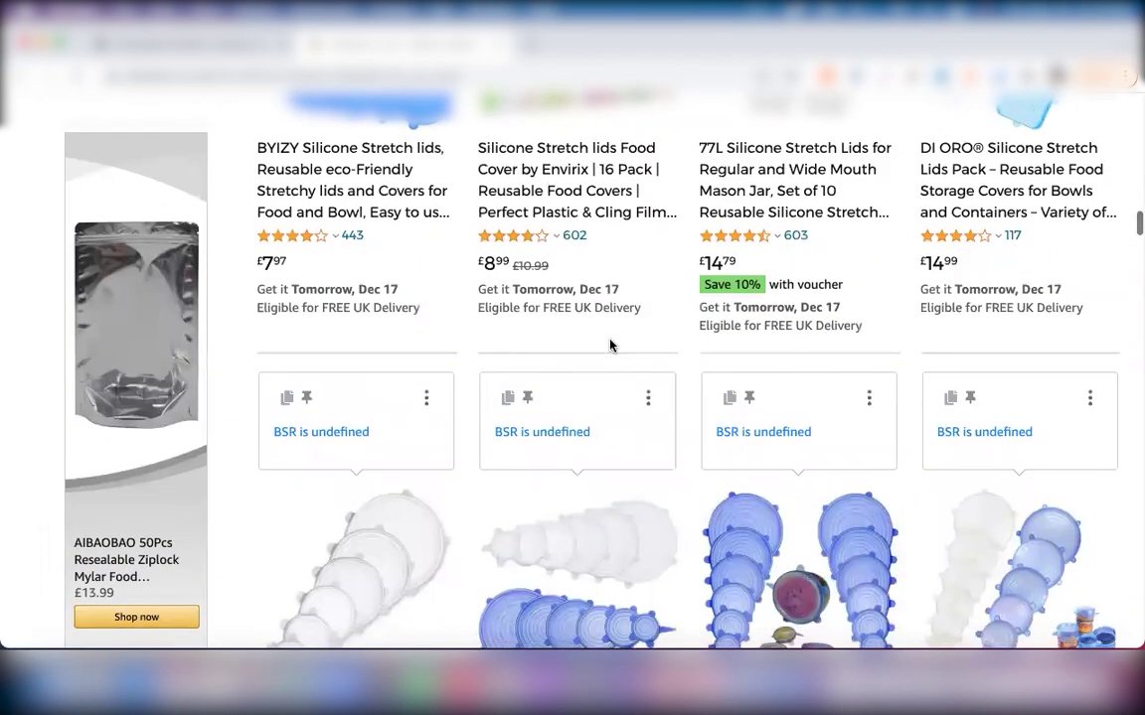
pyautogui.scroll(-2, 610, 344)
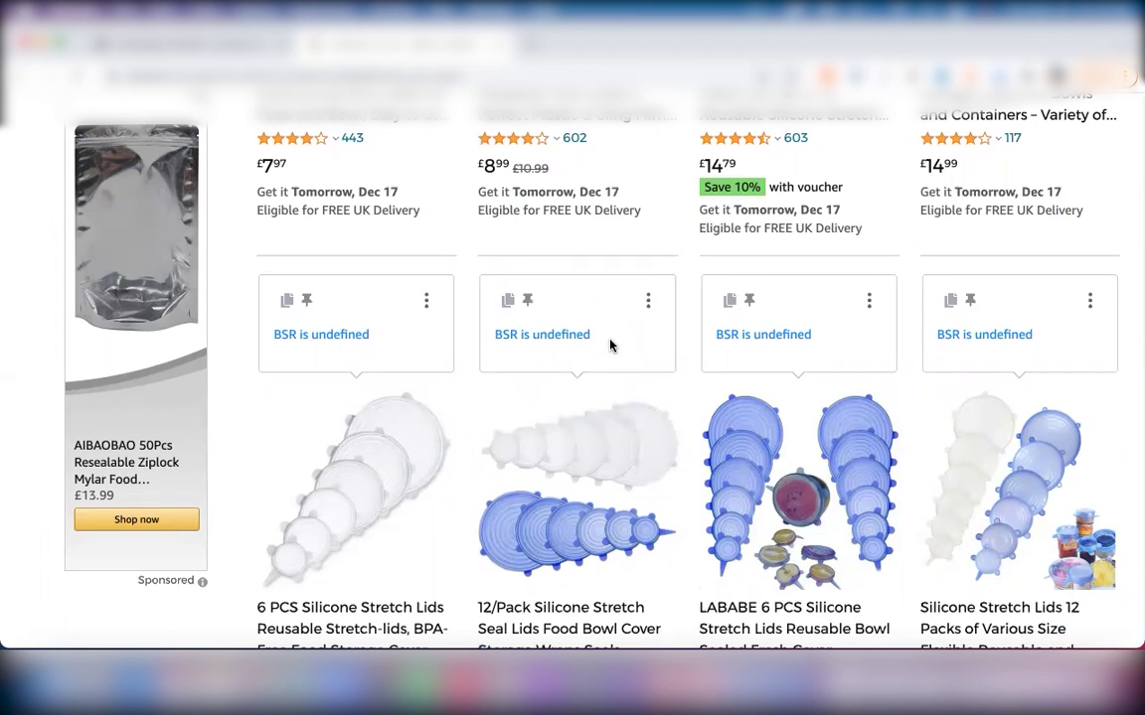
pyautogui.scroll(5, 610, 345)
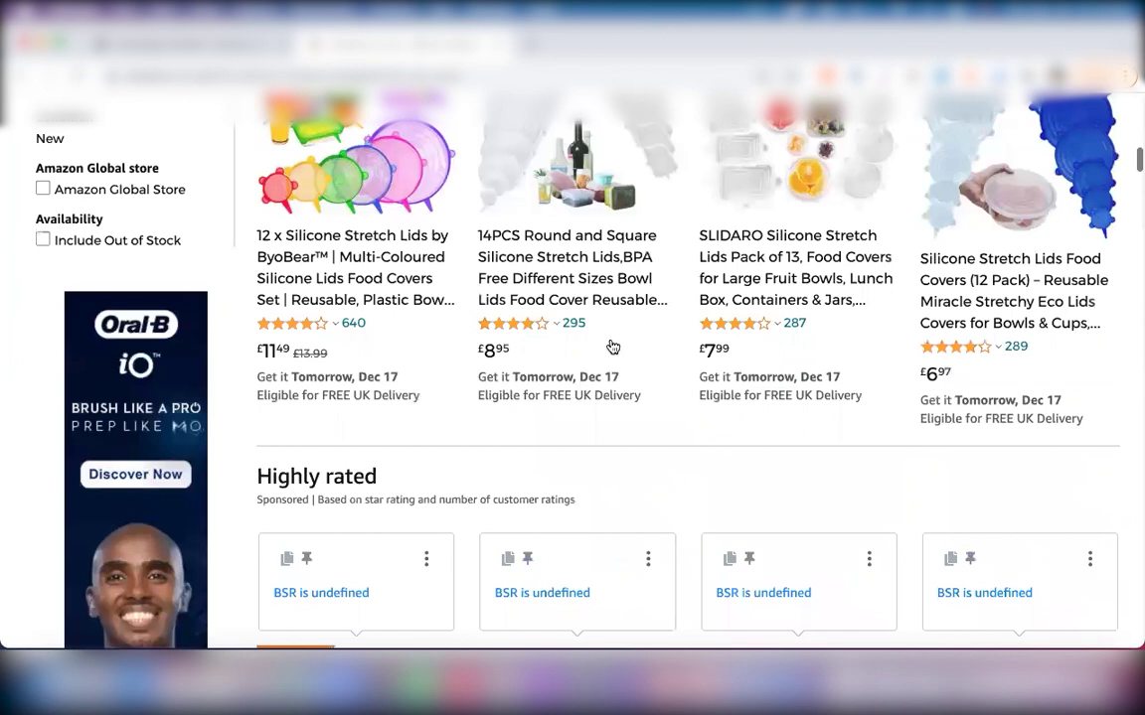
# Return to the campaign type page and start a new Sponsored Products campaign.
pyautogui.hotkey('ctrl', 'Up')
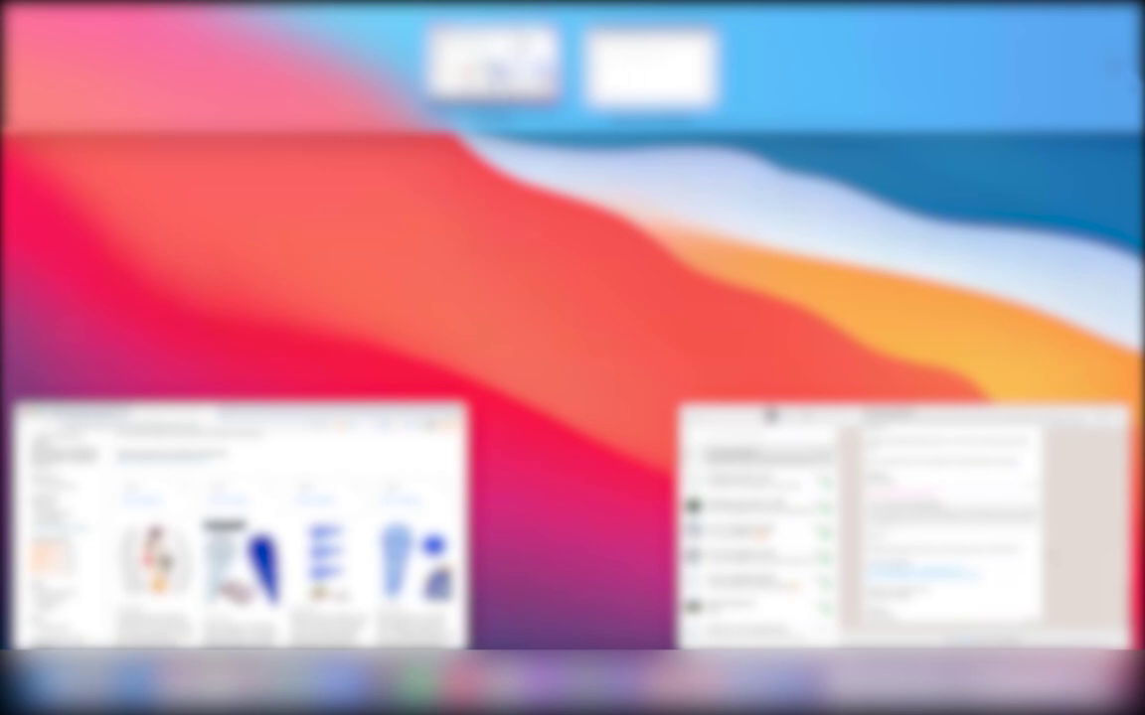
pyautogui.click(572, 231)
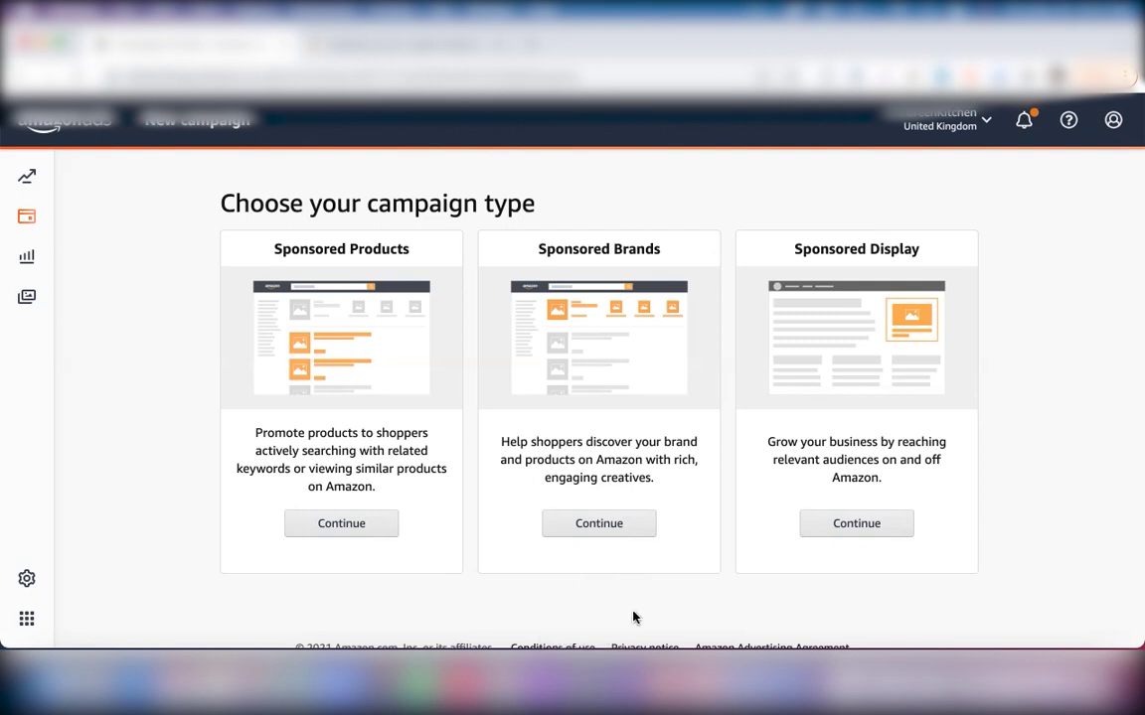
pyautogui.click(343, 531)
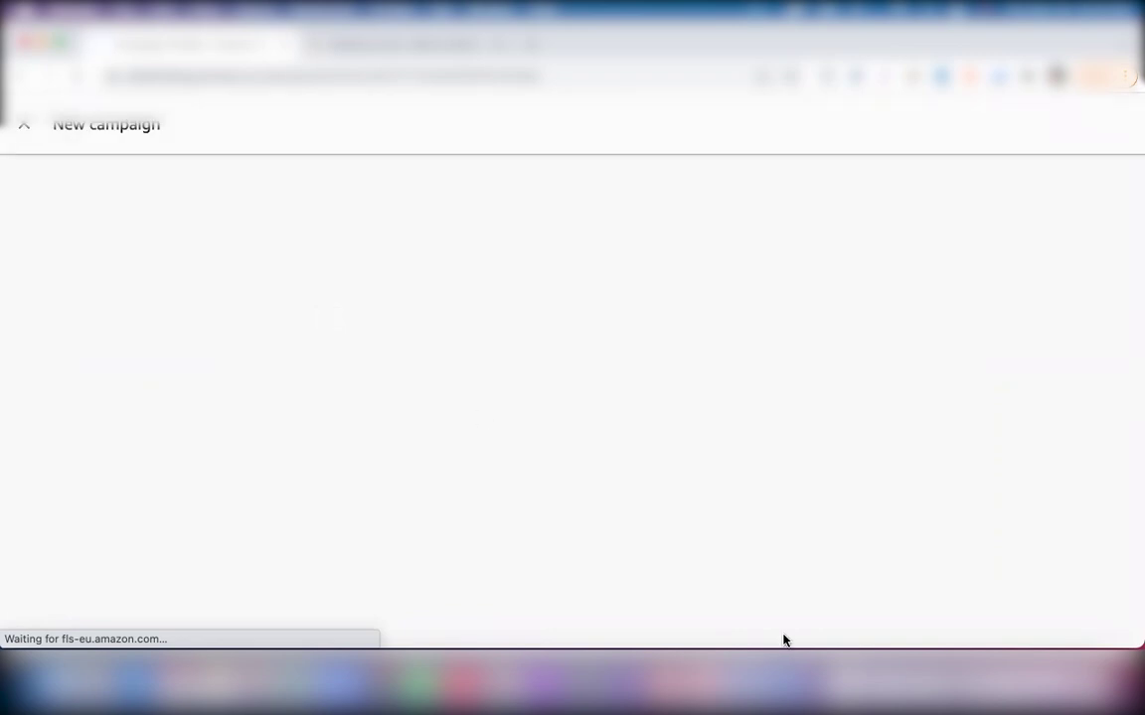
# Switch to the Word document and add the line "SP: auto, manual" below the ad types line.
pyautogui.click(744, 684)
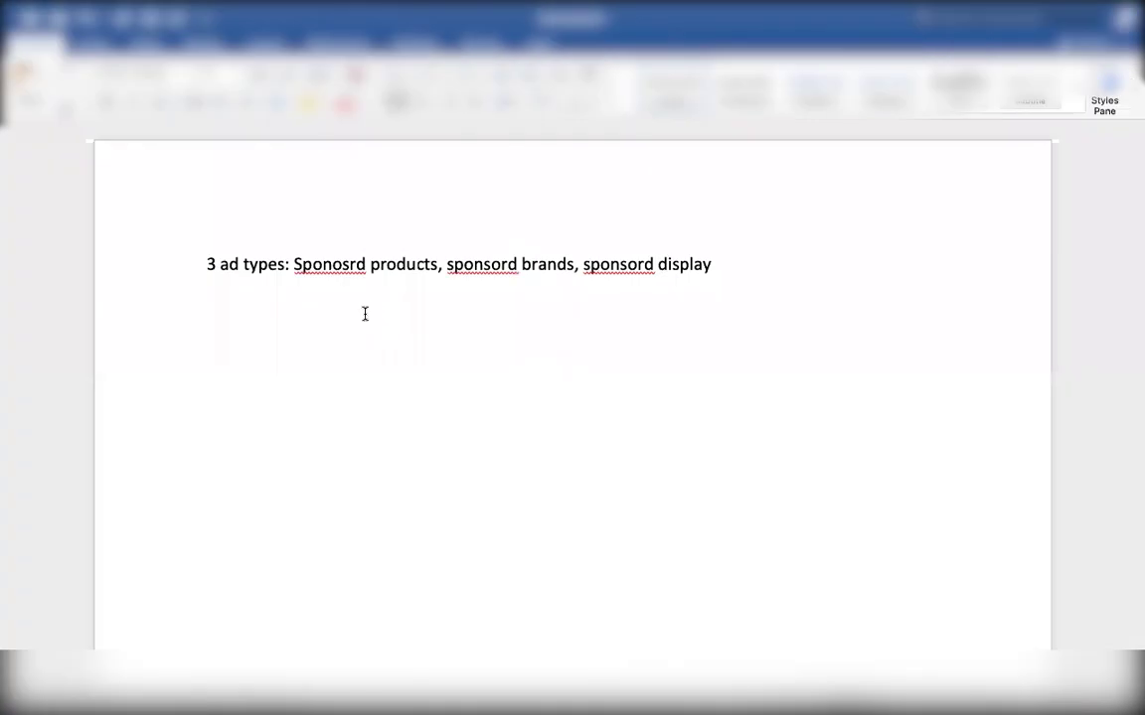
pyautogui.click(722, 276)
pyautogui.press('Return')
pyautogui.write('SP:')
pyautogui.write('auto, manual')
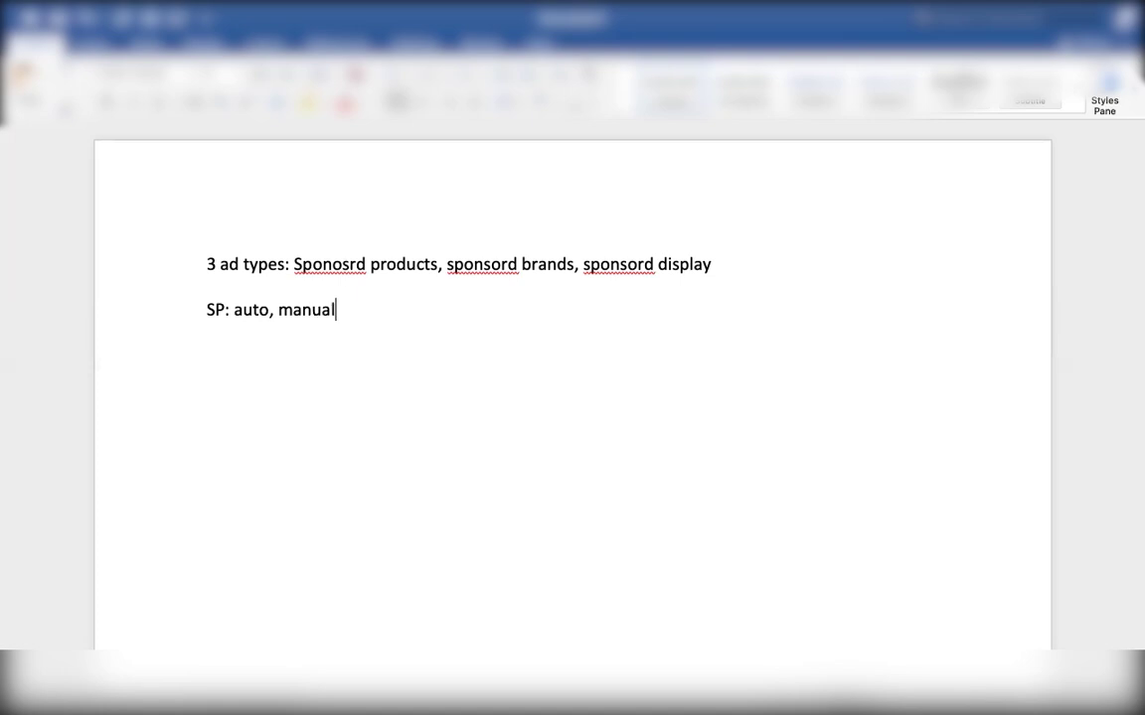
# Add the line "manual: KW targeting and PTA" directly below the SP line.
pyautogui.press('Return')
pyautogui.write('manual: KW targeting and pro')
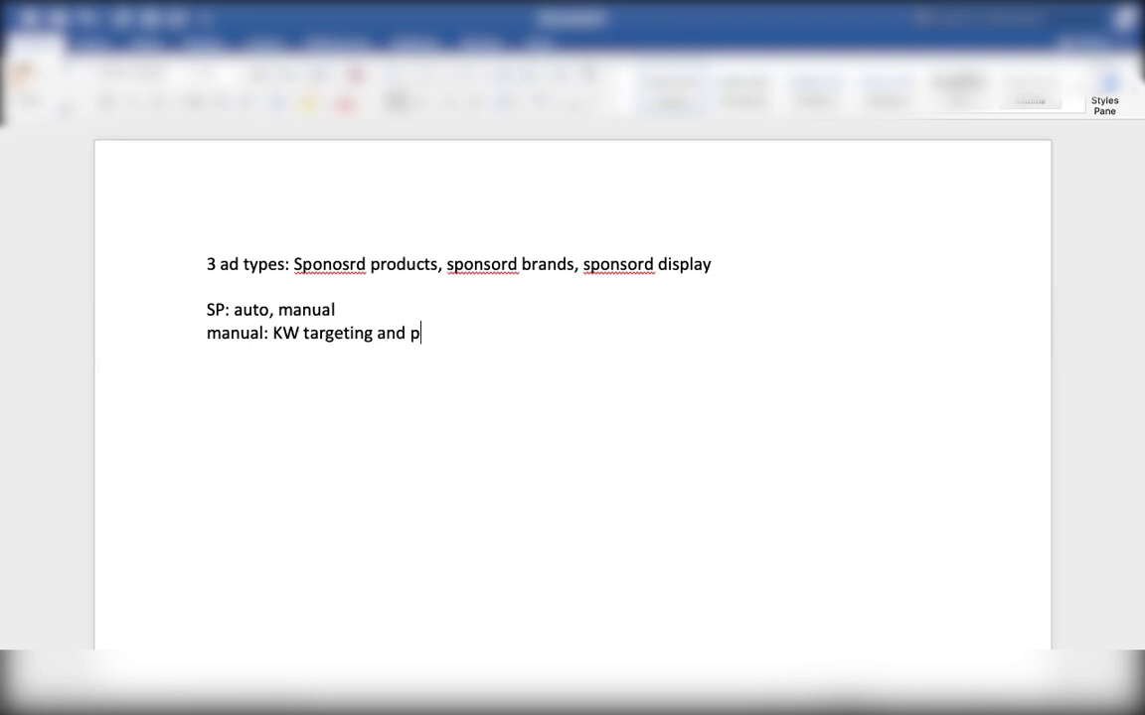
pyautogui.press('BackSpace')
pyautogui.press('BackSpace')
pyautogui.press('BackSpace')
pyautogui.write('PTA')
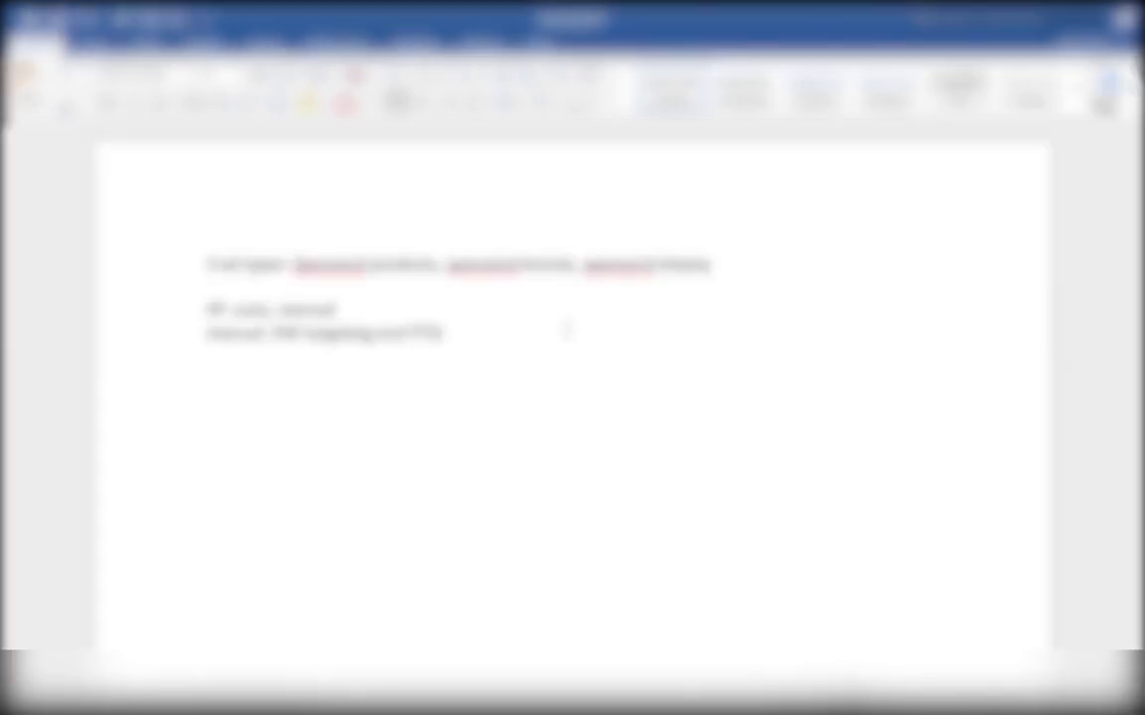
# Switch to the new campaign form to view the campaign name and settings, and go back to the Word notes.
pyautogui.hotkey('ctrl', 'Up')
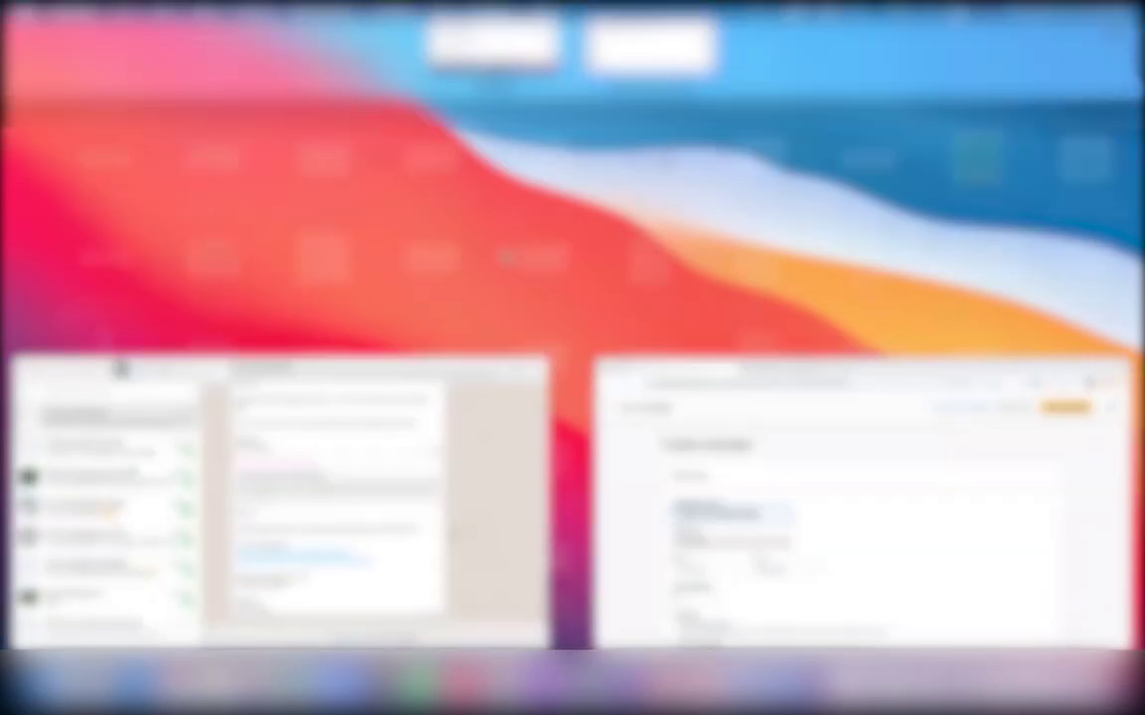
pyautogui.click(858, 501)
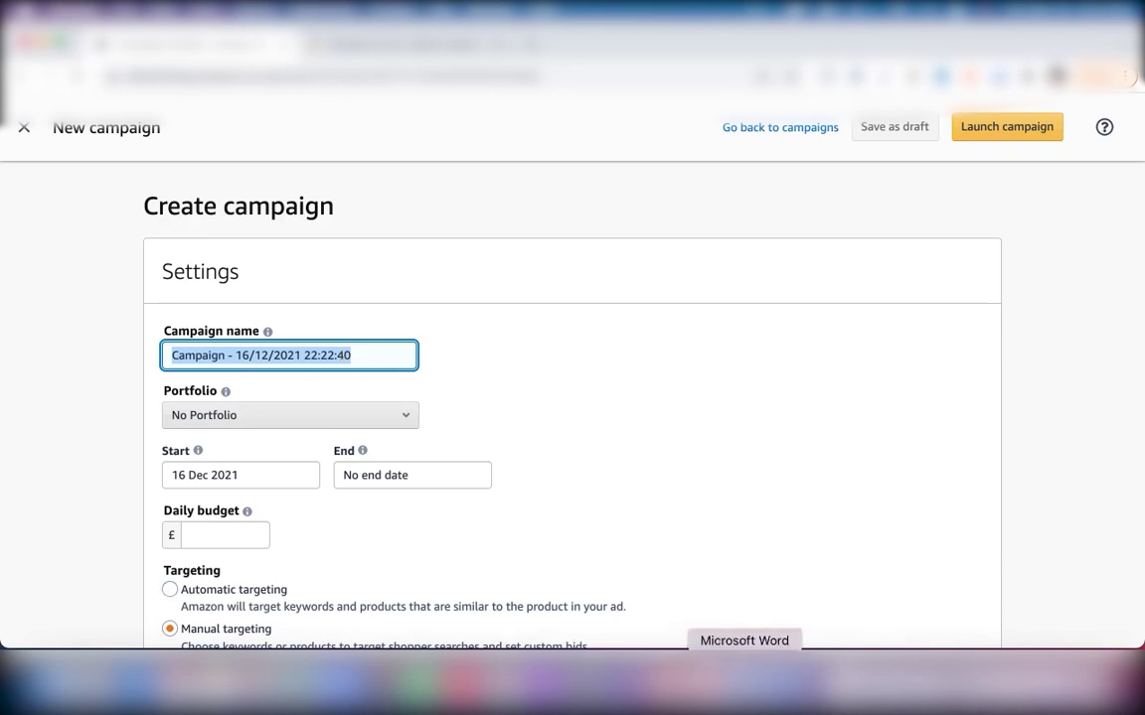
pyautogui.click(745, 683)
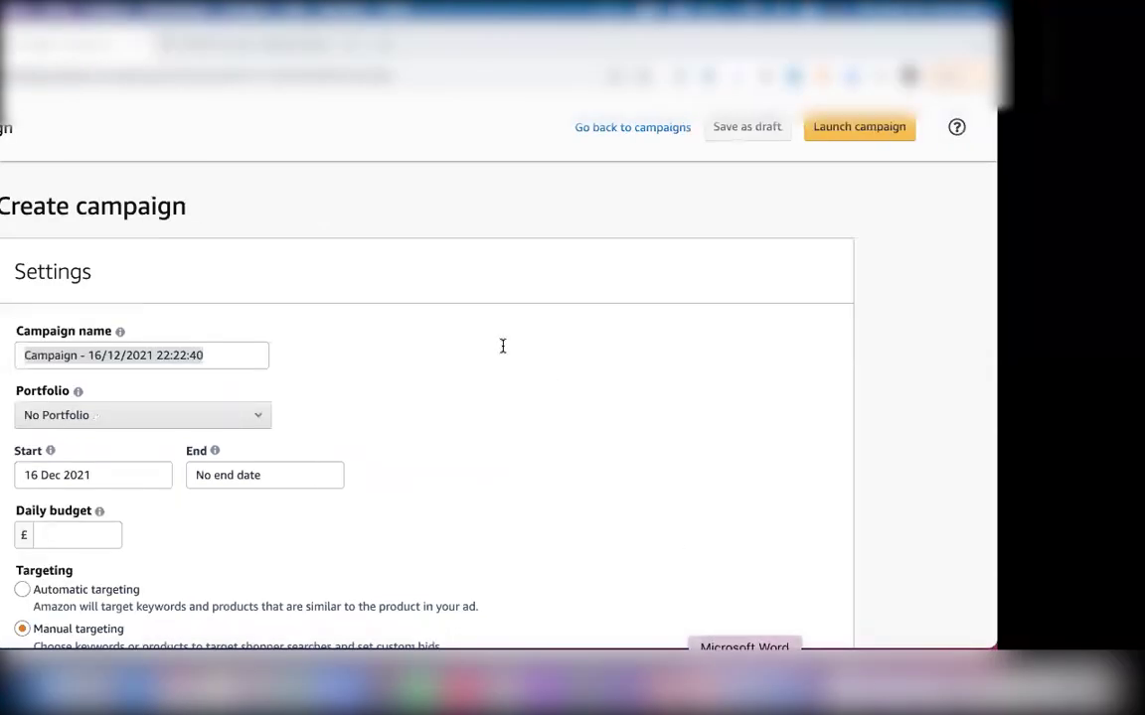
# Add the heading "Nomenclature of campaign:" below the notes, with the line "Product name" under it.
pyautogui.press('Return')
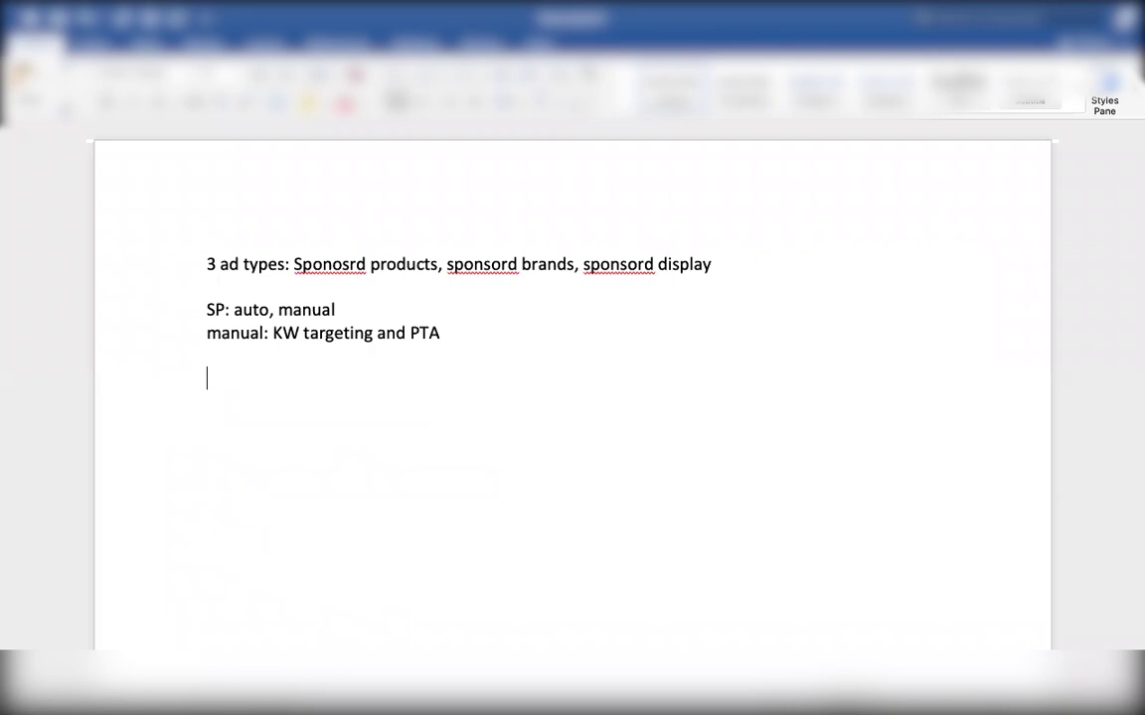
pyautogui.write('Nome')
pyautogui.write('nclature')
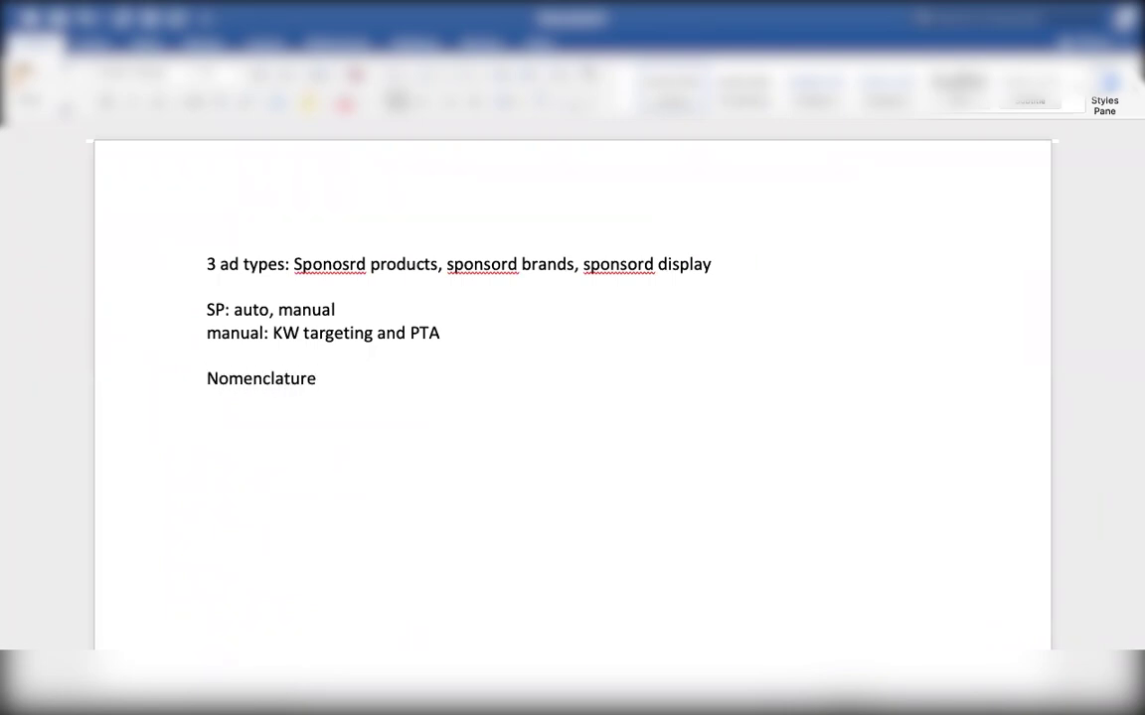
pyautogui.write(' of campaign:')
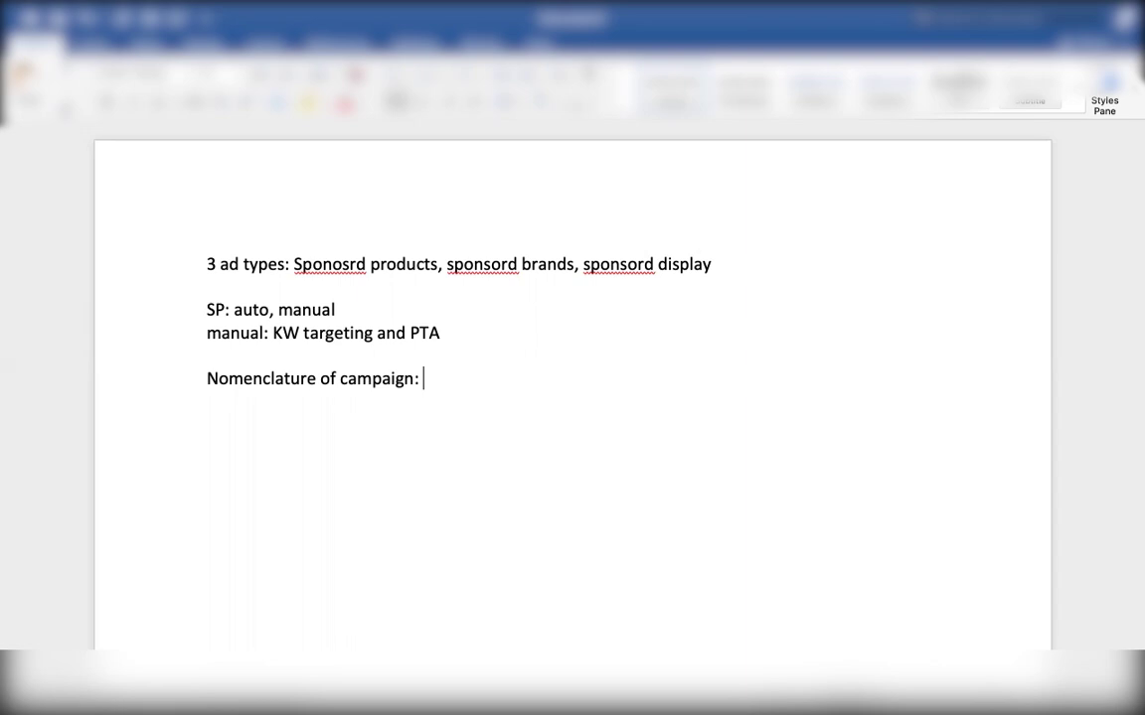
pyautogui.press('Return')
pyautogui.write('Product name')
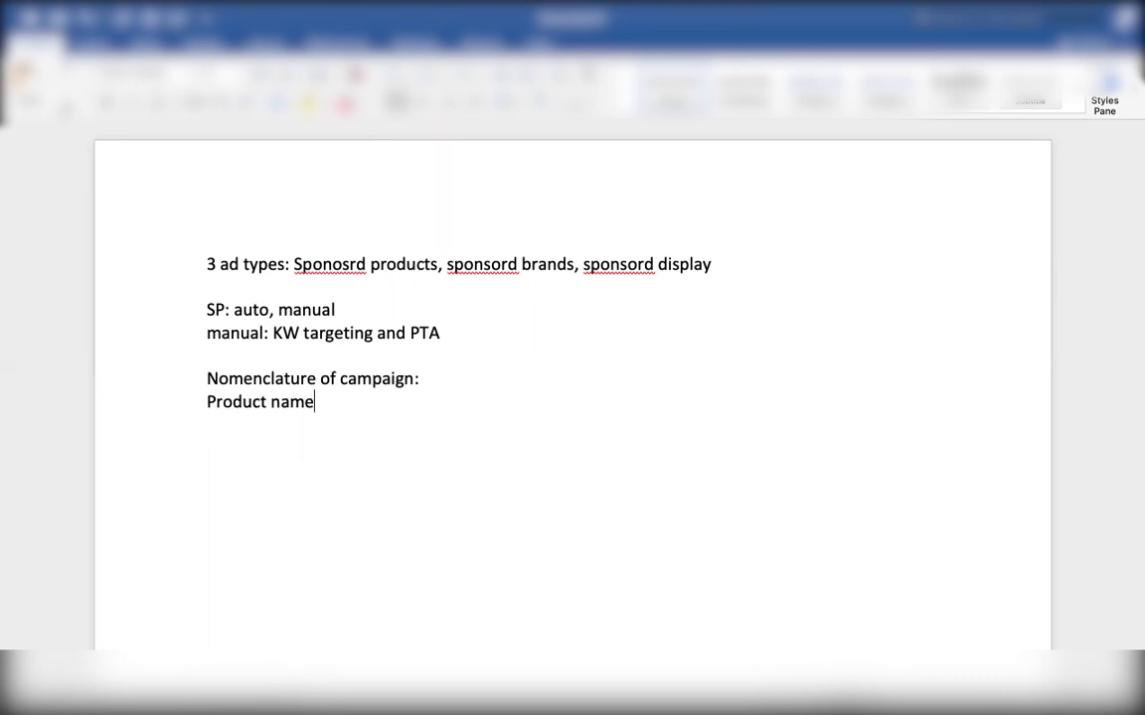
# Start an example line with "SSL-" under "Product name" and extend the naming pattern with "-ad type-".
pyautogui.press('Return')
pyautogui.click(447, 384)
pyautogui.moveTo(389, 18)
pyautogui.click(319, 403)
pyautogui.press('Return')
pyautogui.write('SSL-')
pyautogui.click(324, 401)
pyautogui.write('-ad type-')
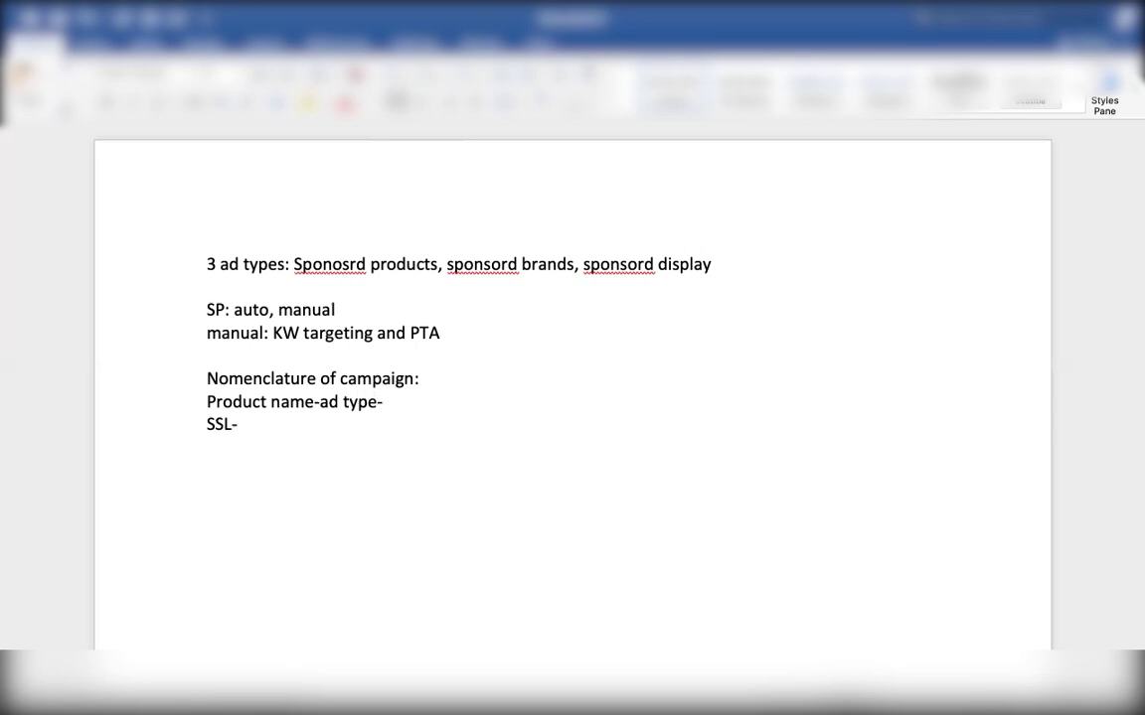
# Append "SP" to the SSL example and "match type-" to the naming pattern line.
pyautogui.press('Return')
pyautogui.press('BackSpace')
pyautogui.click(243, 424)
pyautogui.write('SP')
pyautogui.click(400, 408)
pyautogui.write('match')
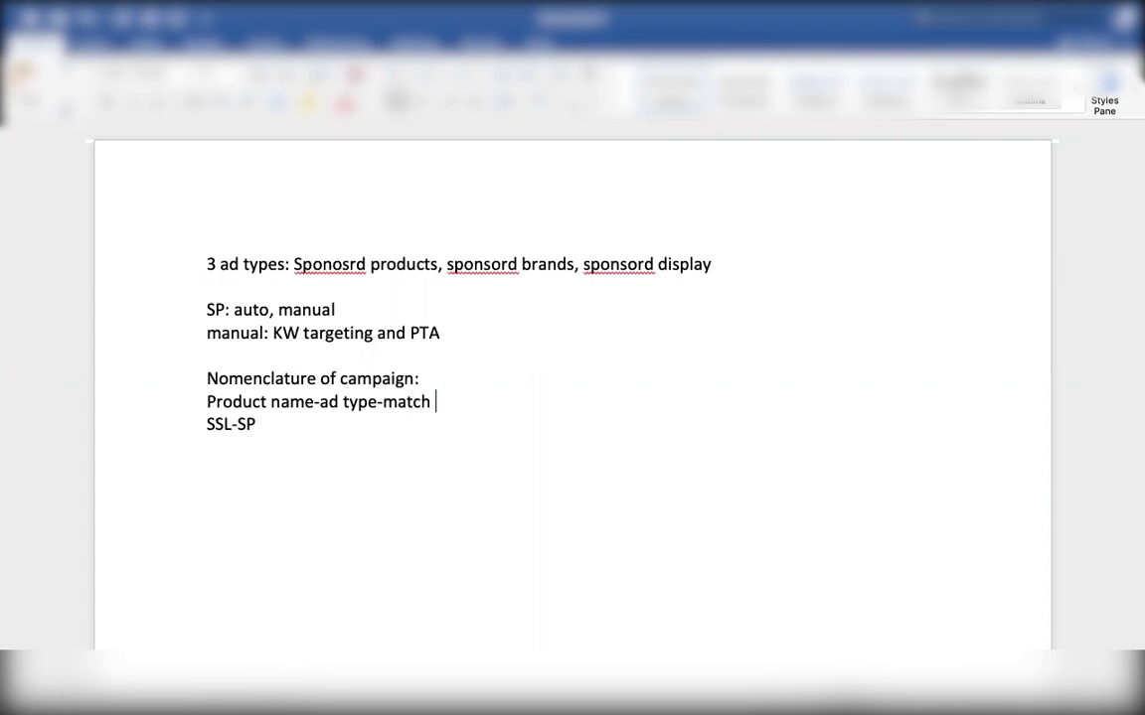
pyautogui.write(' type-')
# Extend the "SSL-SP" example with a match type, trying "Exact" and "Phrase" before entering "PTA-".
pyautogui.click(259, 425)
pyautogui.write('-')
pyautogui.write('Exact')
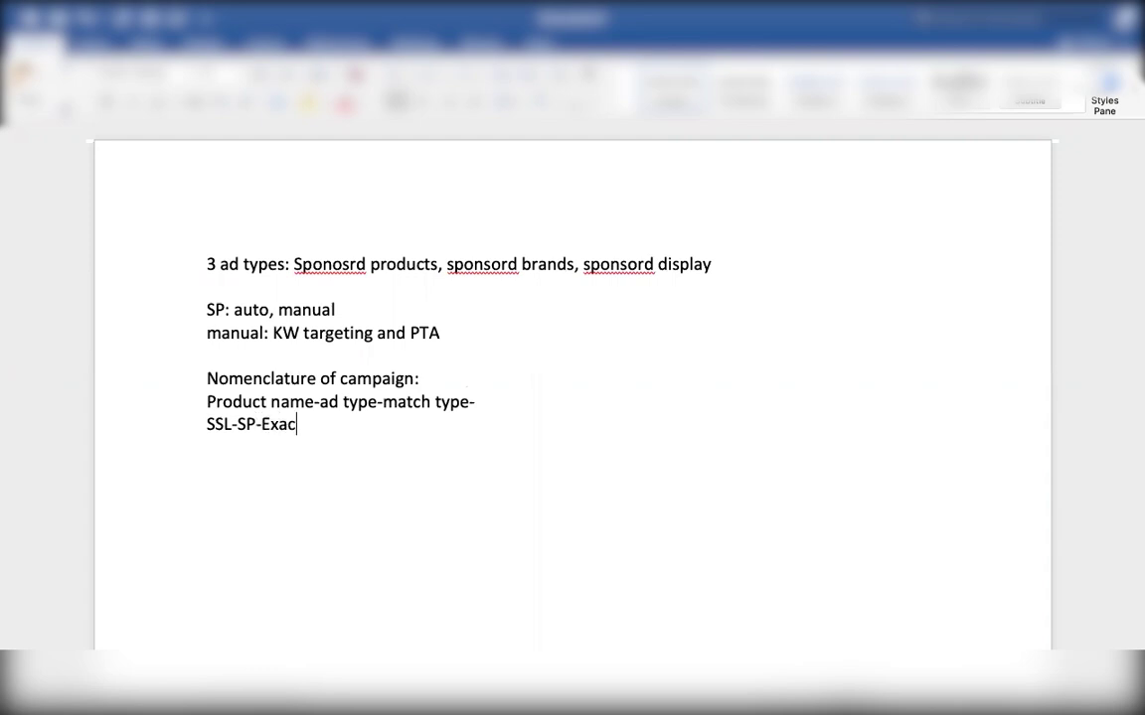
pyautogui.press('BackSpace')
pyautogui.press('BackSpace')
pyautogui.press('BackSpace')
pyautogui.press('BackSpace')
pyautogui.press('BackSpace')
pyautogui.write('Phrase')
pyautogui.press('BackSpace')
pyautogui.press('BackSpace')
pyautogui.press('BackSpace')
pyautogui.press('BackSpace')
pyautogui.press('BackSpace')
pyautogui.press('BackSpace')
pyautogui.write('PTA-')
# Append "Target-" to the end of the naming pattern line.
pyautogui.click(492, 402)
pyautogui.write('Target')
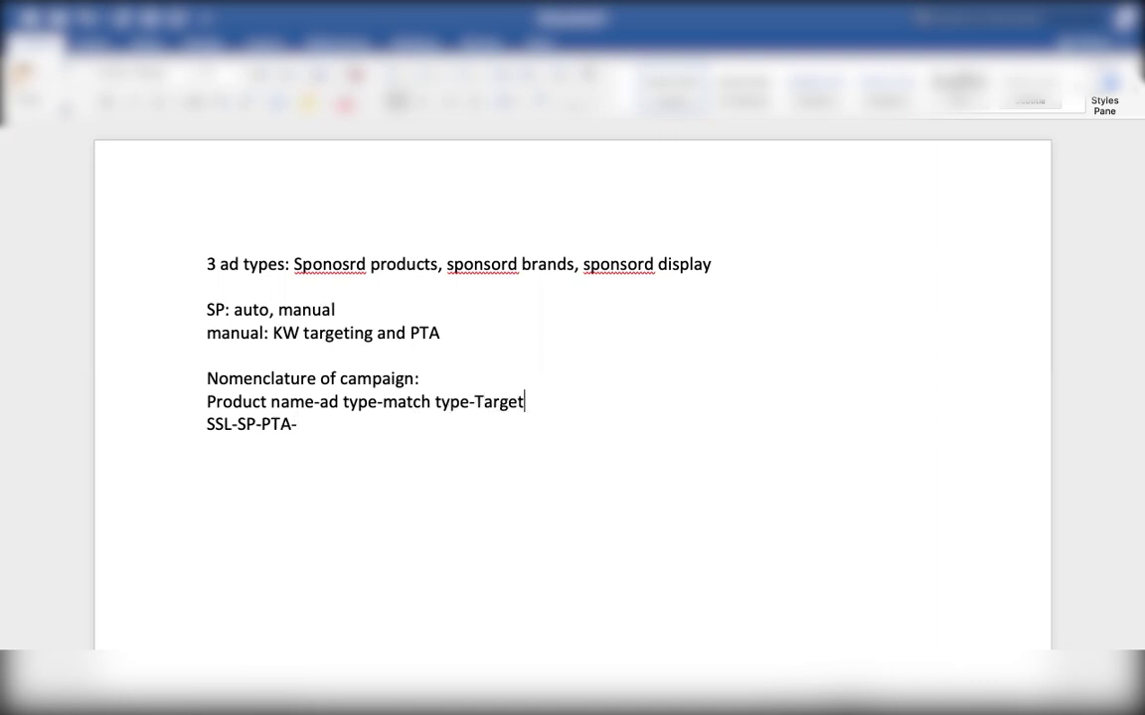
pyautogui.write('-')
# Add the line "Target: KW or ASIN or CAT" below the manual targeting line.
pyautogui.click(468, 334)
pyautogui.press('Return')
pyautogui.write('Target')
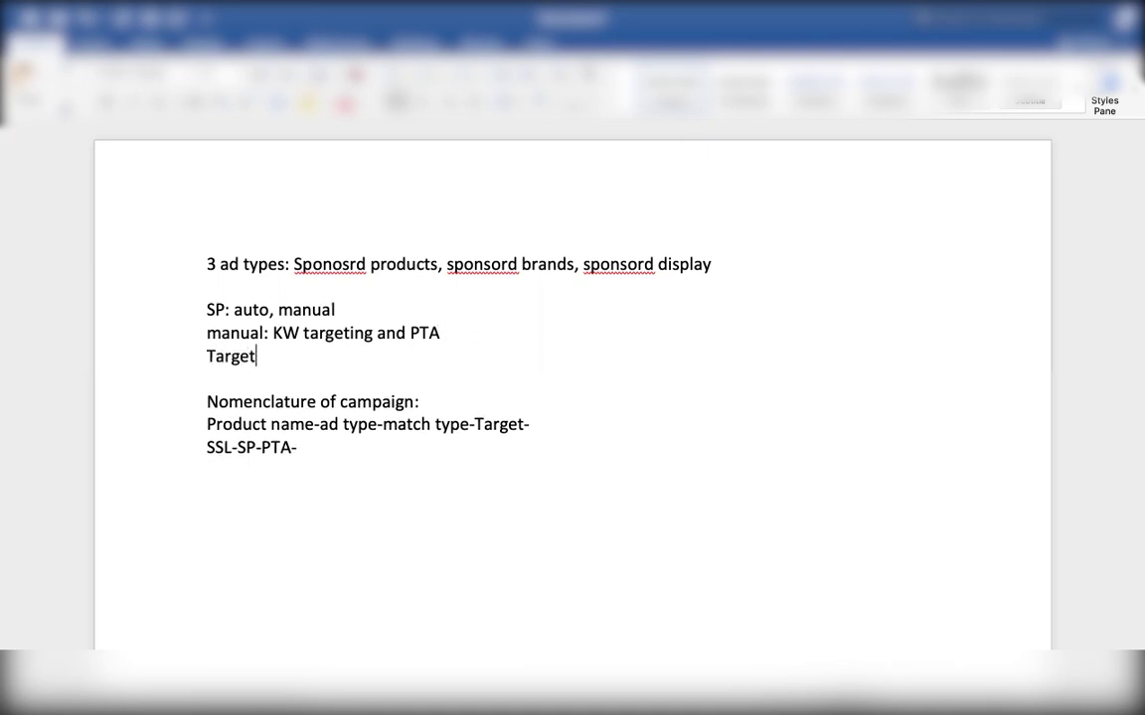
pyautogui.write(': KW or ASIN or ')
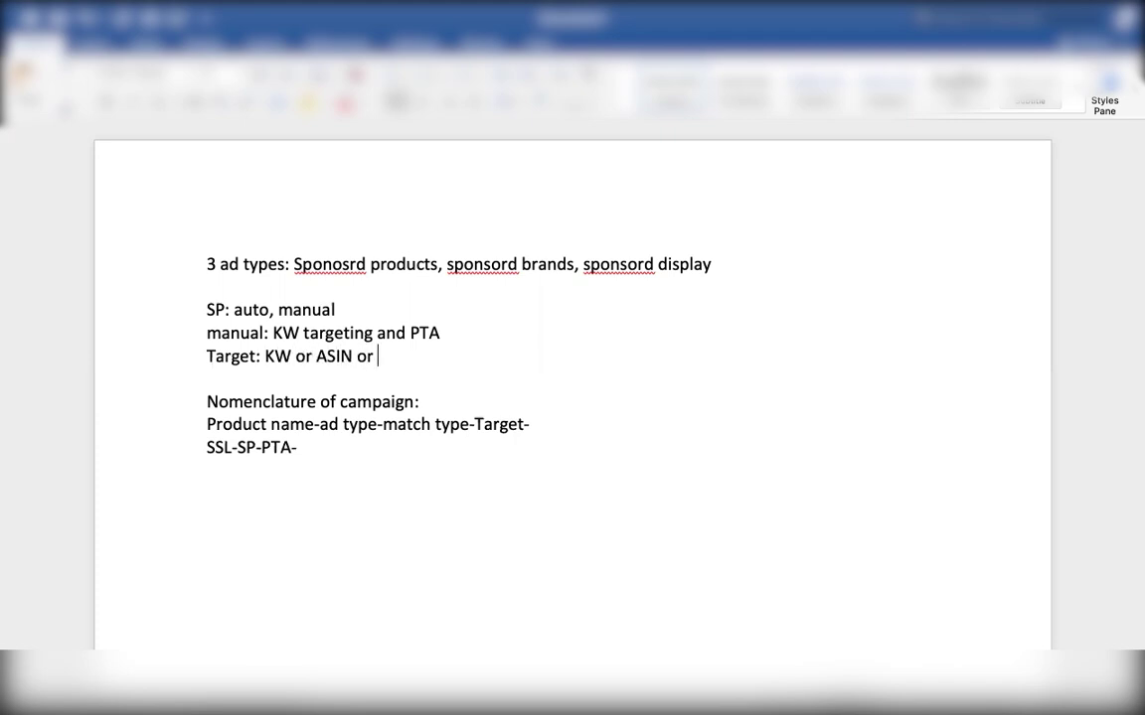
pyautogui.write('CAT')
# Try "silicon lid-" as the target part of the "SSL-SP-PTA-" example and remove it.
pyautogui.click(542, 426)
pyautogui.click(303, 448)
pyautogui.write('silicon')
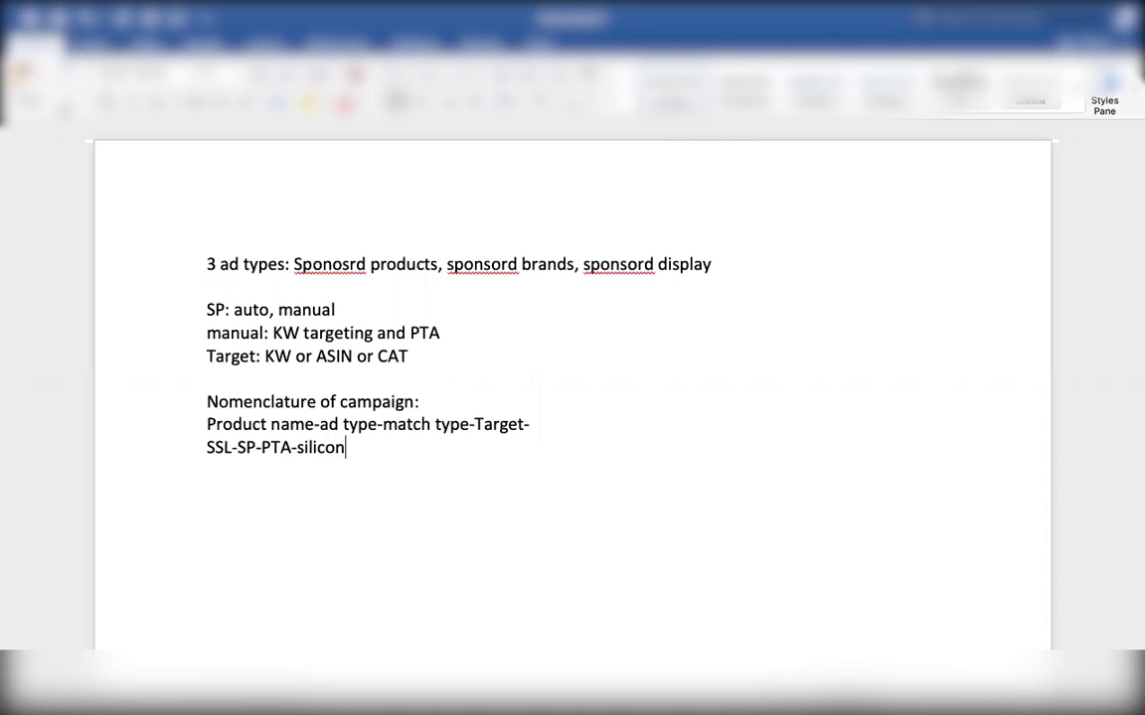
pyautogui.write(' lid')
pyautogui.write('-')
pyautogui.press('BackSpace')
pyautogui.press('BackSpace')
pyautogui.press('BackSpace')
pyautogui.press('BackSpace')
pyautogui.press('BackSpace')
pyautogui.press('BackSpace')
pyautogui.press('BackSpace')
pyautogui.press('BackSpace')
pyautogui.press('BackSpace')
pyautogui.press('BackSpace')
pyautogui.press('BackSpace')
pyautogui.press('BackSpace')
# Try "Top kws" as the target part of the campaign name example and delete it.
pyautogui.write('Top kws')
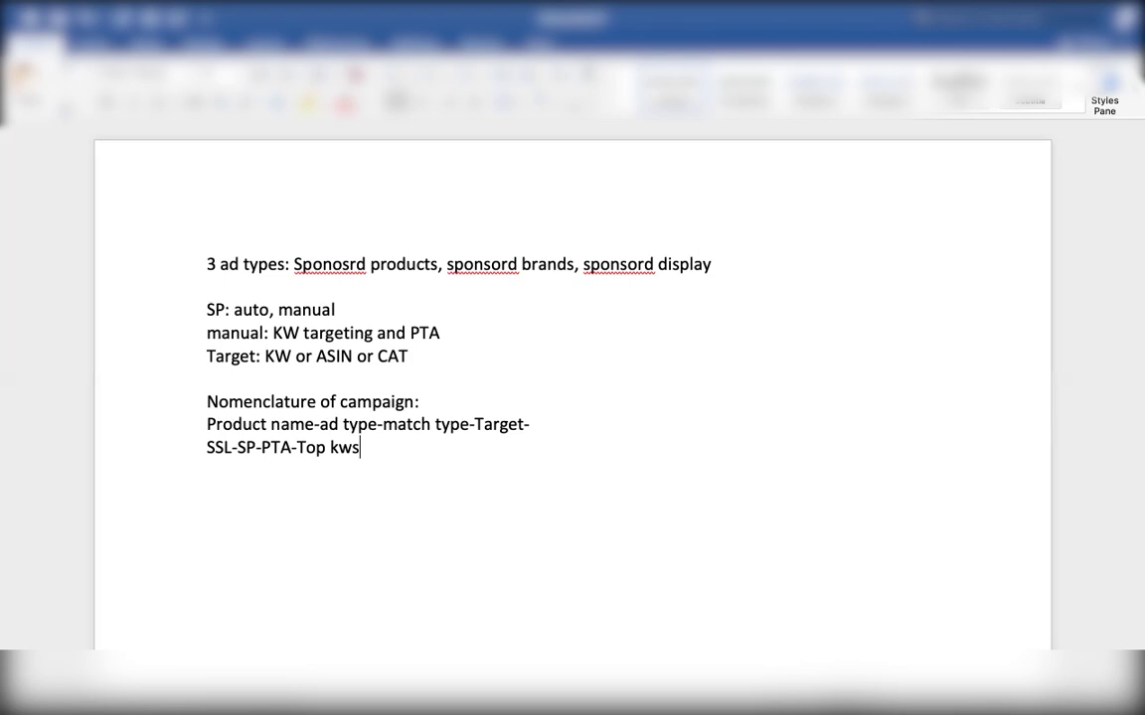
pyautogui.press('BackSpace')
pyautogui.press('BackSpace')
pyautogui.press('BackSpace')
pyautogui.press('BackSpace')
pyautogui.press('BackSpace')
pyautogui.press('BackSpace')
pyautogui.press('BackSpace')
# Try "SUB CAT" as the target part of the campaign name example and delete it.
pyautogui.write('SUB CAT')
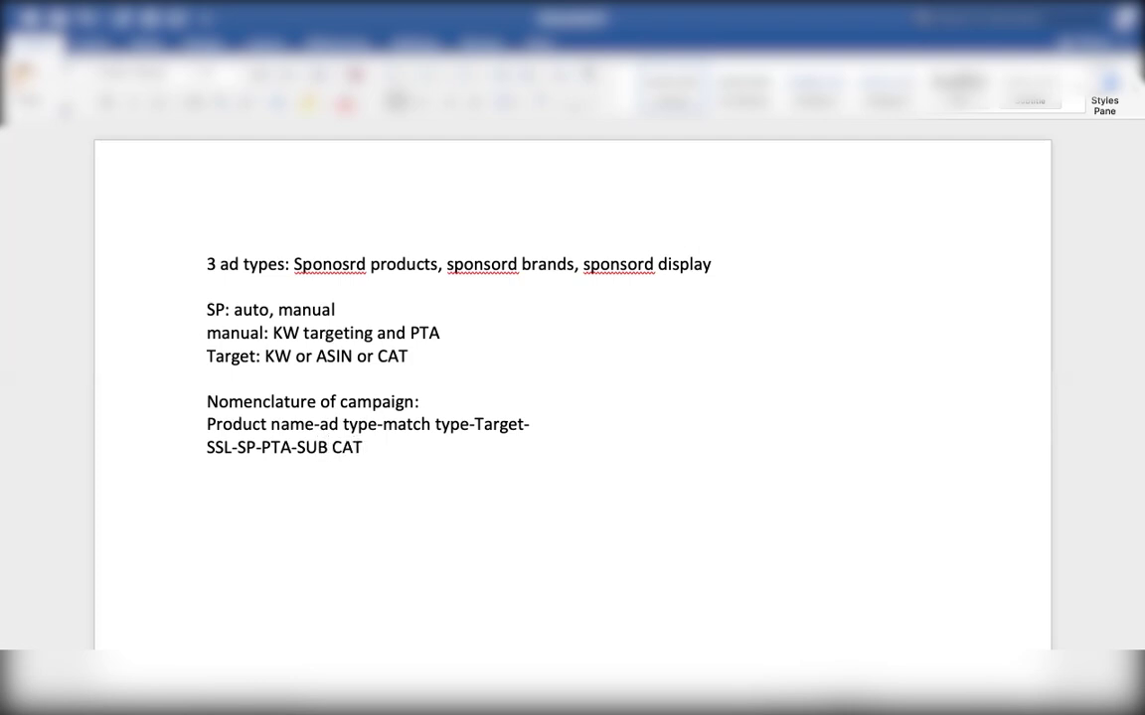
pyautogui.press('BackSpace')
pyautogui.press('BackSpace')
pyautogui.press('BackSpace')
pyautogui.press('BackSpace')
pyautogui.press('BackSpace')
pyautogui.press('BackSpace')
pyautogui.press('BackSpace')
# Append "Date" to the naming pattern line and "DATE" to the "SSL-SP-PTA-" example.
pyautogui.click(545, 424)
pyautogui.write('Date')
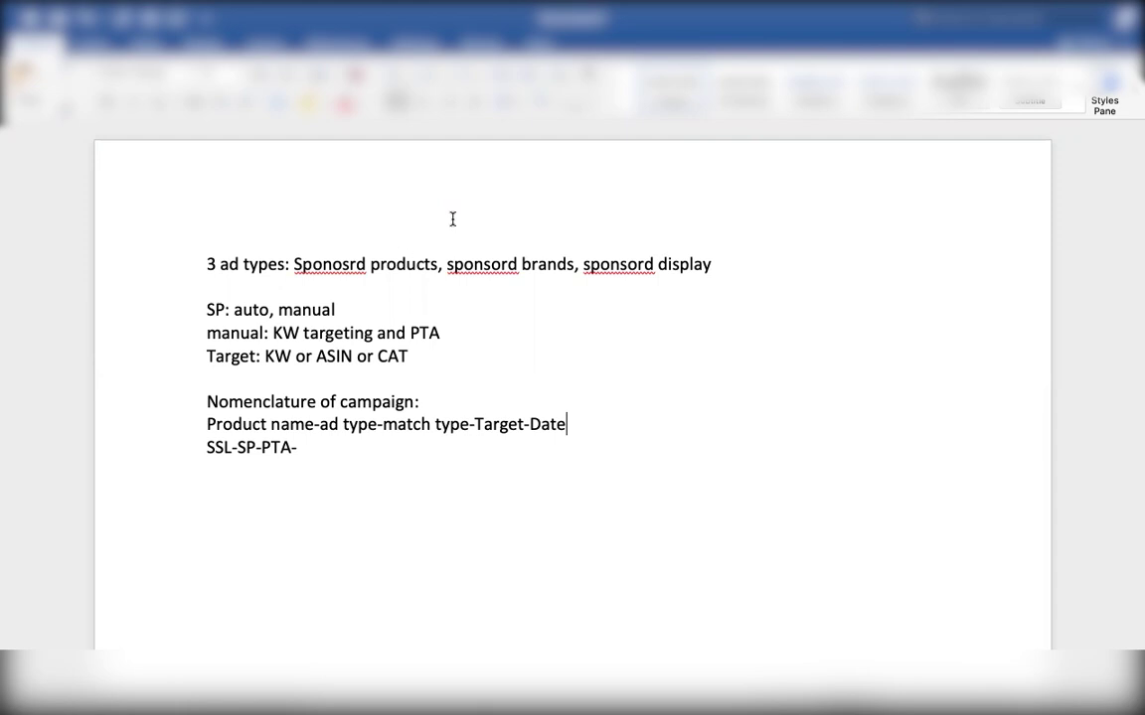
pyautogui.click(306, 456)
pyautogui.write('Dat')
pyautogui.press('BackSpace')
pyautogui.press('BackSpace')
pyautogui.write('ATE')
# Add a second example campaign name, "SSL-SP-Silcon lid-16 Dec", below the first example.
pyautogui.press('Return')
pyautogui.write('SSL-')
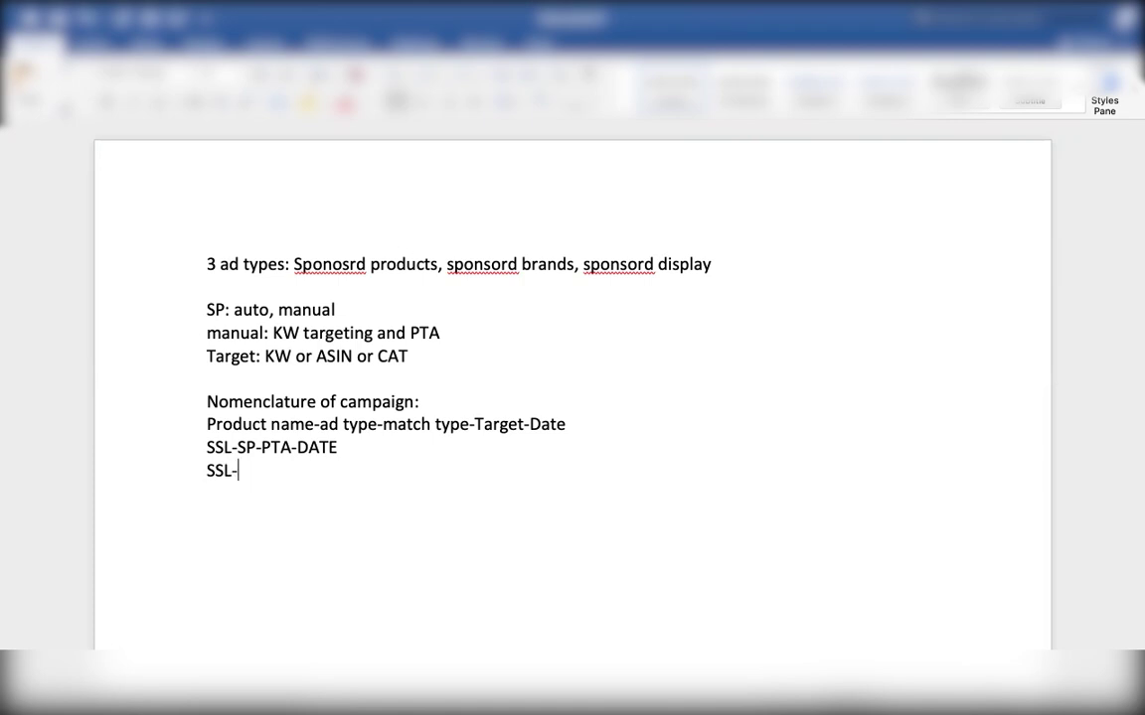
pyautogui.write('SP-Silo')
pyautogui.press('BackSpace')
pyautogui.write('con ')
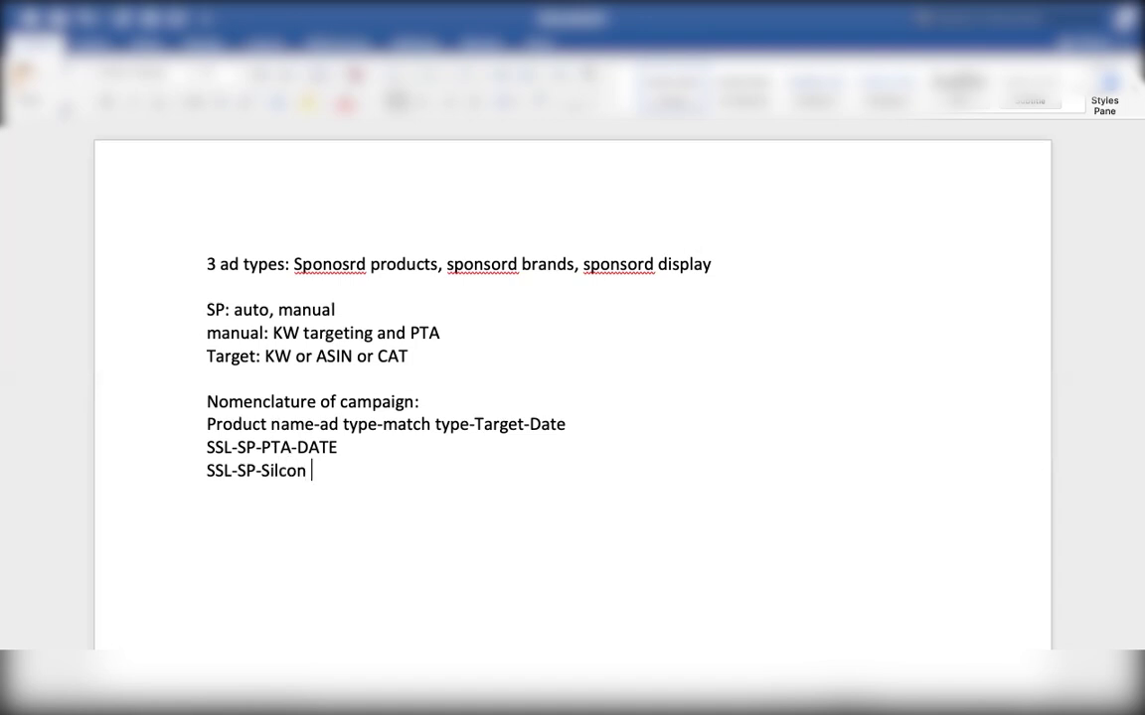
pyautogui.write('lid-16 DEc')
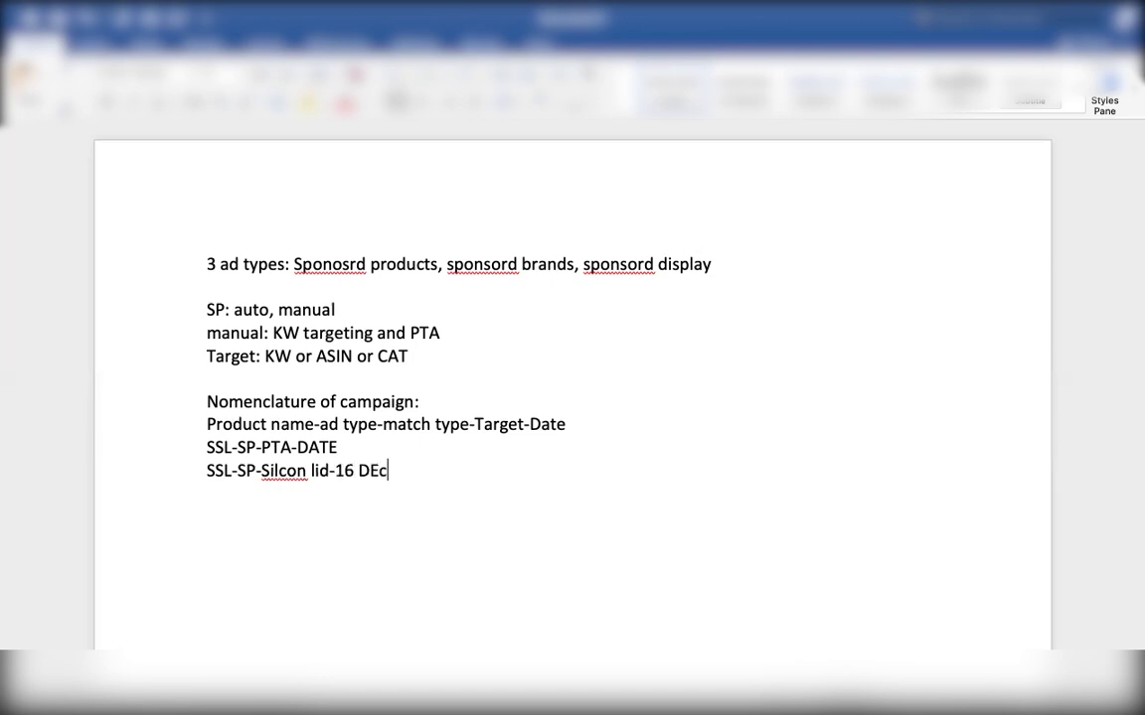
pyautogui.press('BackSpace')
pyautogui.press('BackSpace')
pyautogui.write('ec')
# Copy the second example name and try to paste it over the campaign name in the browser's new campaign form.
pyautogui.moveTo(399, 470); pyautogui.dragTo(207, 473)
pyautogui.press('super+c')
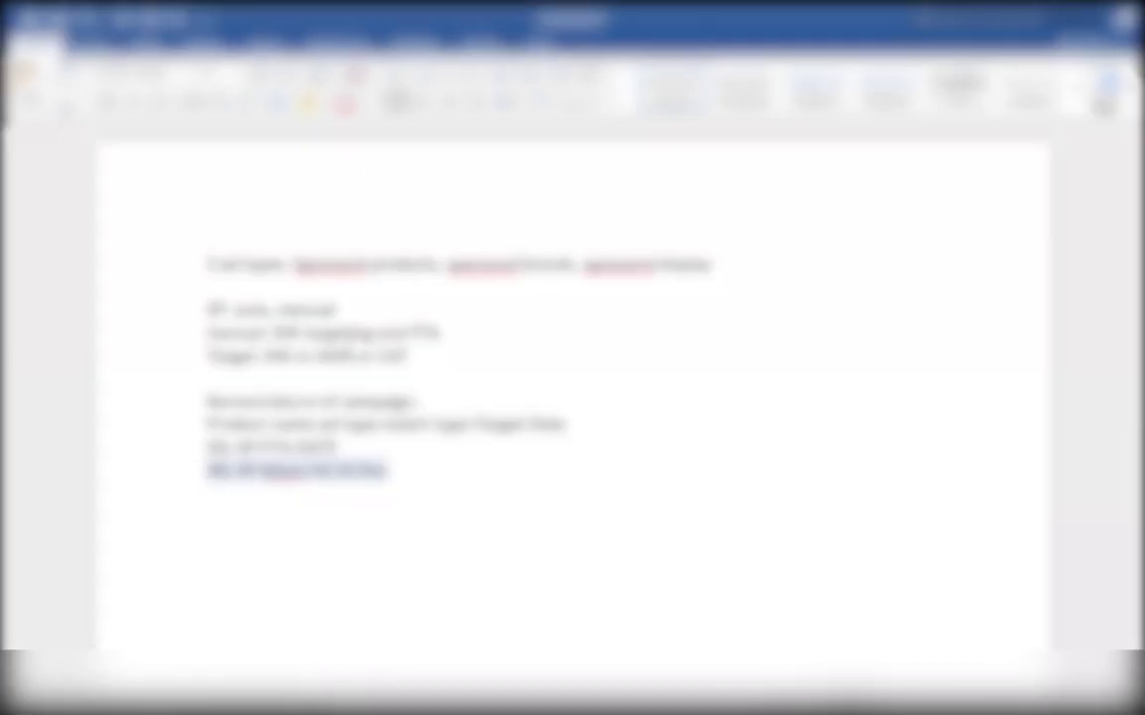
pyautogui.hotkey('ctrl', 'Up')
pyautogui.moveTo(616, 198); pyautogui.dragTo(651, 67)
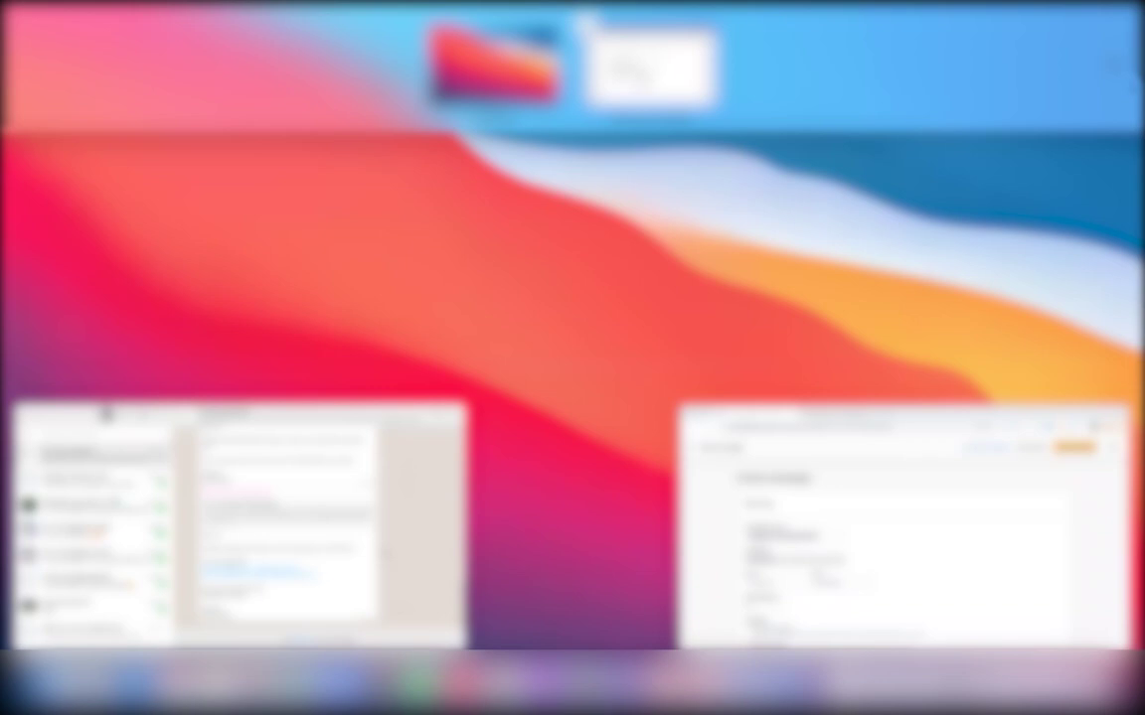
pyautogui.click(925, 536)
pyautogui.tripleClick(322, 355)
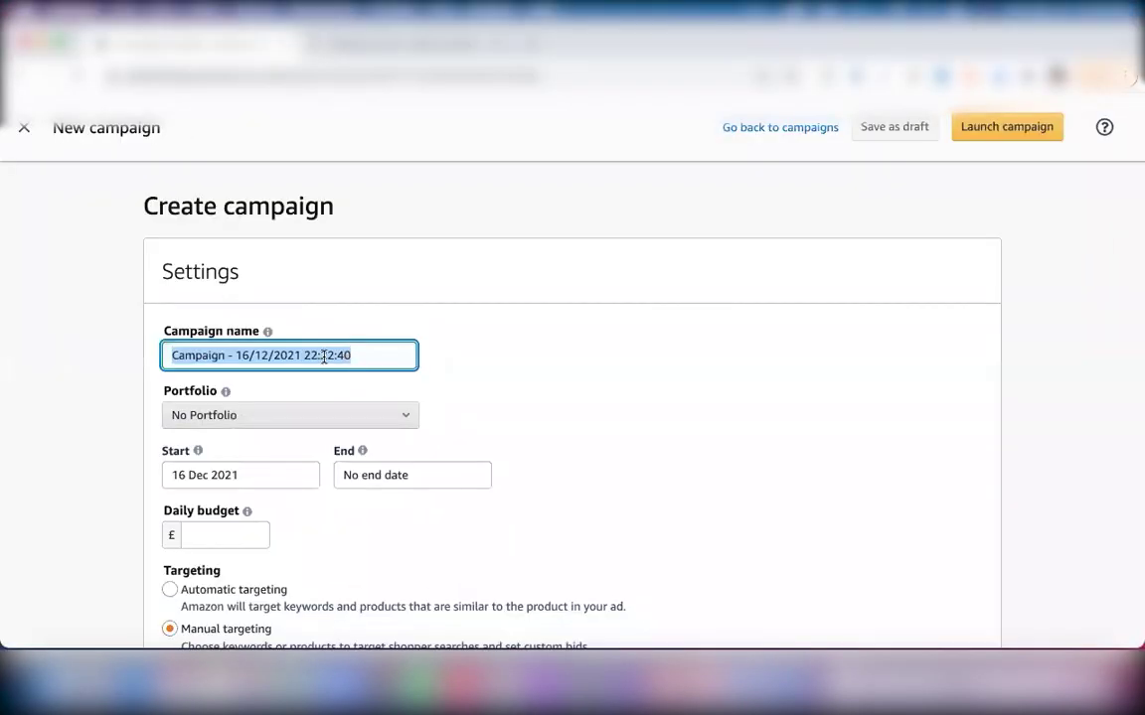
pyautogui.press('super+v')
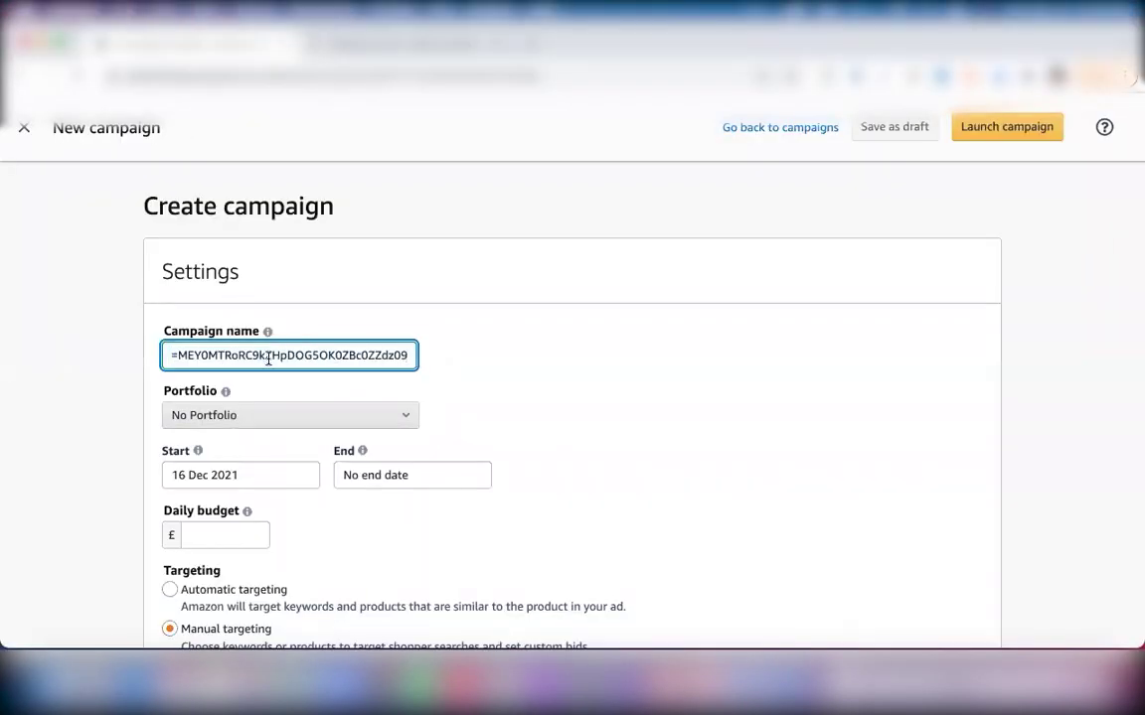
# Clear the wrongly pasted link from the campaign name and paste "SSL-SP-Silcon lid-16 Dec" in its place.
pyautogui.click(383, 379)
pyautogui.click(334, 354)
pyautogui.hotkey('ctrl', 'a')
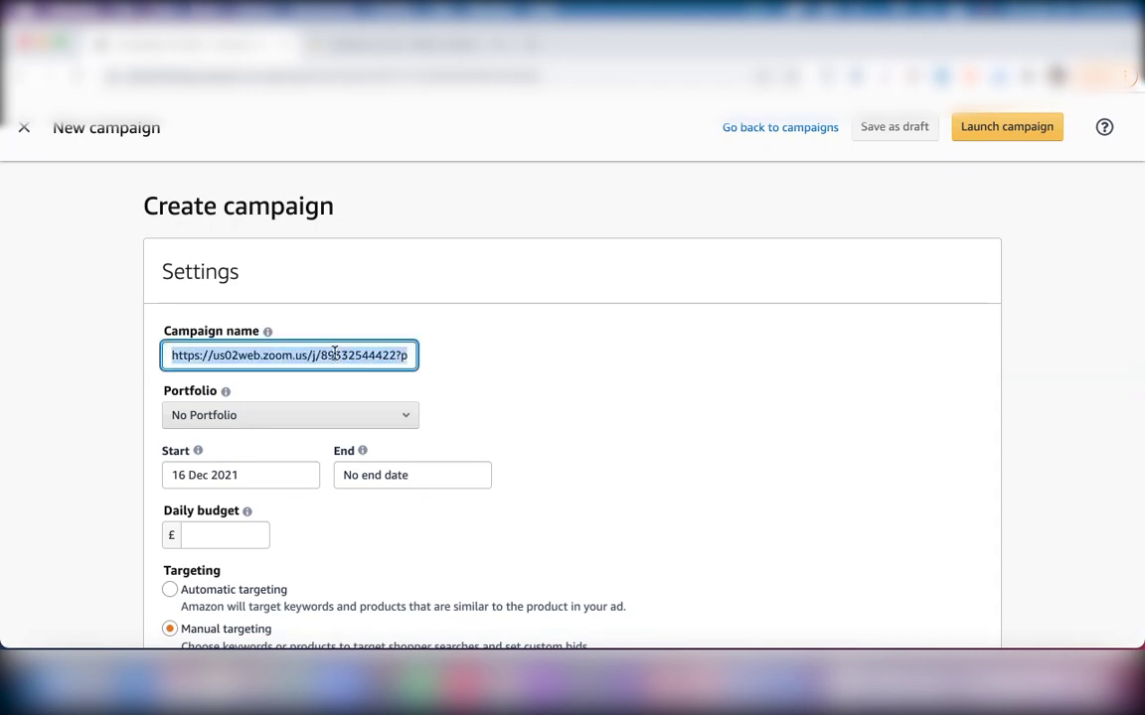
pyautogui.press('BackSpace')
pyautogui.hotkey('ctrl', 'Up')
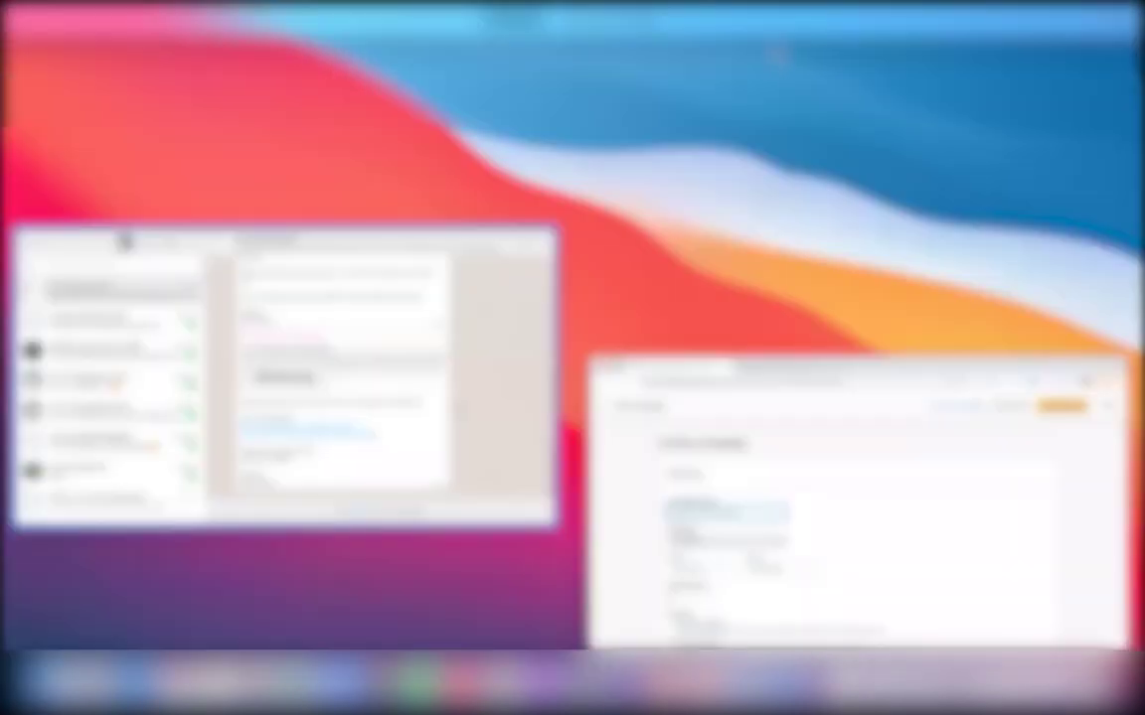
pyautogui.click(588, 61)
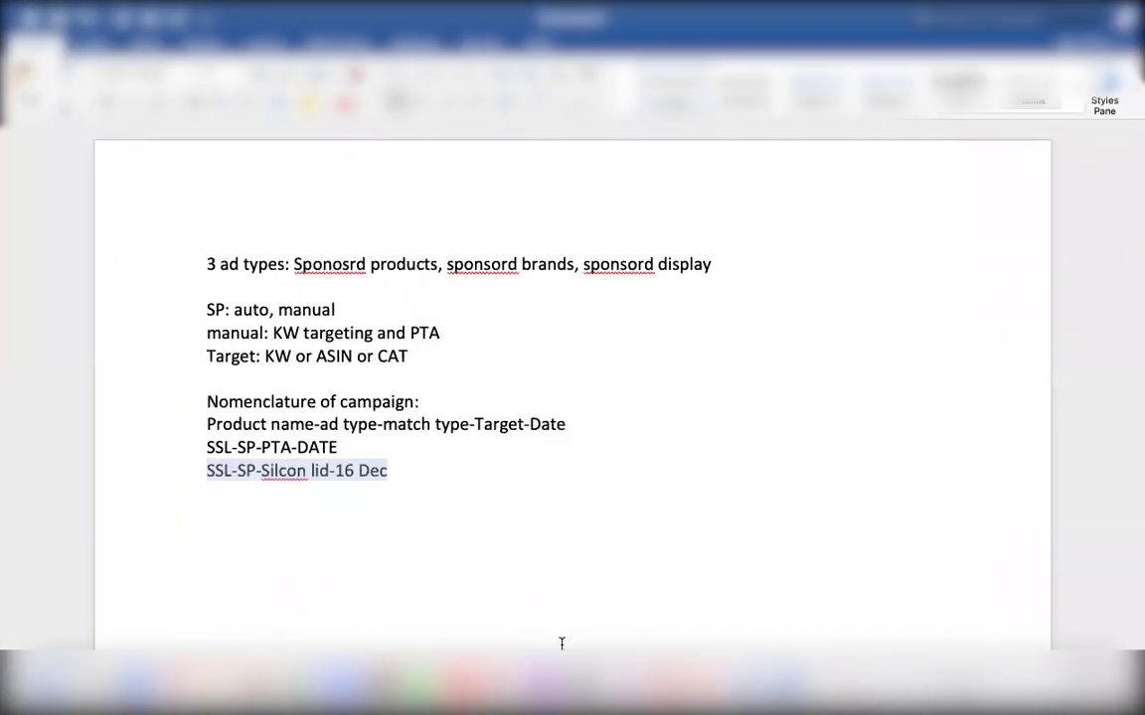
pyautogui.click(502, 680)
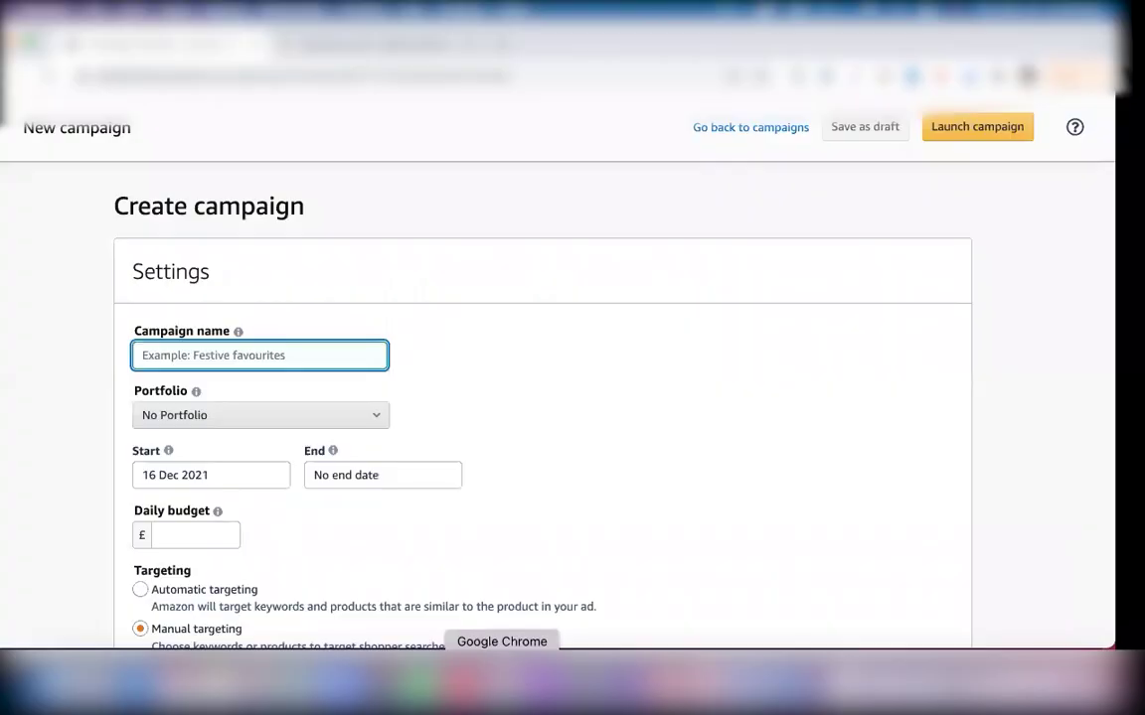
pyautogui.press('super+v')
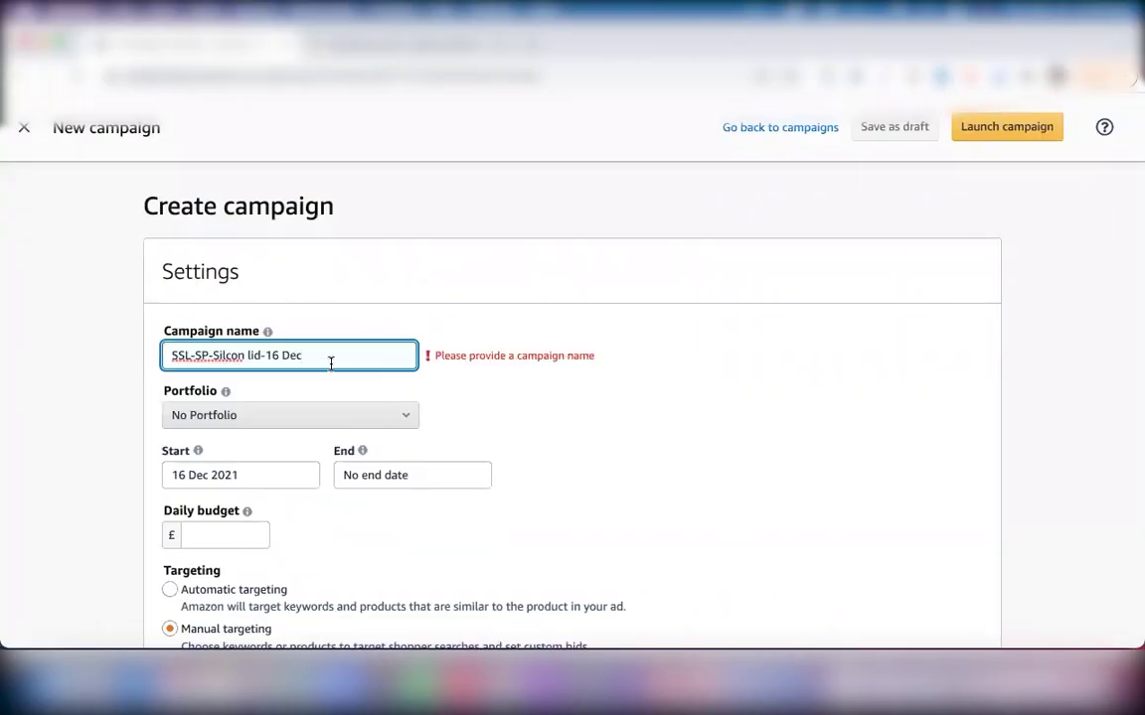
# Prefix the campaign name with "Testing- ".
pyautogui.click(167, 356)
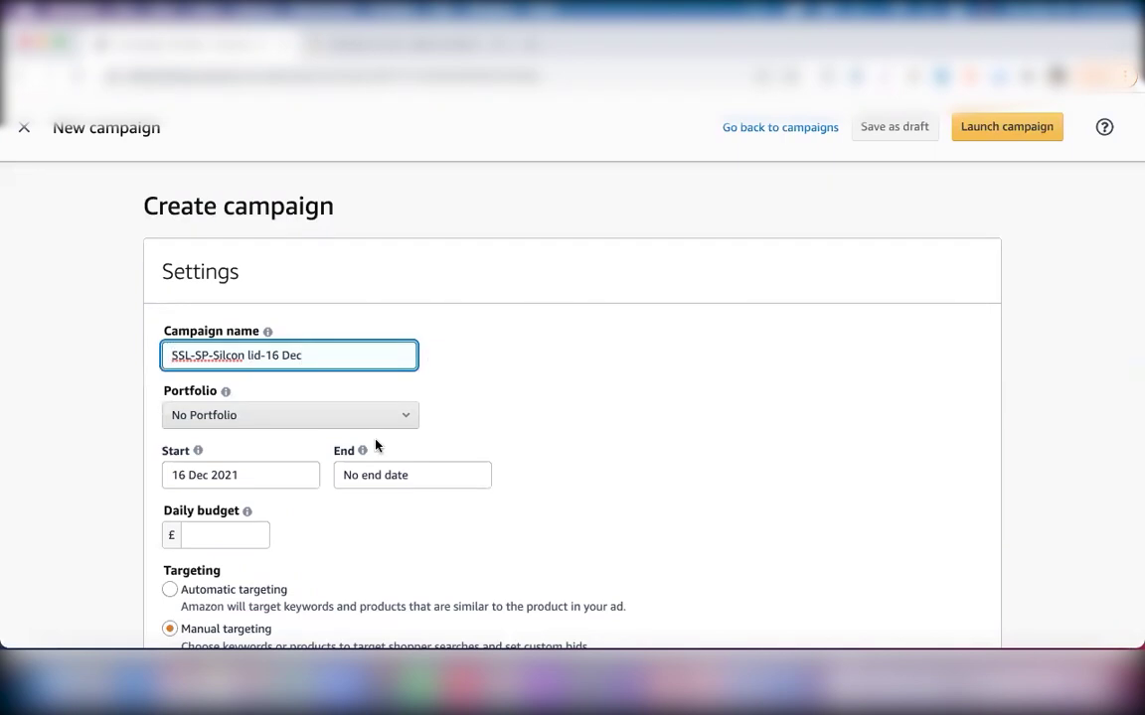
pyautogui.write('Testin')
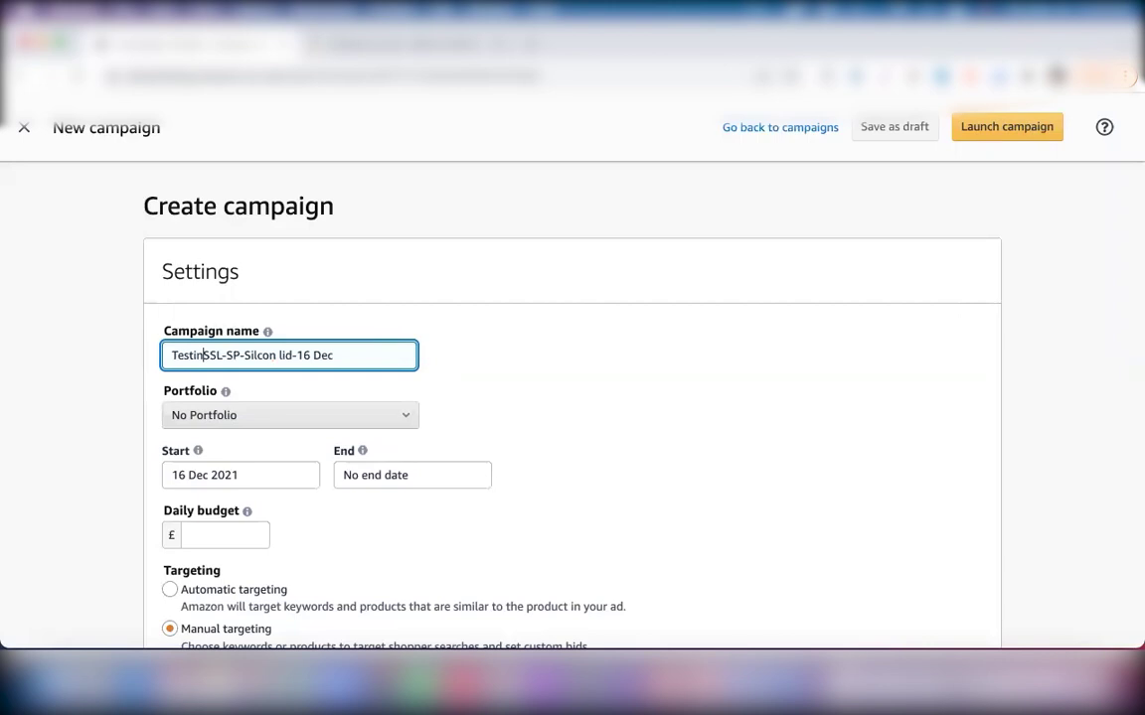
pyautogui.write('g-')
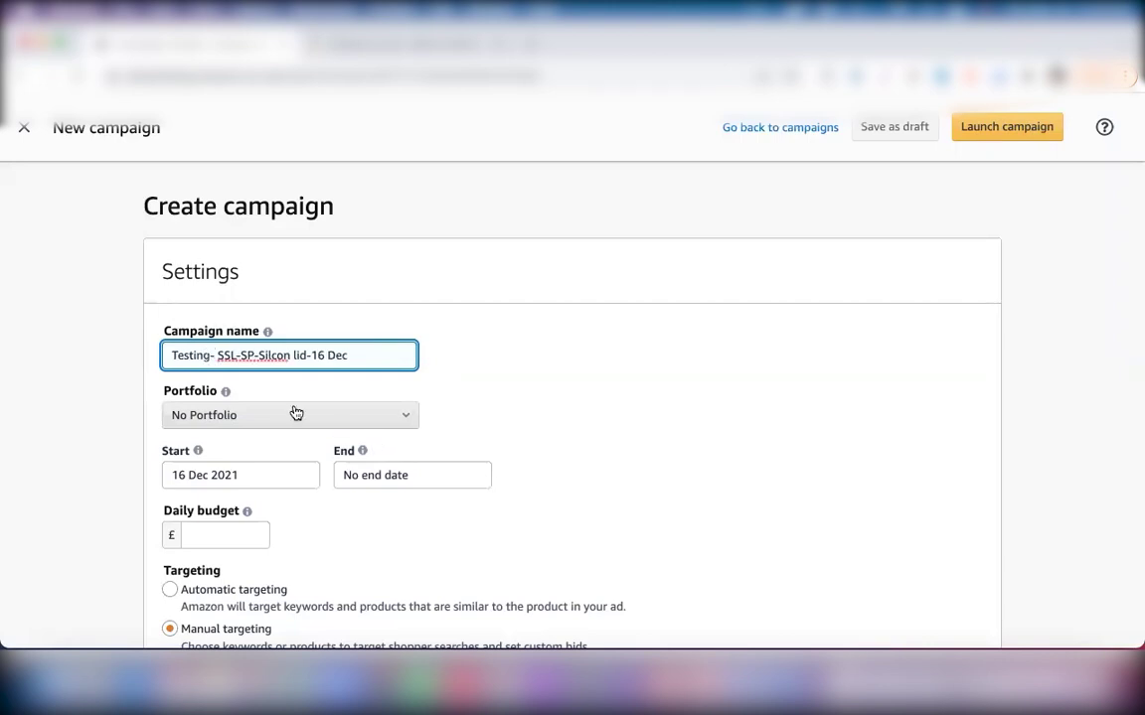
# Replace "SSL" with "XYZ" in the campaign name and assign the campaign to the XYZ portfolio.
pyautogui.click(393, 416)
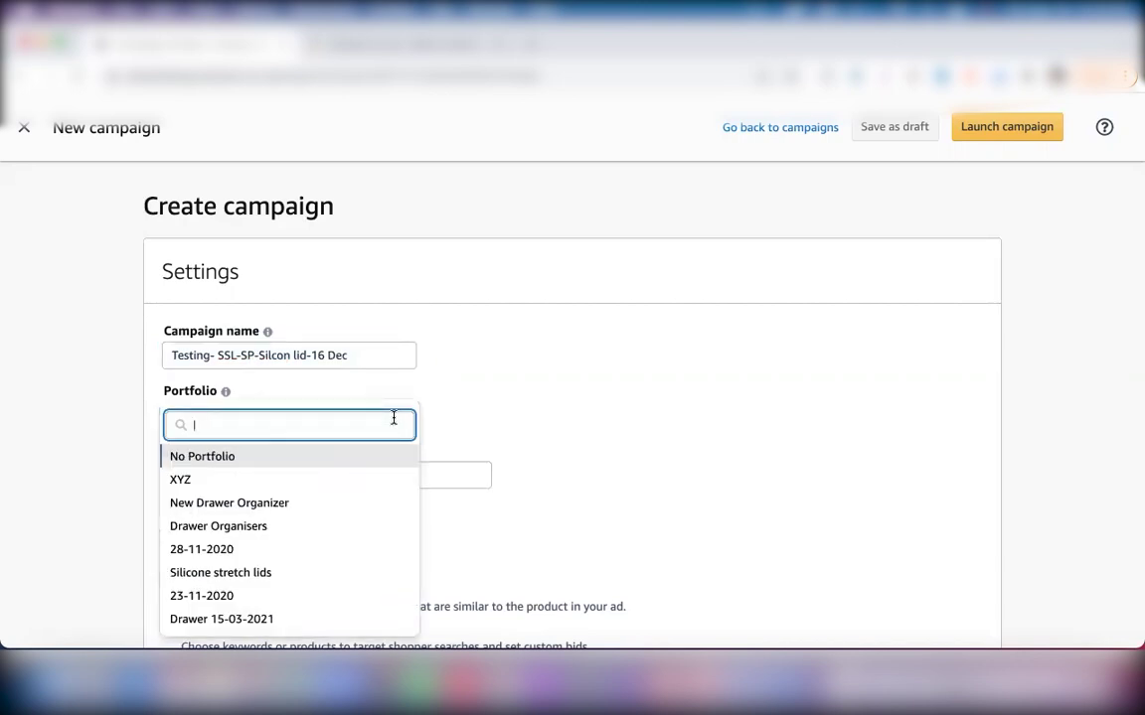
pyautogui.click(236, 355)
pyautogui.press('BackSpace')
pyautogui.press('BackSpace')
pyautogui.press('BackSpace')
pyautogui.press('BackSpace')
pyautogui.write('XY')
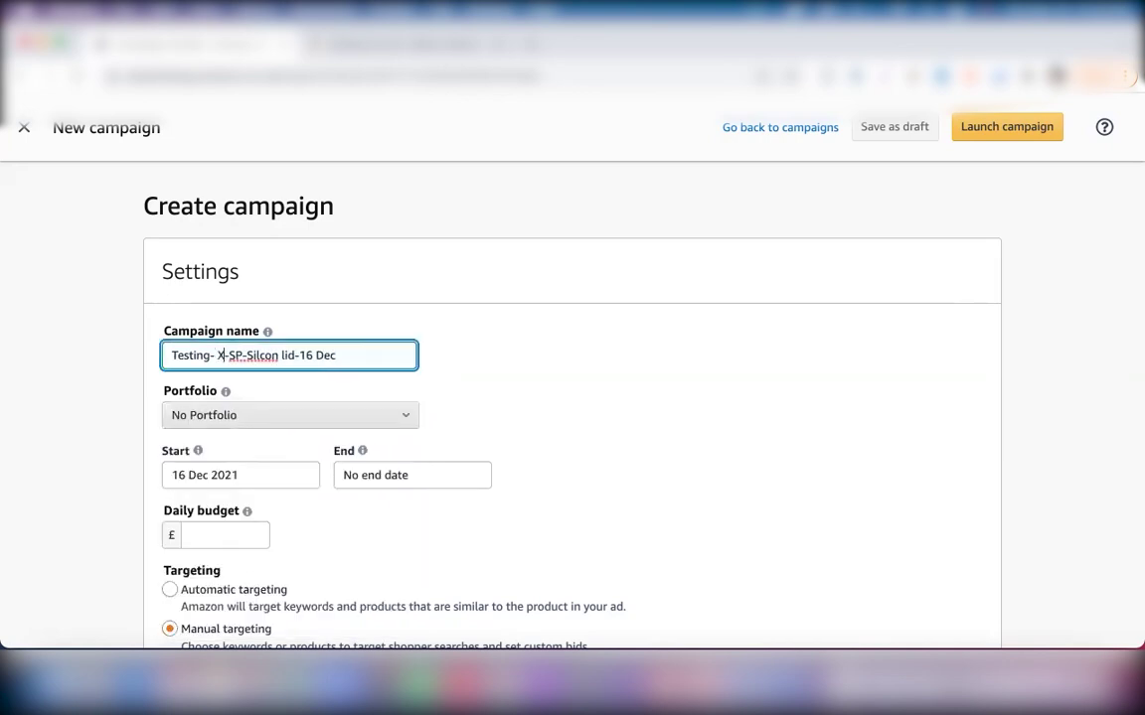
pyautogui.write('Z')
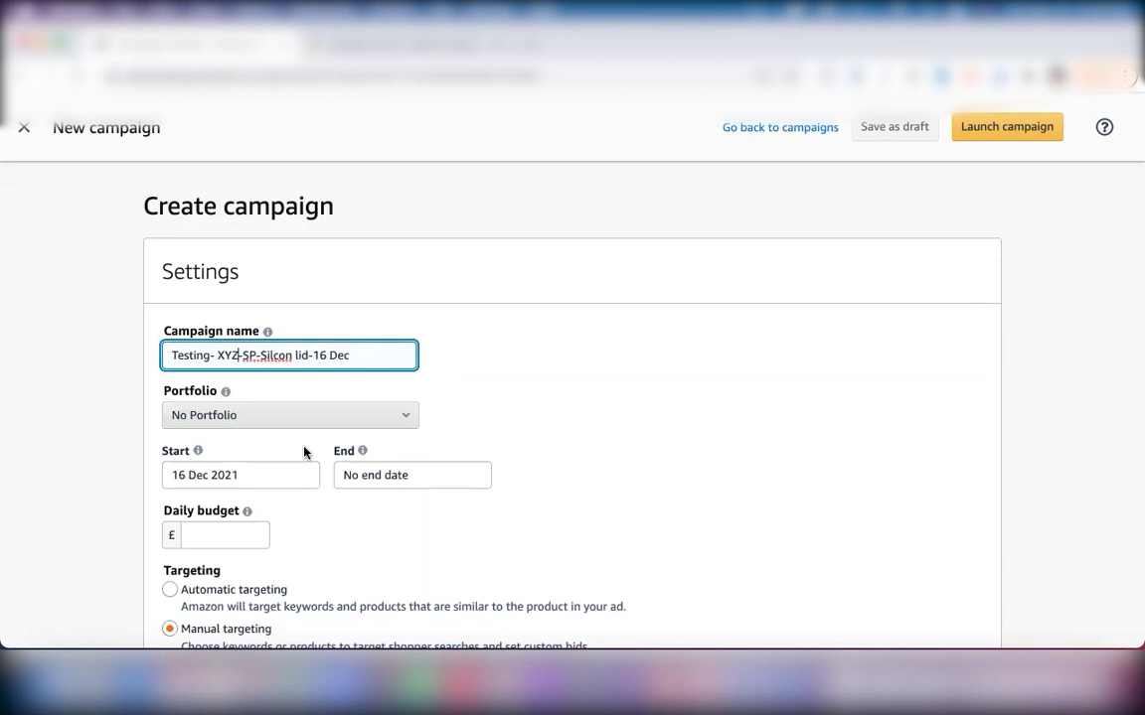
pyautogui.click(404, 415)
pyautogui.click(243, 485)
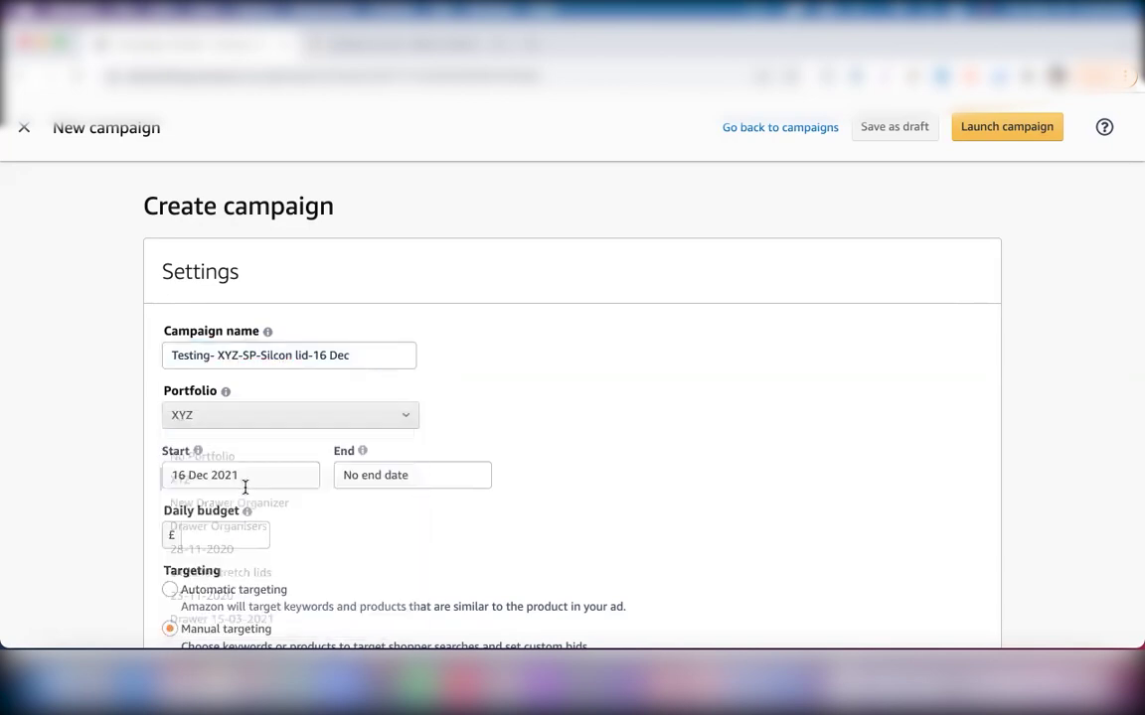
# Add the line "Campaign daily budget= Max bid in a campaign* required no of clicks per day" below the name examples in the Word notes.
pyautogui.scroll(-1, 556, 431)
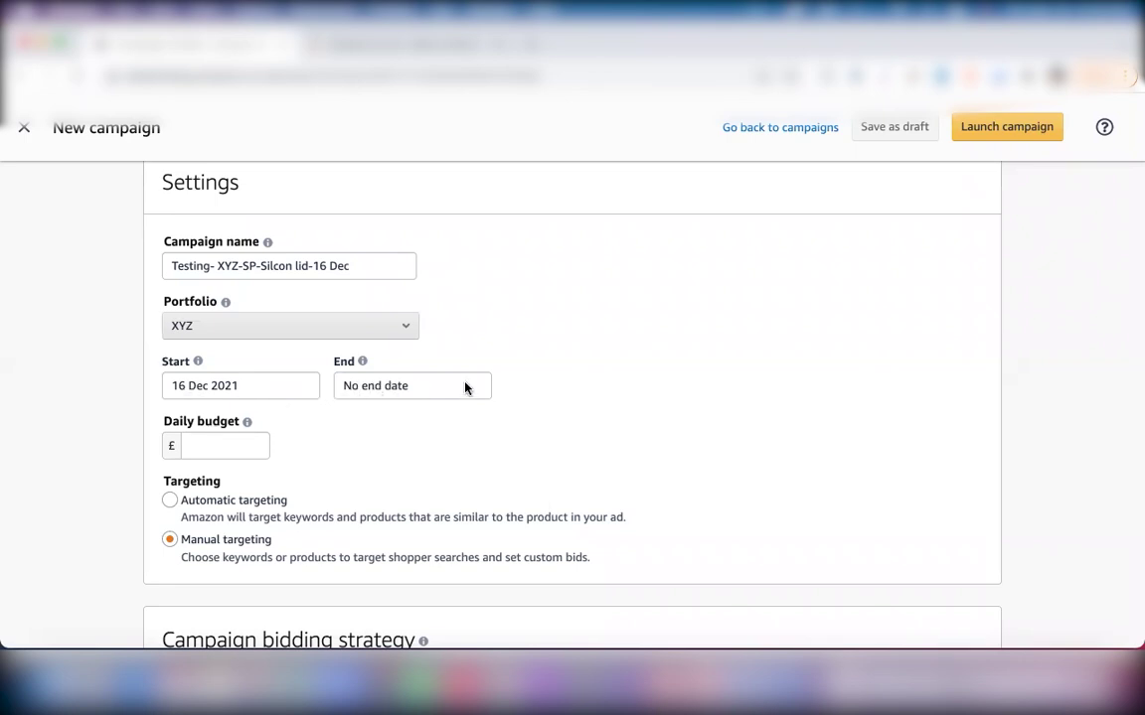
pyautogui.scroll(-1, 529, 263)
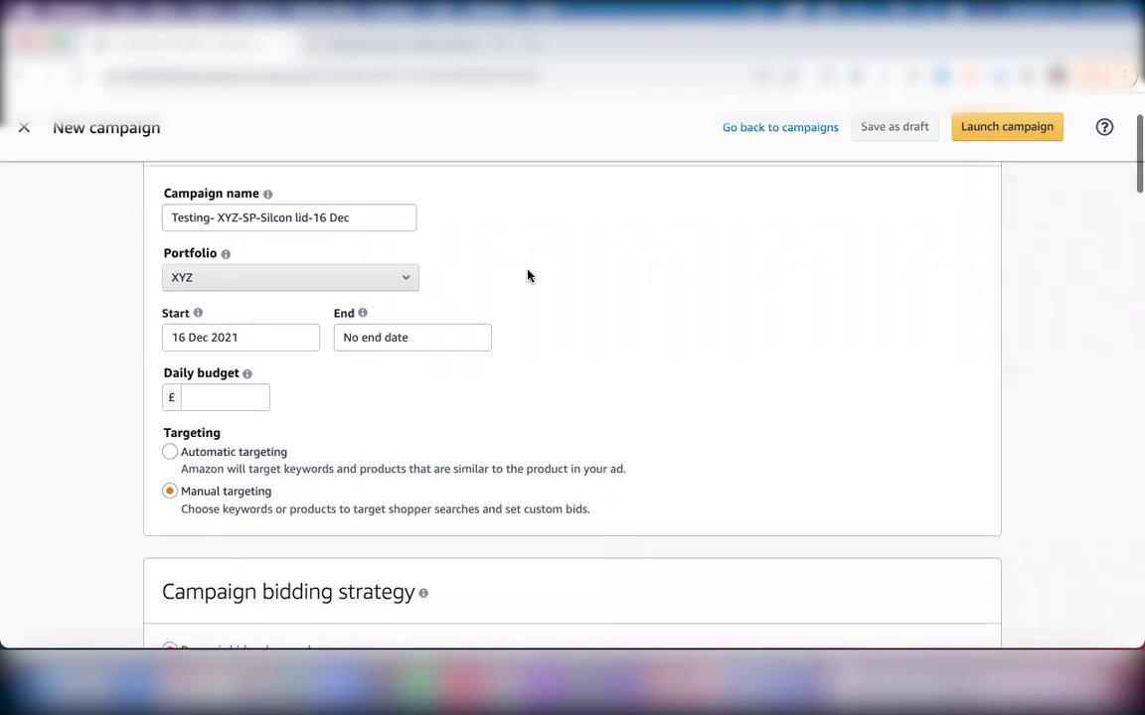
pyautogui.scroll(-1, 402, 371)
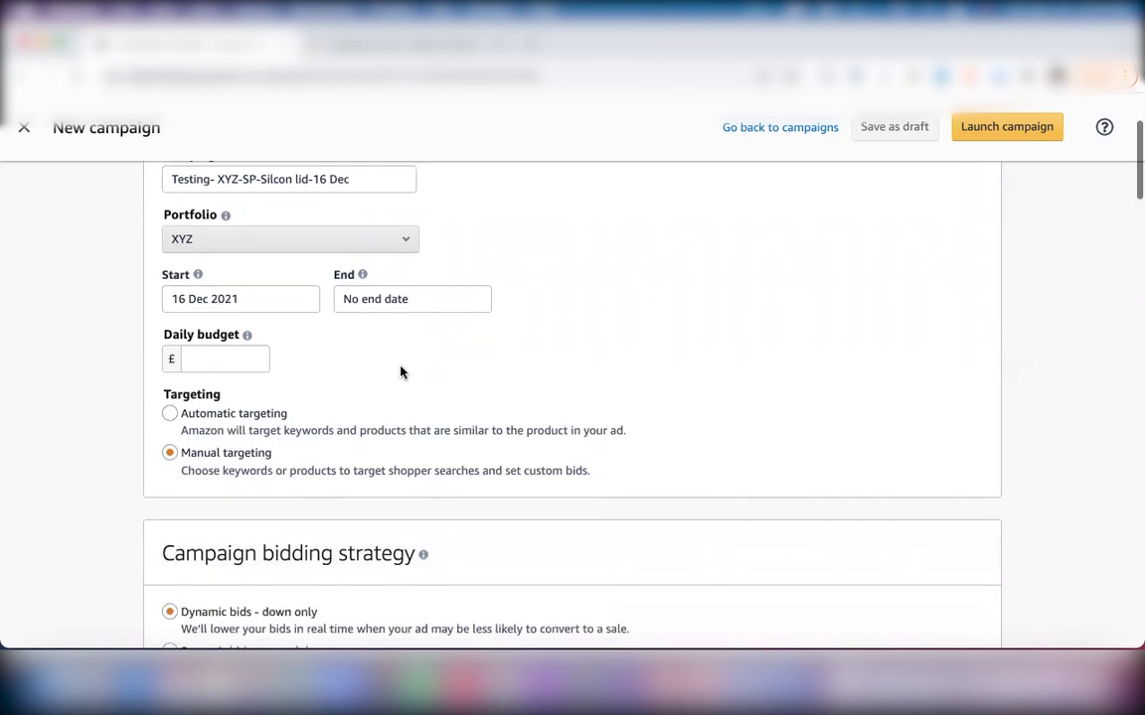
pyautogui.click(221, 362)
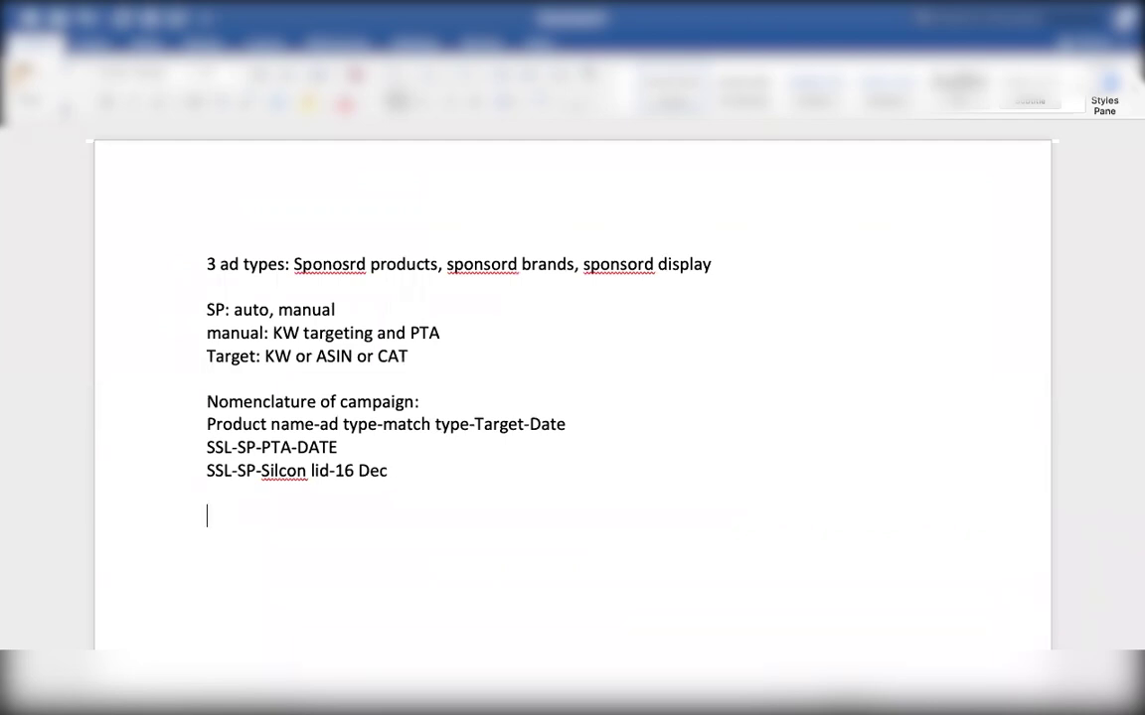
pyautogui.write('Campaig')
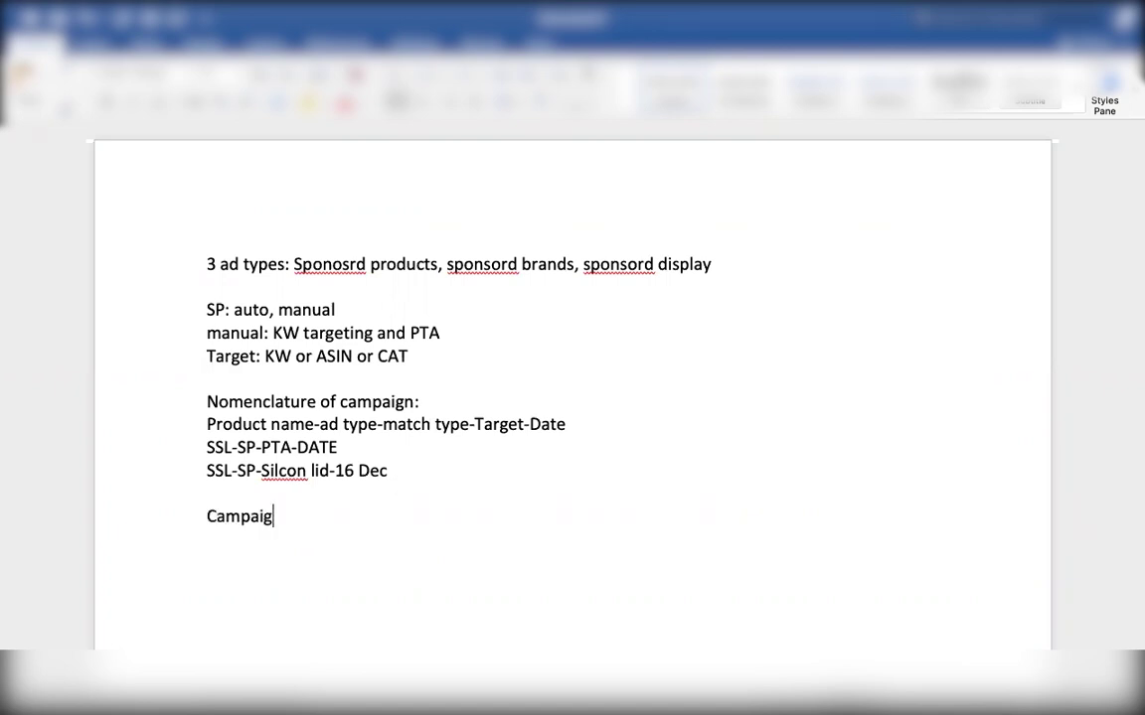
pyautogui.write('n daily budget=')
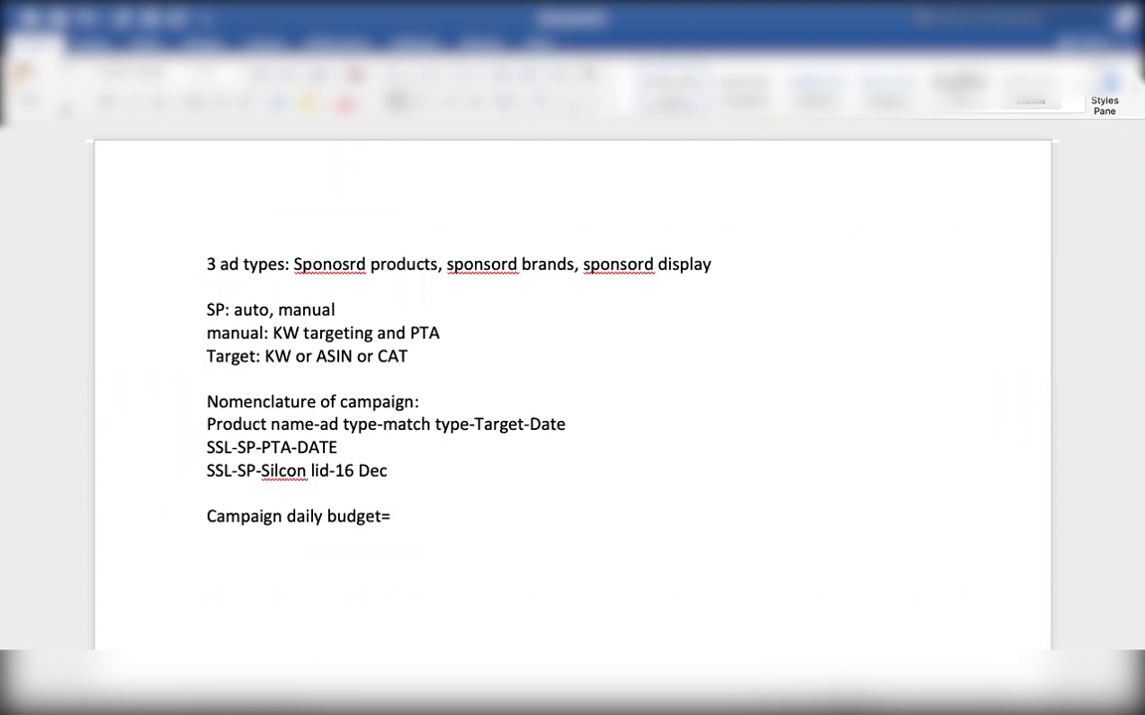
pyautogui.write(' Max bid in a campaign')
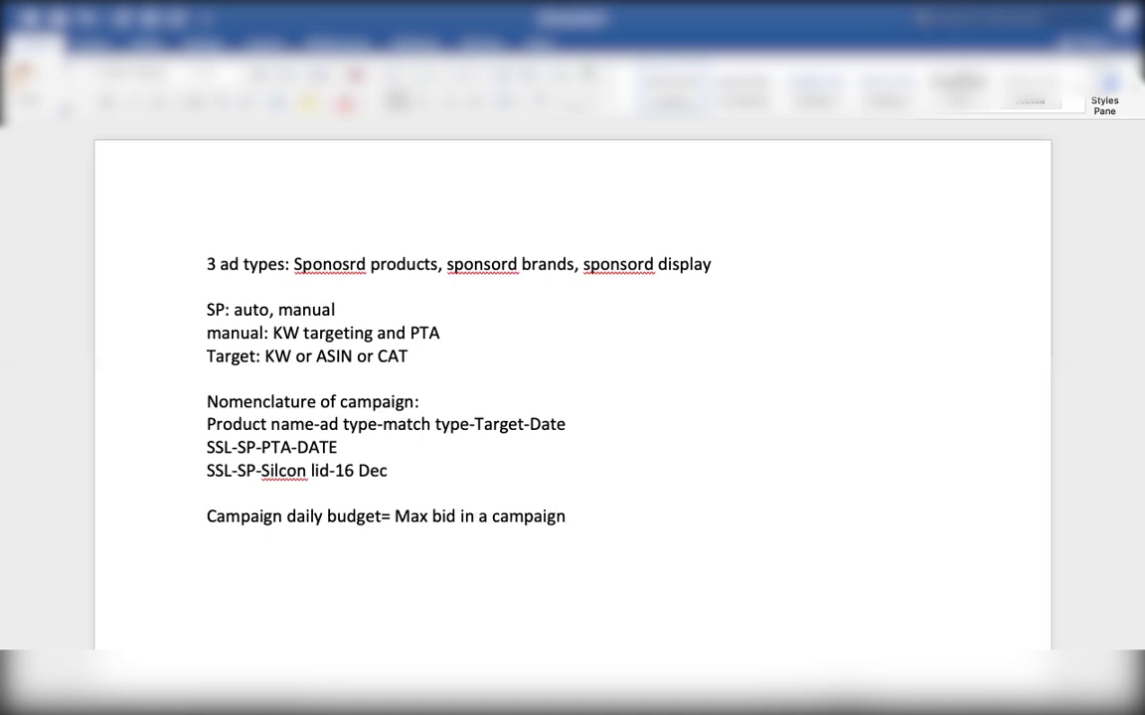
pyautogui.write('* required no')
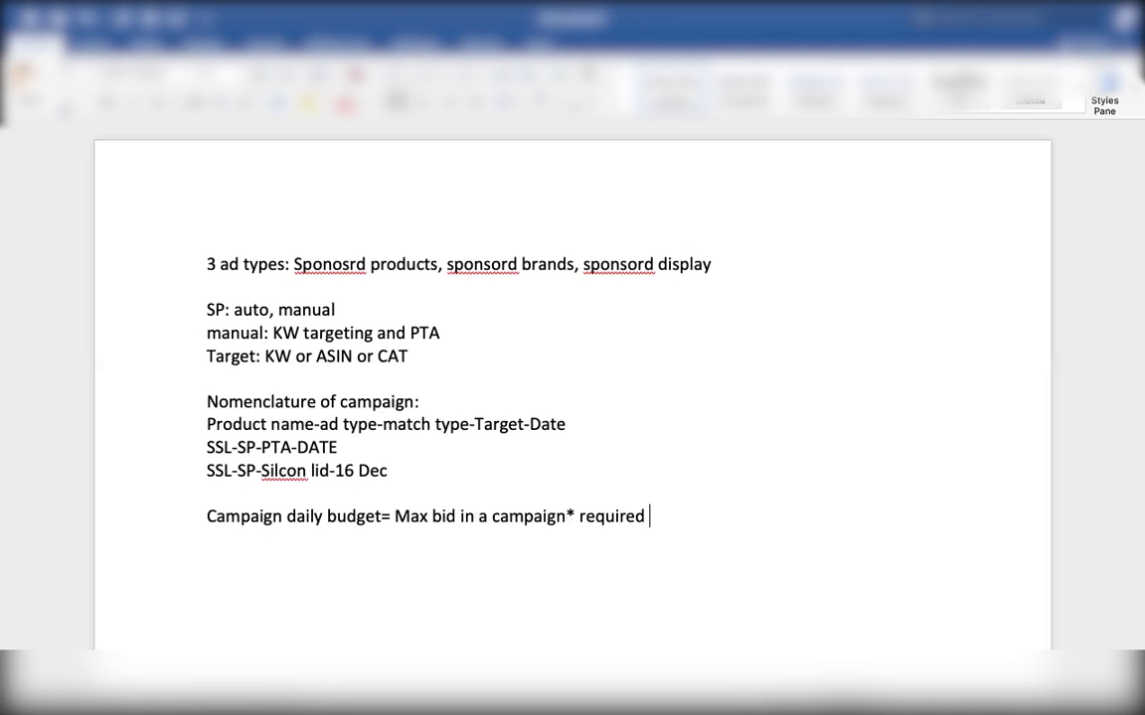
pyautogui.write(' of clicks per day')
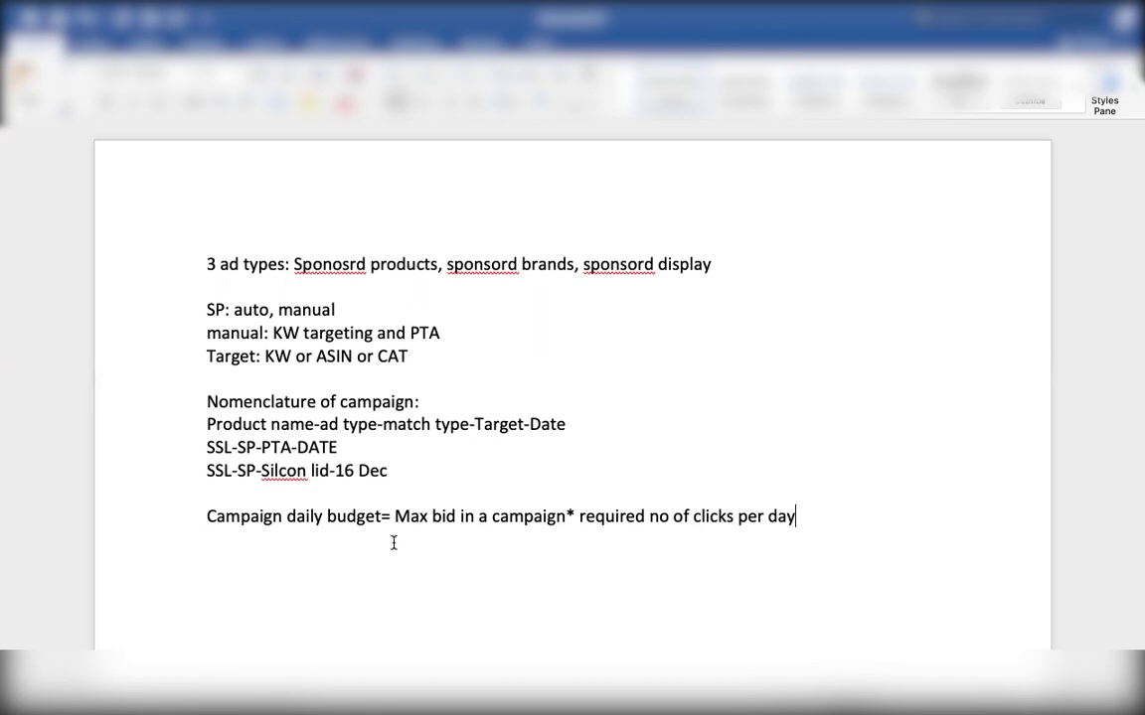
# Add the sample calculation "=1.05*25" under the daily budget formula and highlight its maximum bid.
pyautogui.press('Return')
pyautogui.write('=')
pyautogui.write('1.05*25')
pyautogui.press('Return')
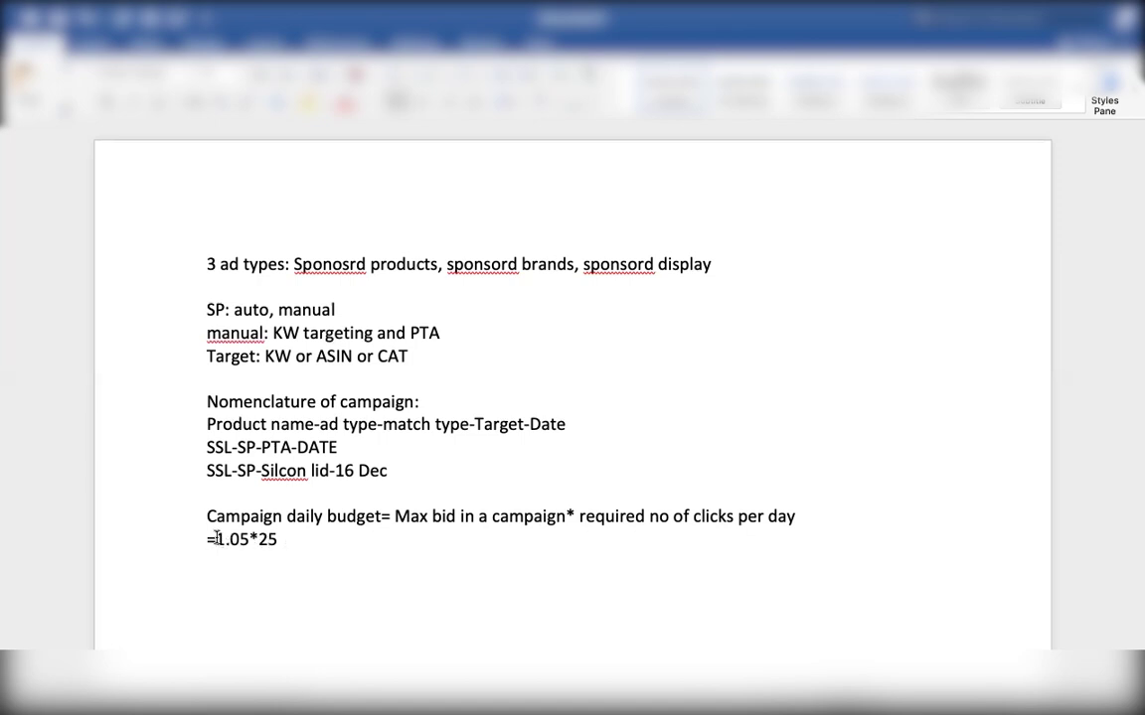
pyautogui.moveTo(214, 540); pyautogui.dragTo(248, 541)
# Switch back to the new campaign form in the browser and set the daily budget to £20.
pyautogui.hotkey('ctrl', 'Up')
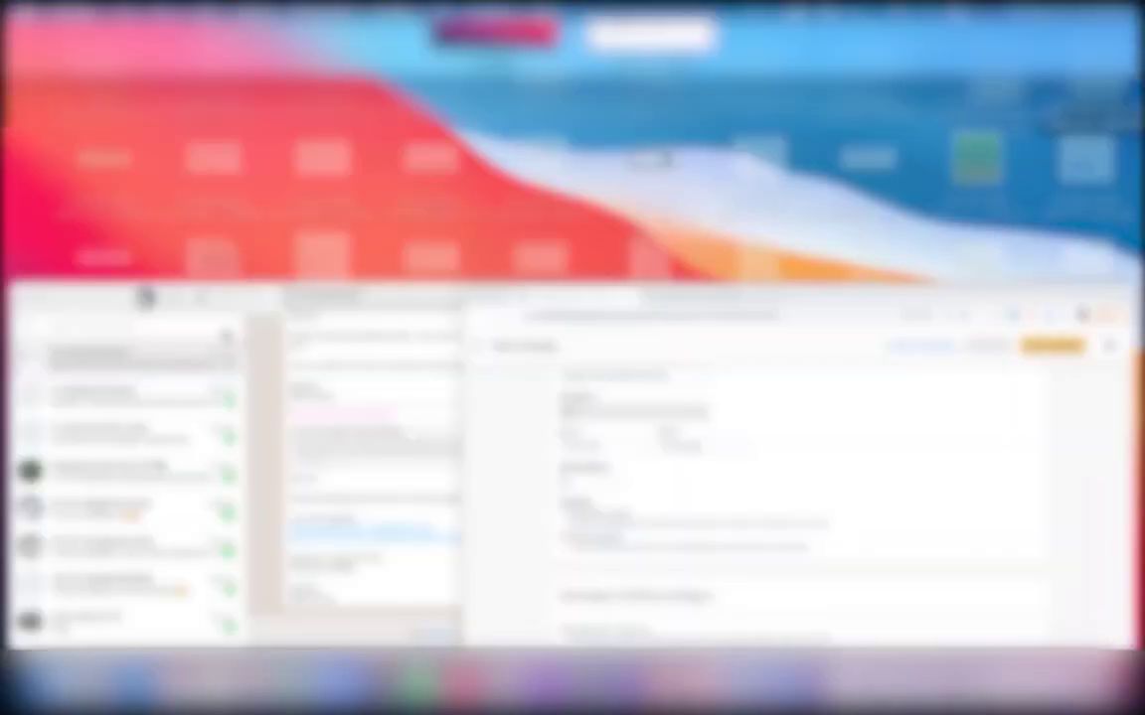
pyautogui.click(204, 298)
pyautogui.write('20')
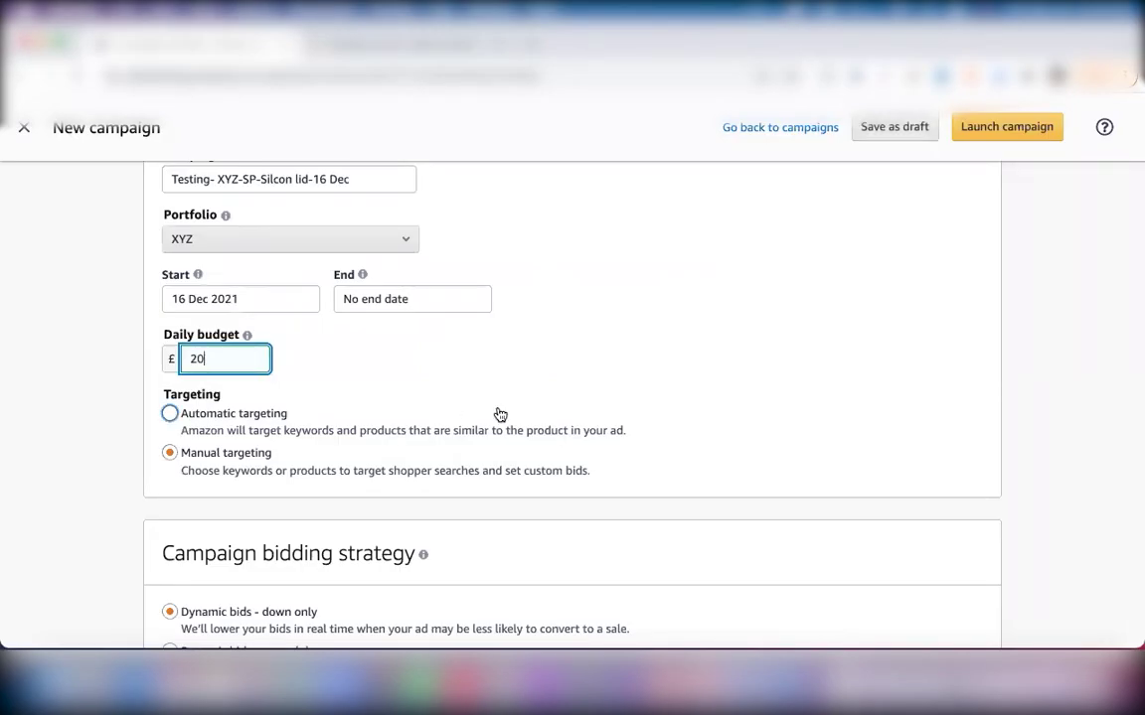
pyautogui.scroll(-2, 500, 414)
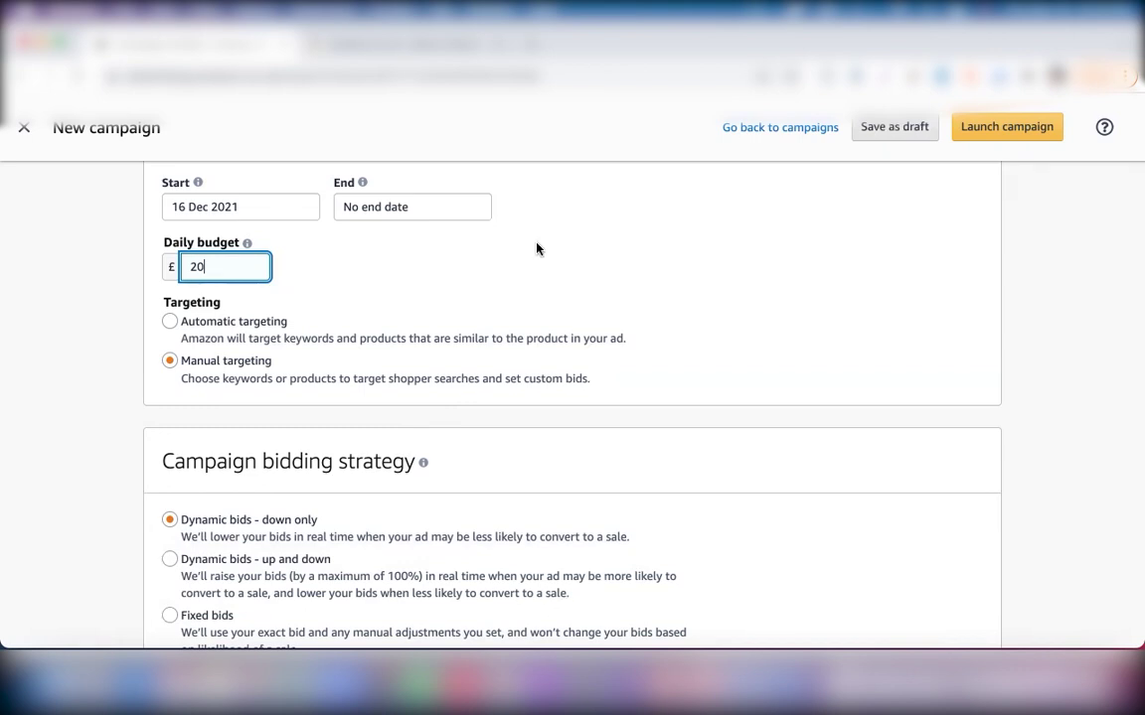
pyautogui.click(317, 269)
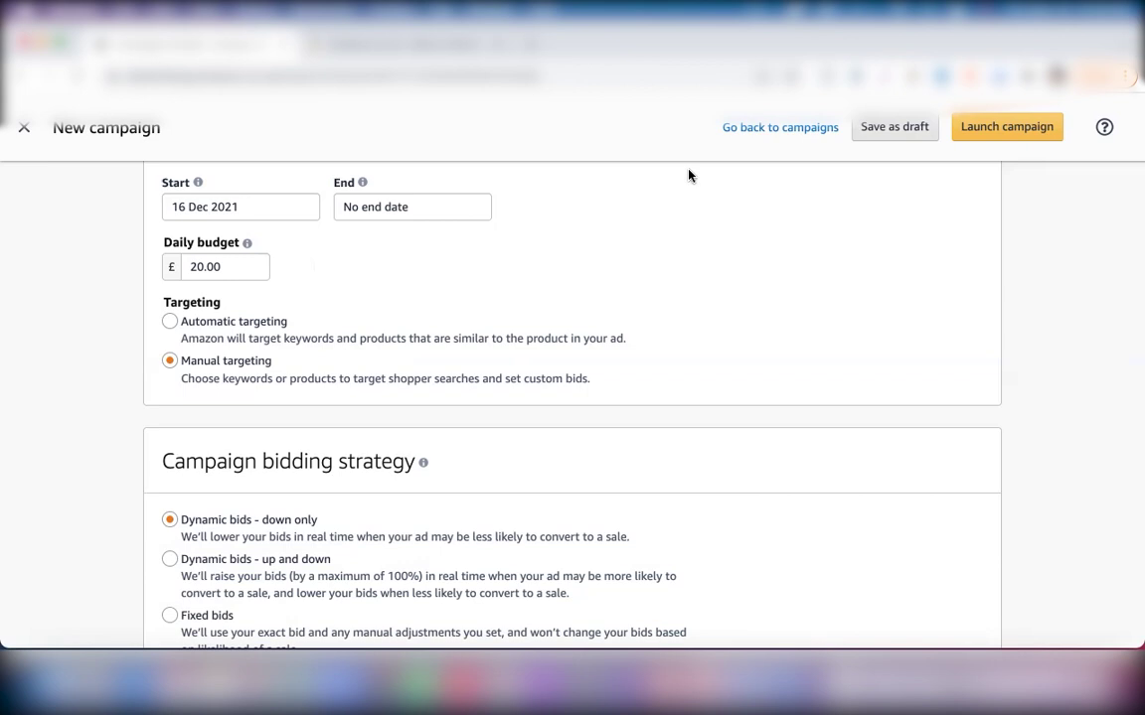
pyautogui.rightClick(761, 130)
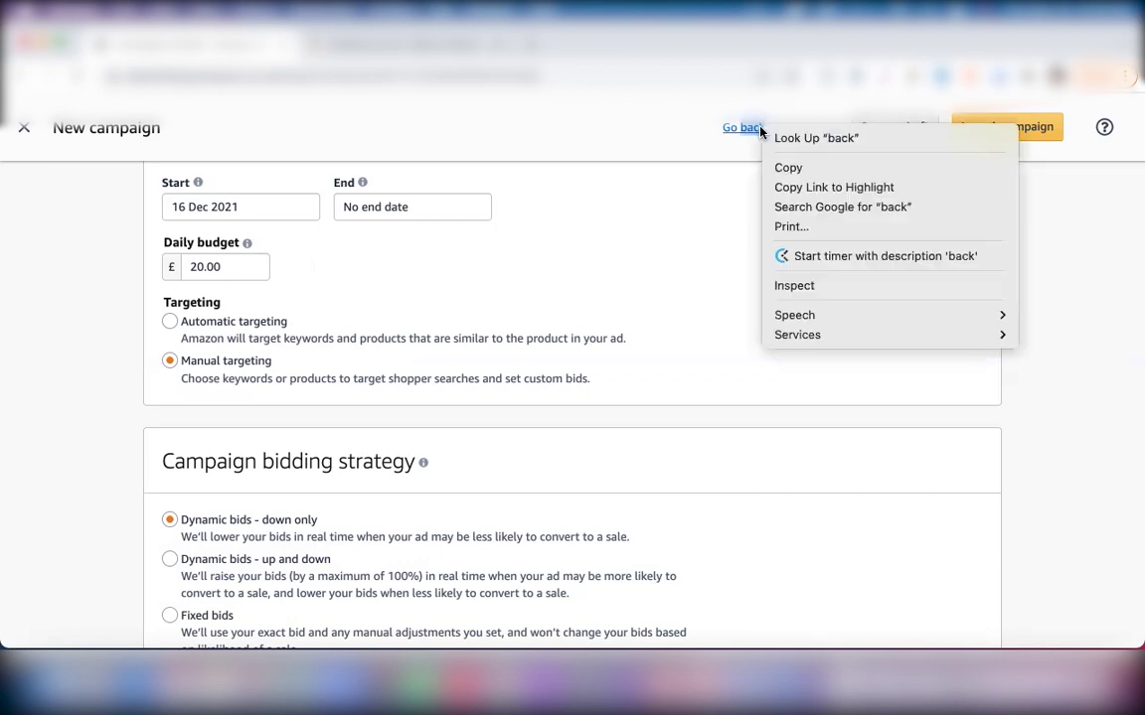
pyautogui.click(630, 146)
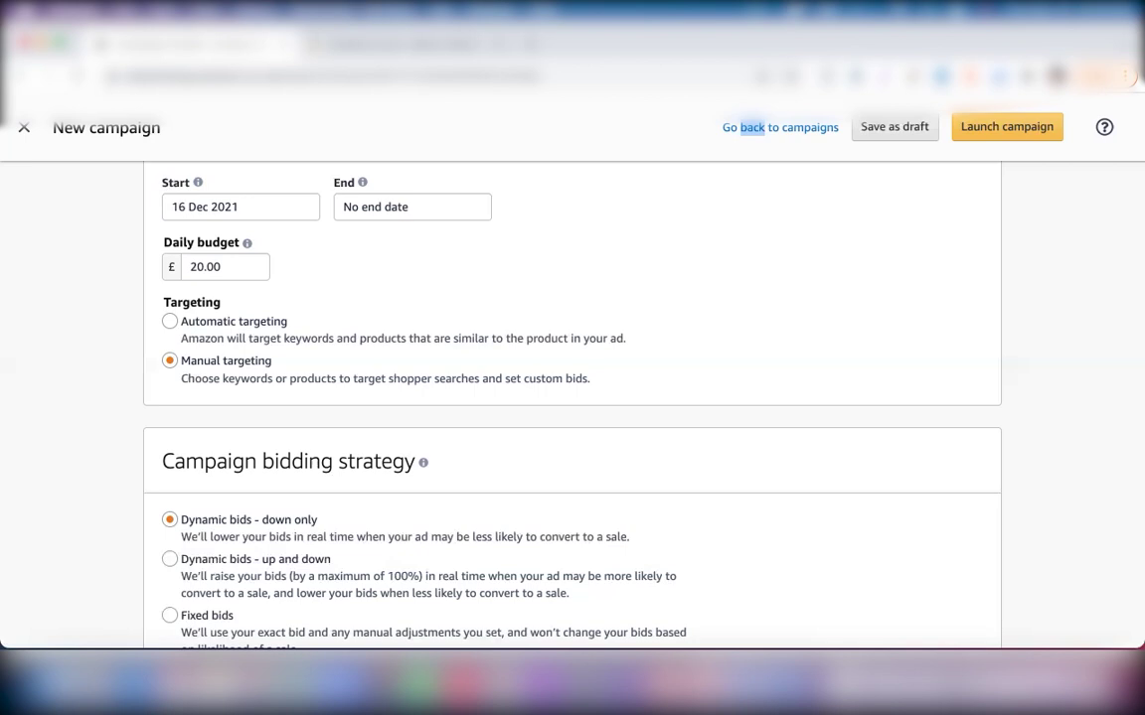
pyautogui.click(719, 378)
# Return to the Word notes, list example bids "x=1", "y=1.05" and a third one below the calculation, and highlight the 1.05 bid and 25 clicks.
pyautogui.click(800, 684)
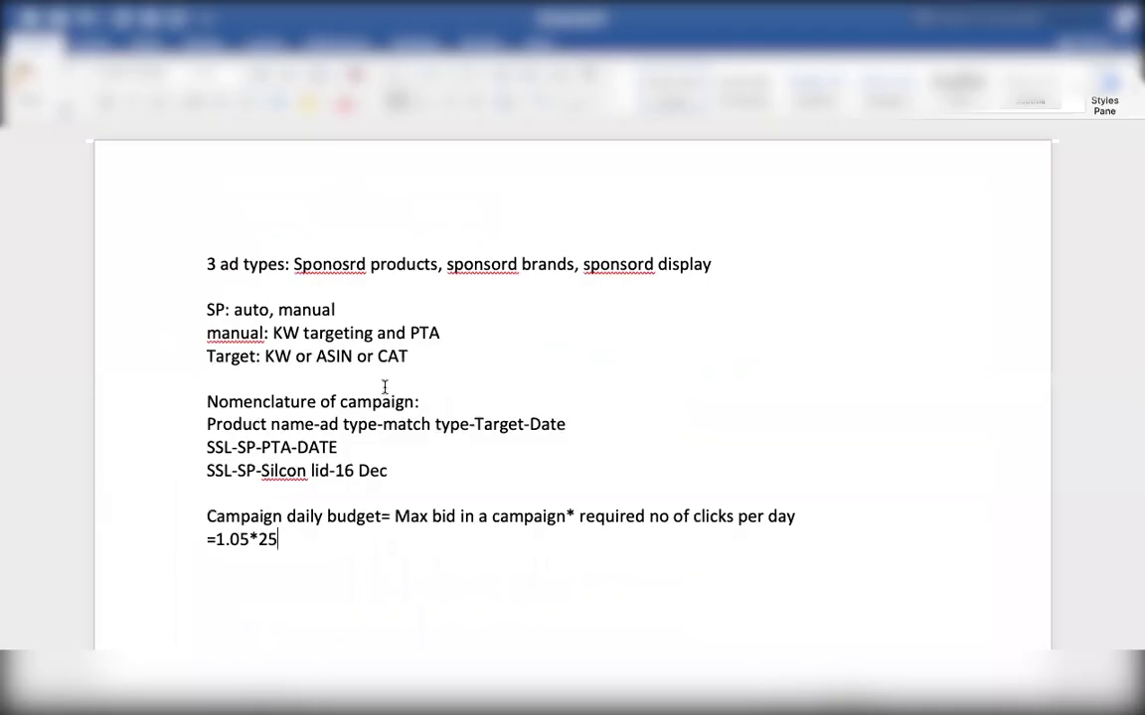
pyautogui.press('Return')
pyautogui.press('Return')
pyautogui.press('Return')
pyautogui.write('x=1')
pyautogui.press('Return')
pyautogui.write('y=1.05')
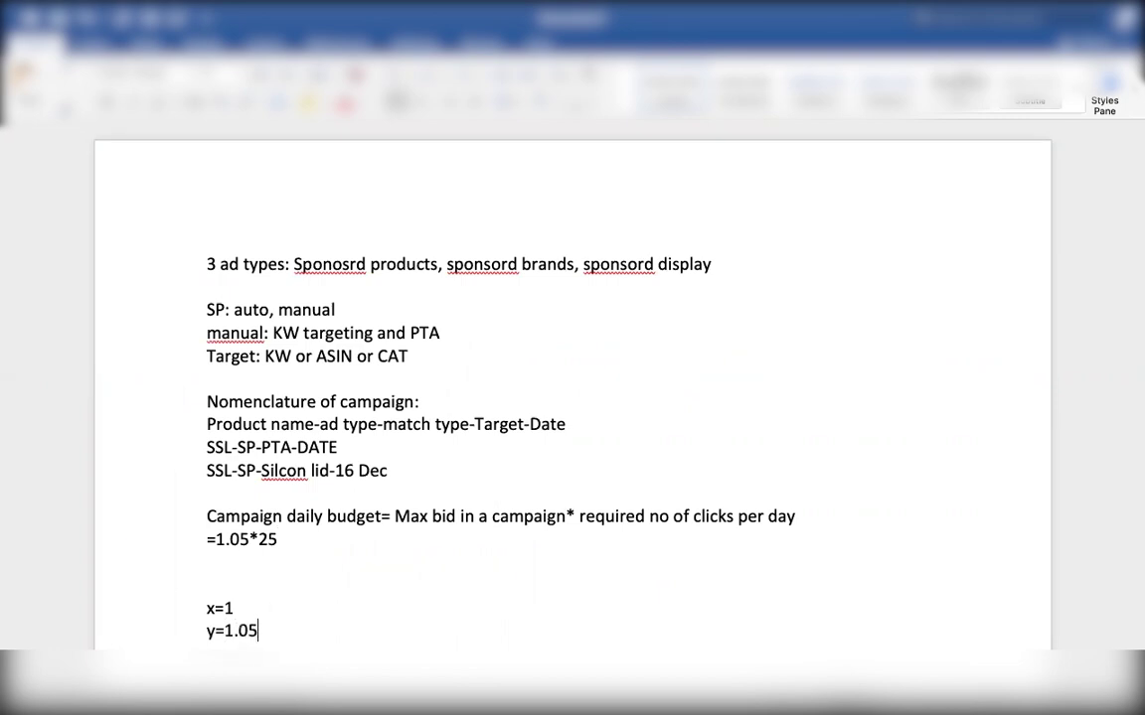
pyautogui.press('Return')
pyautogui.write('2')
pyautogui.write('.20')
pyautogui.moveTo(264, 631); pyautogui.dragTo(225, 632)
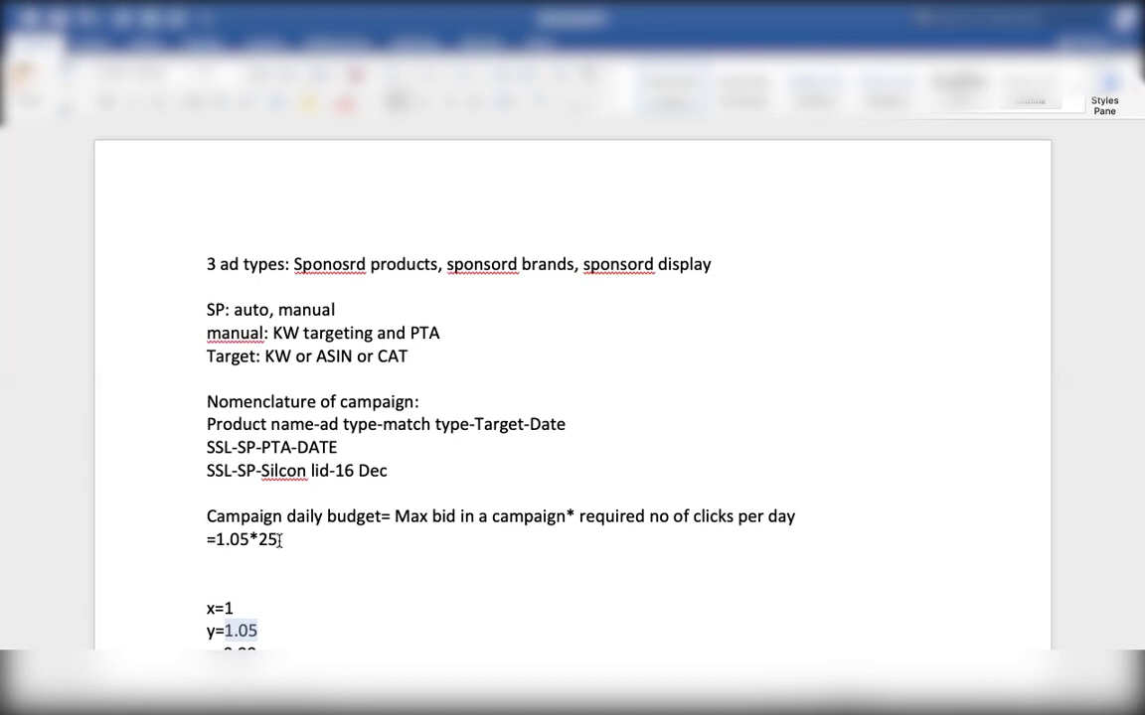
pyautogui.moveTo(280, 540); pyautogui.dragTo(260, 544)
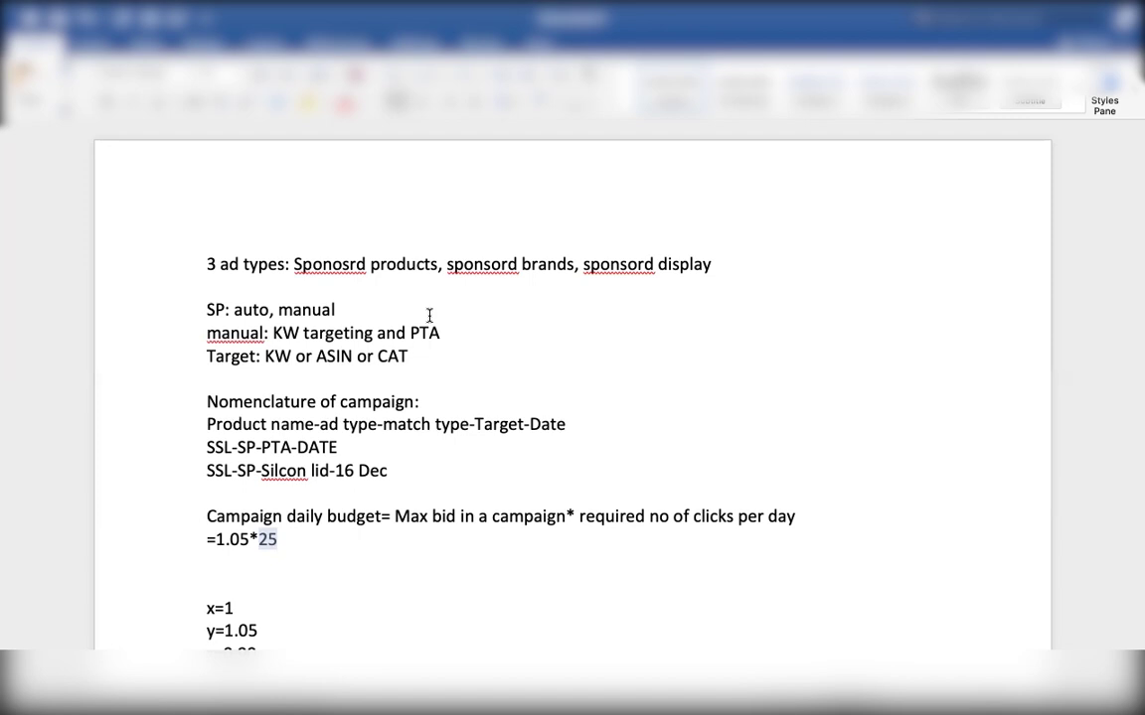
# Switch back to the new campaign form in the browser and review its targeting and campaign bidding strategy options.
pyautogui.hotkey('ctrl', 'Up')
pyautogui.click(895, 516)
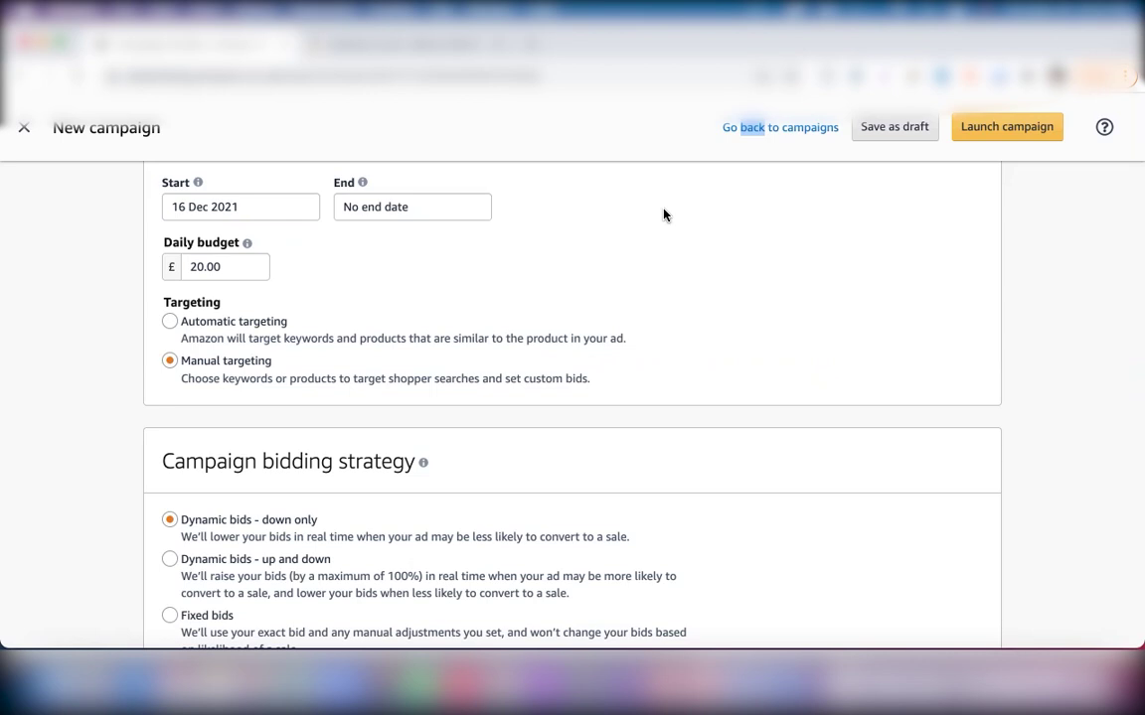
pyautogui.scroll(-2, 651, 331)
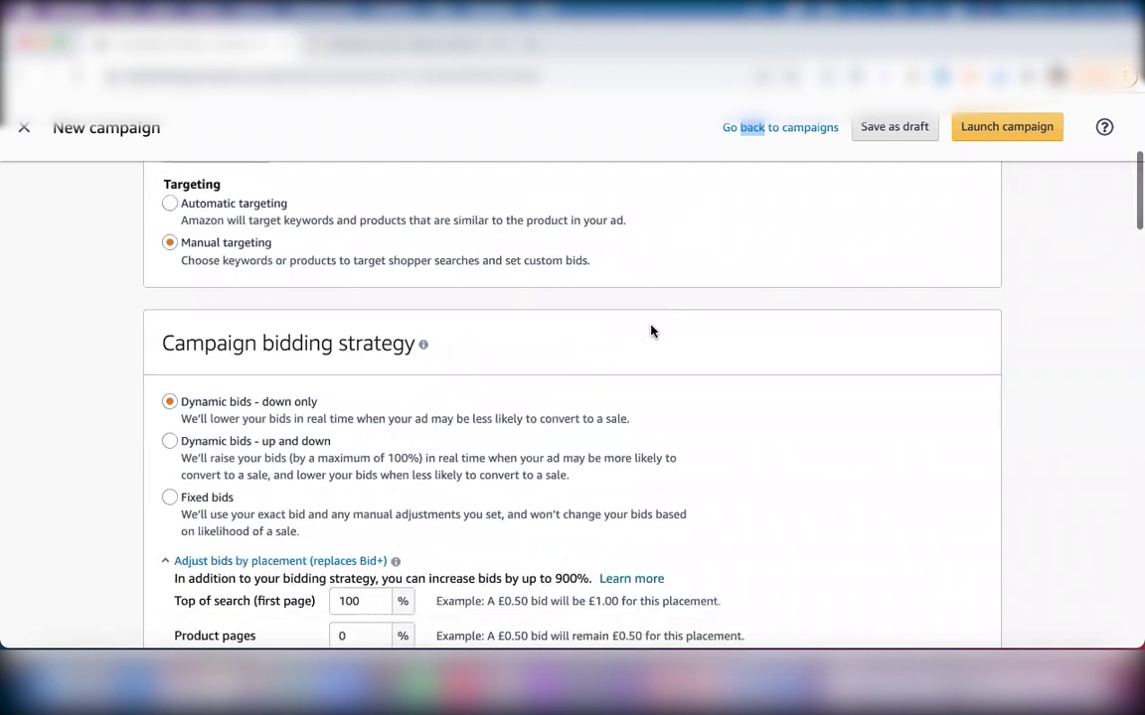
pyautogui.scroll(1, 651, 330)
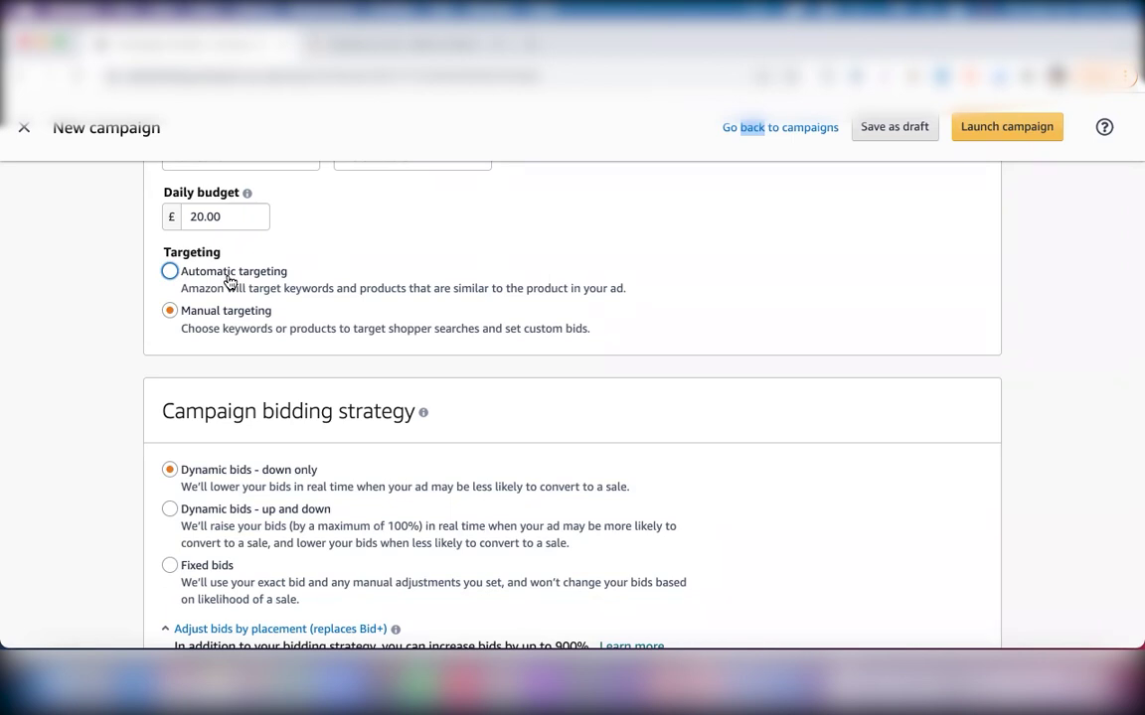
# Set the campaign's targeting to Automatic targeting.
pyautogui.scroll(-5, 440, 330)
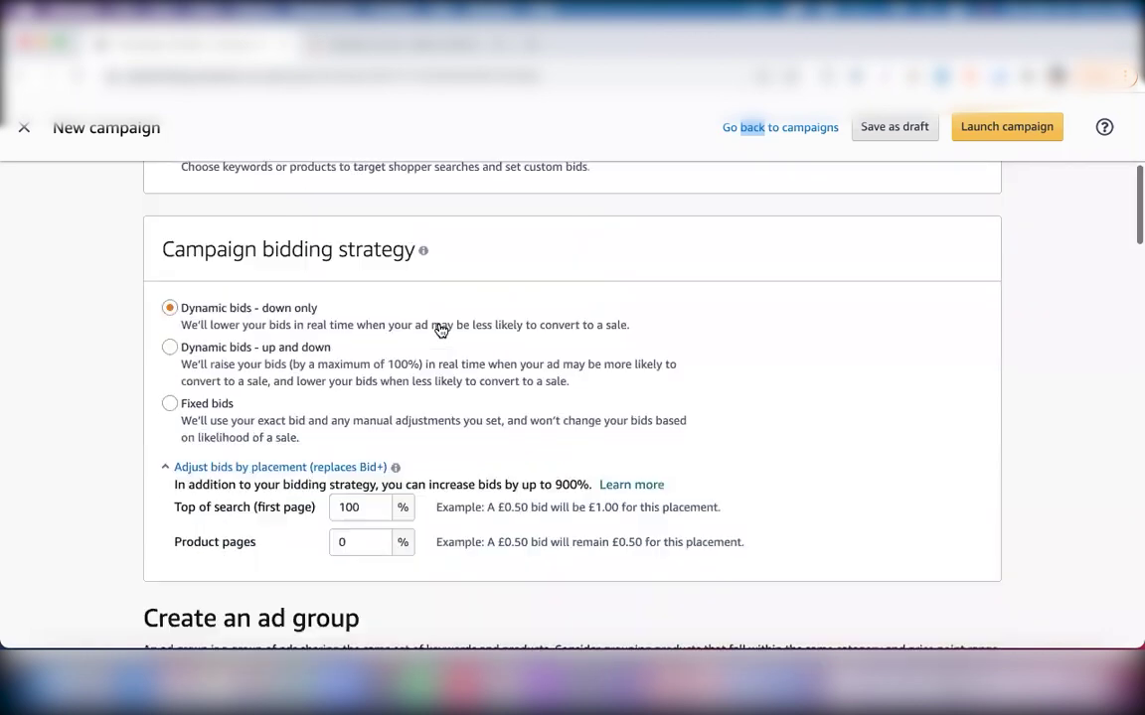
pyautogui.scroll(-5, 439, 330)
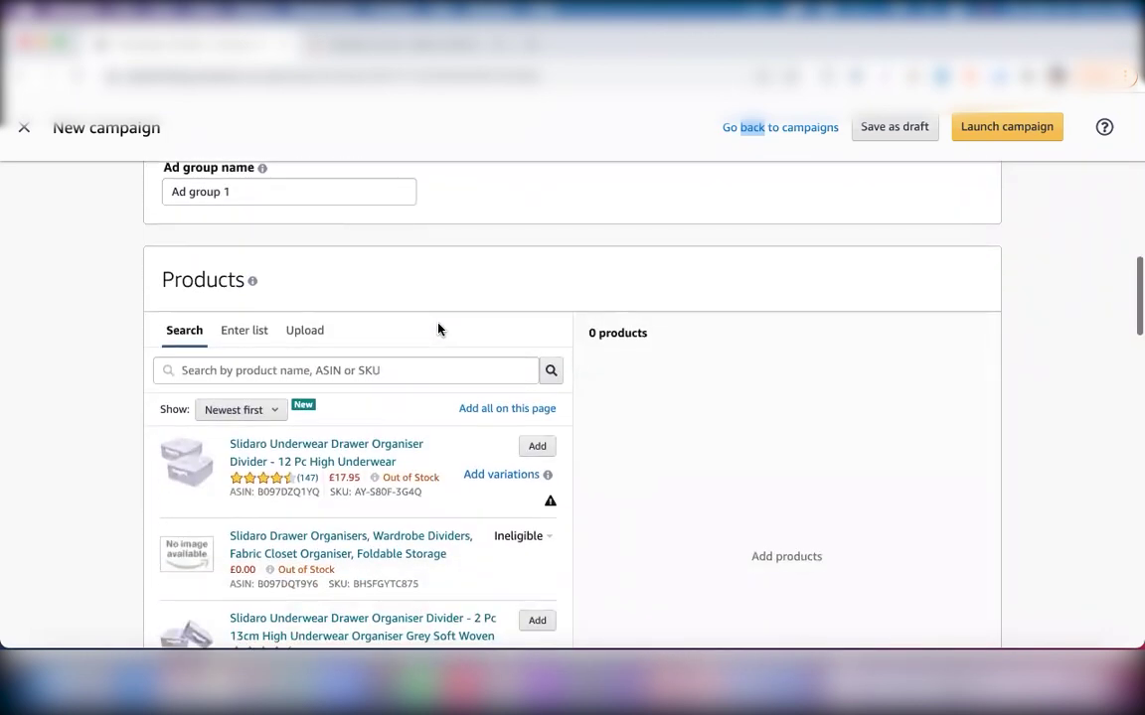
pyautogui.scroll(6, 439, 330)
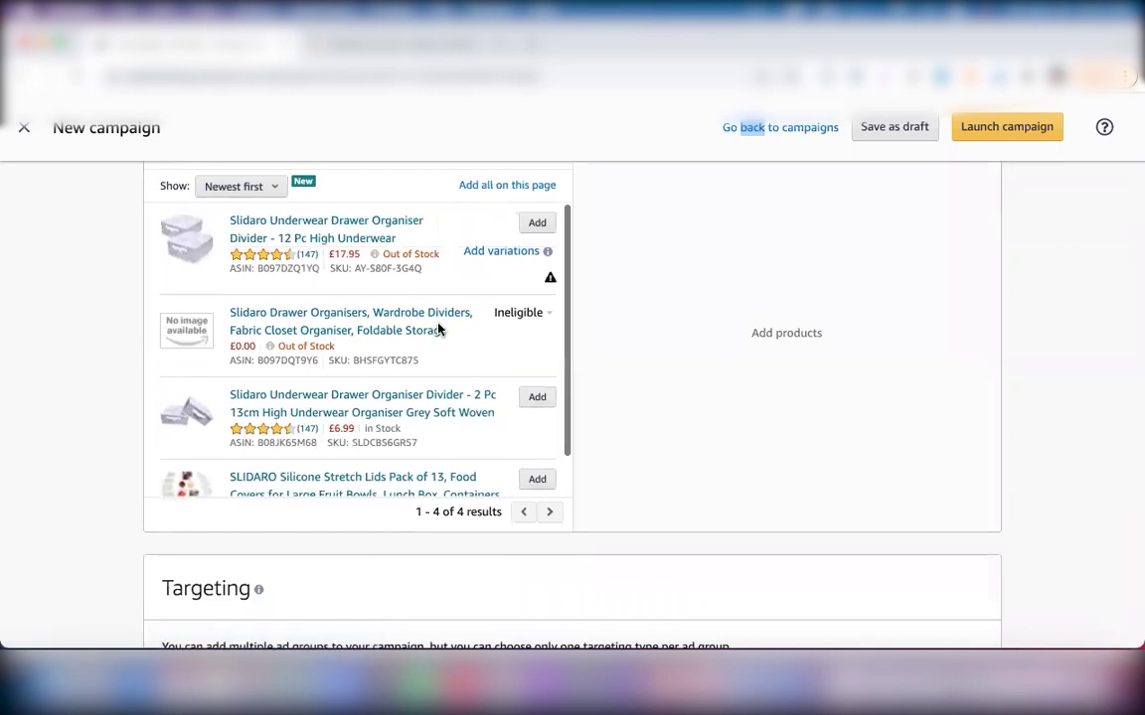
pyautogui.scroll(3, 438, 329)
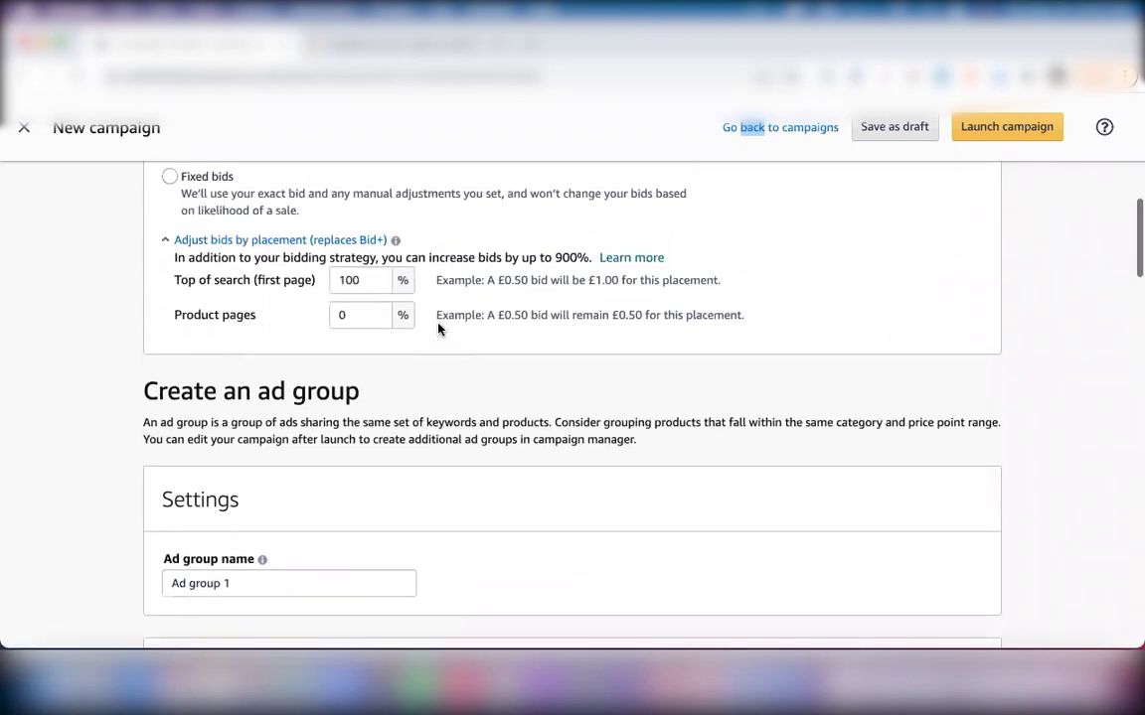
pyautogui.scroll(8, 438, 329)
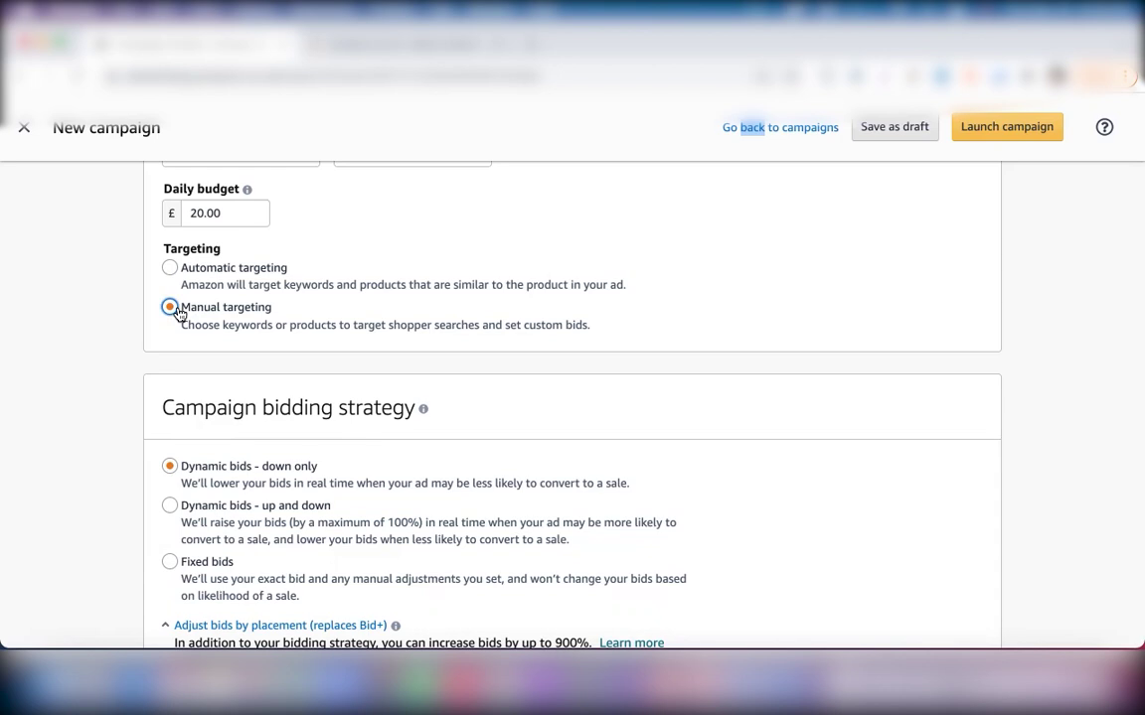
pyautogui.click(170, 268)
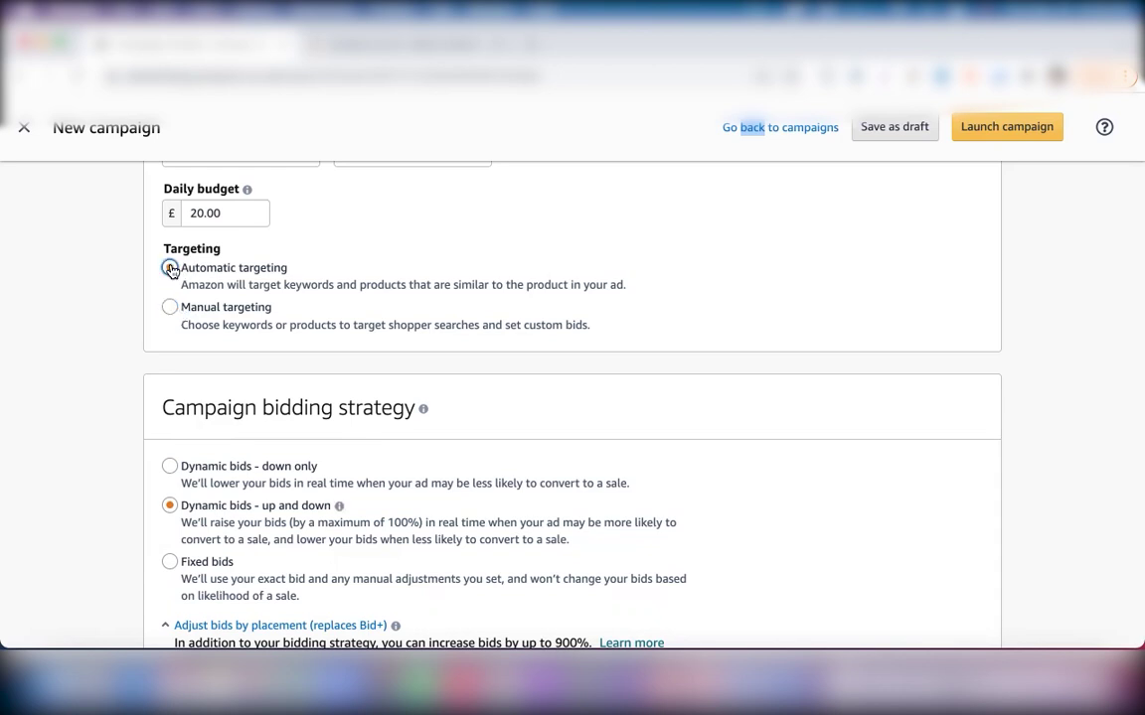
# Set the Automatic Targeting section to use bids by targeting group.
pyautogui.scroll(-8, 571, 290)
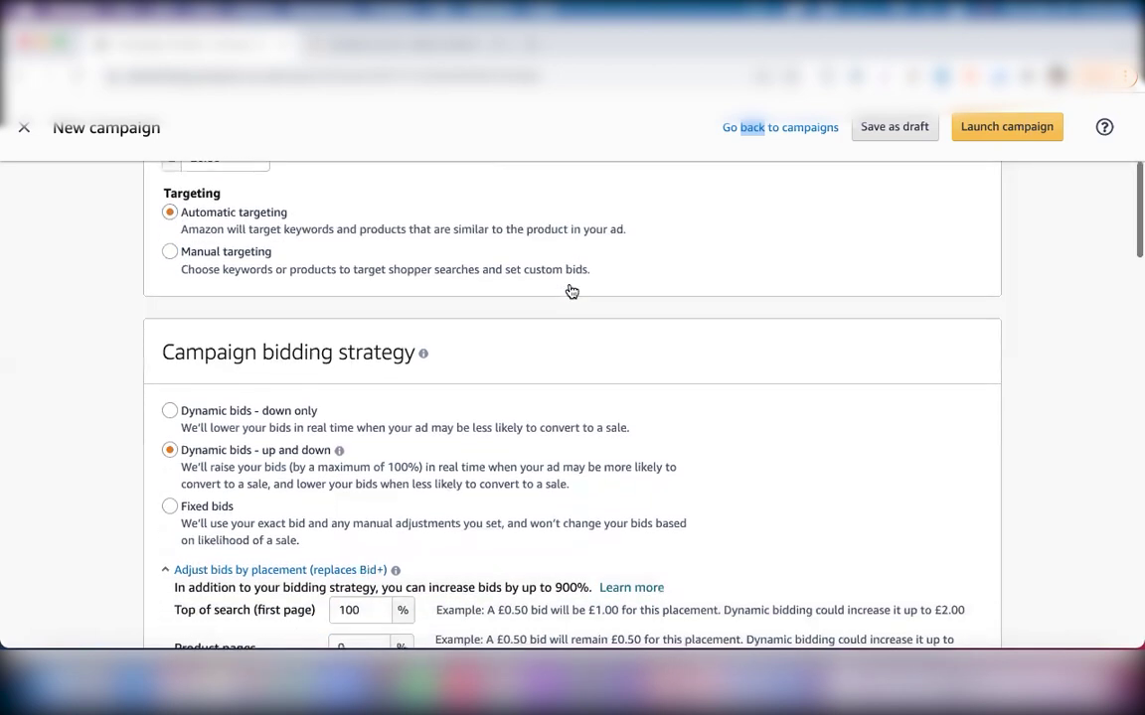
pyautogui.scroll(-10, 569, 289)
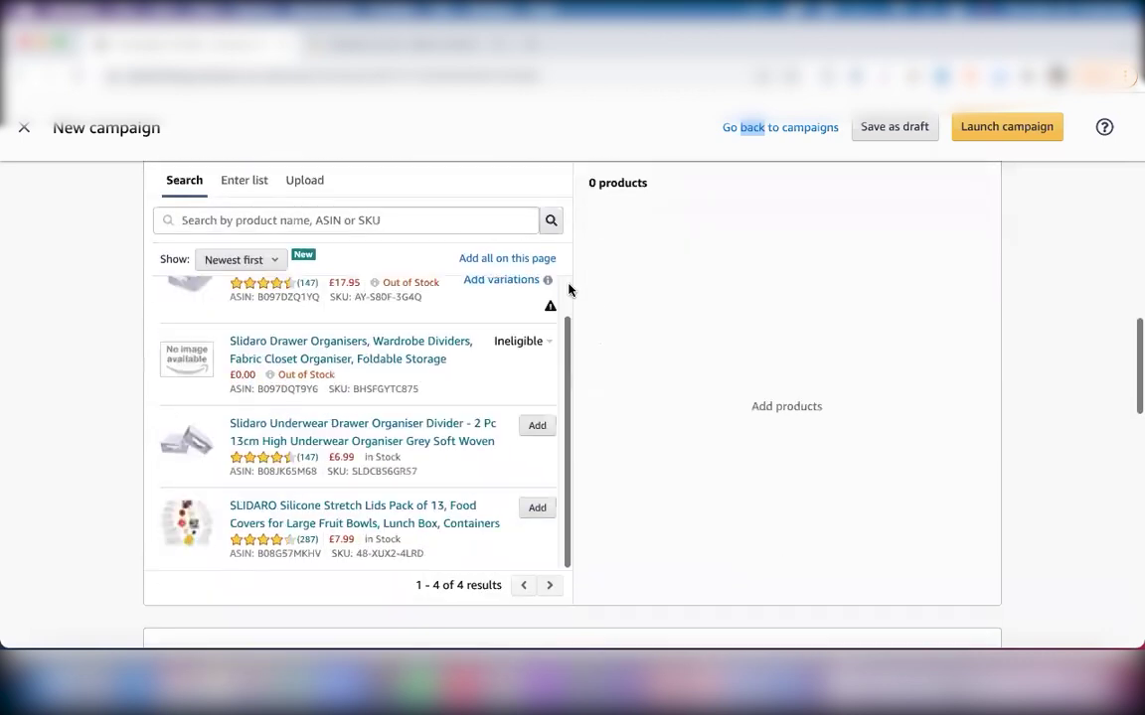
pyautogui.scroll(2, 567, 289)
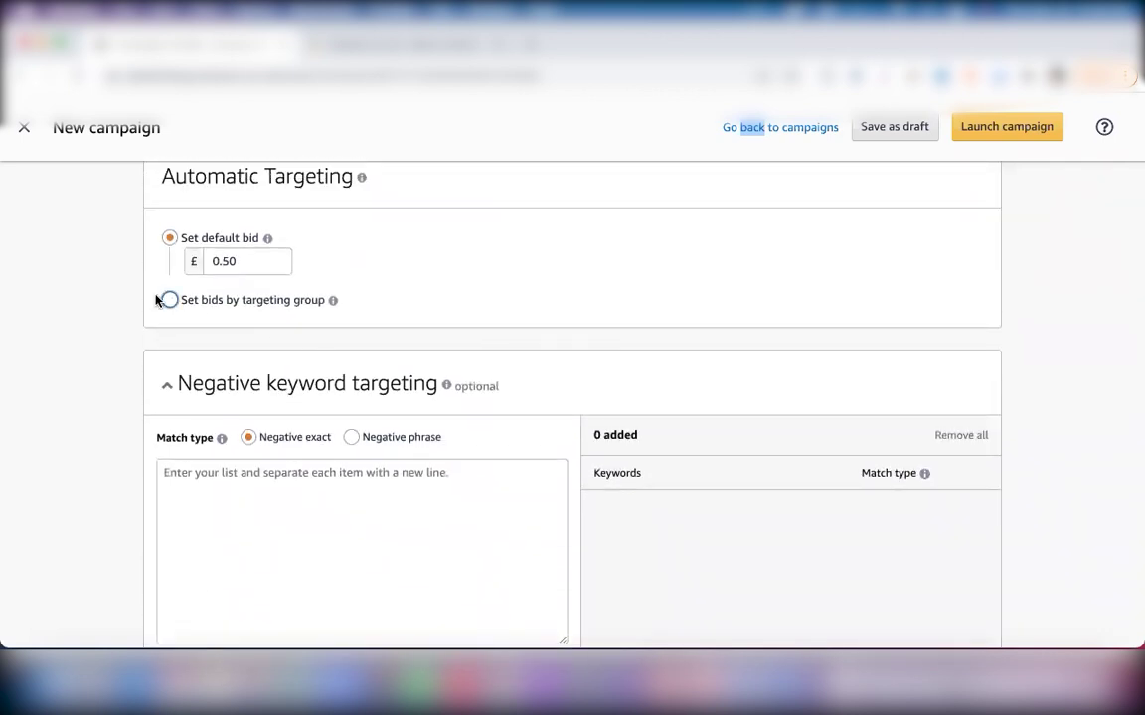
pyautogui.click(170, 301)
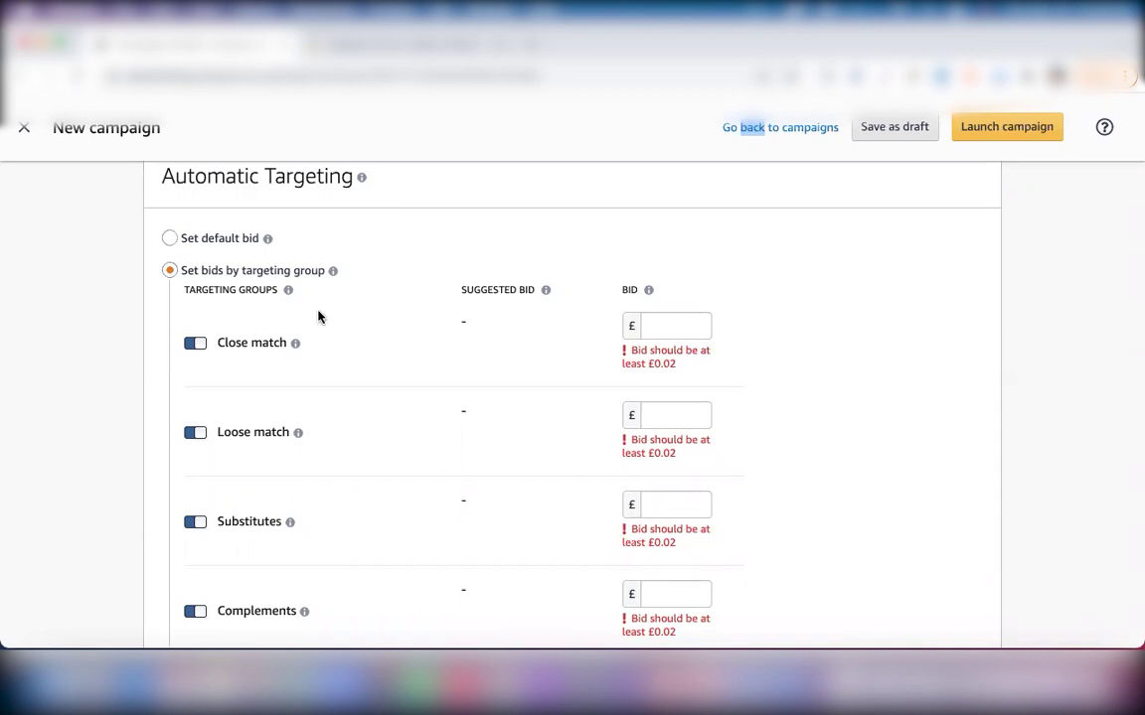
# Read the descriptions of the close match and loose match targeting groups, and review the ad group's products against the four groups.
pyautogui.moveTo(295, 342)
pyautogui.scroll(-2, 353, 355)
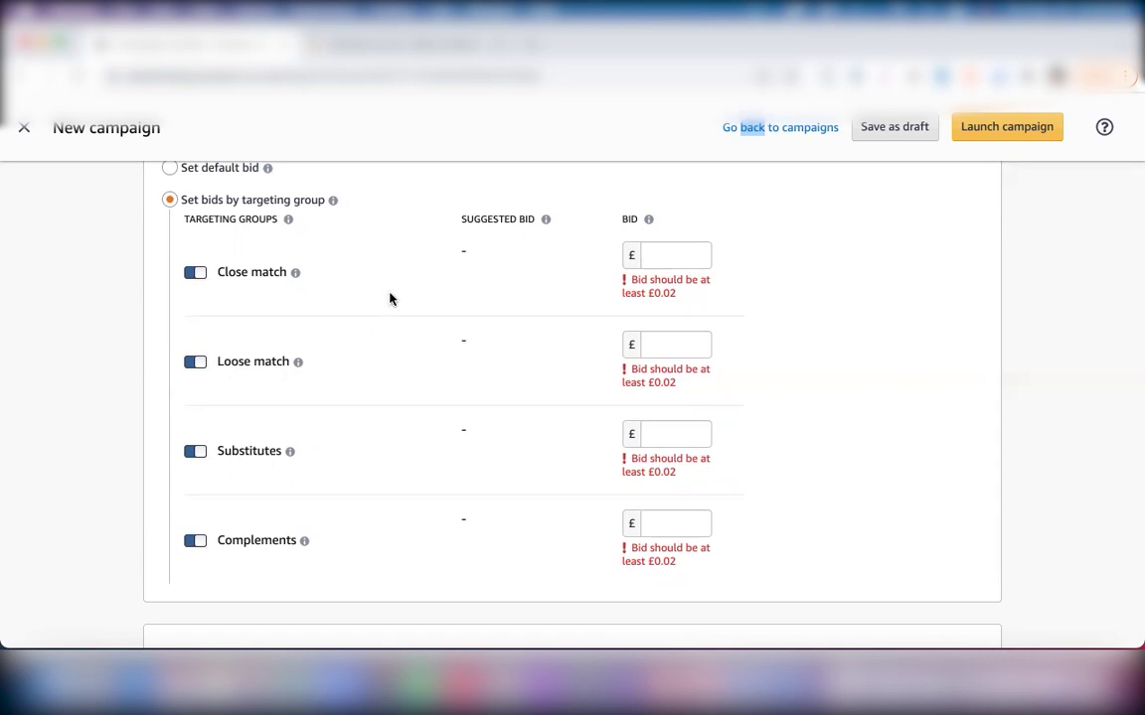
pyautogui.click(297, 361)
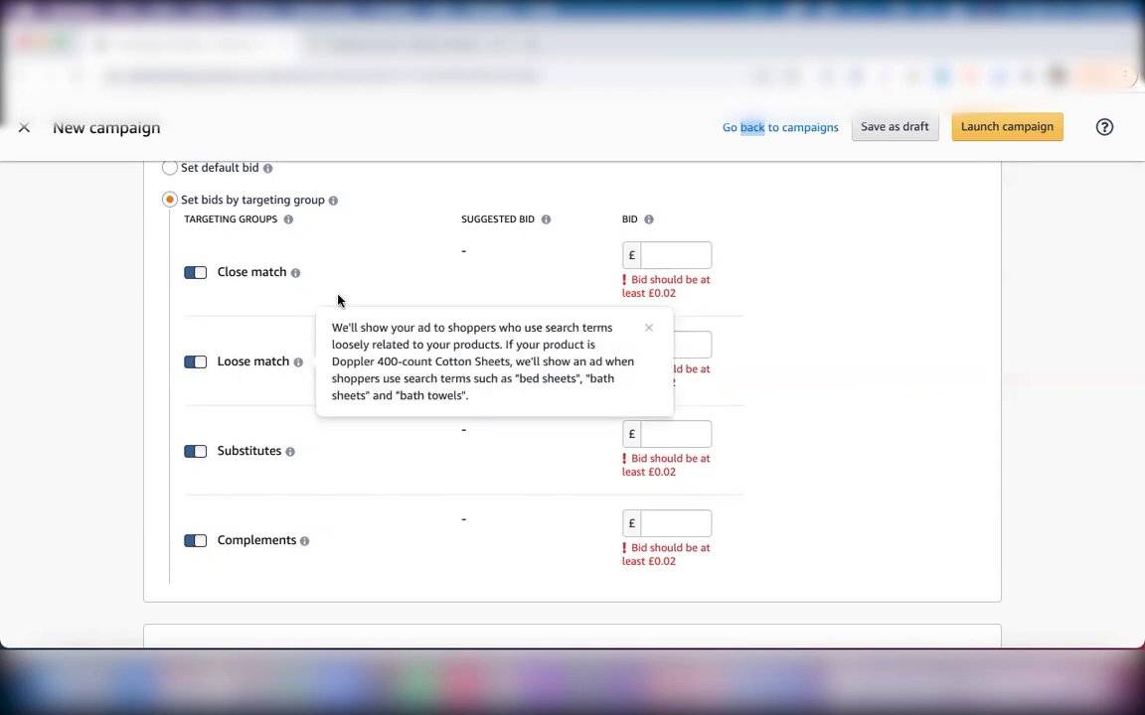
pyautogui.click(261, 372)
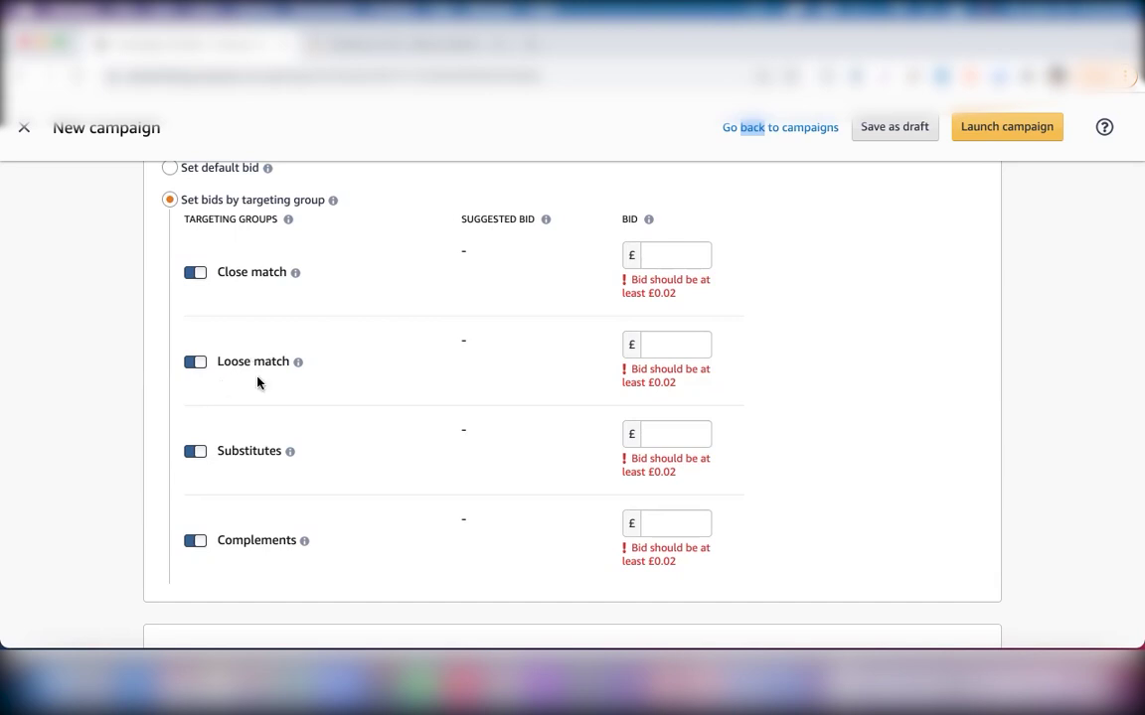
pyautogui.moveTo(300, 364)
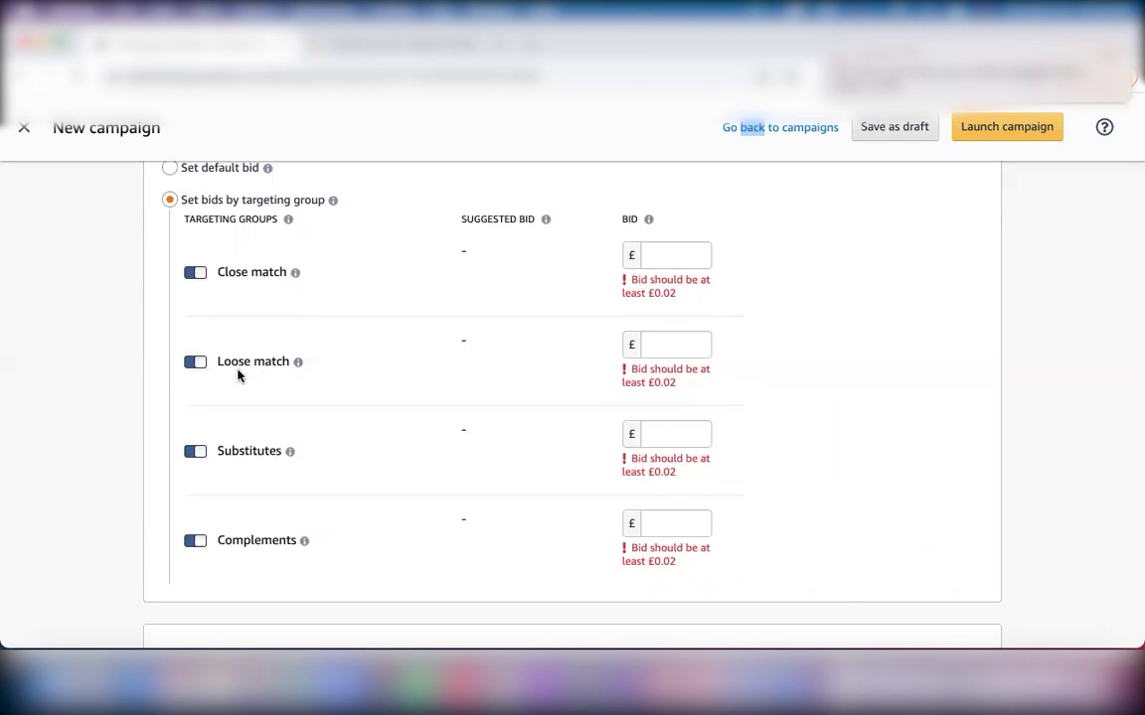
pyautogui.scroll(10, 353, 282)
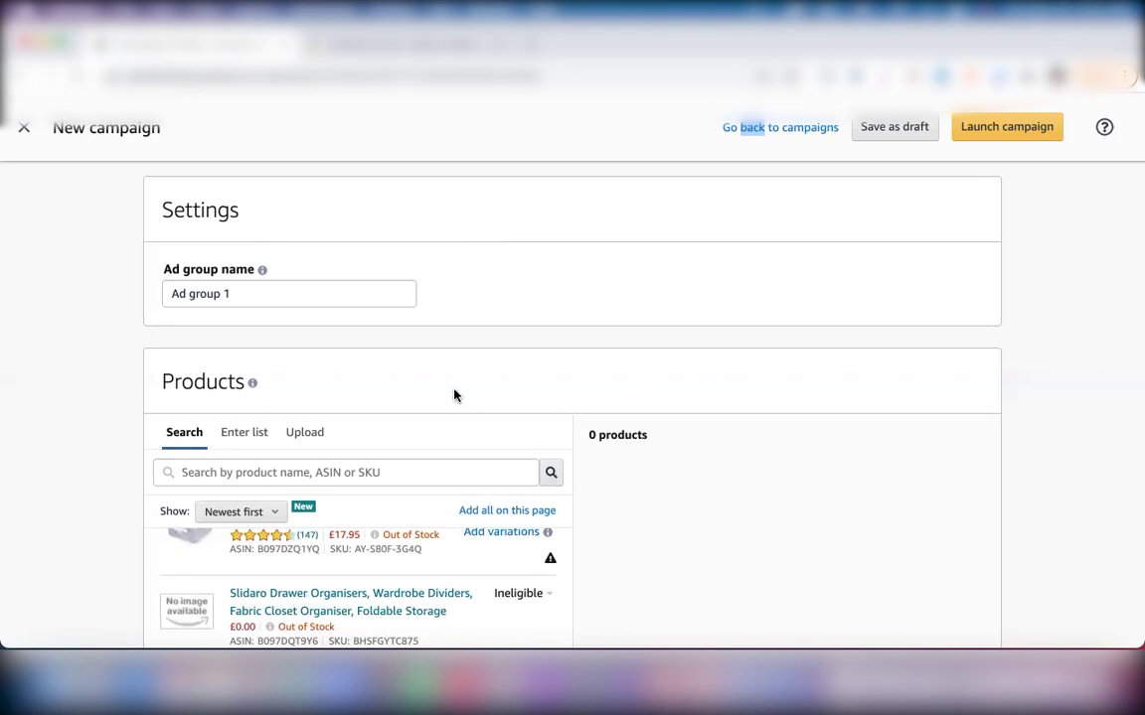
pyautogui.scroll(-2, 566, 386)
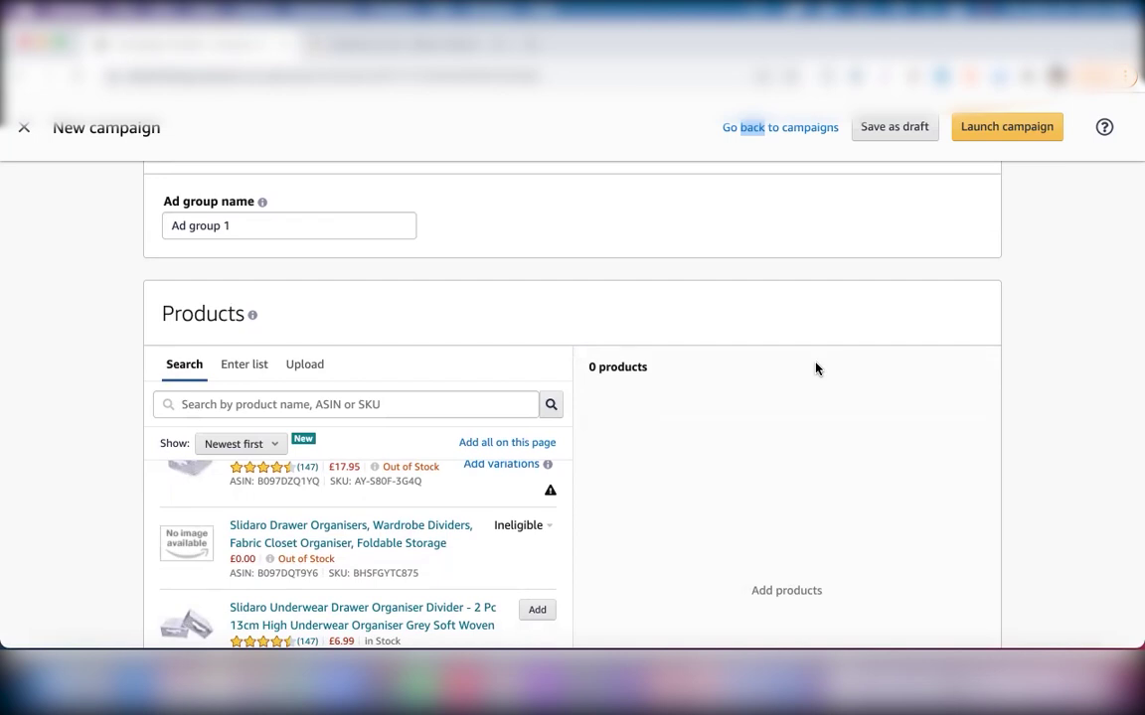
pyautogui.scroll(-2, 815, 368)
pyautogui.scroll(-10, 815, 368)
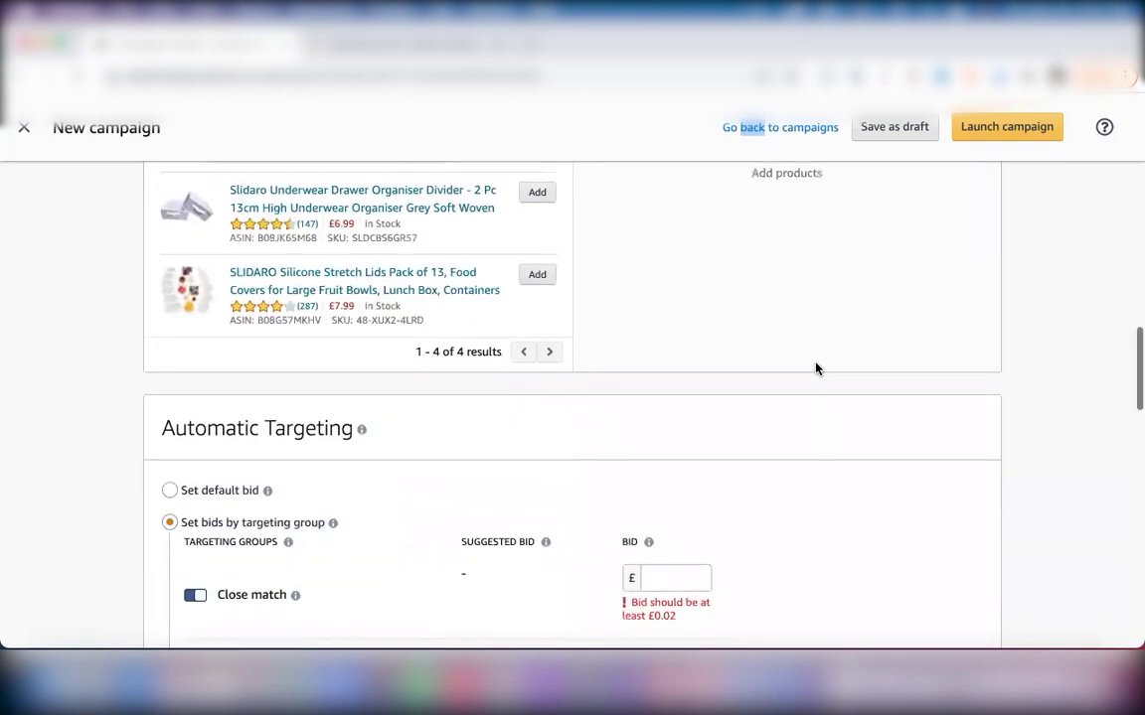
pyautogui.scroll(3, 815, 369)
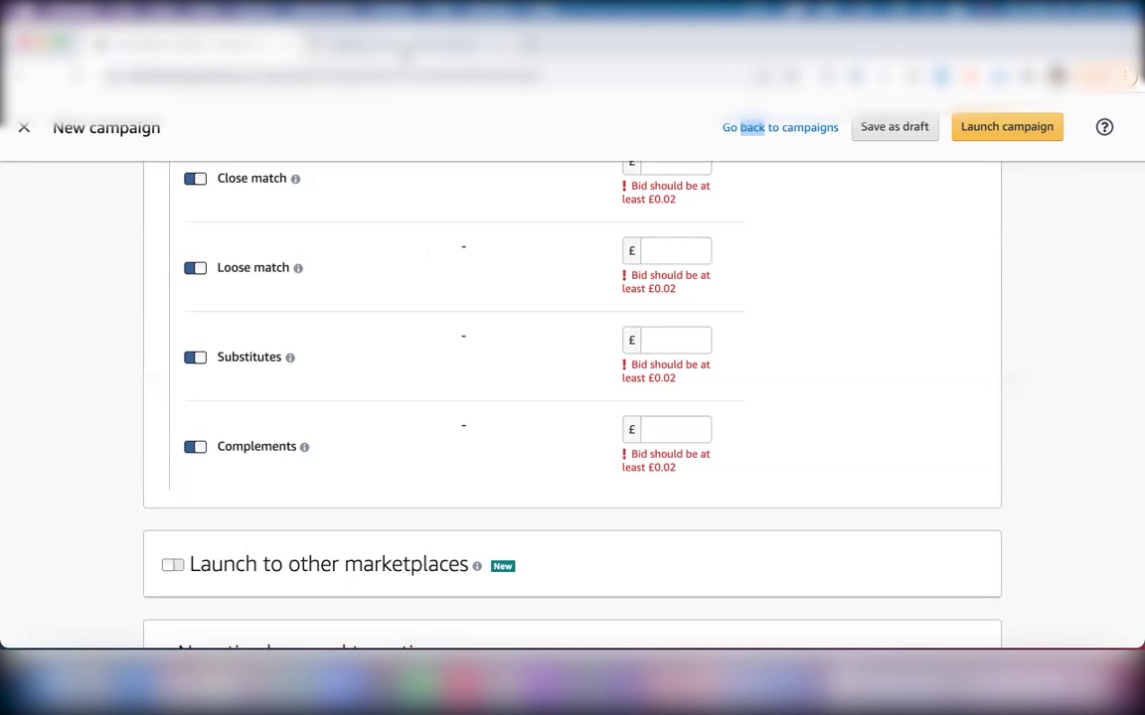
# Switch to the Amazon search results for silicone stretch lids and compare the SLIDARO lids with the competing listings.
pyautogui.click(407, 44)
pyautogui.scroll(-5, 597, 278)
pyautogui.scroll(-5, 628, 311)
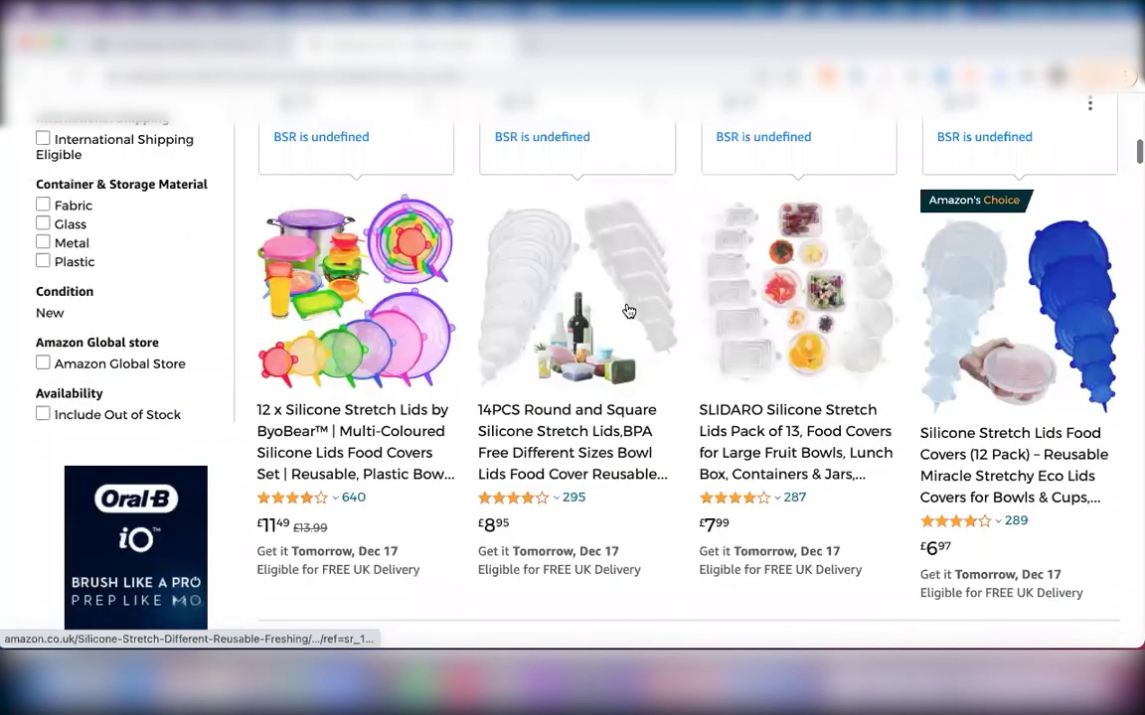
pyautogui.scroll(-2, 628, 311)
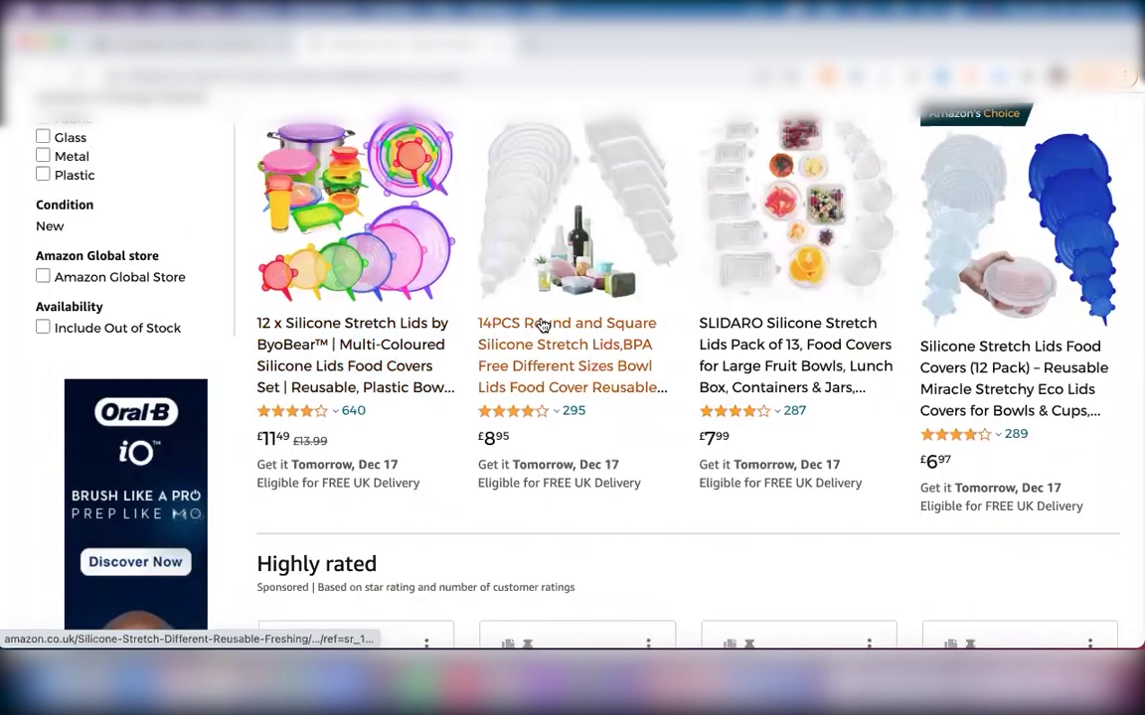
pyautogui.scroll(1, 542, 326)
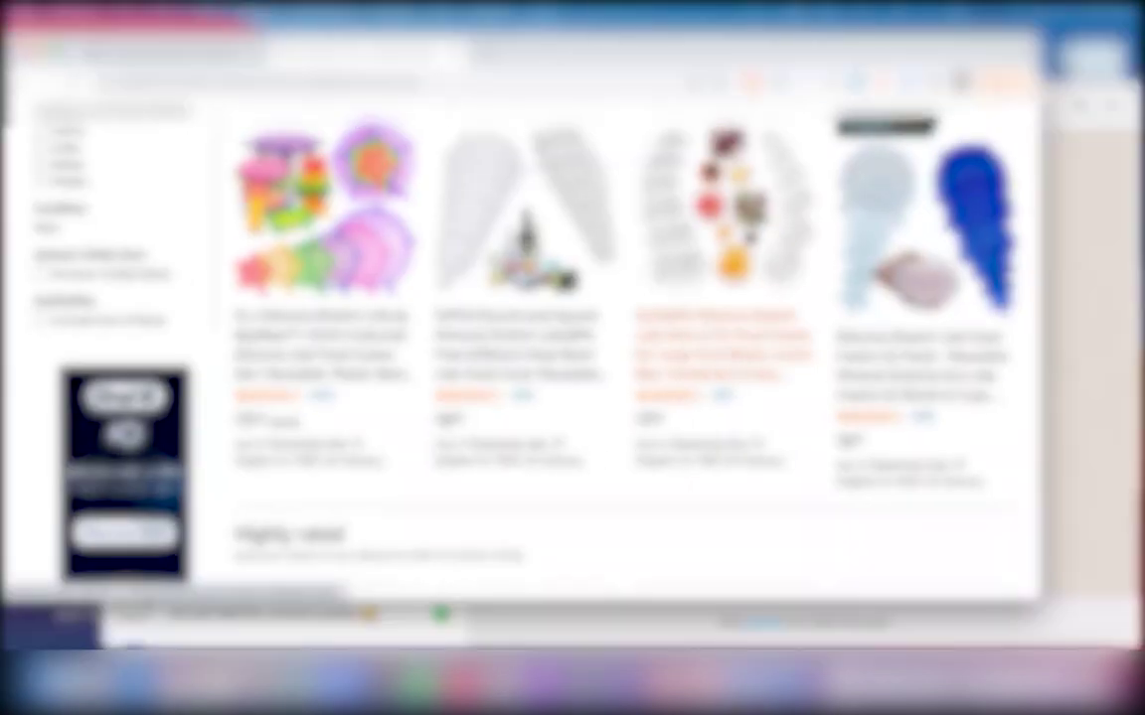
pyautogui.hotkey('ctrl', 'Up')
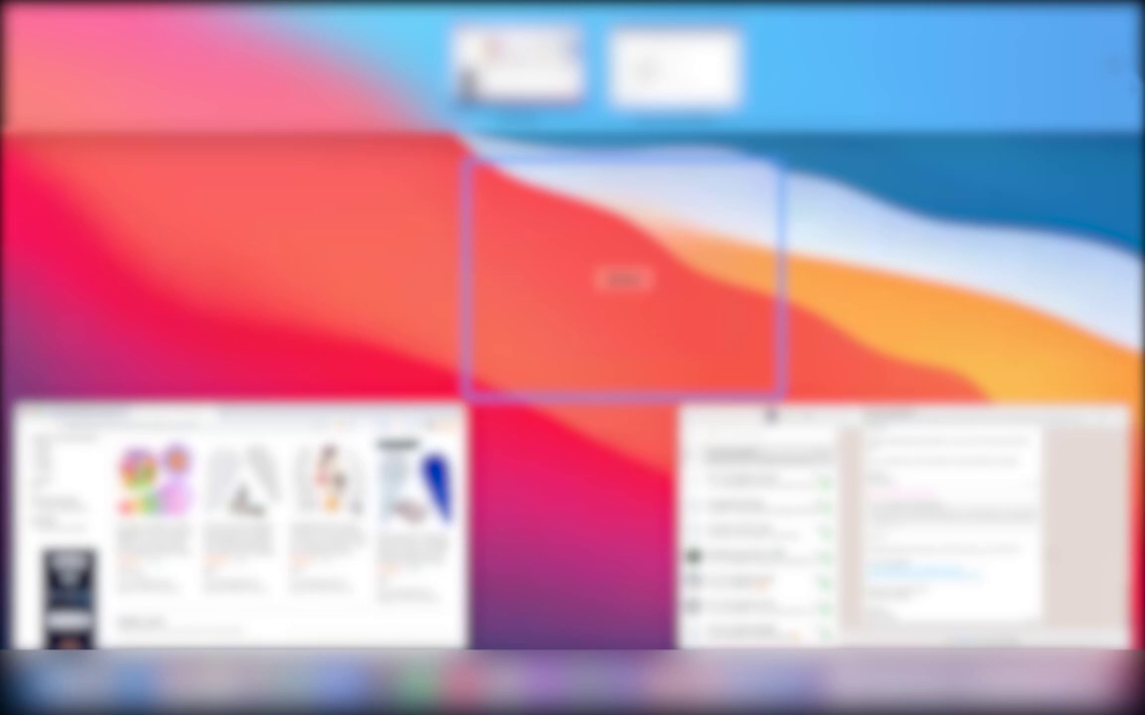
pyautogui.hotkey('ctrl', 'Up')
pyautogui.hotkey('ctrl', 'Tab')
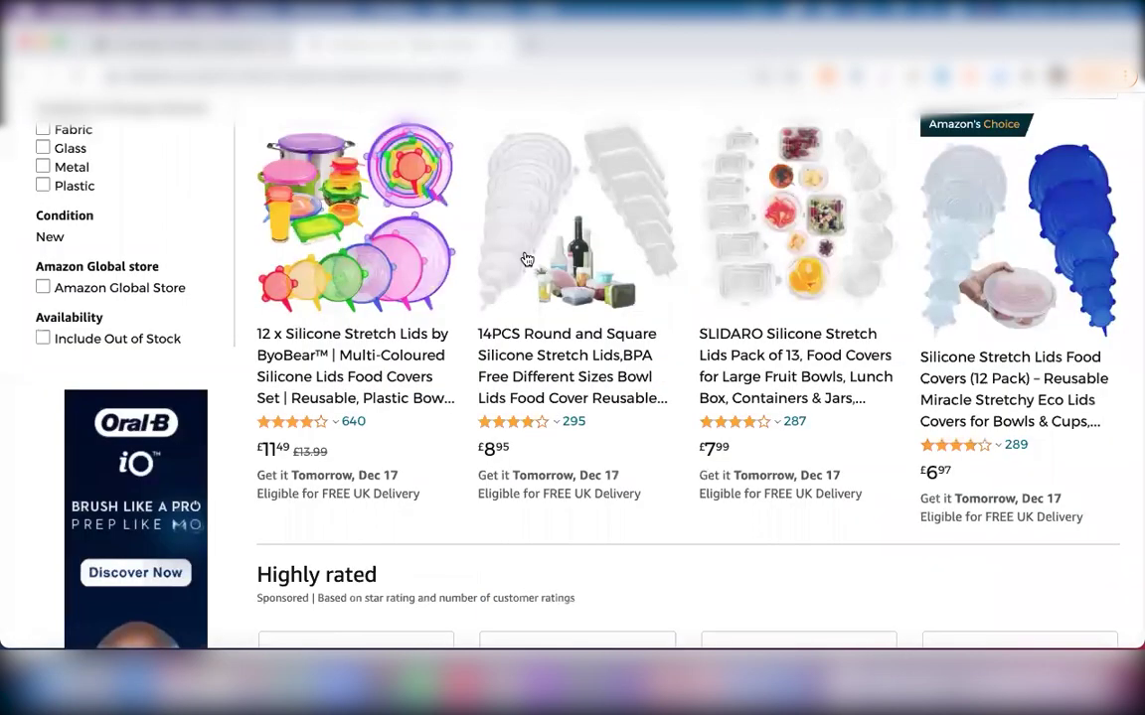
pyautogui.scroll(-10, 562, 425)
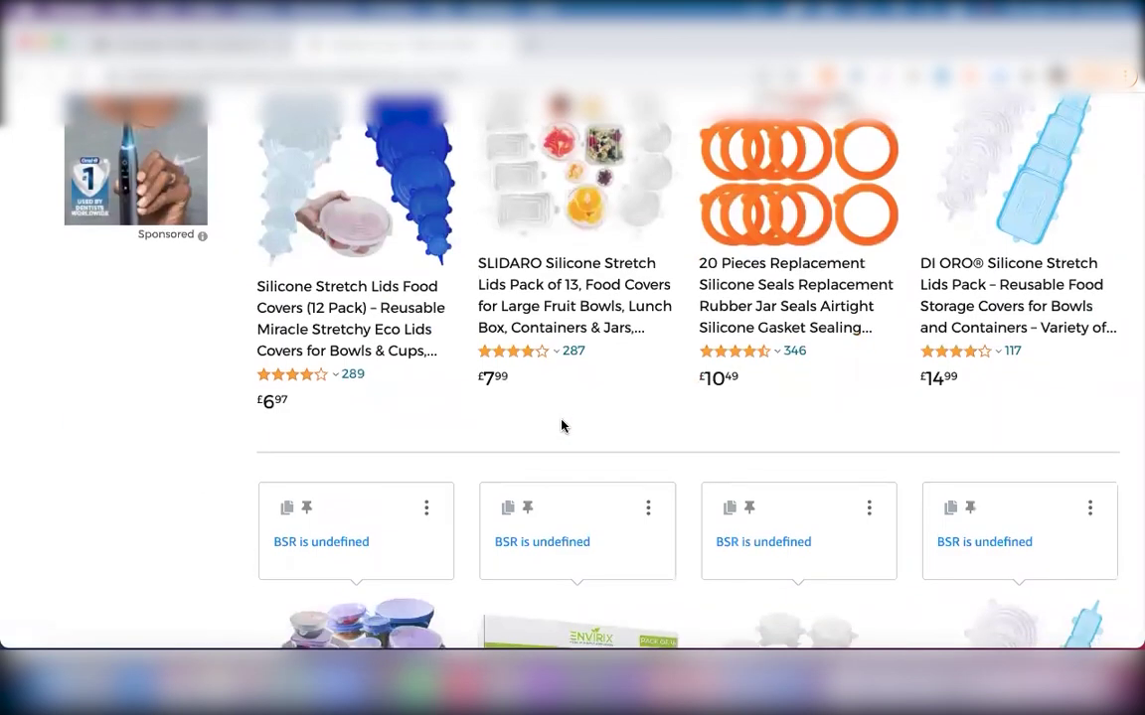
pyautogui.scroll(6, 562, 425)
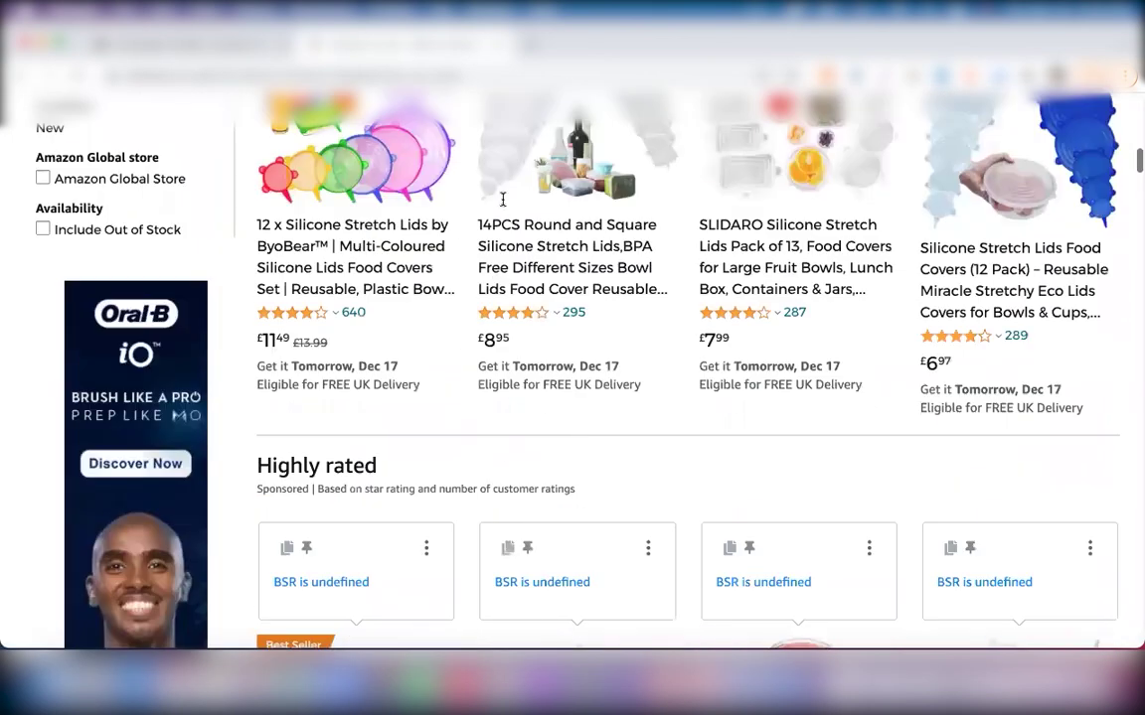
pyautogui.scroll(3, 502, 194)
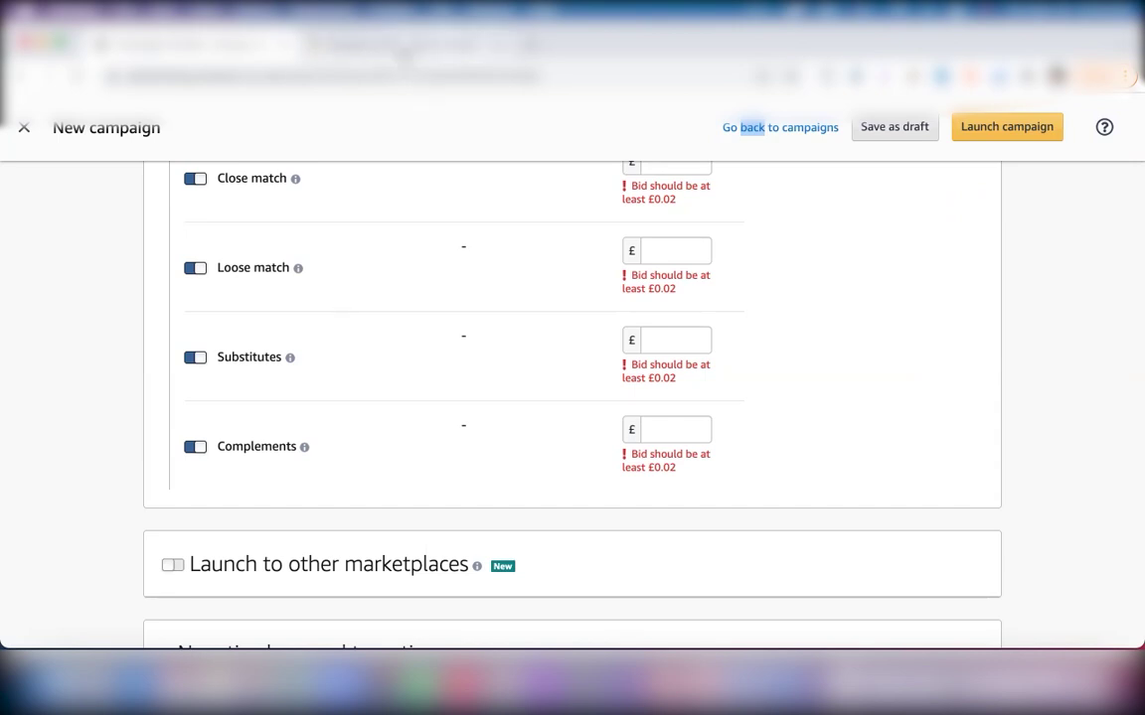
# Return from the campaign form to the Amazon search results and examine the sponsored Highly rated section.
pyautogui.click(401, 56)
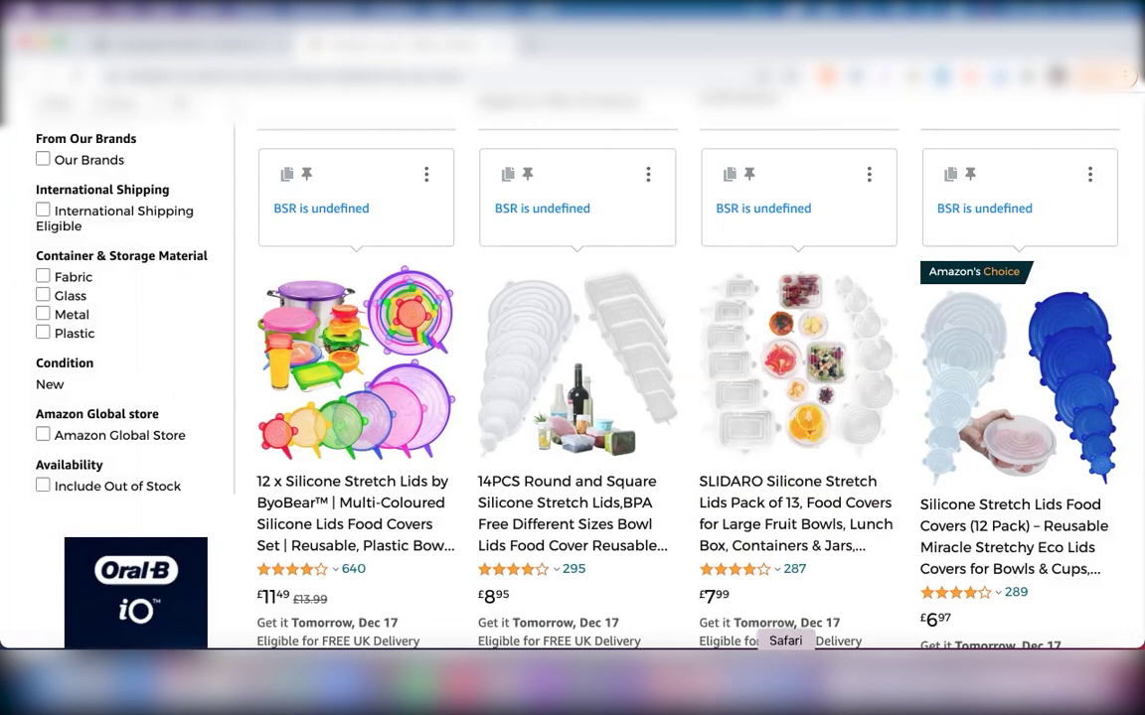
pyautogui.scroll(-10, 691, 369)
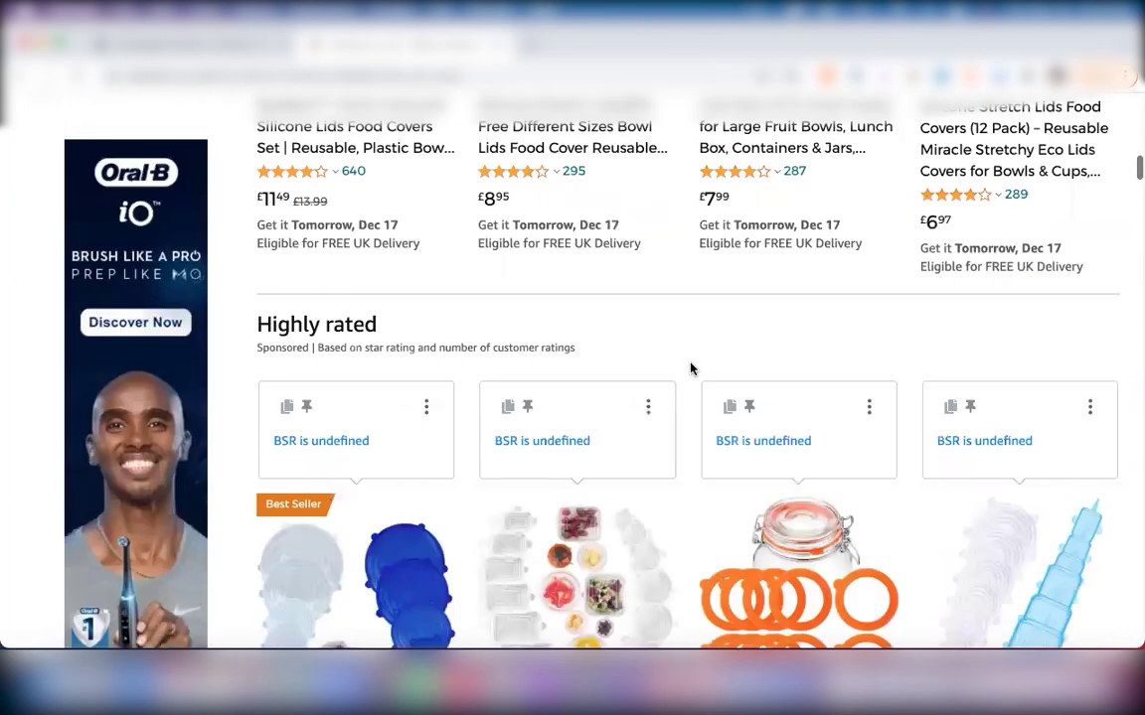
pyautogui.scroll(5, 613, 249)
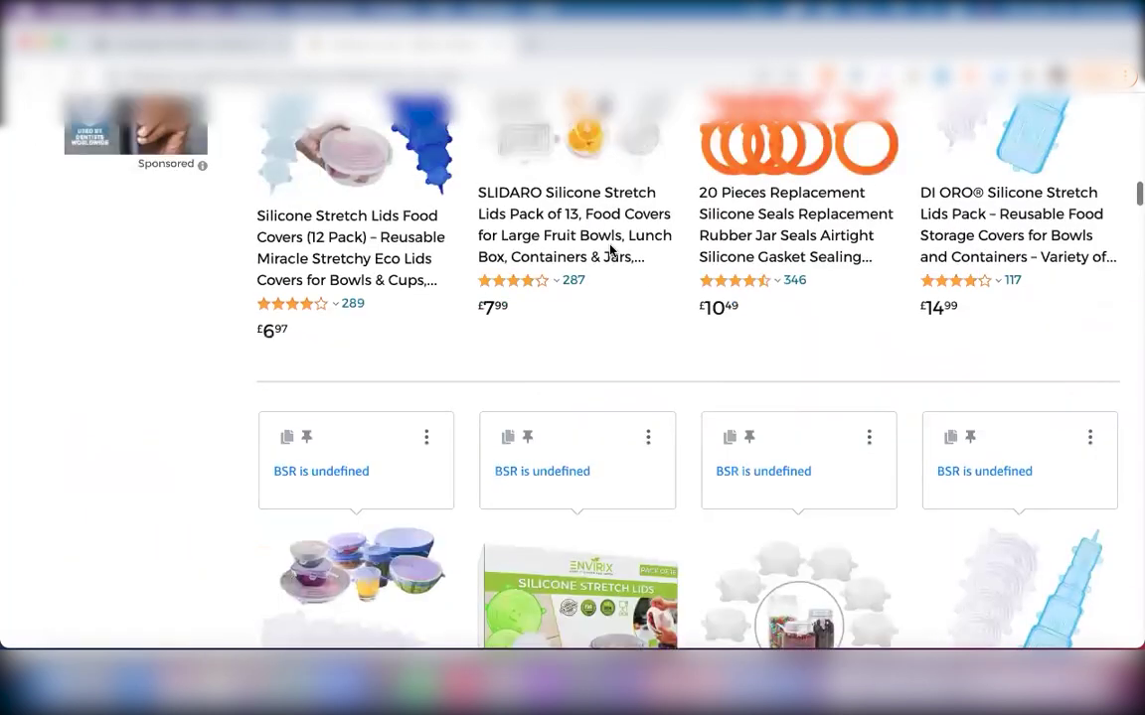
pyautogui.scroll(-3, 613, 253)
pyautogui.scroll(-2, 610, 251)
pyautogui.scroll(2, 613, 248)
pyautogui.scroll(-2, 613, 251)
pyautogui.scroll(-1, 599, 330)
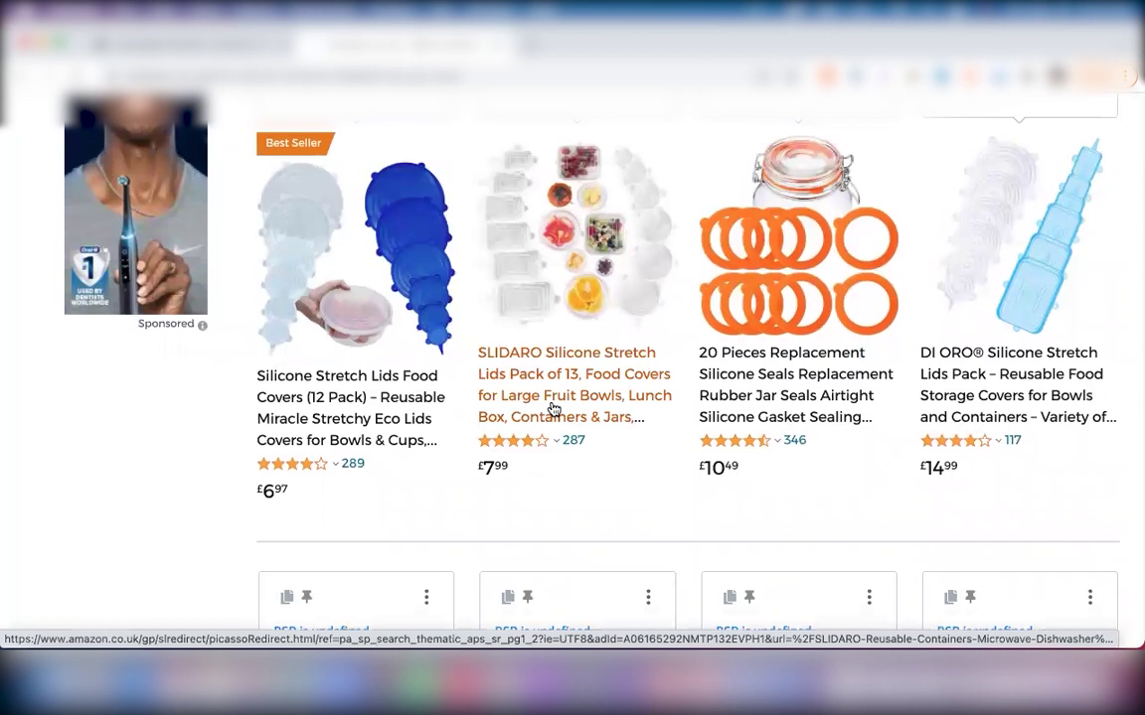
# Open the sponsored SLIDARO Silicone Stretch Lids listing and examine its related products and "4 stars and above" sponsored sections.
pyautogui.click(553, 409)
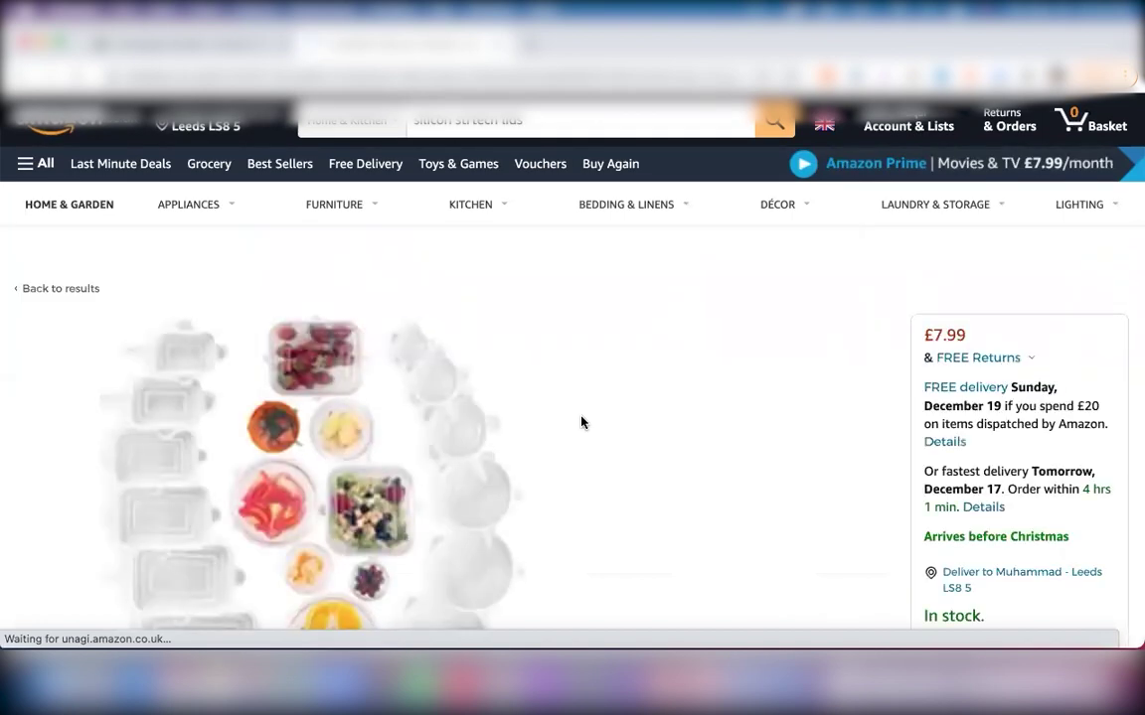
pyautogui.scroll(-3, 597, 422)
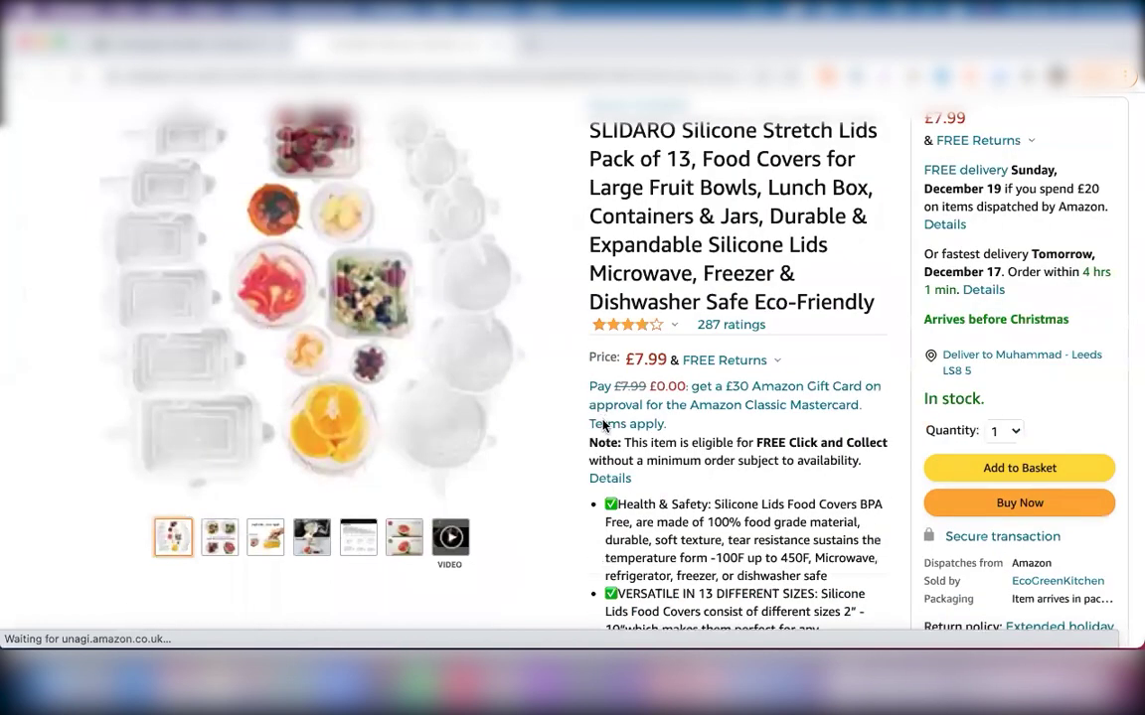
pyautogui.scroll(-10, 603, 425)
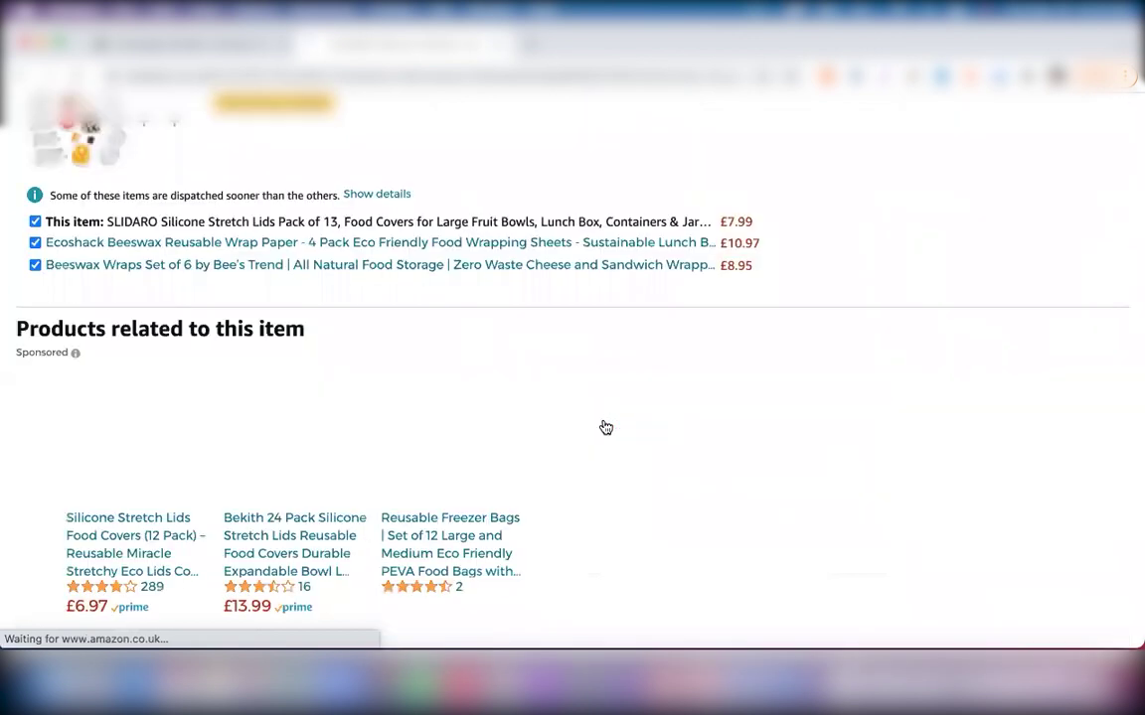
pyautogui.scroll(-3, 606, 428)
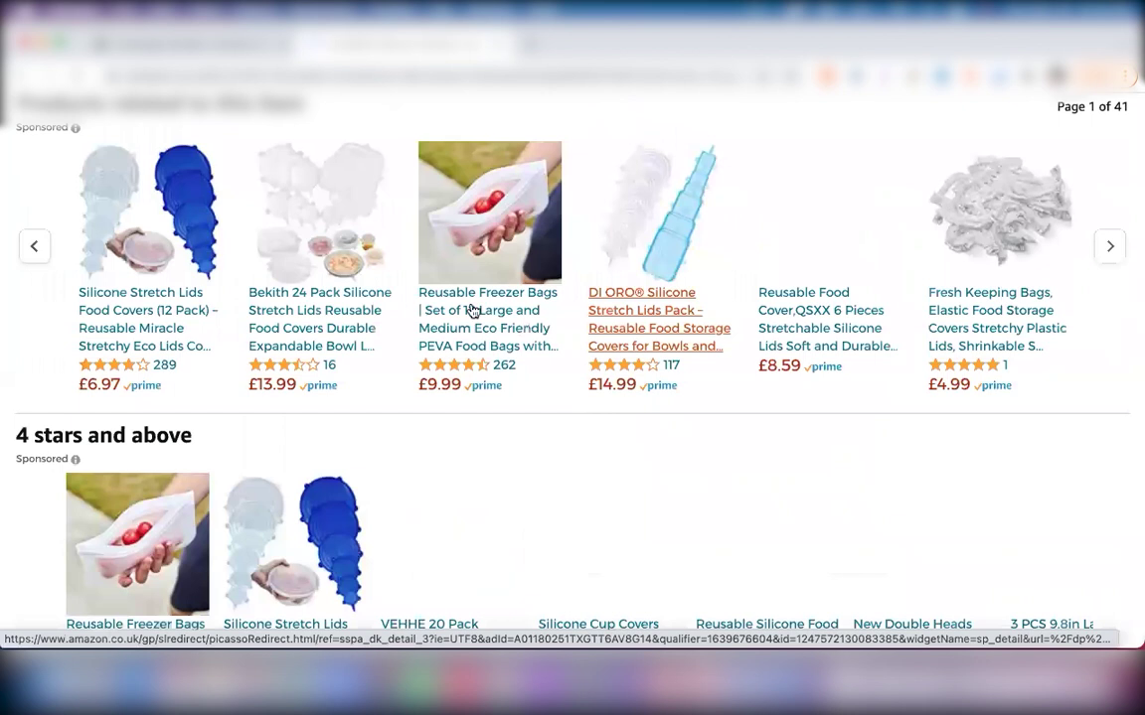
pyautogui.scroll(-3, 514, 354)
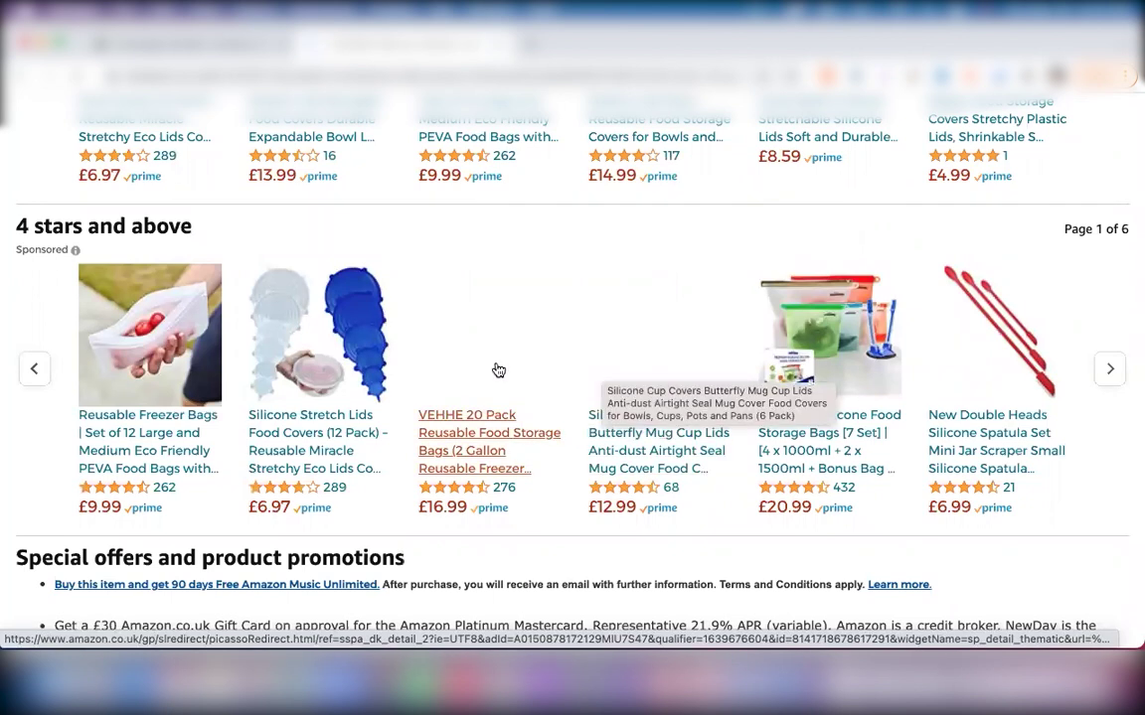
# Examine the SLIDARO listing's comparison table, customer reviews, Recommended from our brands and Frequently bought together sections.
pyautogui.scroll(-10, 498, 370)
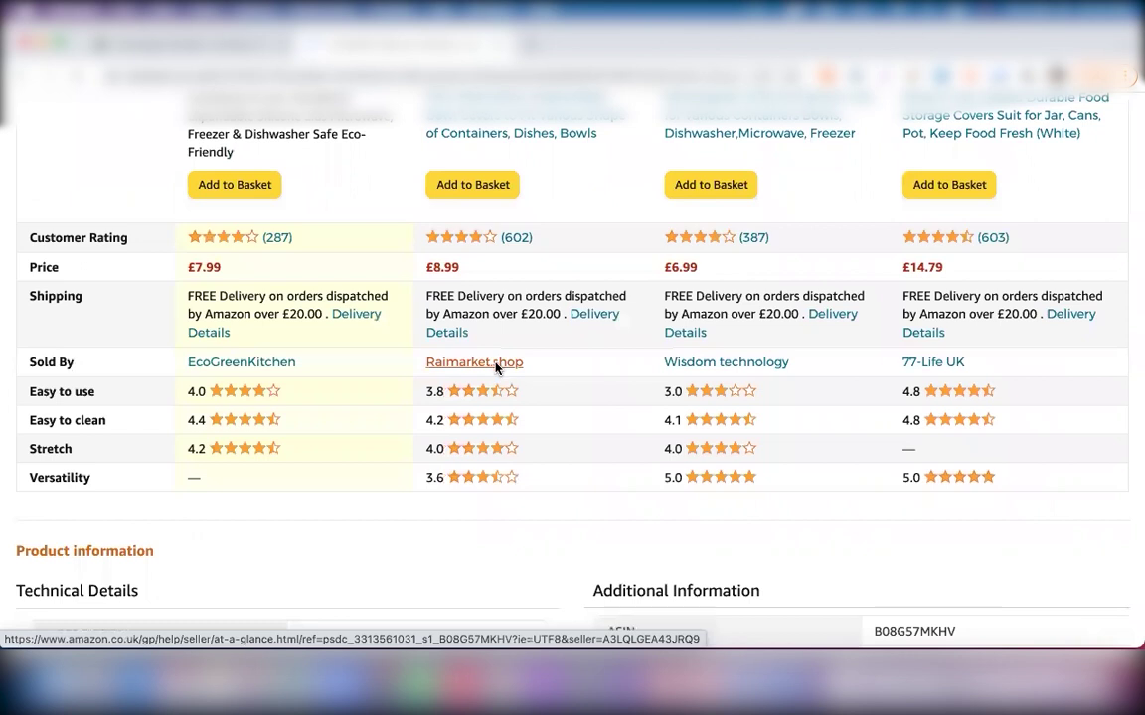
pyautogui.click(487, 362)
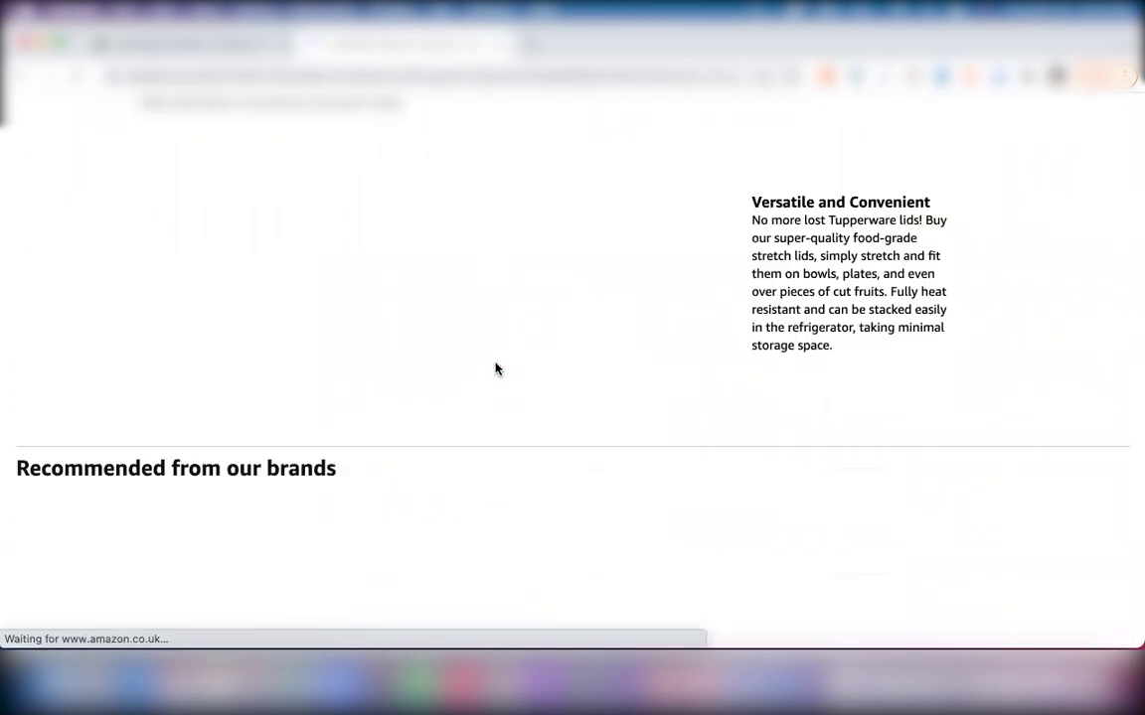
pyautogui.scroll(-10, 496, 368)
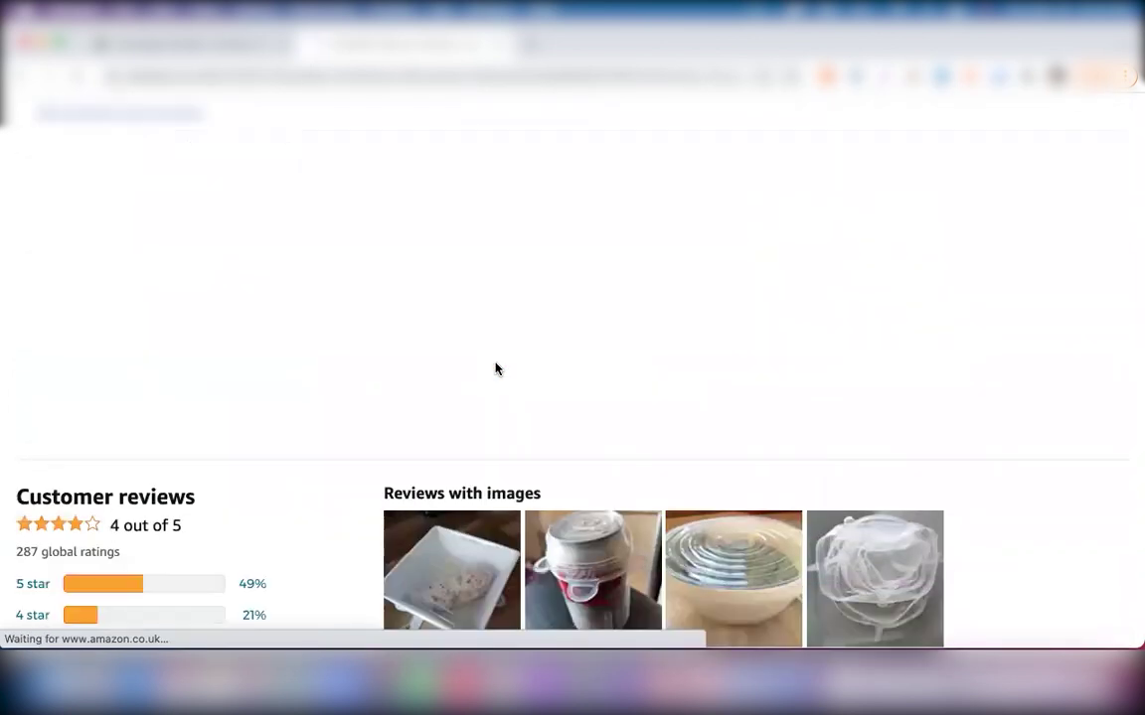
pyautogui.scroll(-5, 496, 368)
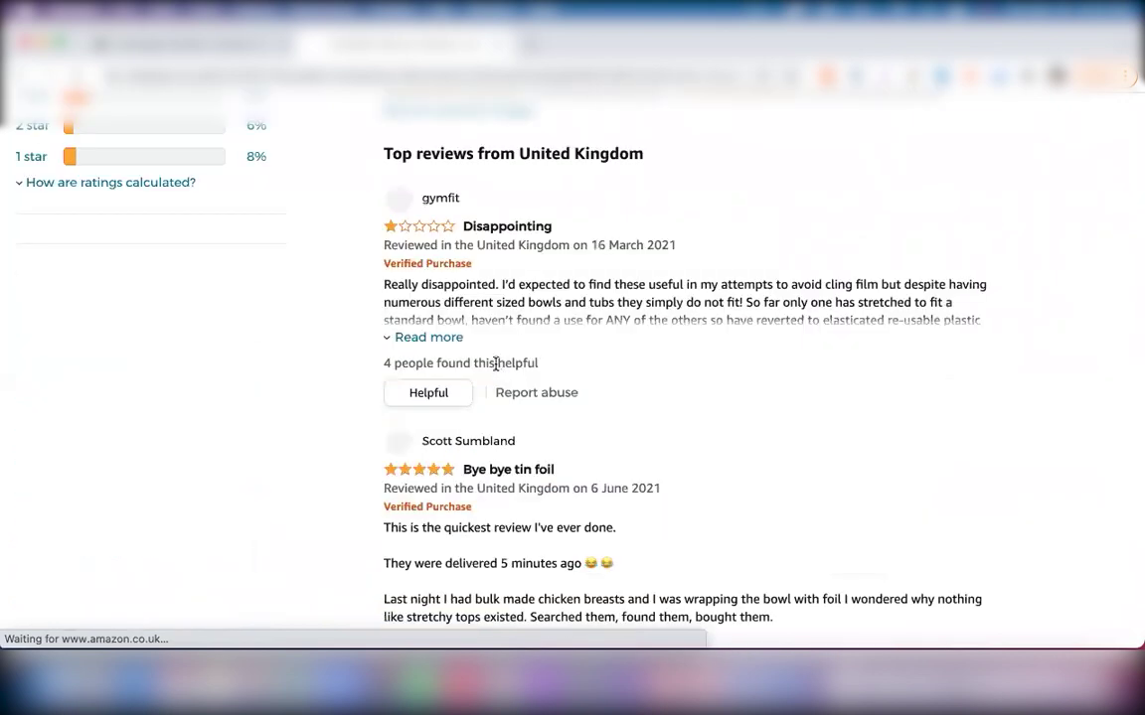
pyautogui.scroll(3, 498, 370)
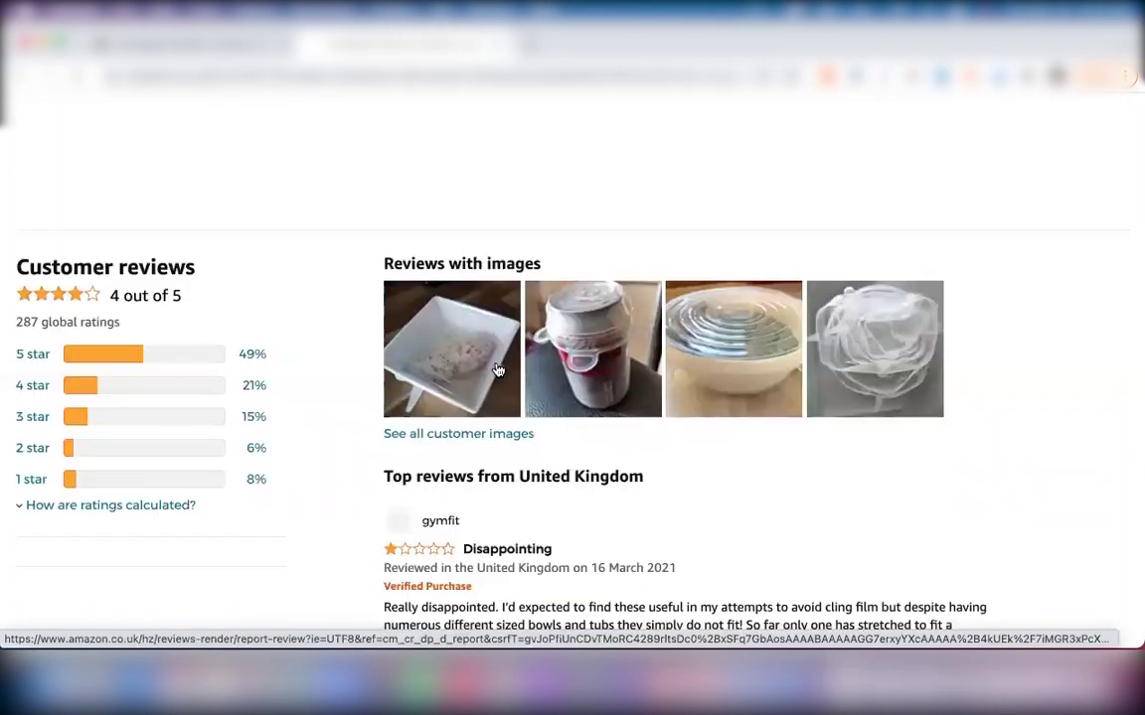
pyautogui.scroll(5, 498, 370)
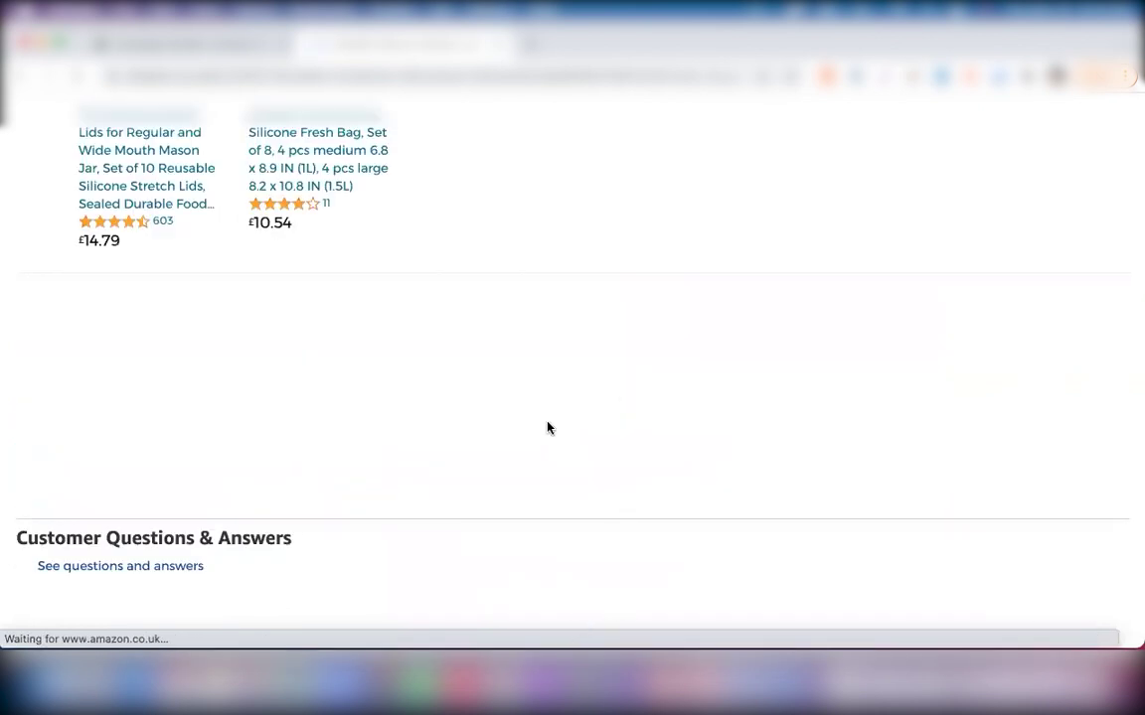
pyautogui.scroll(3, 547, 428)
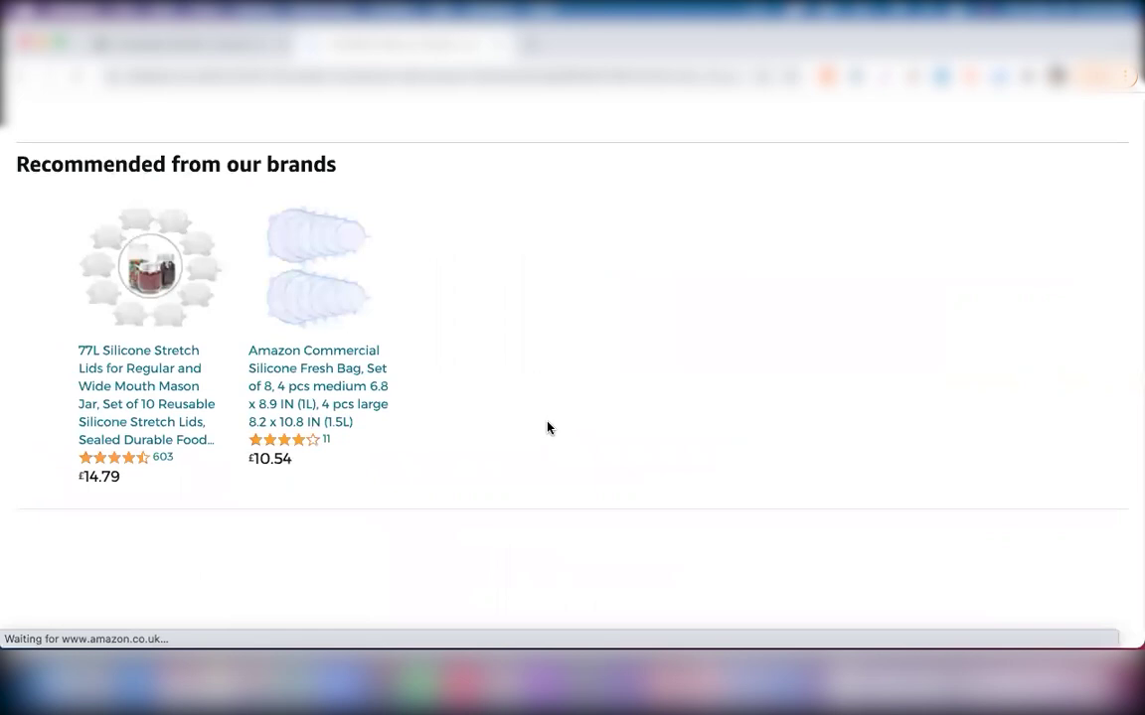
pyautogui.scroll(-5, 548, 428)
pyautogui.scroll(-5, 547, 428)
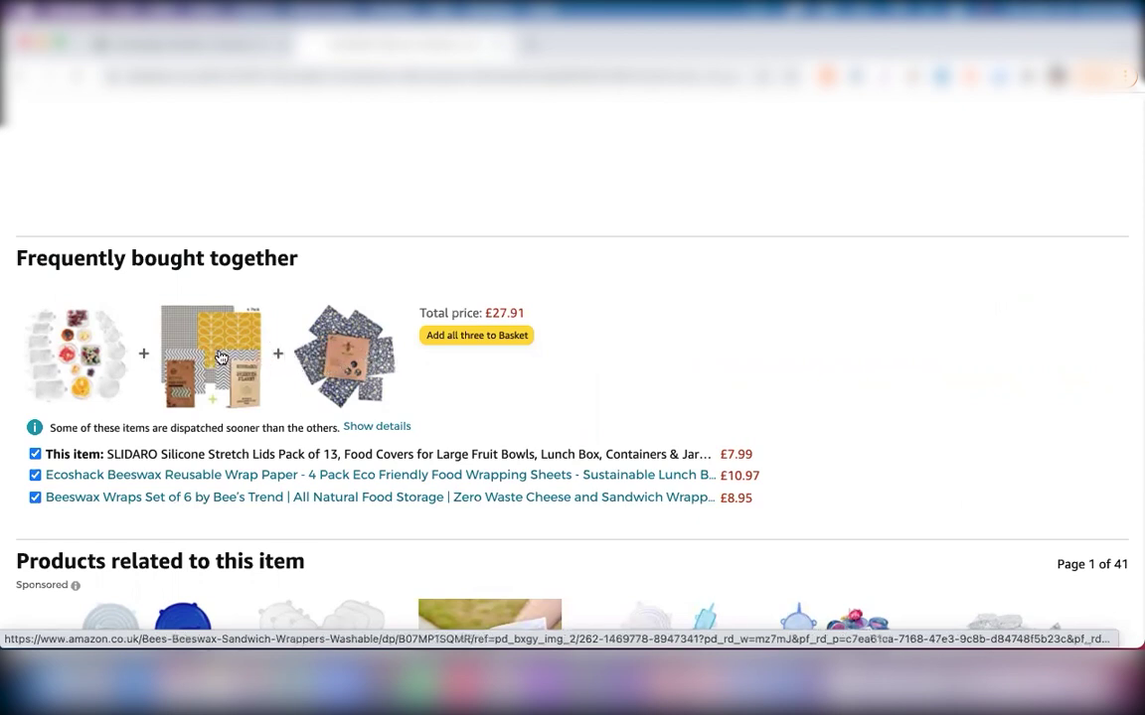
pyautogui.click(403, 356)
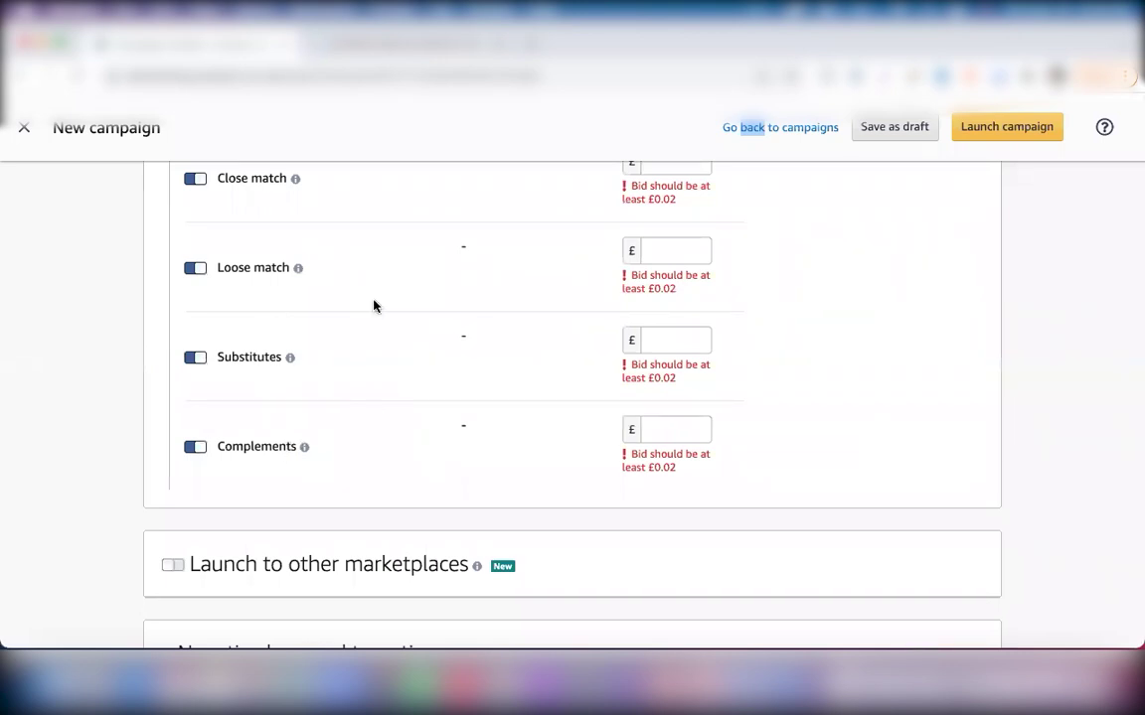
# Review the targeting groups in the campaign form, switch to the Word notes and delete the x, y and z value lines.
pyautogui.scroll(1, 374, 304)
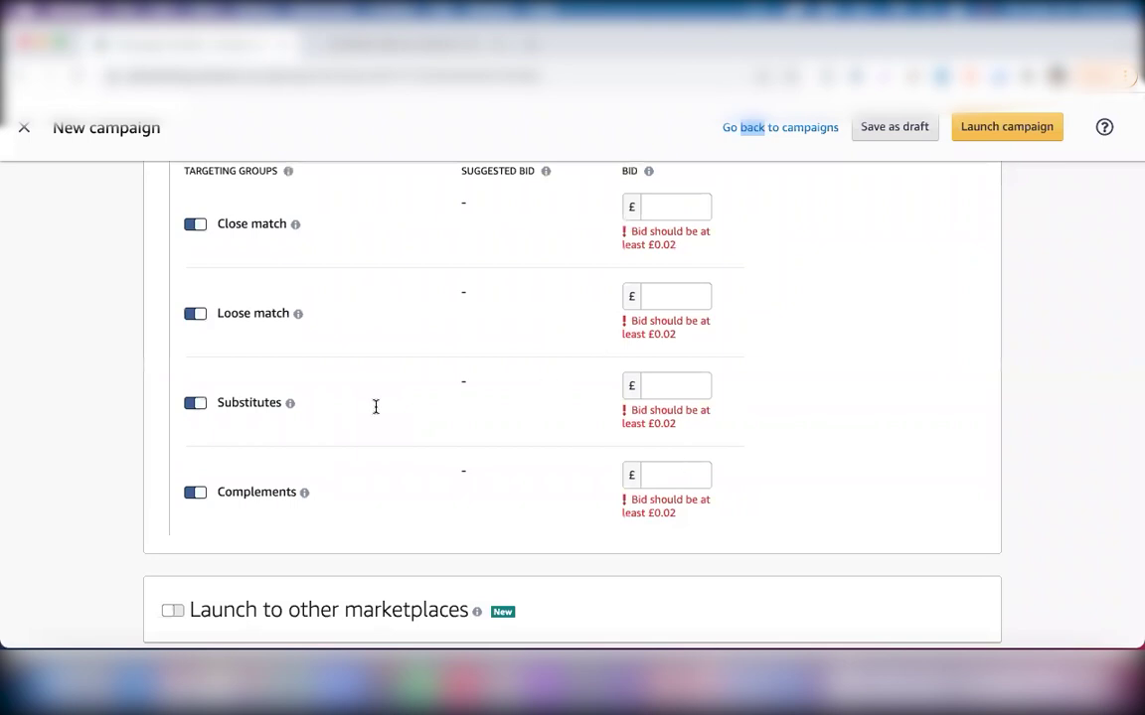
pyautogui.press('super+Tab')
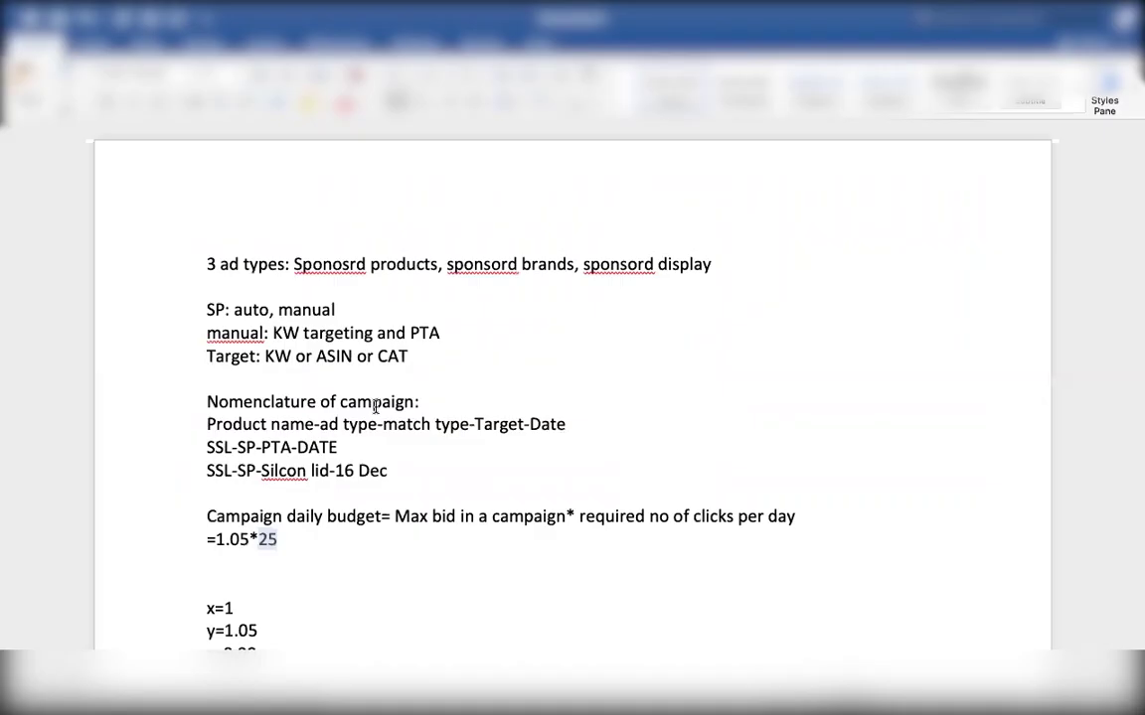
pyautogui.scroll(-5, 273, 408)
pyautogui.click(272, 410)
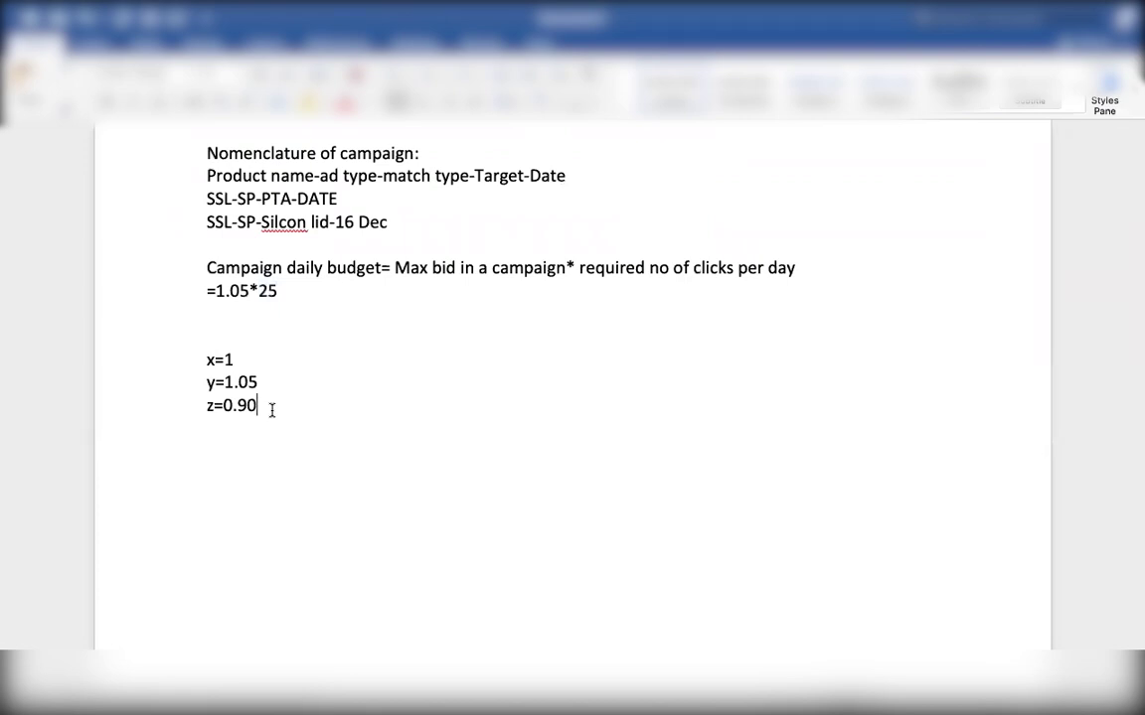
pyautogui.press('Return')
pyautogui.press('Return')
pyautogui.moveTo(281, 409); pyautogui.dragTo(166, 356)
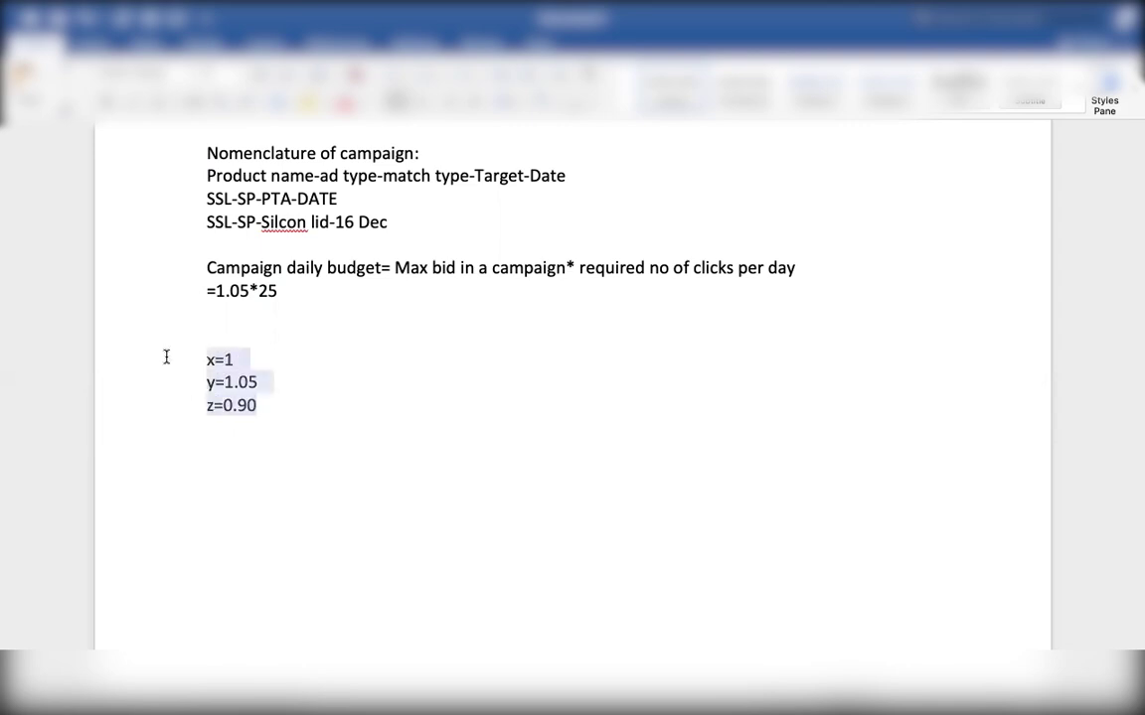
pyautogui.press('BackSpace')
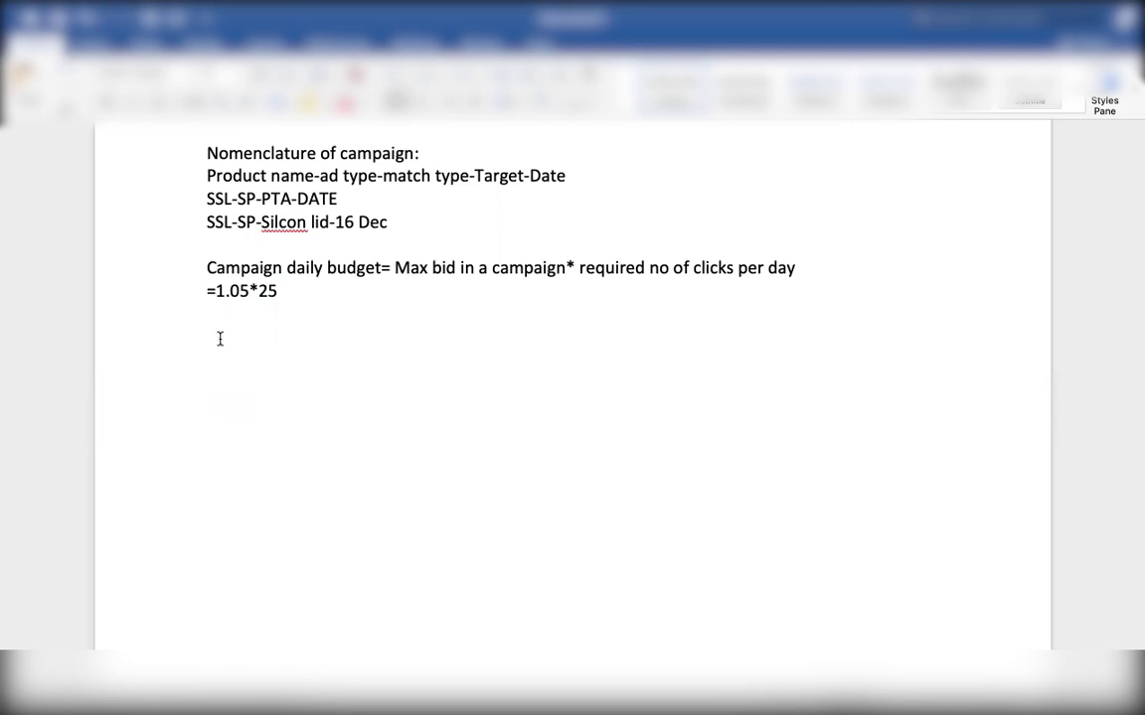
# Below the daily budget formula, add the note "close & loose match: Phrases and ASINs are discovered as search terms (STs)".
pyautogui.write('close & loos')
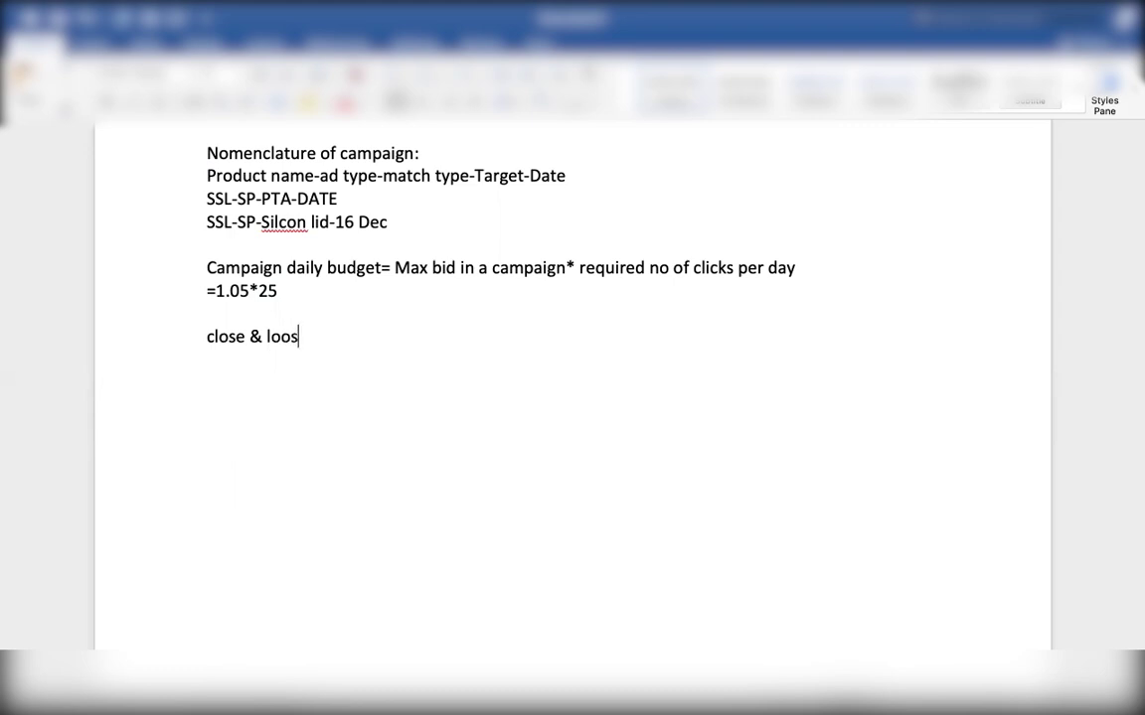
pyautogui.write('e match')
pyautogui.write(': ')
pyautogui.write('Phta')
pyautogui.press('BackSpace')
pyautogui.press('BackSpace')
pyautogui.write('rases and ASINs are discovered ')
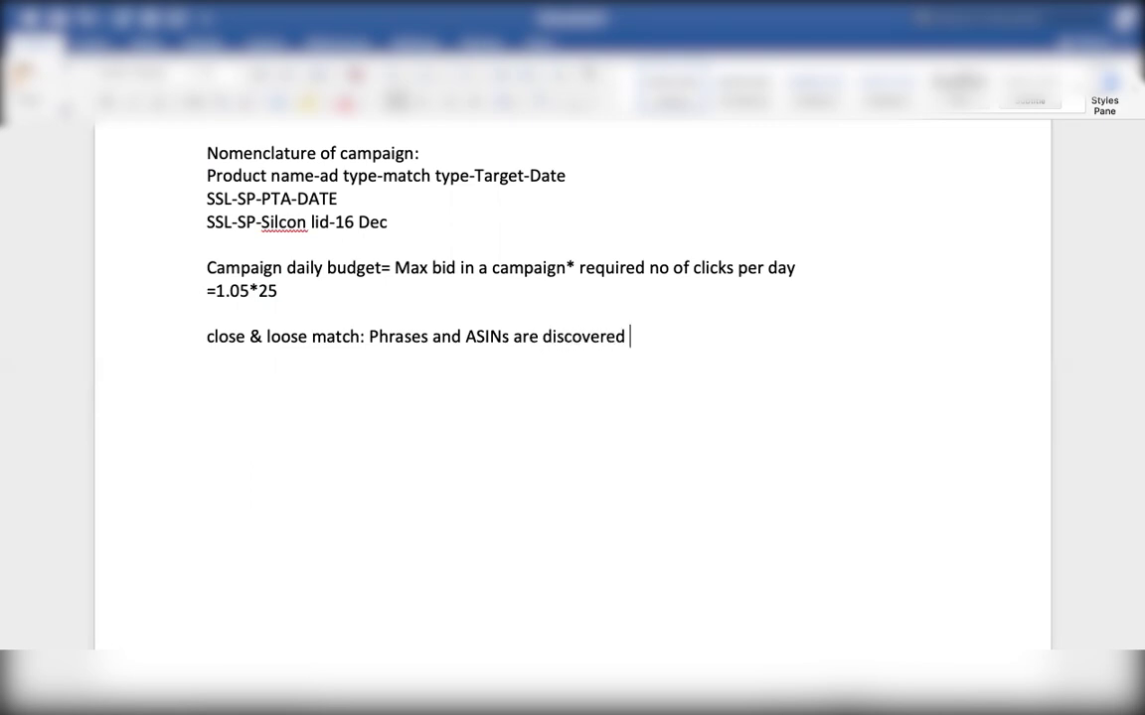
pyautogui.write('as search ter s')
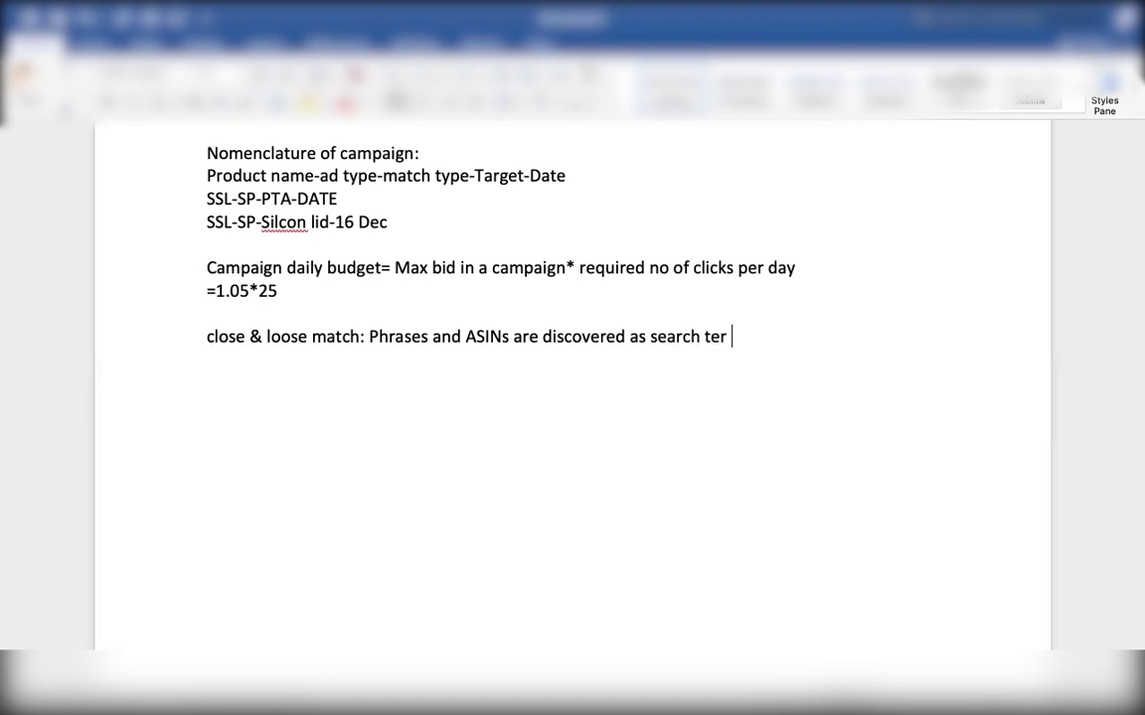
pyautogui.press('BackSpace')
pyautogui.press('BackSpace')
pyautogui.write('ms ()')
pyautogui.press('BackSpace')
pyautogui.write('STs)')
pyautogui.press('Return')
# Add the example line "Silicon lid and BOxyz" under the close and loose match note, followed by a blank line.
pyautogui.write('sili')
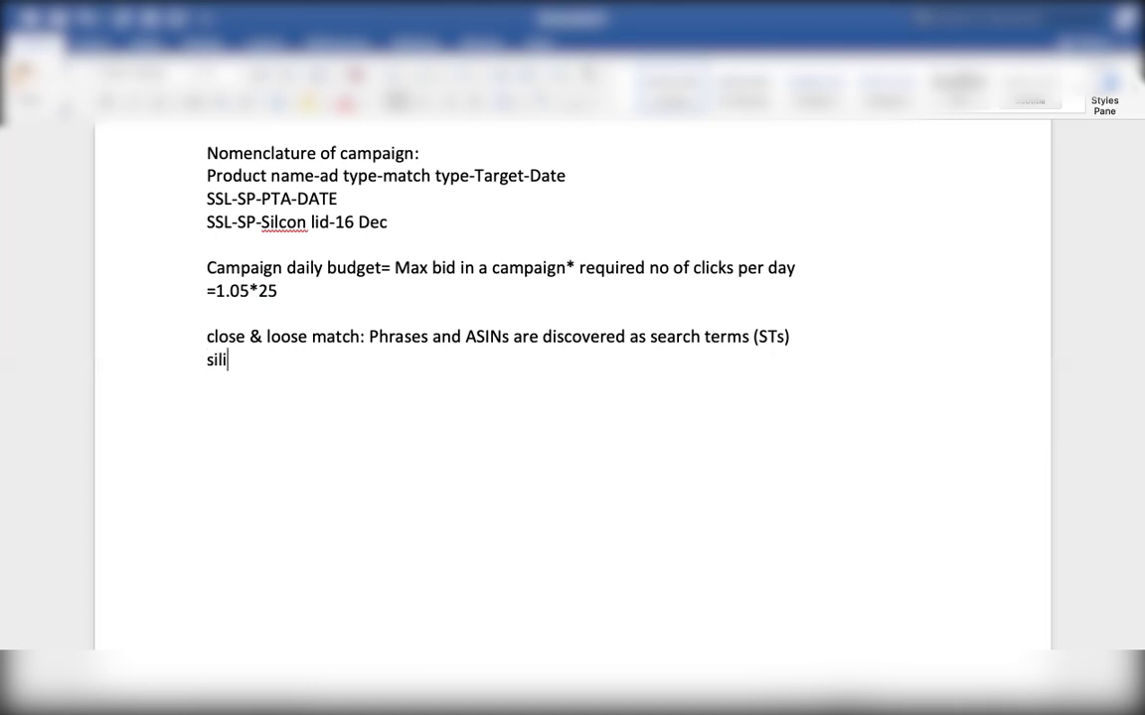
pyautogui.write('con lid and')
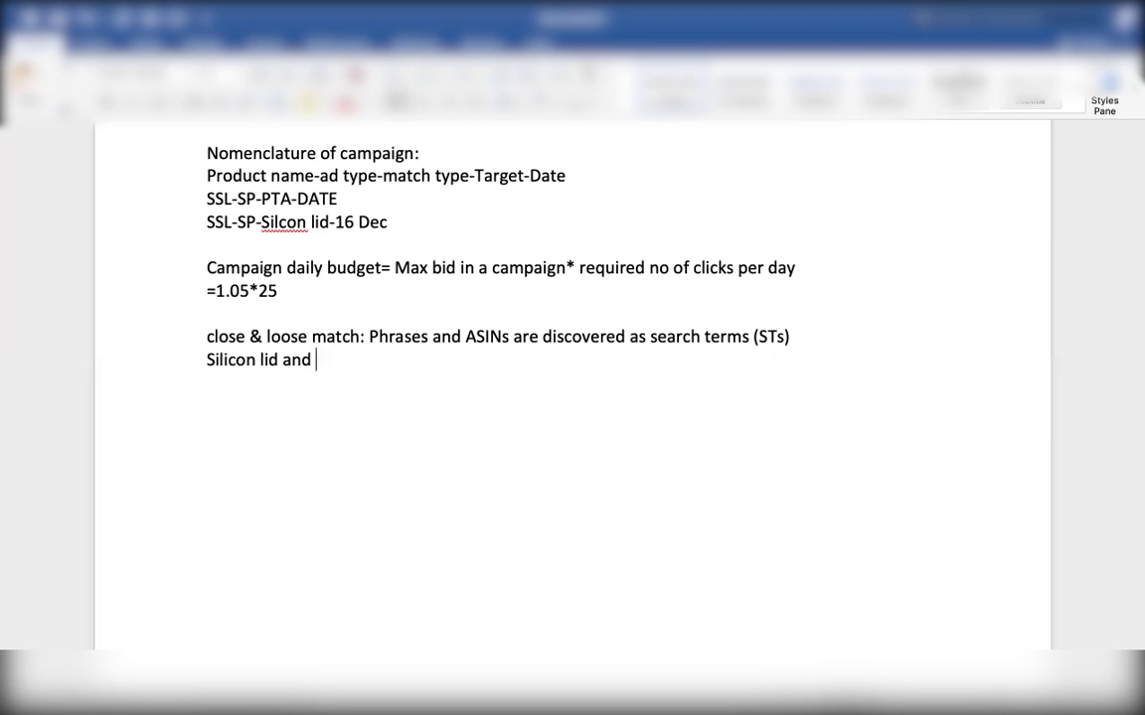
pyautogui.write(' Bo')
pyautogui.press('BackSpace')
pyautogui.write('Ox')
pyautogui.write('z')
pyautogui.press('Return')
pyautogui.press('Return')
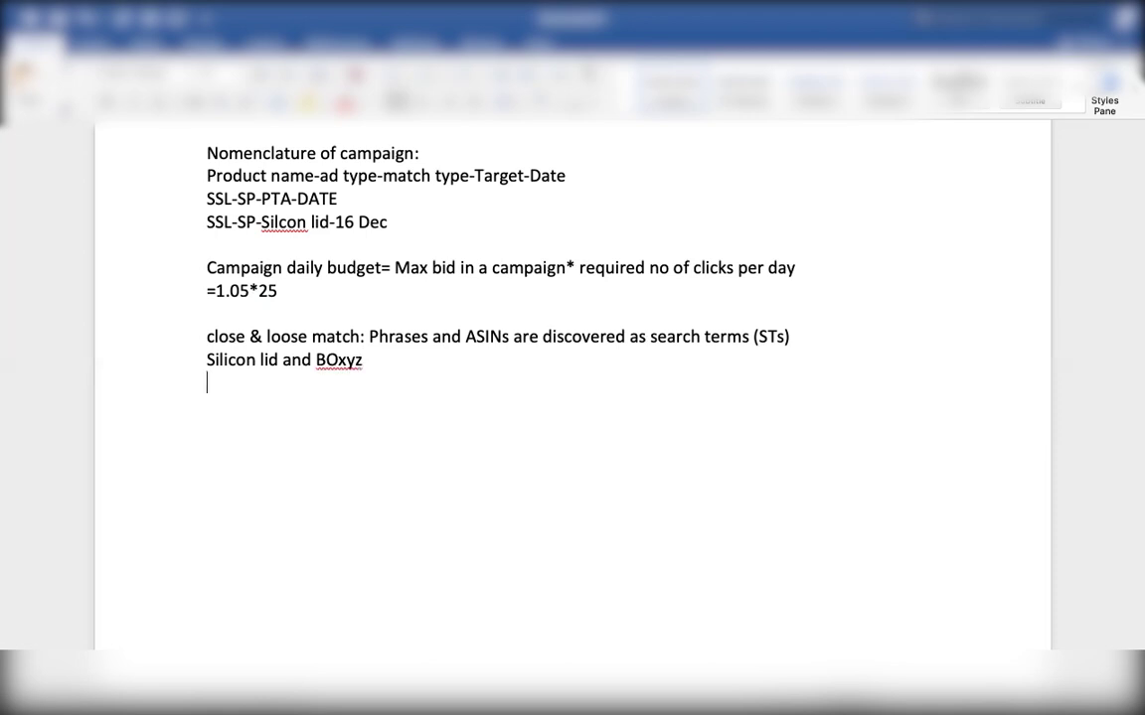
# Add the note "Sunstitute & complement: ASINs" beneath the search term example.
pyautogui.write('SUbstu')
pyautogui.press('BackSpace')
pyautogui.press('BackSpace')
pyautogui.press('BackSpace')
pyautogui.press('BackSpace')
pyautogui.press('BackSpace')
pyautogui.write('unstitute ')
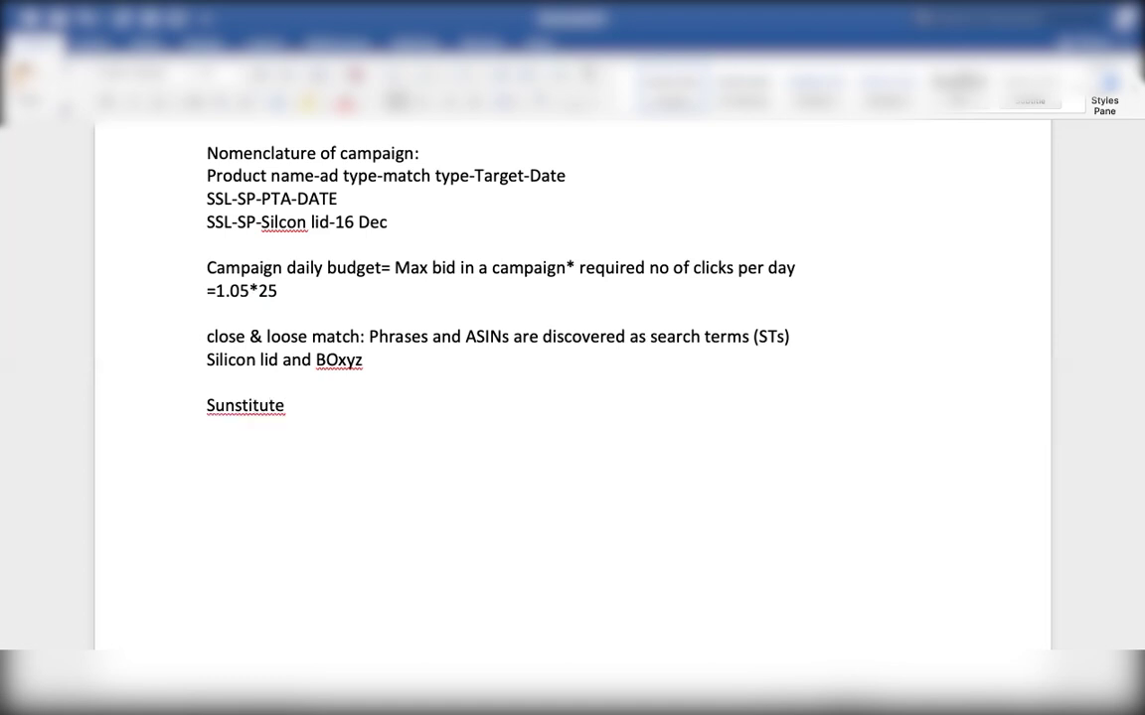
pyautogui.write('& complement: ')
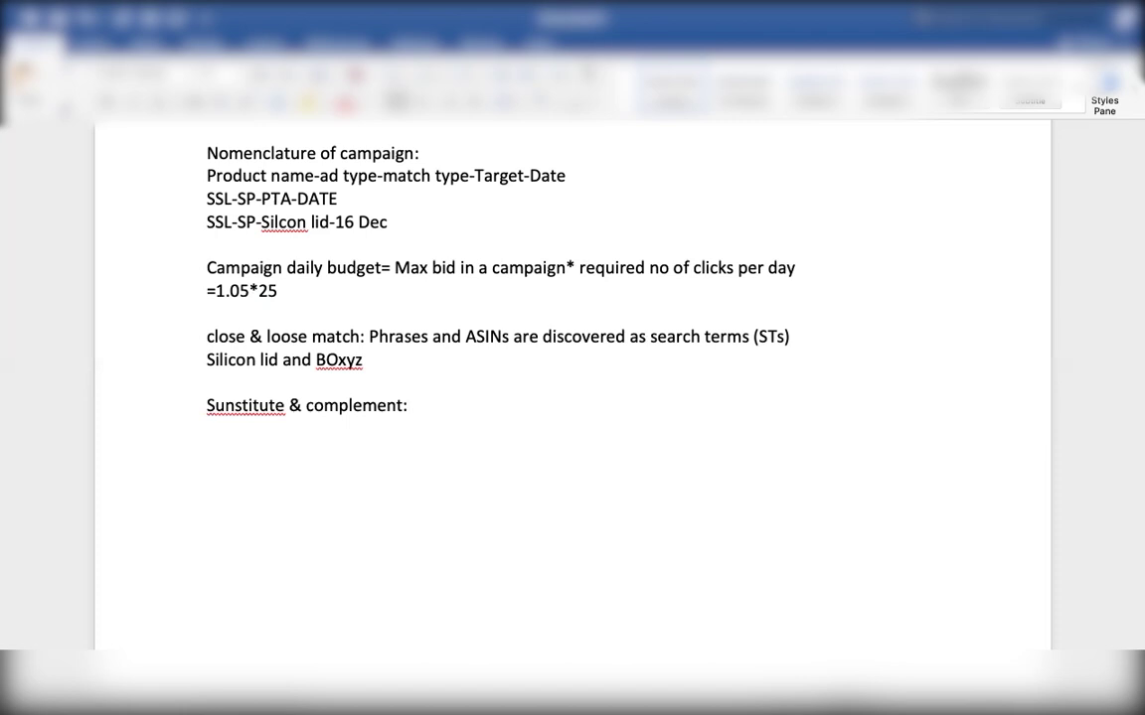
pyautogui.write('ASINs')
# Return to the campaign form in the browser and turn off the loose match, substitutes and complements targeting groups.
pyautogui.hotkey('ctrl', 'Up')
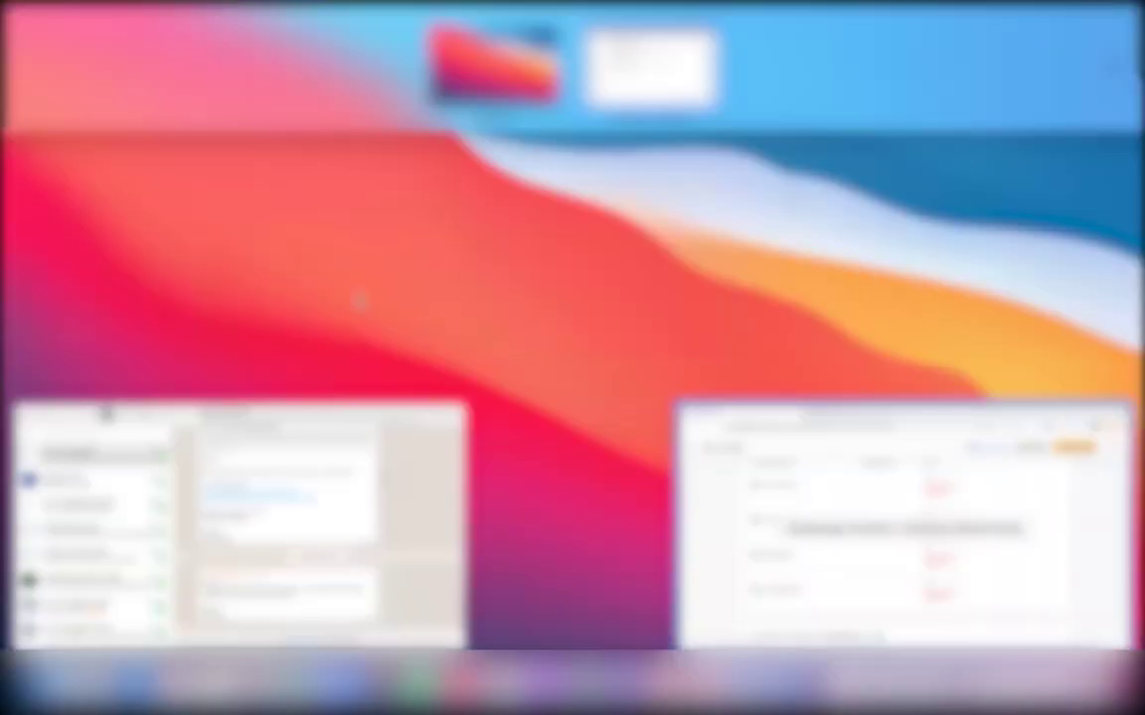
pyautogui.click(359, 300)
pyautogui.click(197, 314)
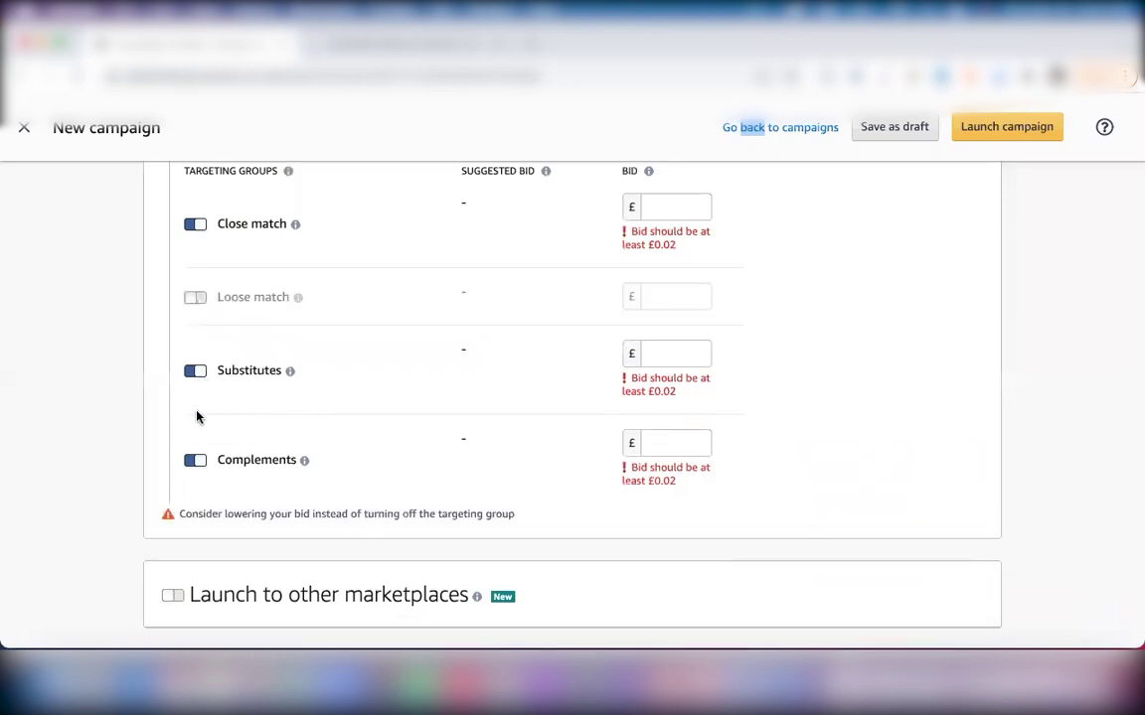
pyautogui.click(196, 372)
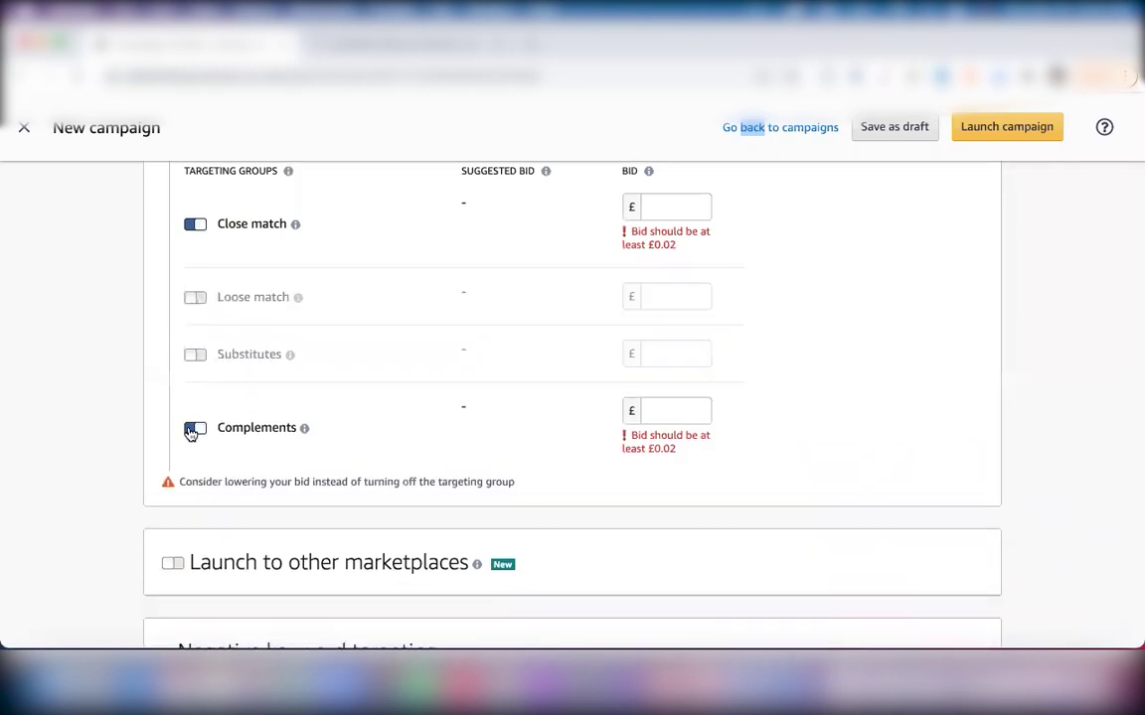
pyautogui.click(195, 429)
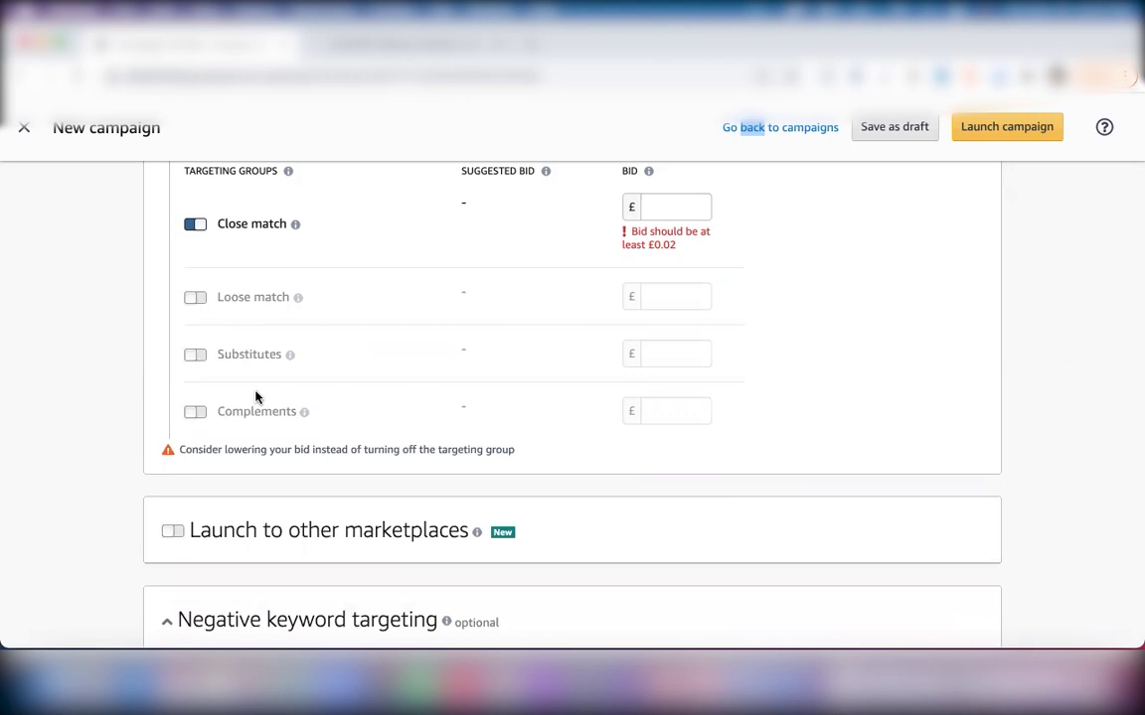
# Review the campaign's name, portfolio, dates, budget, targeting type and bidding strategy together with its targeting groups.
pyautogui.scroll(10, 345, 283)
pyautogui.scroll(10, 345, 281)
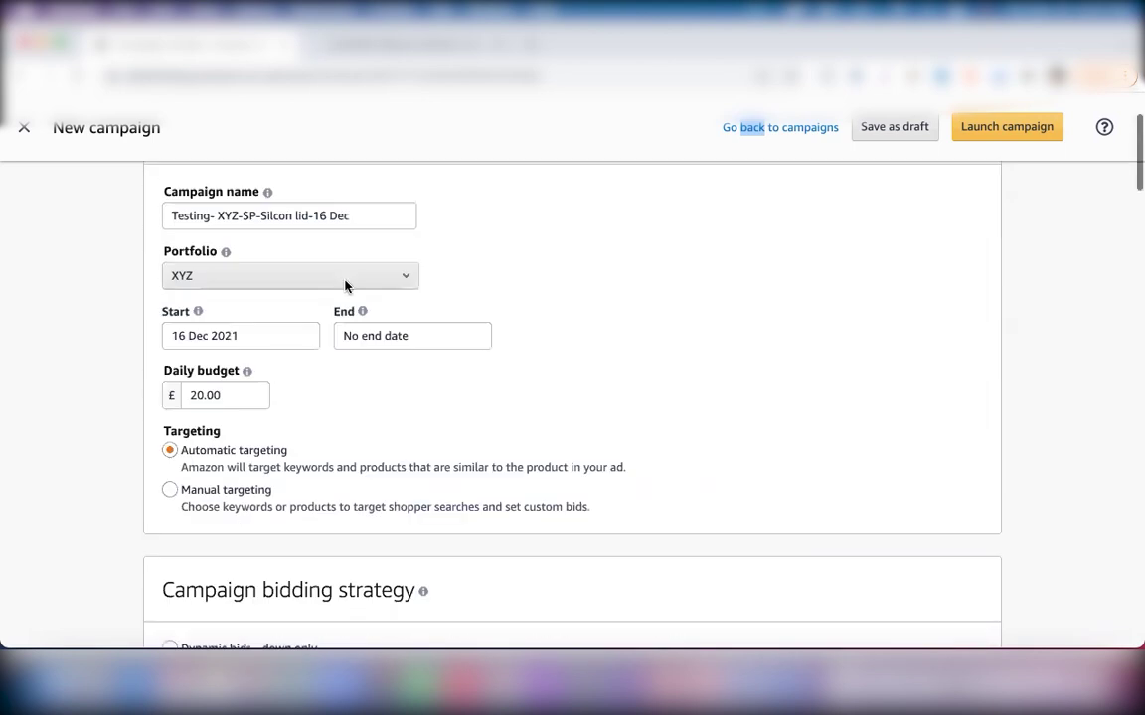
pyautogui.scroll(3, 312, 355)
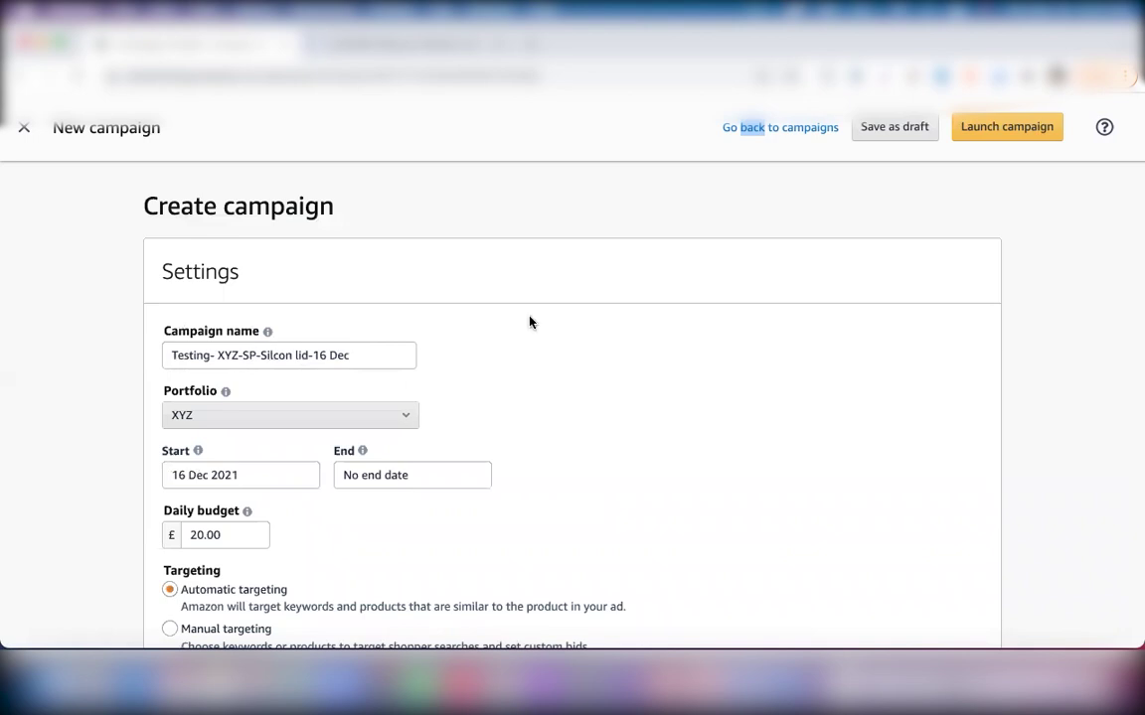
pyautogui.scroll(-1, 531, 322)
pyautogui.scroll(-5, 532, 322)
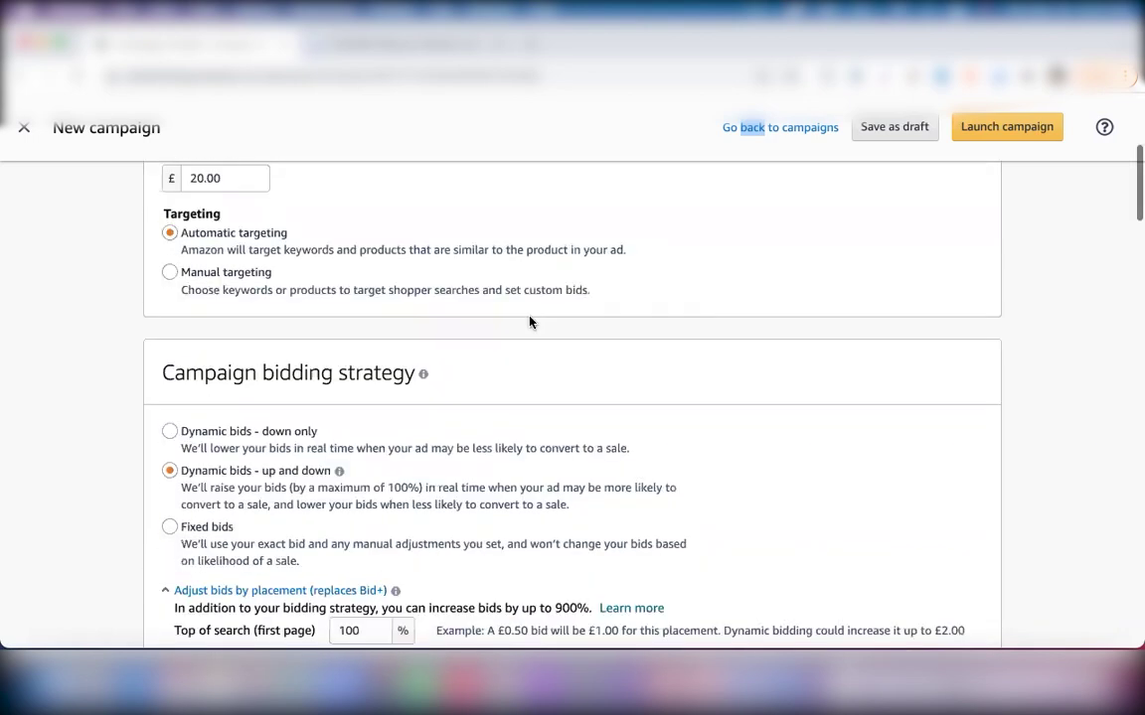
pyautogui.scroll(-10, 529, 321)
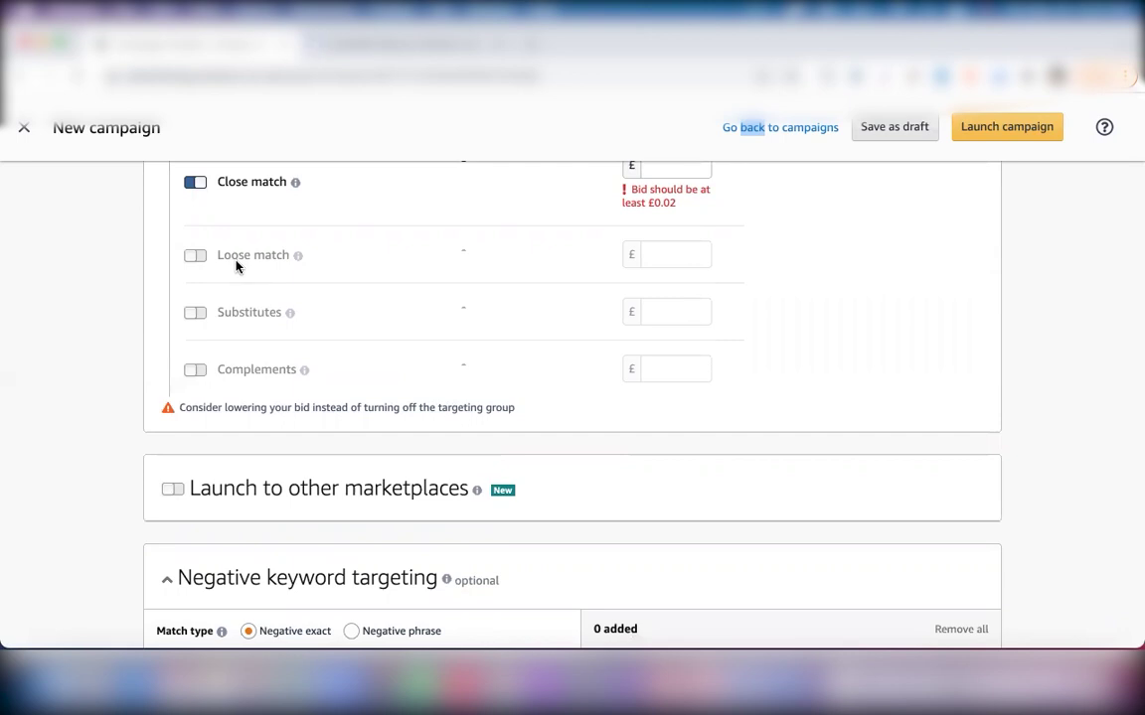
pyautogui.scroll(8, 236, 265)
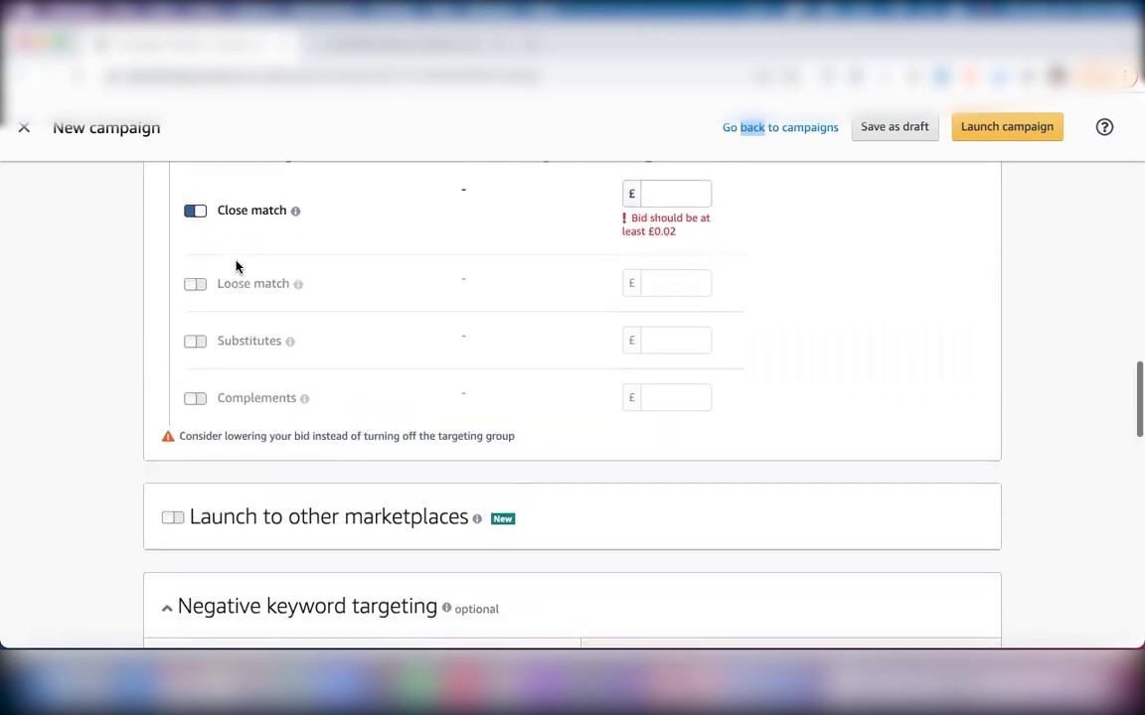
pyautogui.scroll(10, 239, 268)
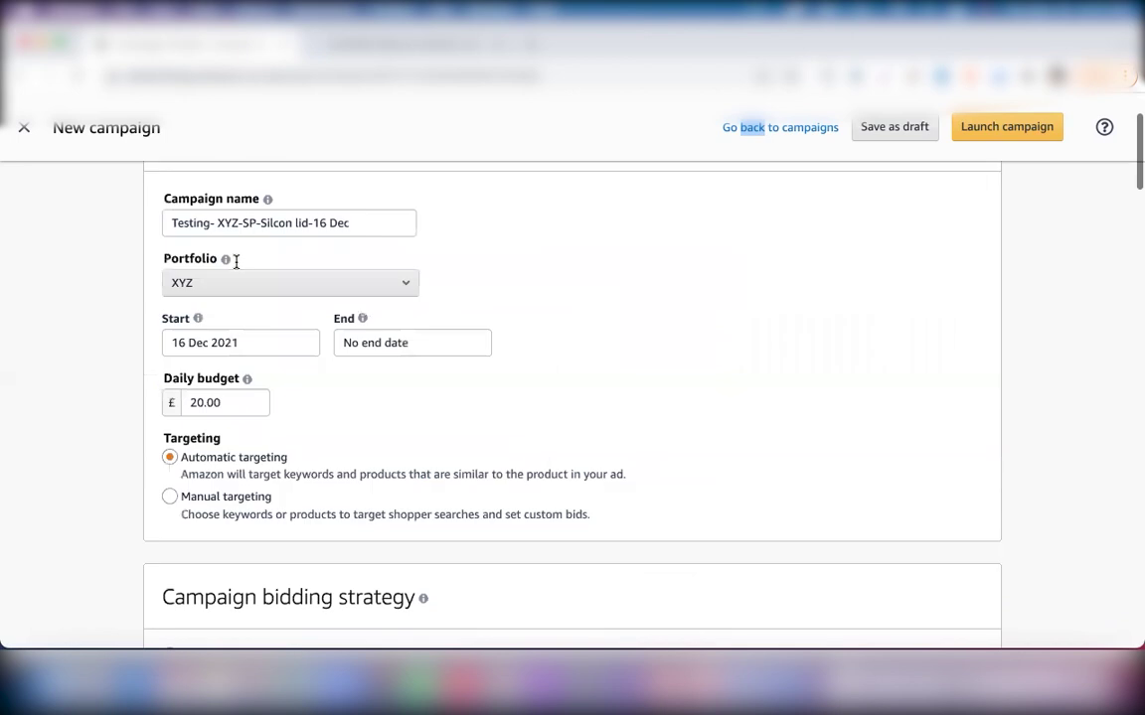
pyautogui.scroll(-3, 238, 268)
pyautogui.scroll(-4, 239, 268)
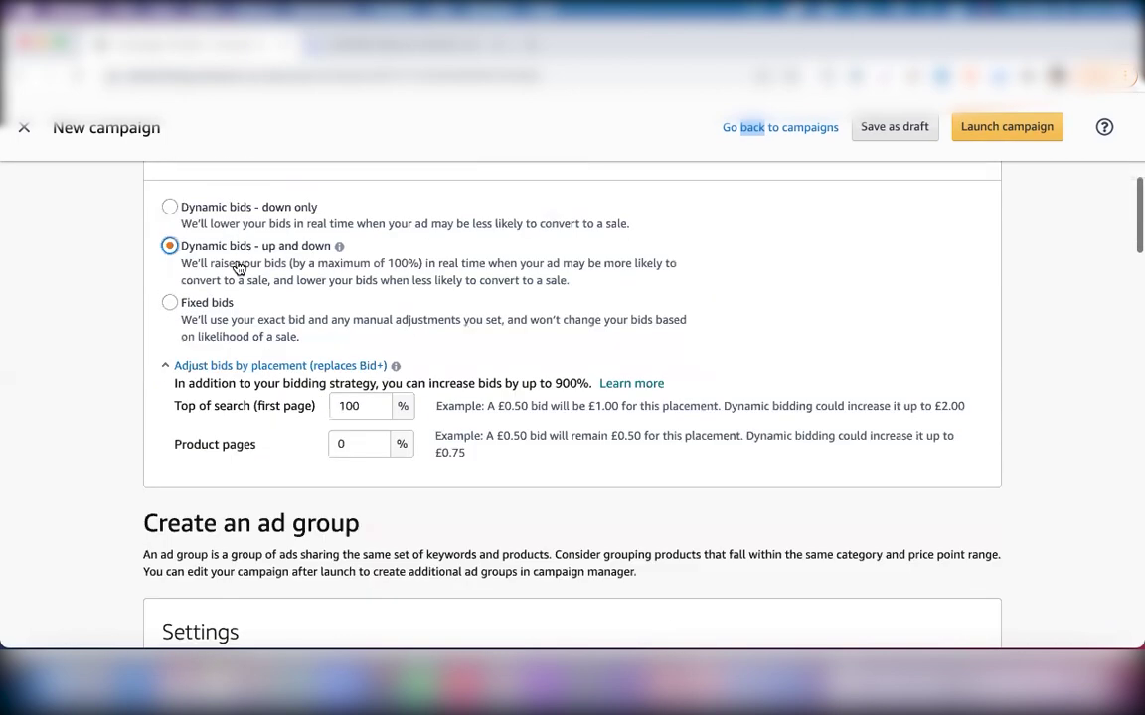
pyautogui.scroll(2, 261, 221)
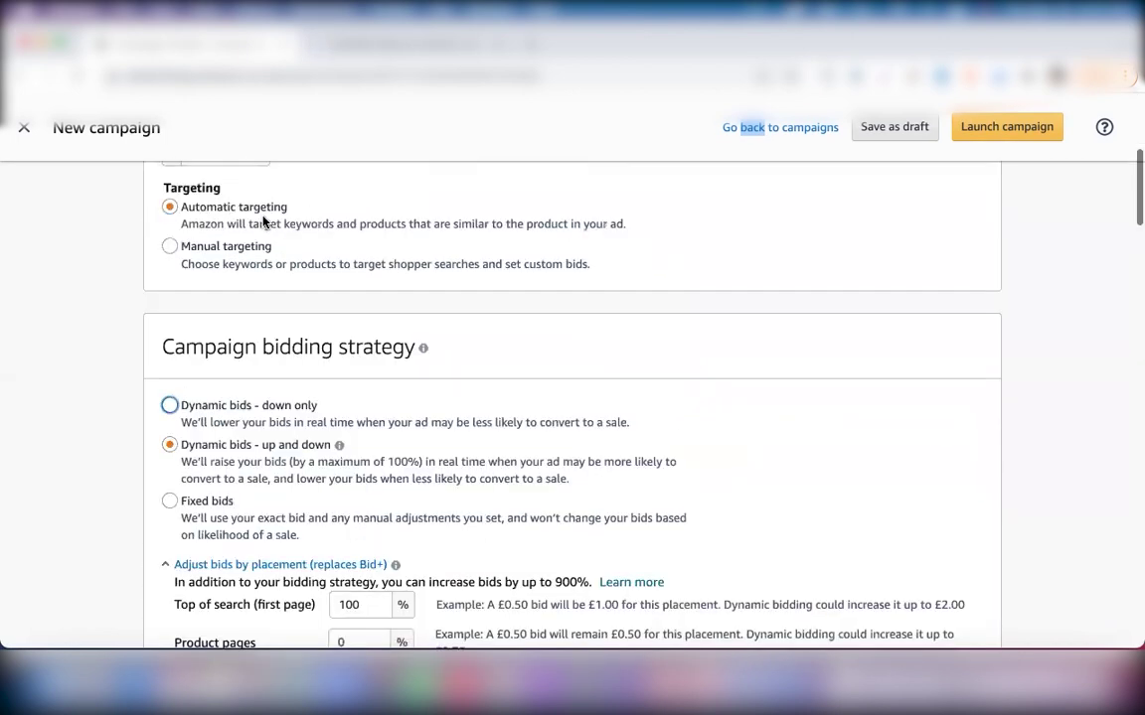
pyautogui.scroll(3, 263, 221)
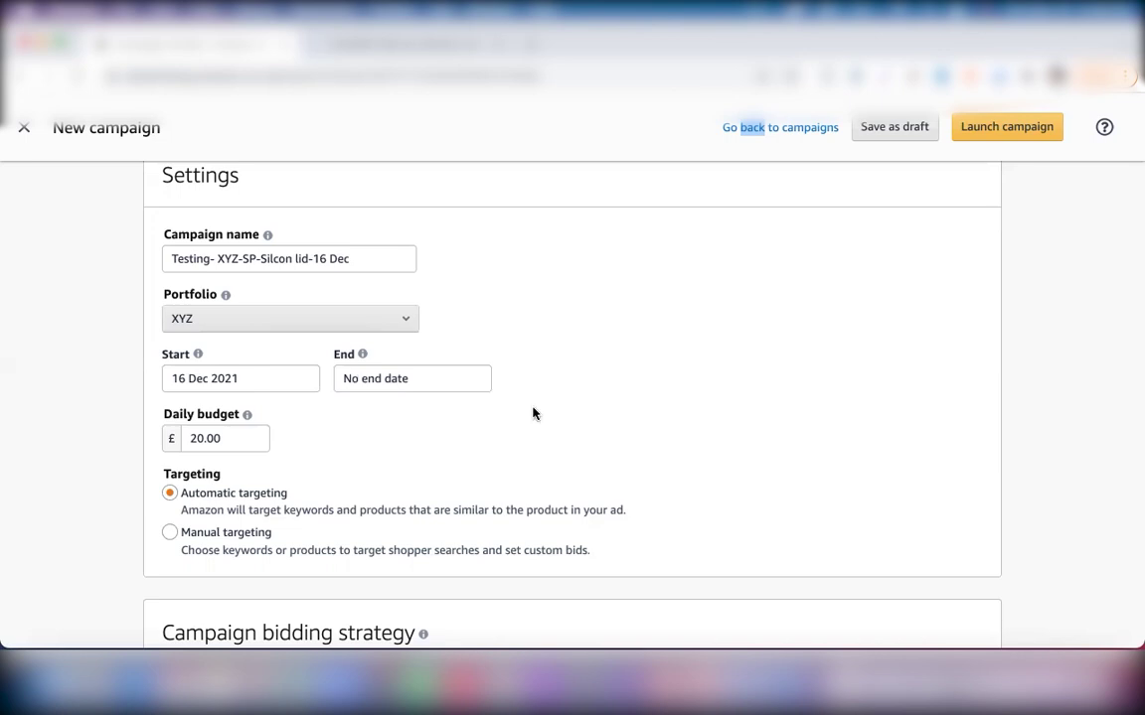
# Switch the campaign's targeting type from automatic to manual targeting.
pyautogui.scroll(-1, 533, 413)
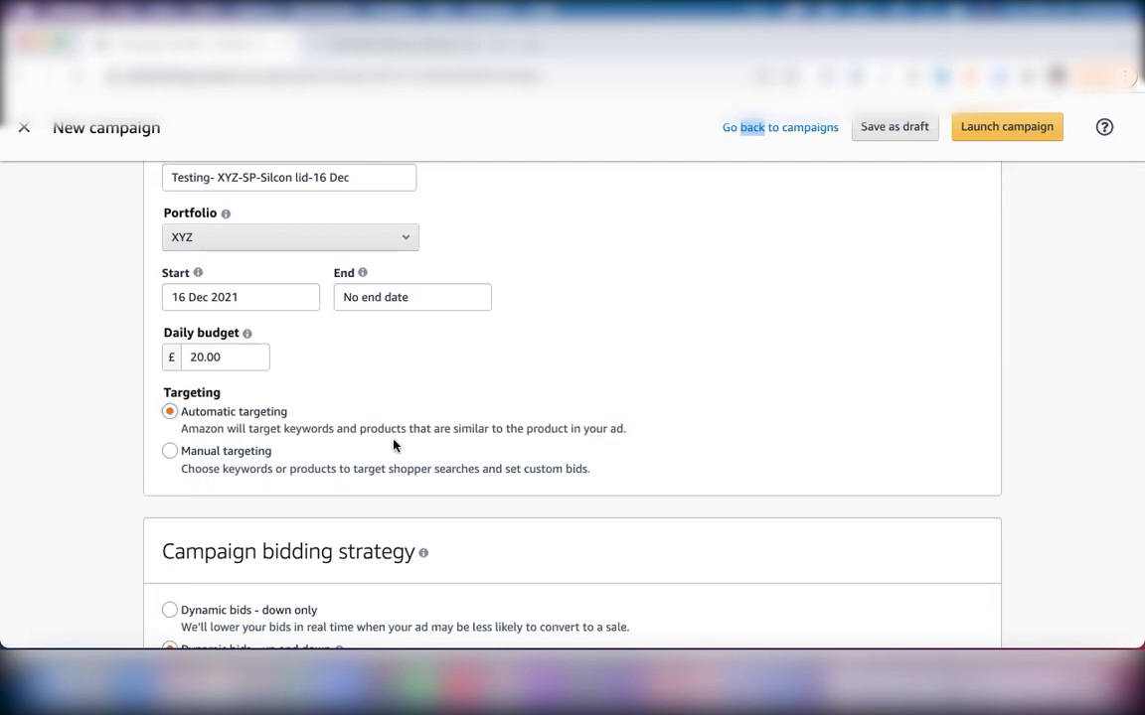
pyautogui.scroll(-1, 394, 446)
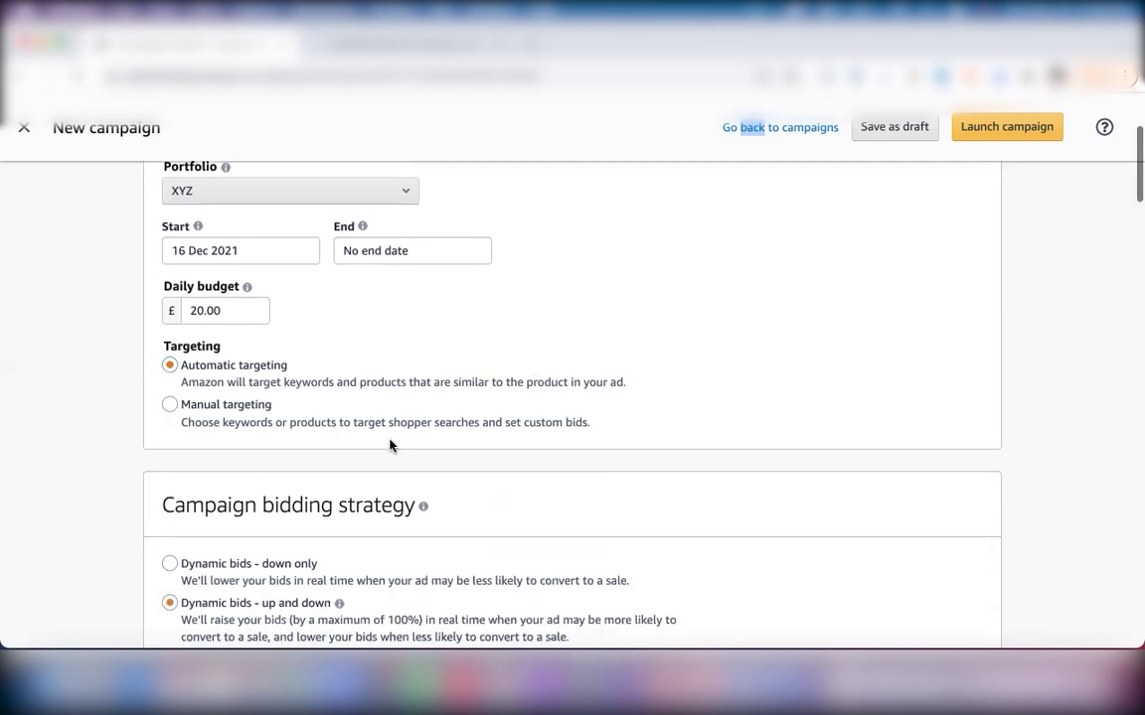
pyautogui.click(170, 406)
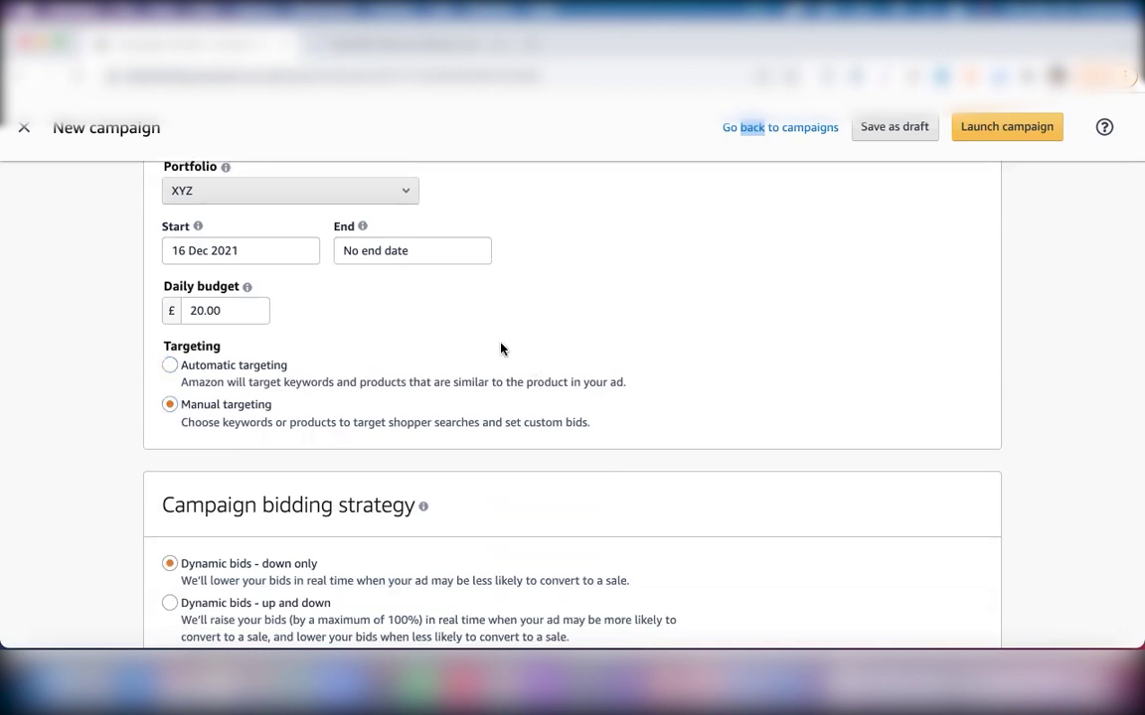
pyautogui.scroll(-3, 493, 368)
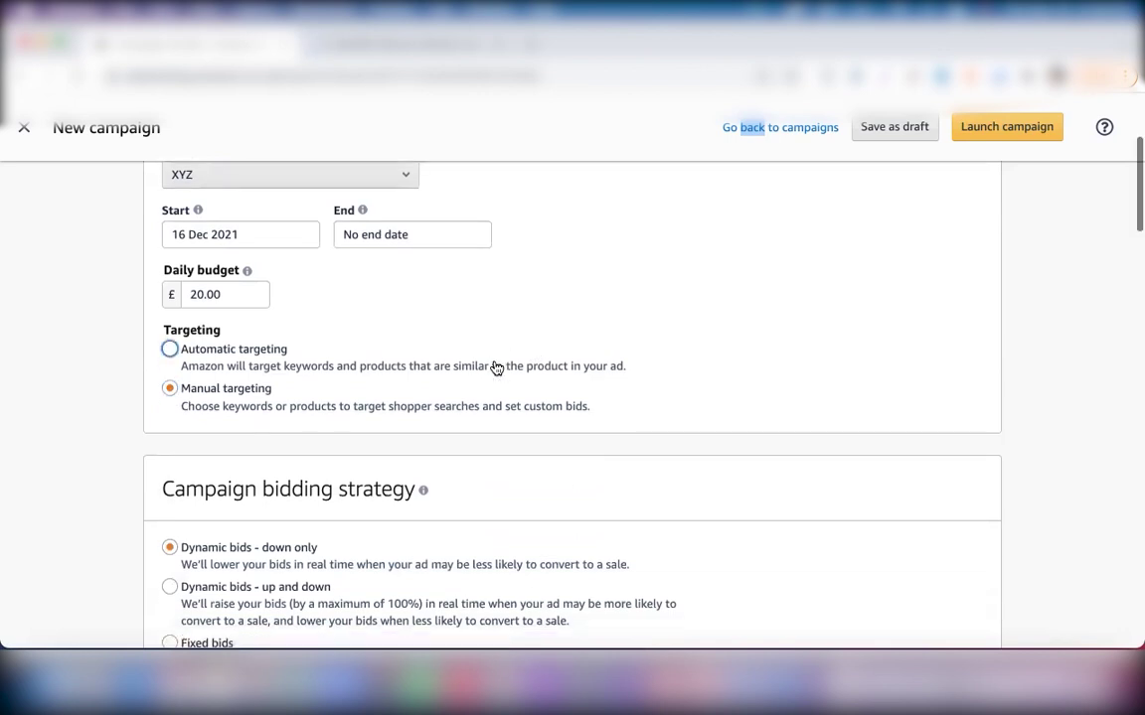
pyautogui.click(248, 417)
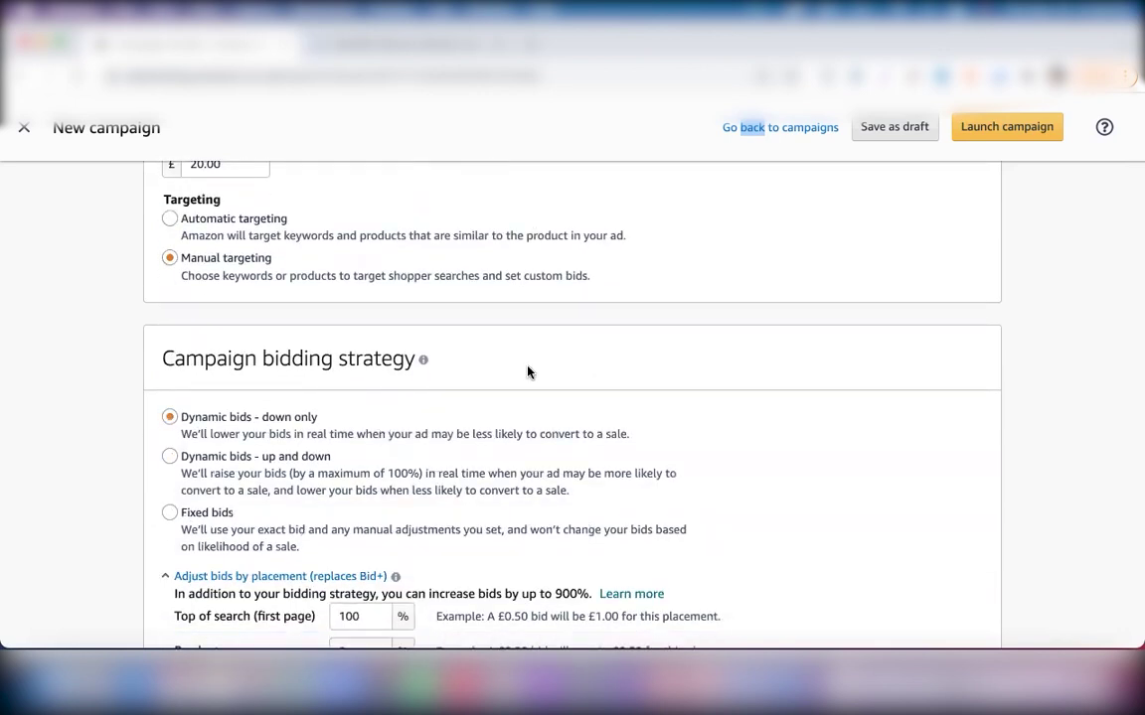
# Choose keyword targeting as the ad group's targeting type and look over the keyword targeting section.
pyautogui.scroll(-5, 528, 371)
pyautogui.scroll(-10, 528, 372)
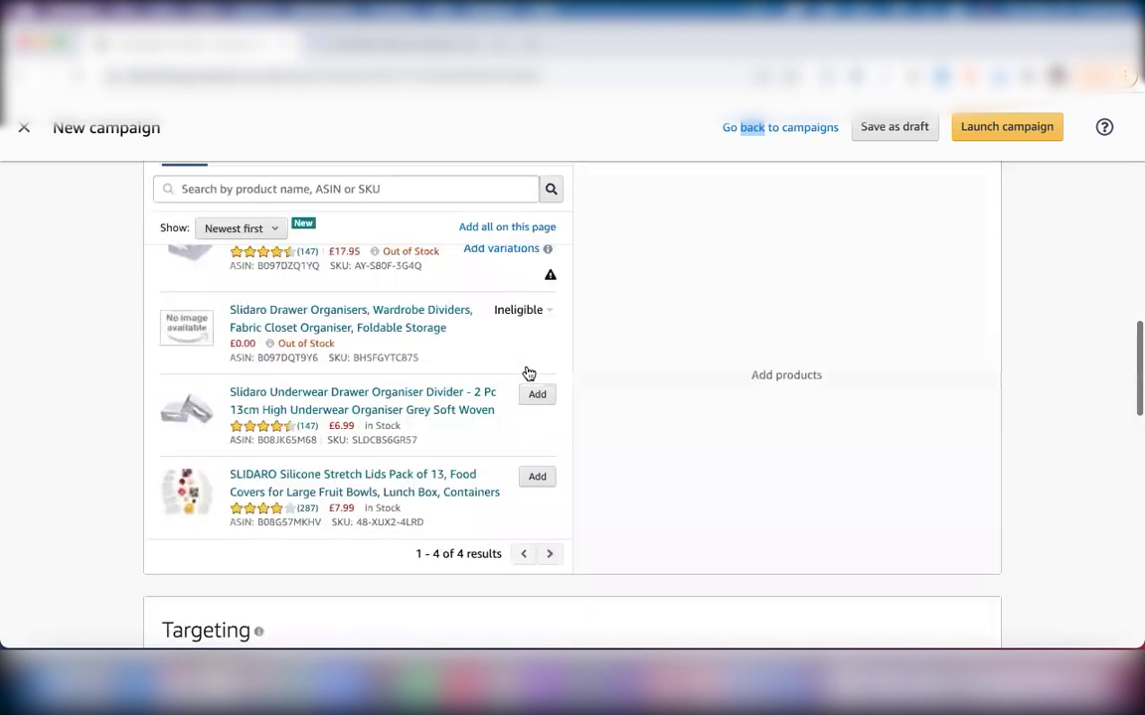
pyautogui.scroll(-8, 528, 373)
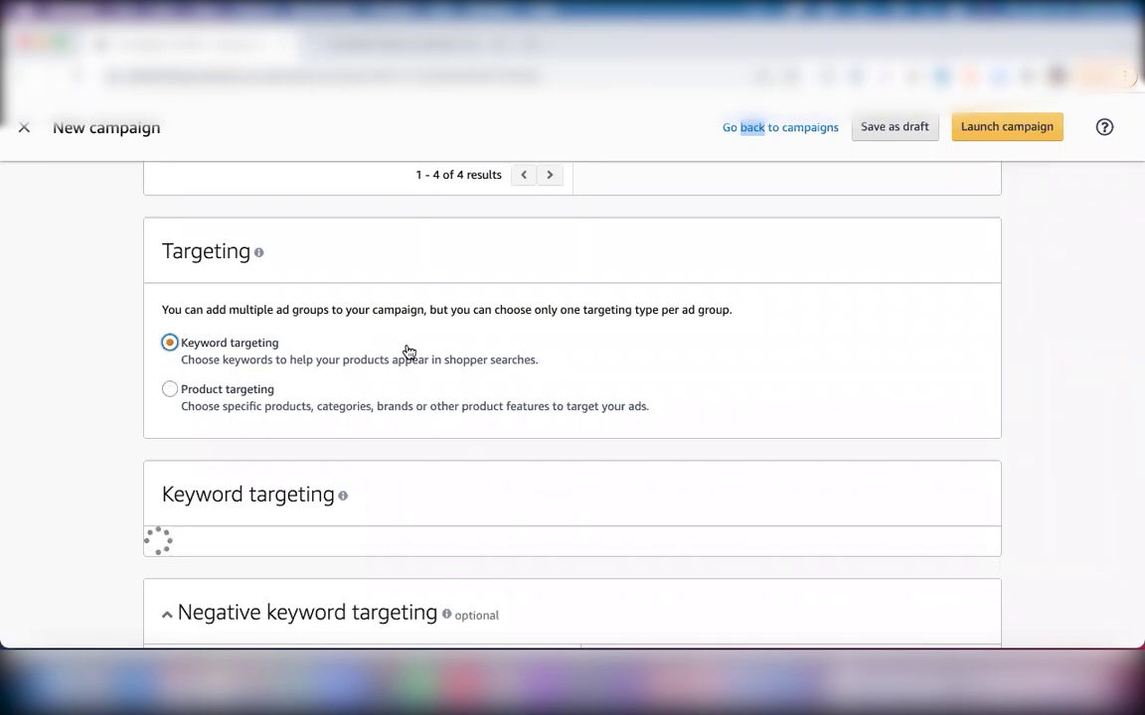
pyautogui.scroll(-3, 407, 352)
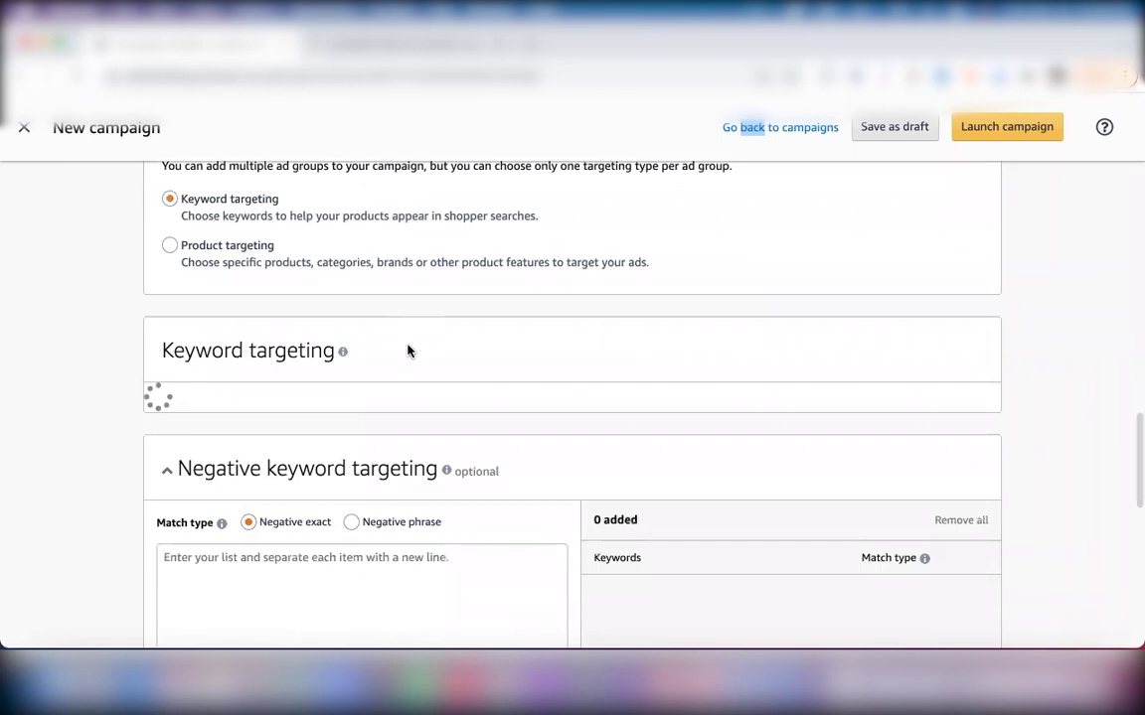
pyautogui.scroll(-1, 408, 351)
pyautogui.scroll(2, 408, 350)
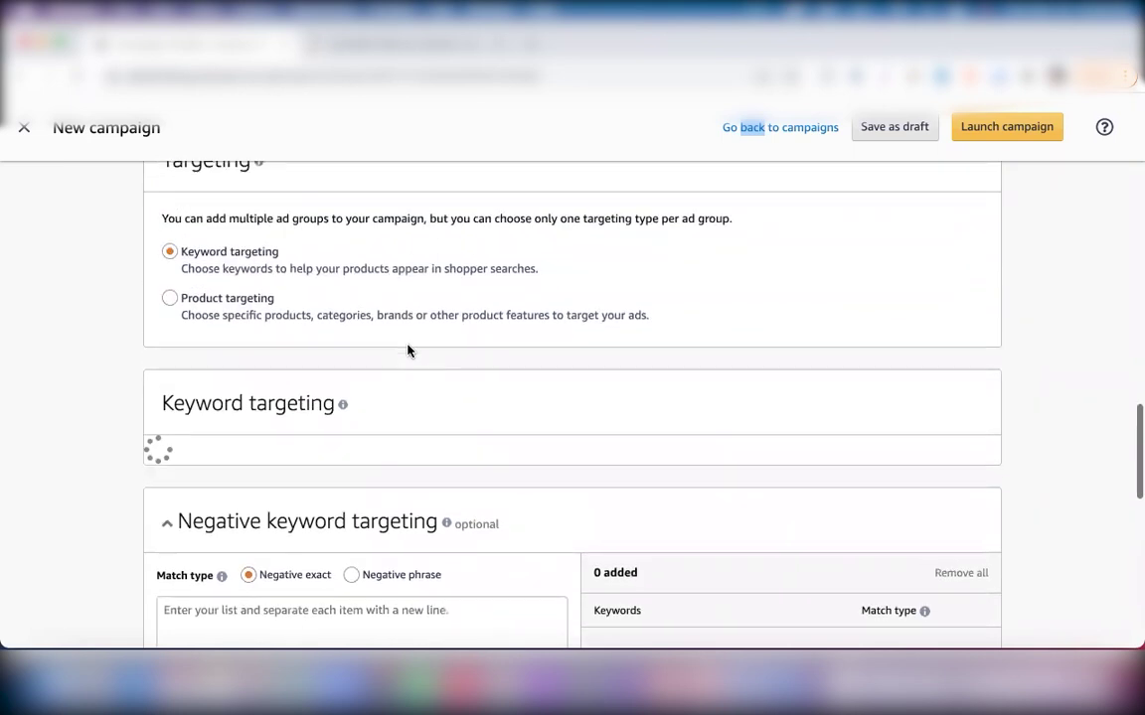
pyautogui.scroll(-2, 373, 412)
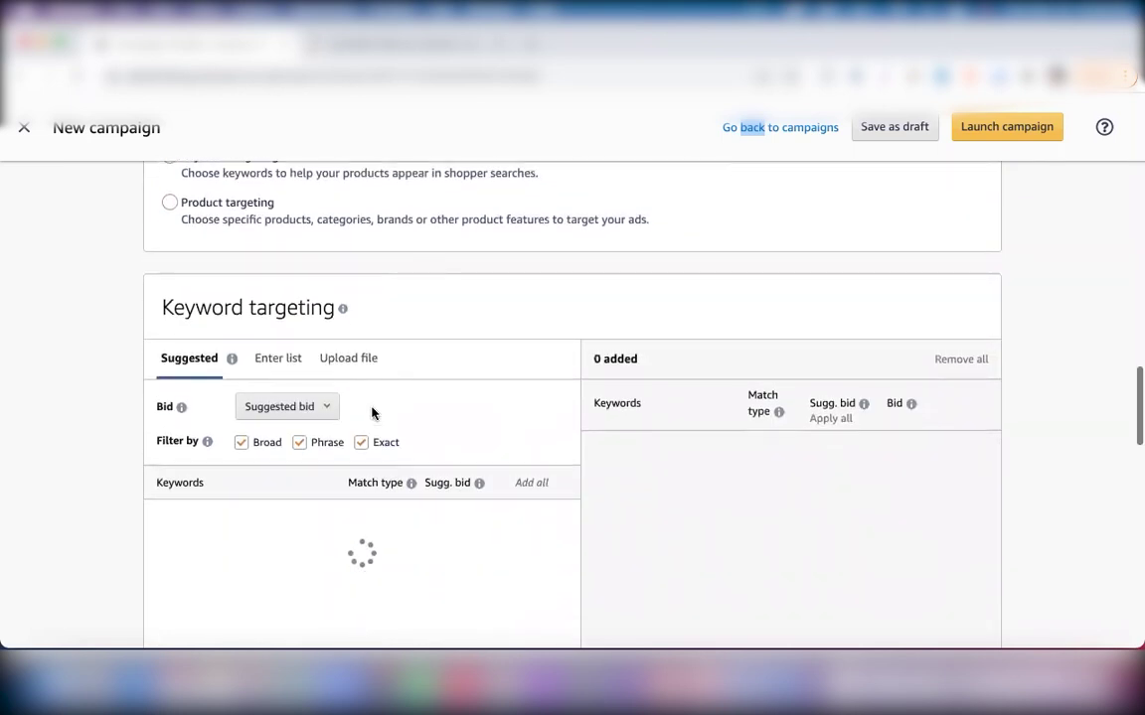
pyautogui.scroll(-1, 373, 411)
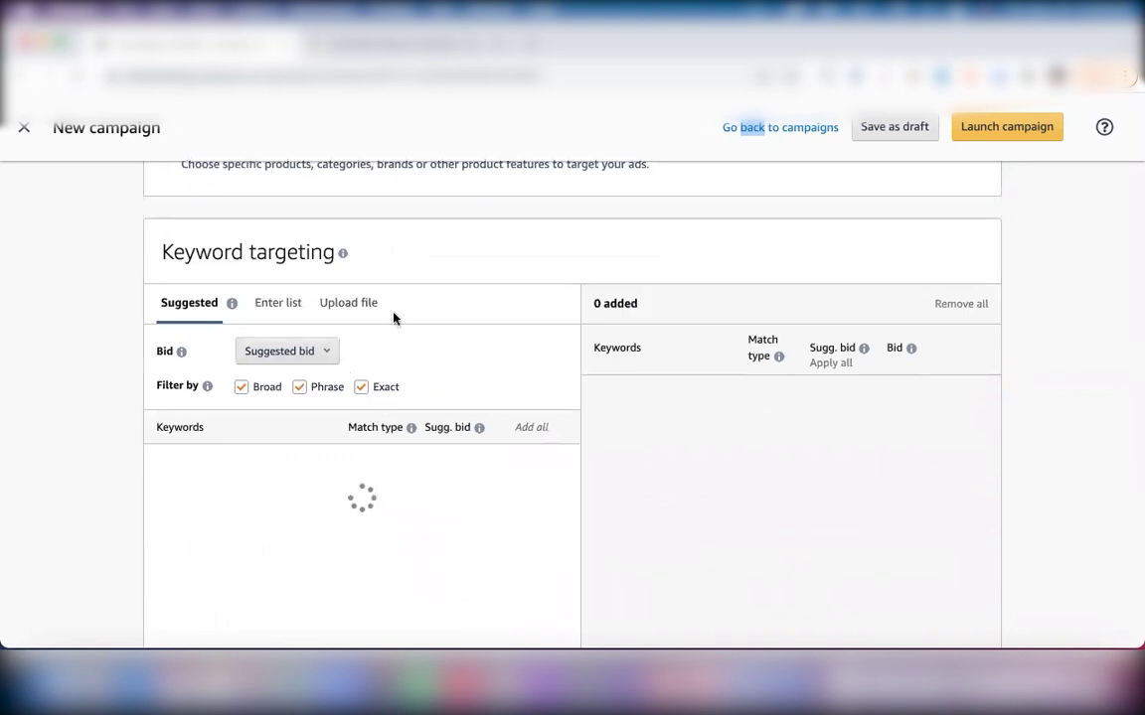
# View the file upload option for keywords, and switch to entering a custom keyword list.
pyautogui.click(345, 304)
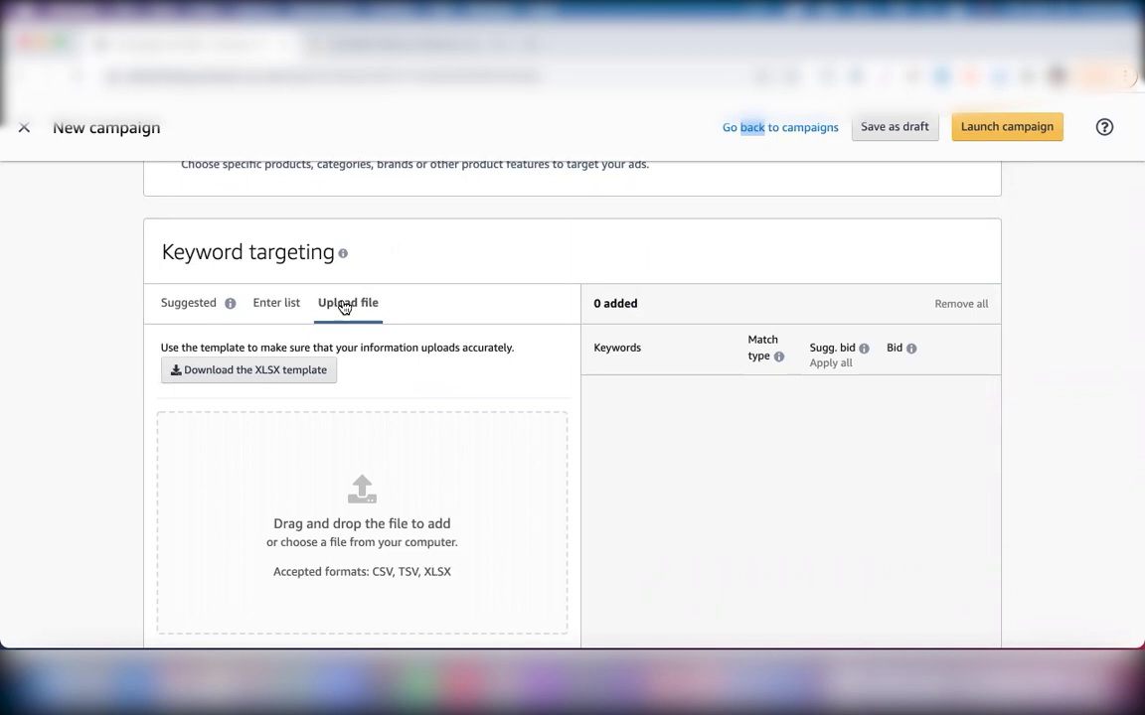
pyautogui.click(282, 300)
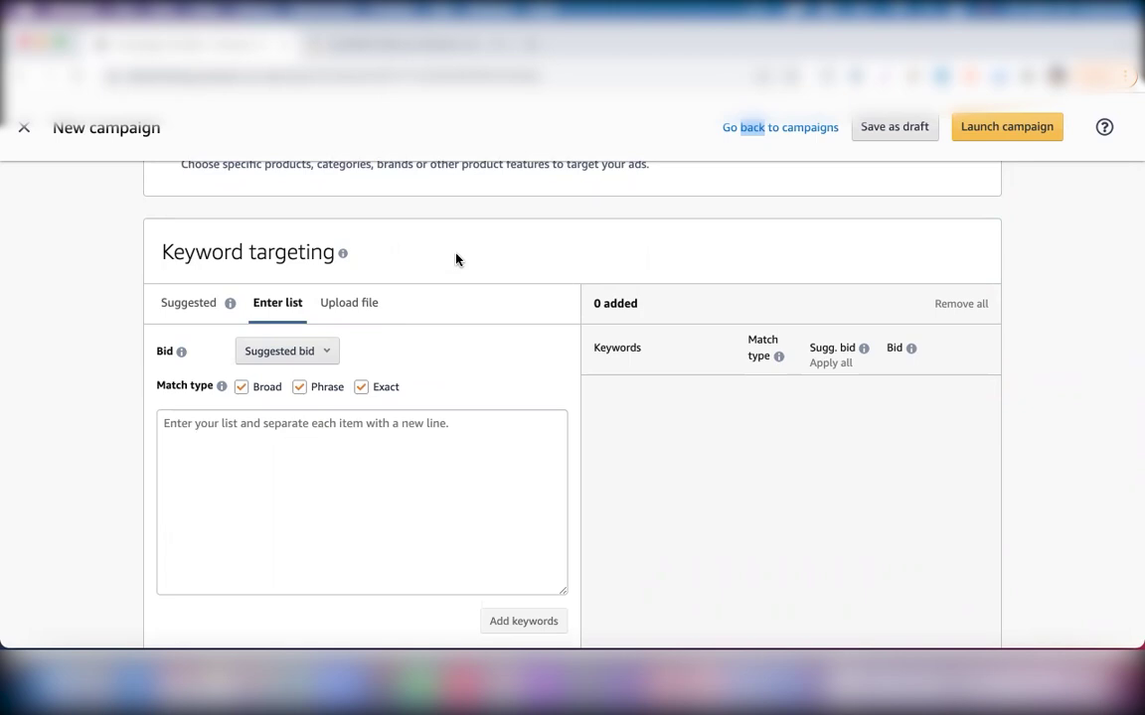
pyautogui.click(201, 428)
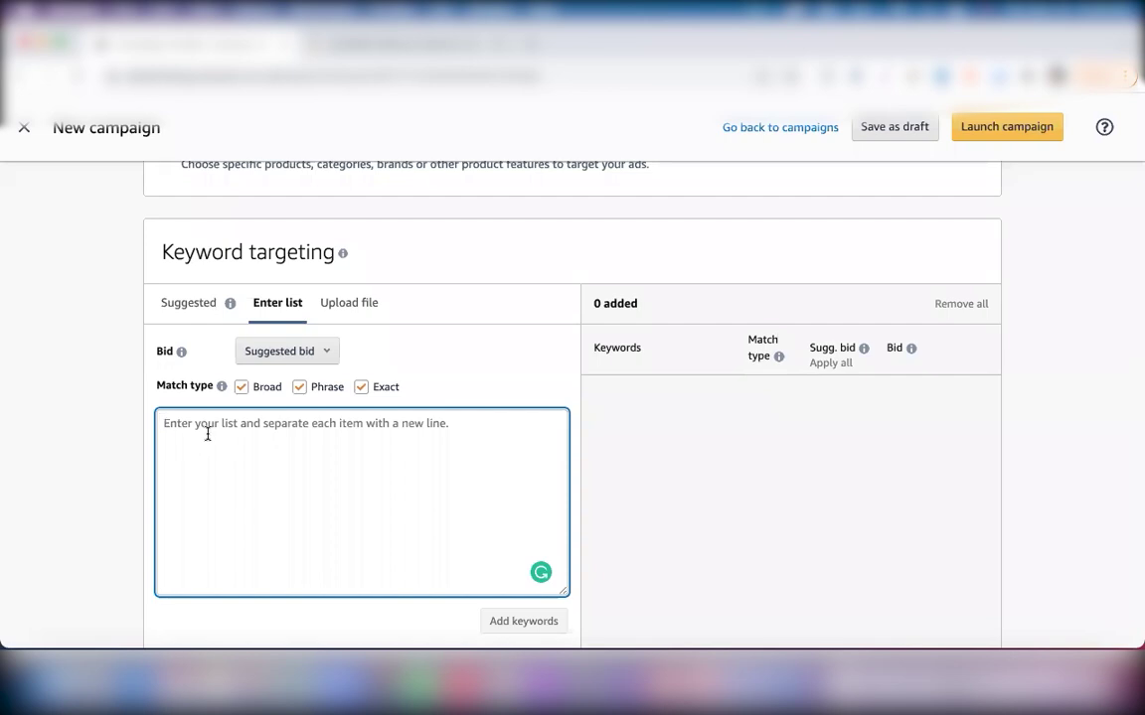
# Enter the keyword "Silicone lid" in the keyword targeting list.
pyautogui.write('Silicon')
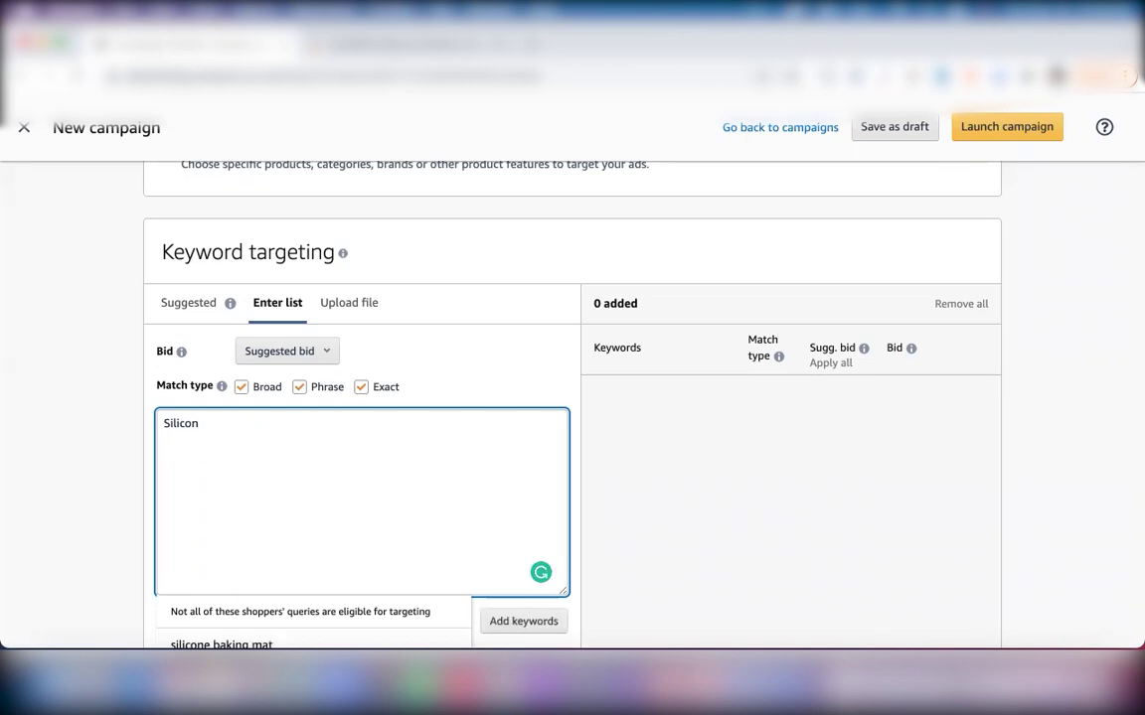
pyautogui.write('e lid')
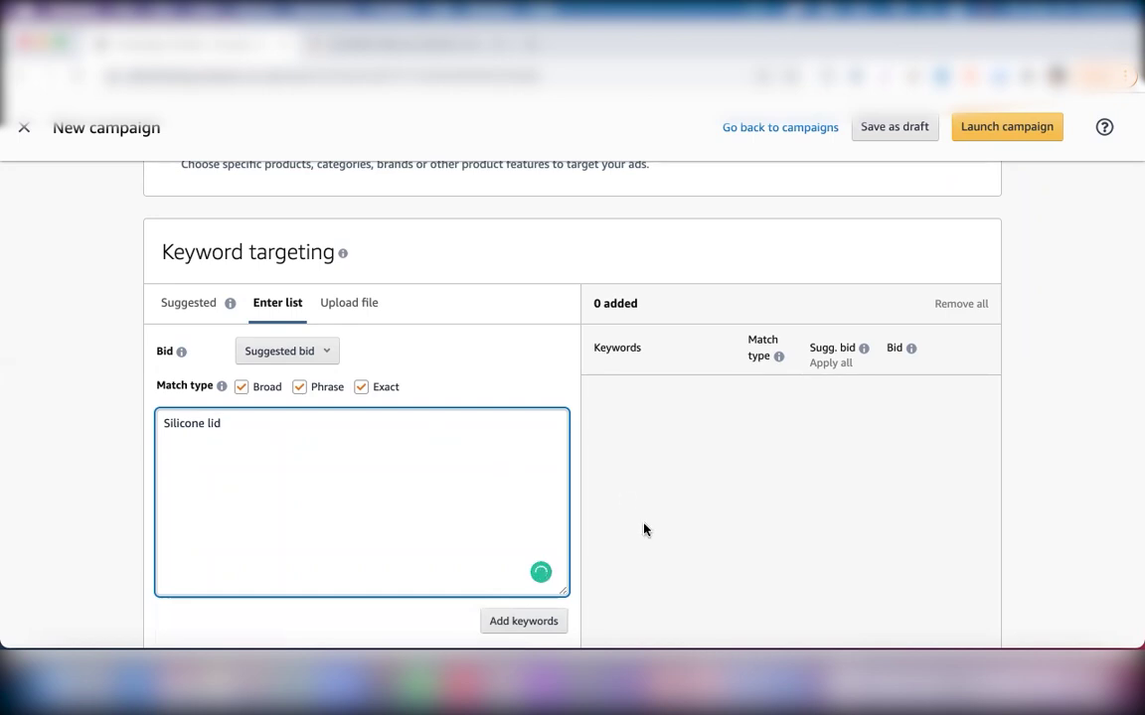
# Switch to the Word notes and add the line "Campaign>ad group/s> ad/s" below the existing text.
pyautogui.click(741, 685)
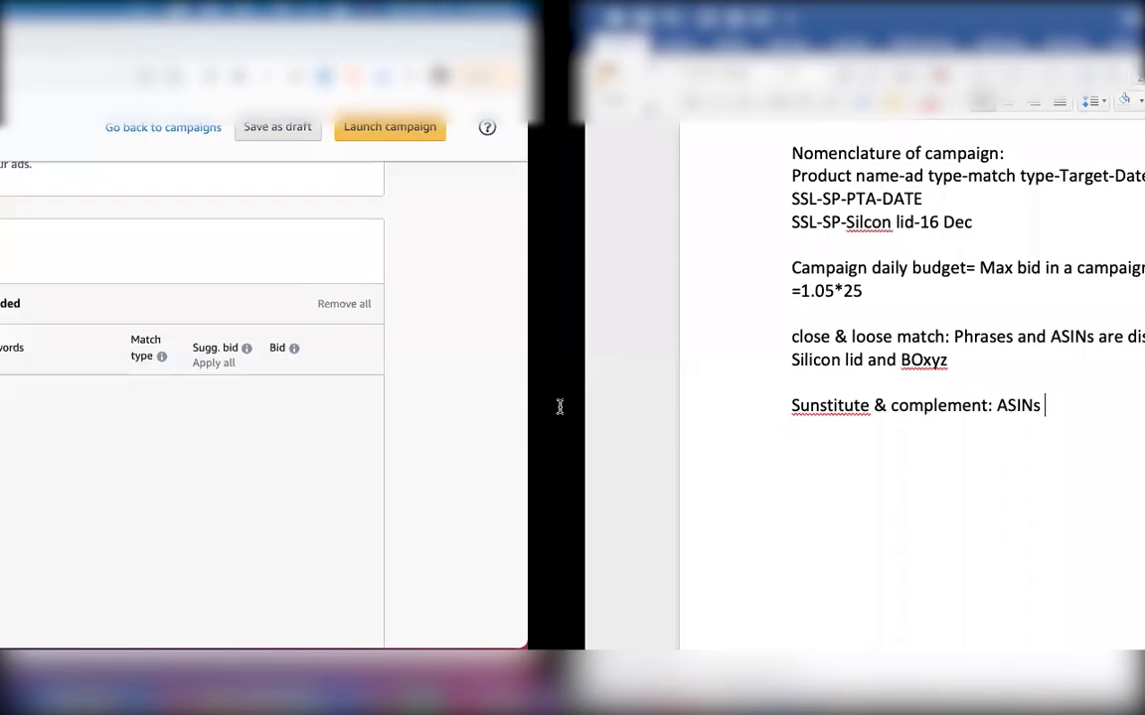
pyautogui.press('Return')
pyautogui.press('Return')
pyautogui.press('Return')
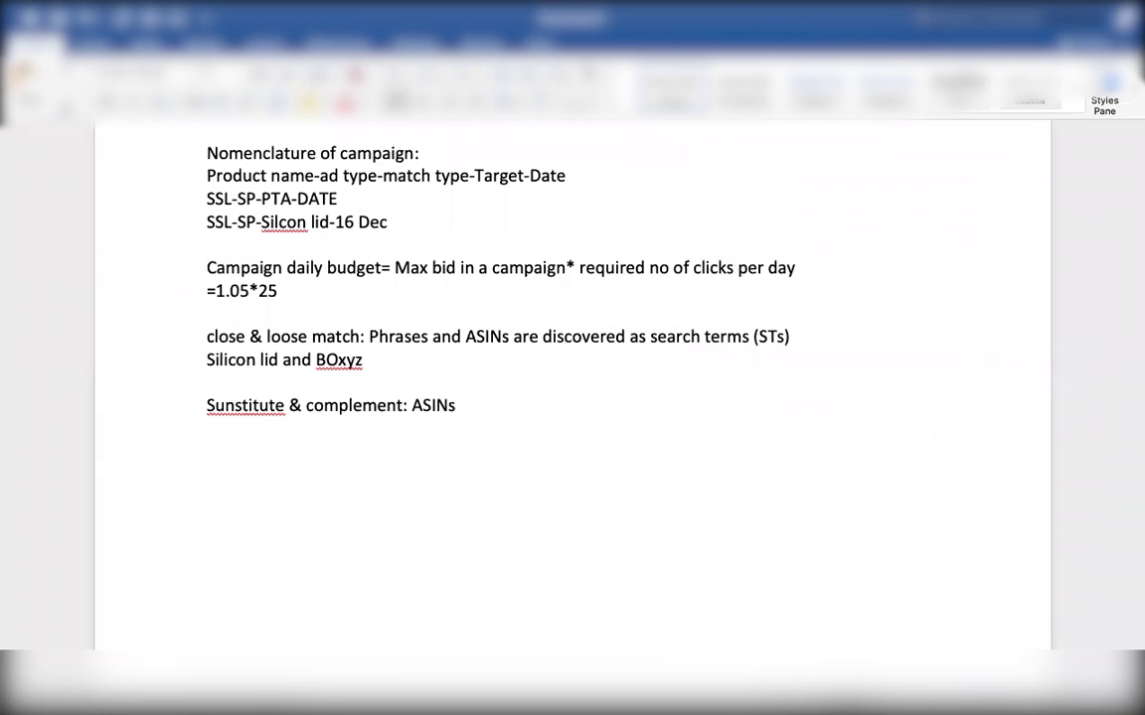
pyautogui.write('Campaign')
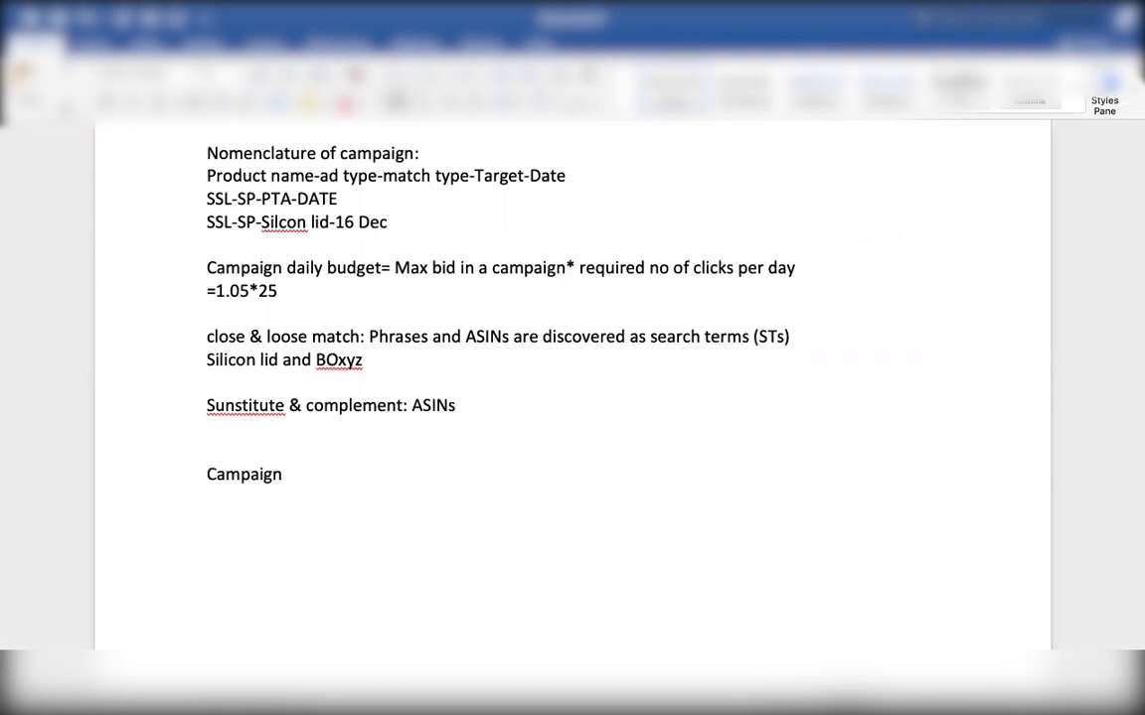
pyautogui.write('>ad groups')
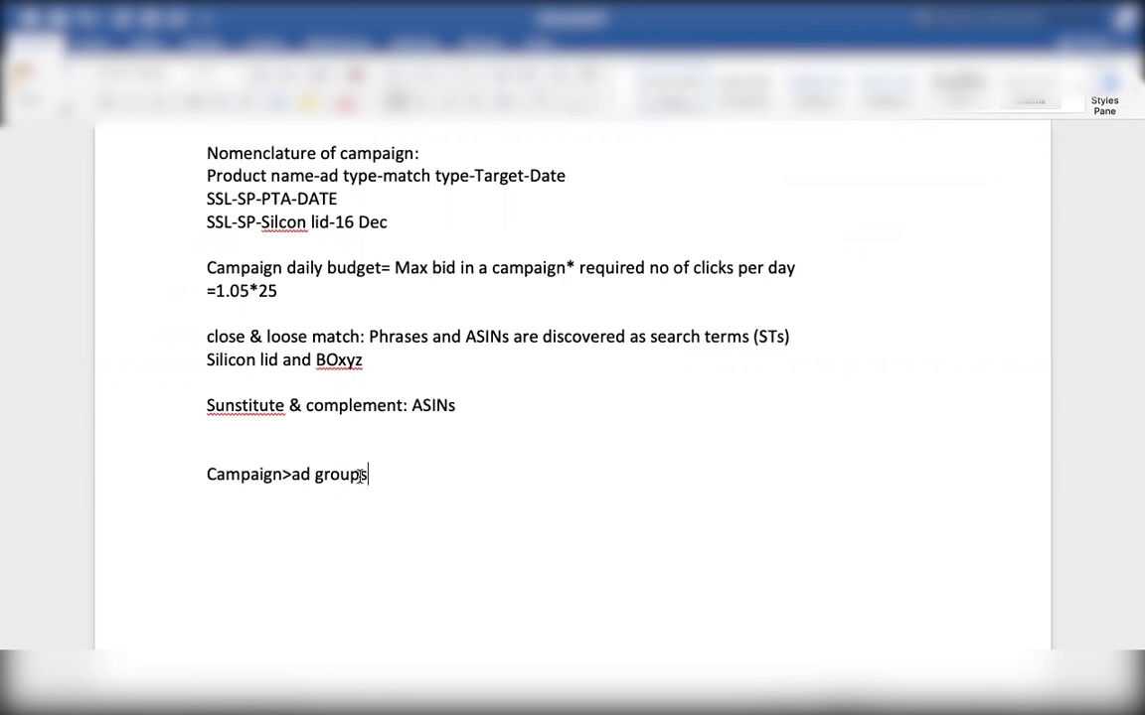
pyautogui.write('/')
pyautogui.click(389, 476)
pyautogui.write('> ad?')
pyautogui.press('BackSpace')
pyautogui.write('/s')
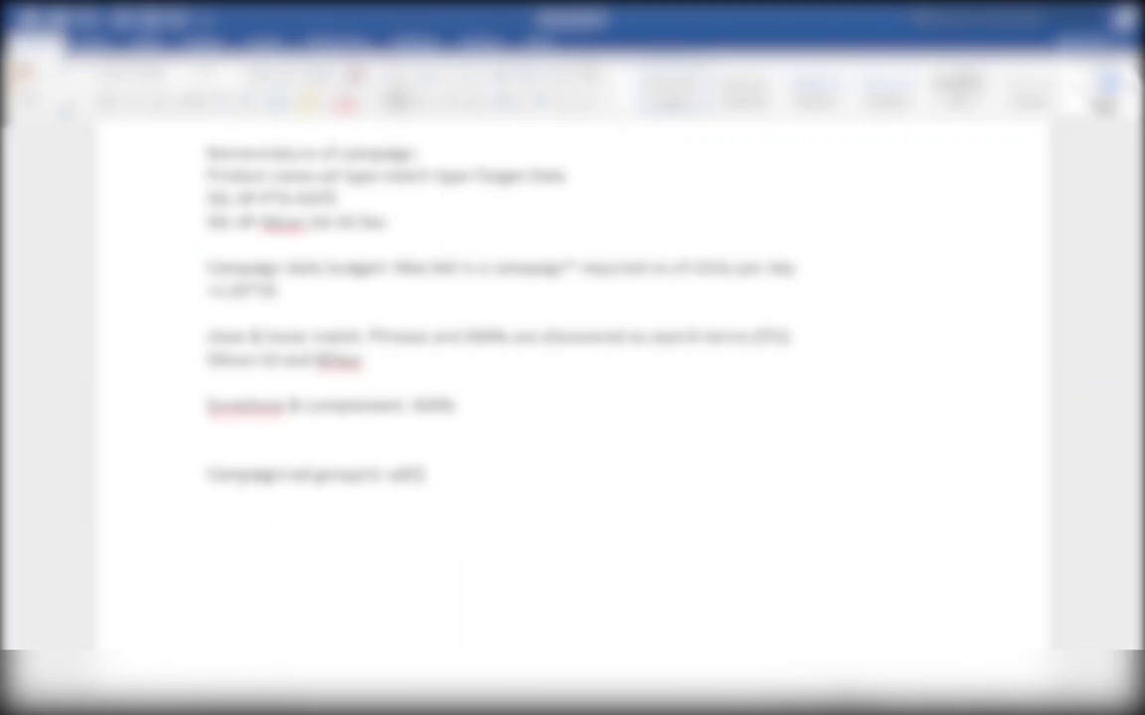
# Return to the New campaign page in the browser and exclude Broad and Phrase match types, keeping only Exact.
pyautogui.hotkey('ctrl', 'Up')
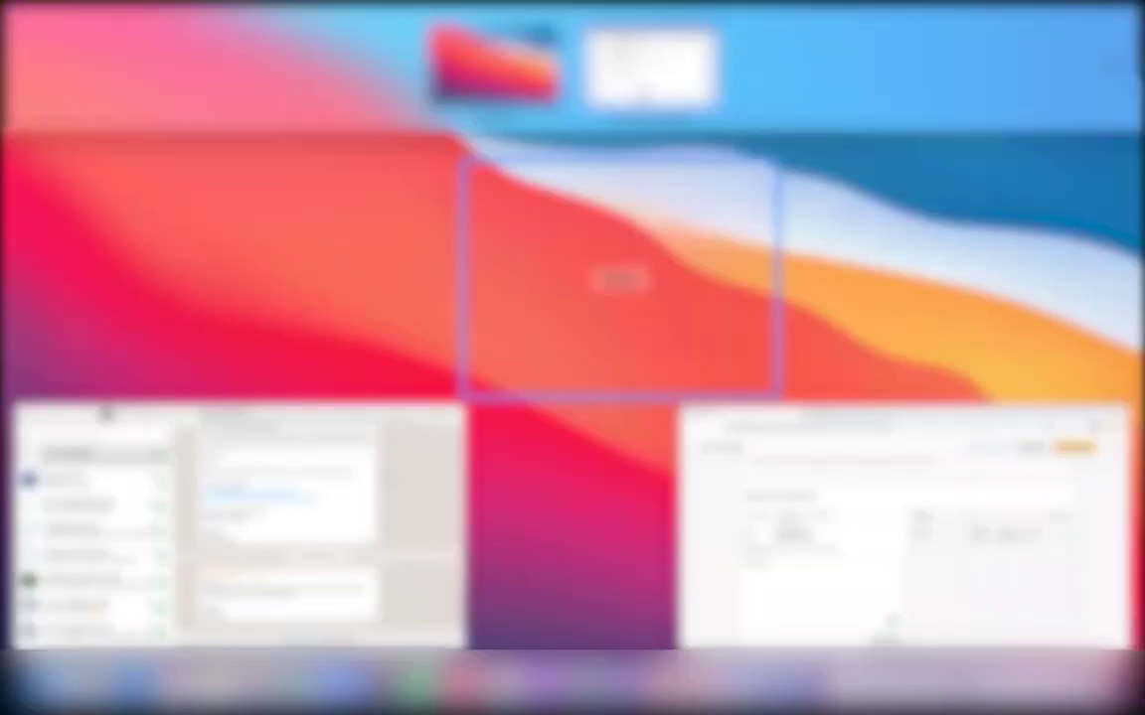
pyautogui.click(941, 560)
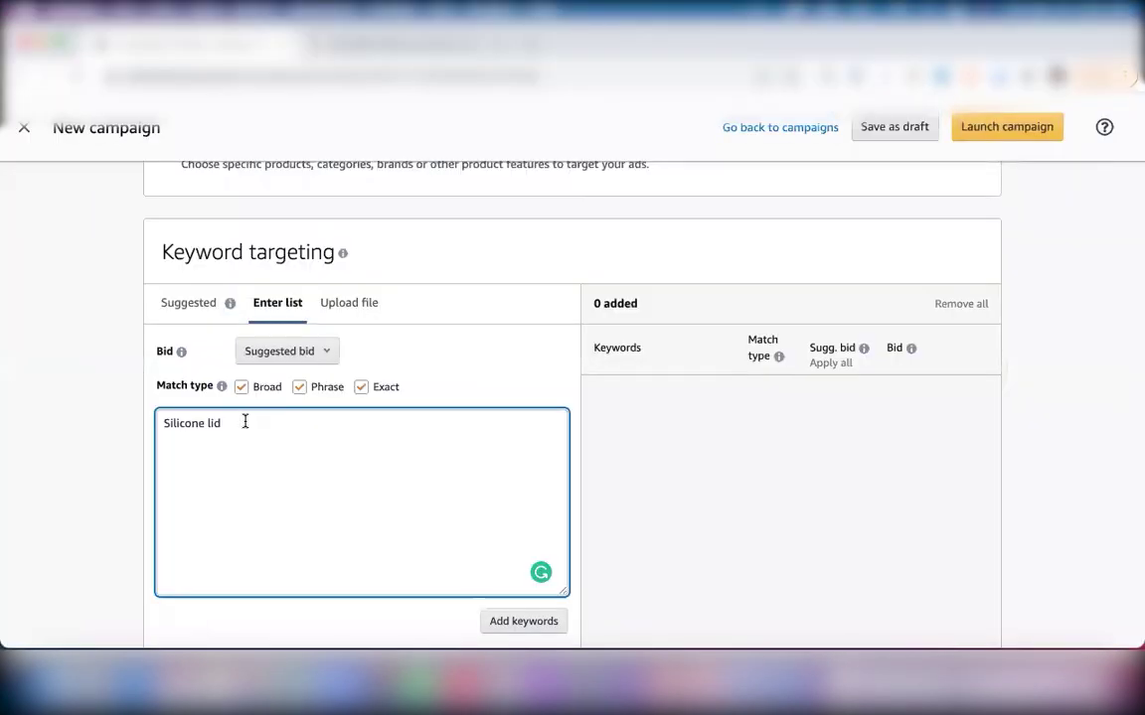
pyautogui.click(241, 387)
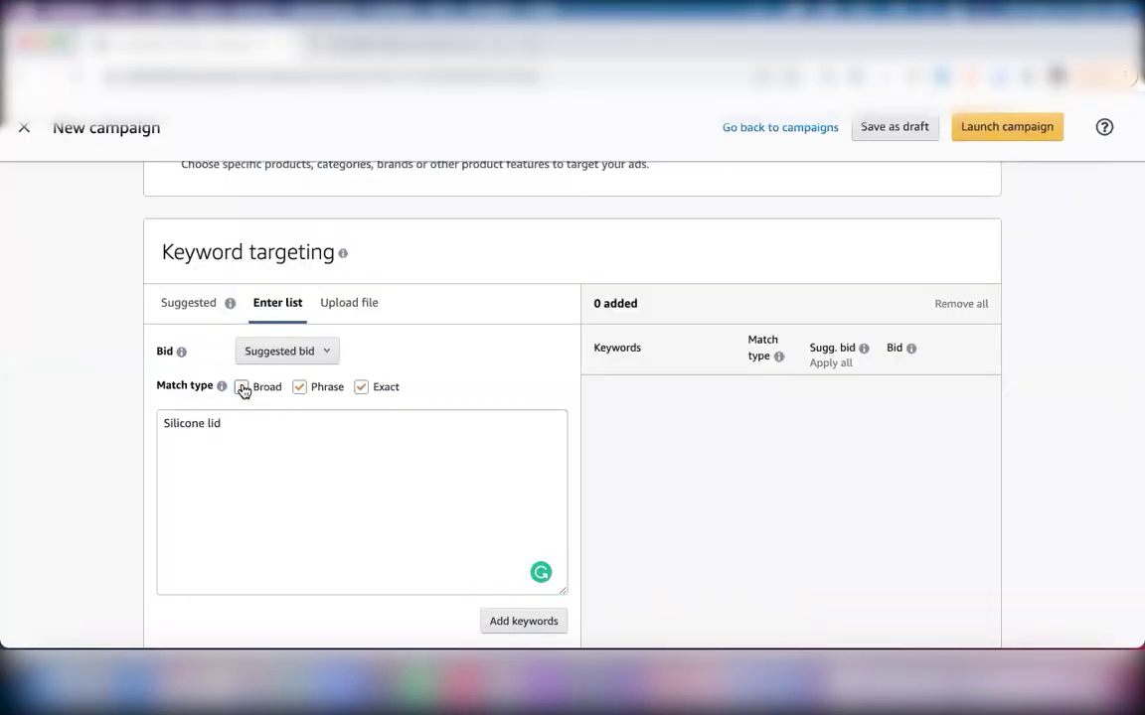
pyautogui.click(301, 390)
# Switch to the Word notes and add the line "Exact: singular/plural" under the campaign structure note.
pyautogui.click(741, 682)
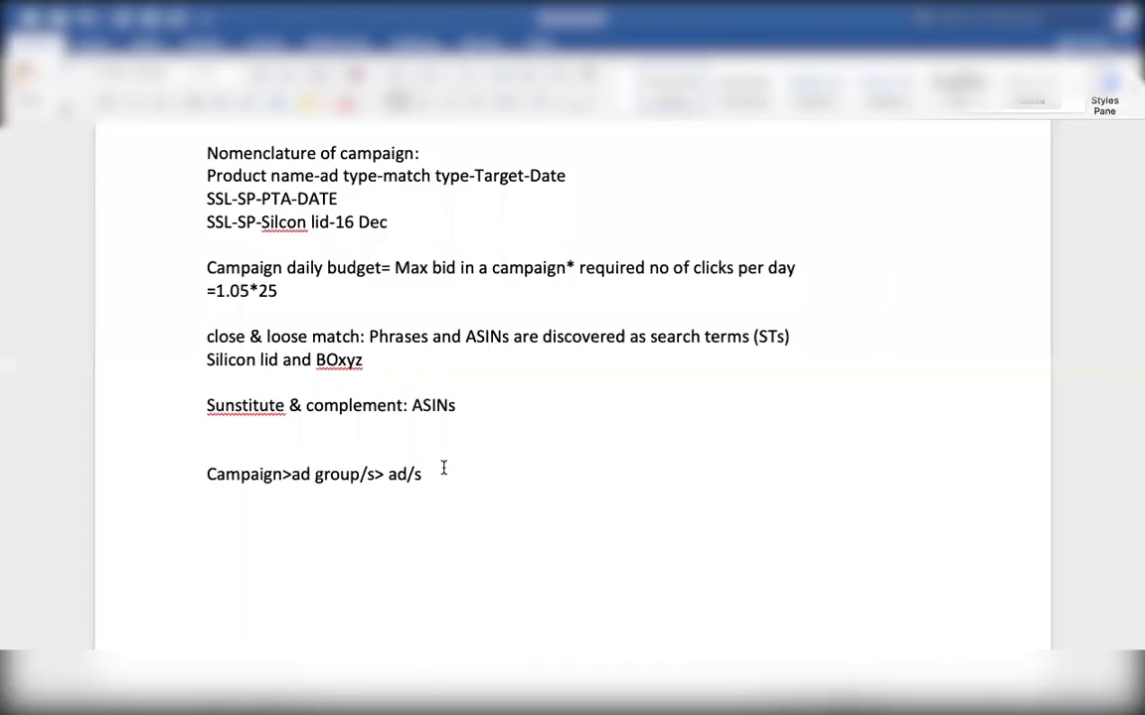
pyautogui.click(497, 468)
pyautogui.press('Return')
pyautogui.press('Return')
pyautogui.write('Exact: singular/')
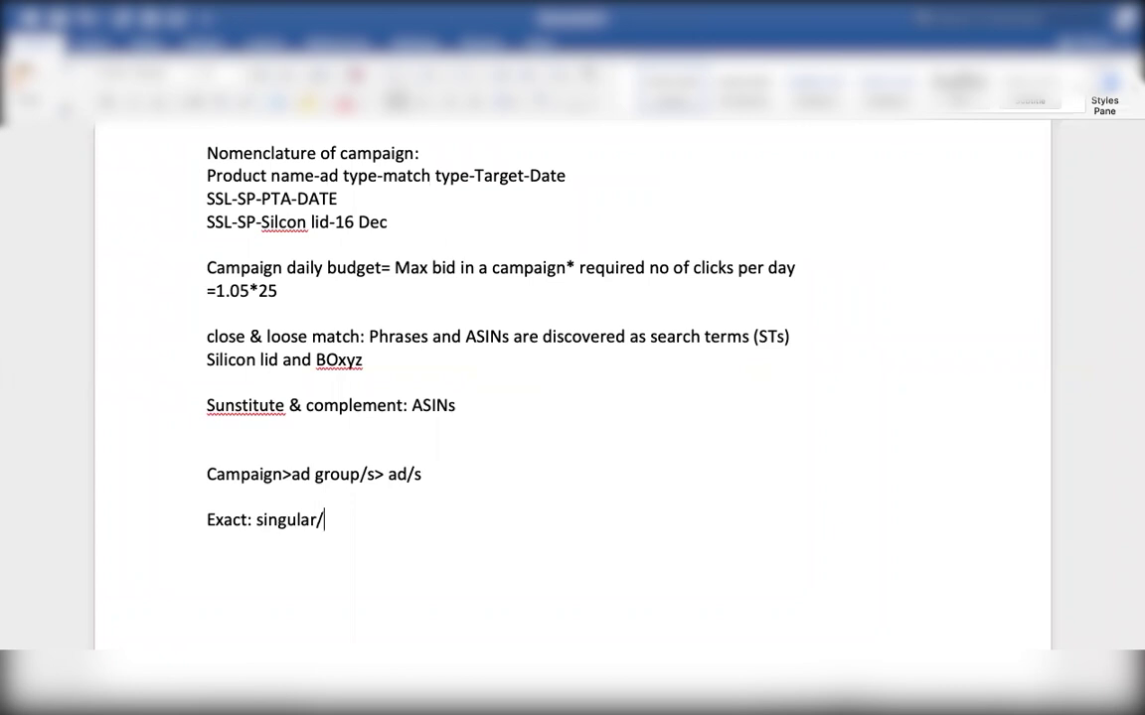
pyautogui.write('plural')
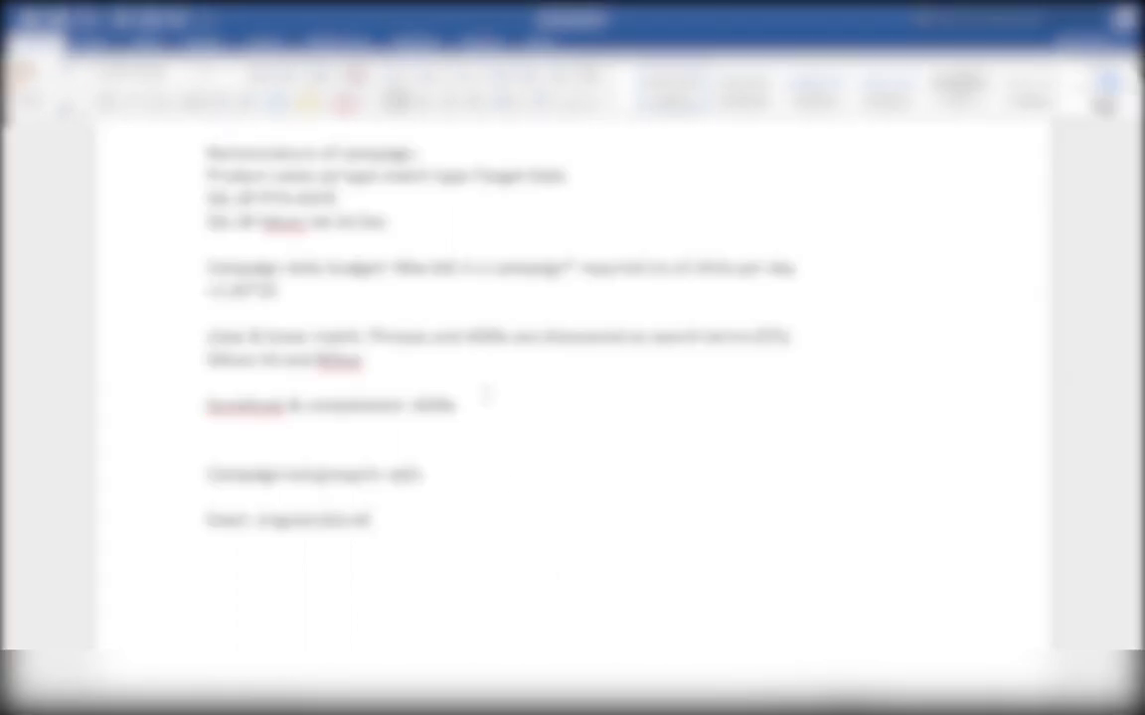
# Back on the browser's campaign page, list "lid" as a second keyword and add both keywords with a £0.50 bid.
pyautogui.hotkey('ctrl', 'Up')
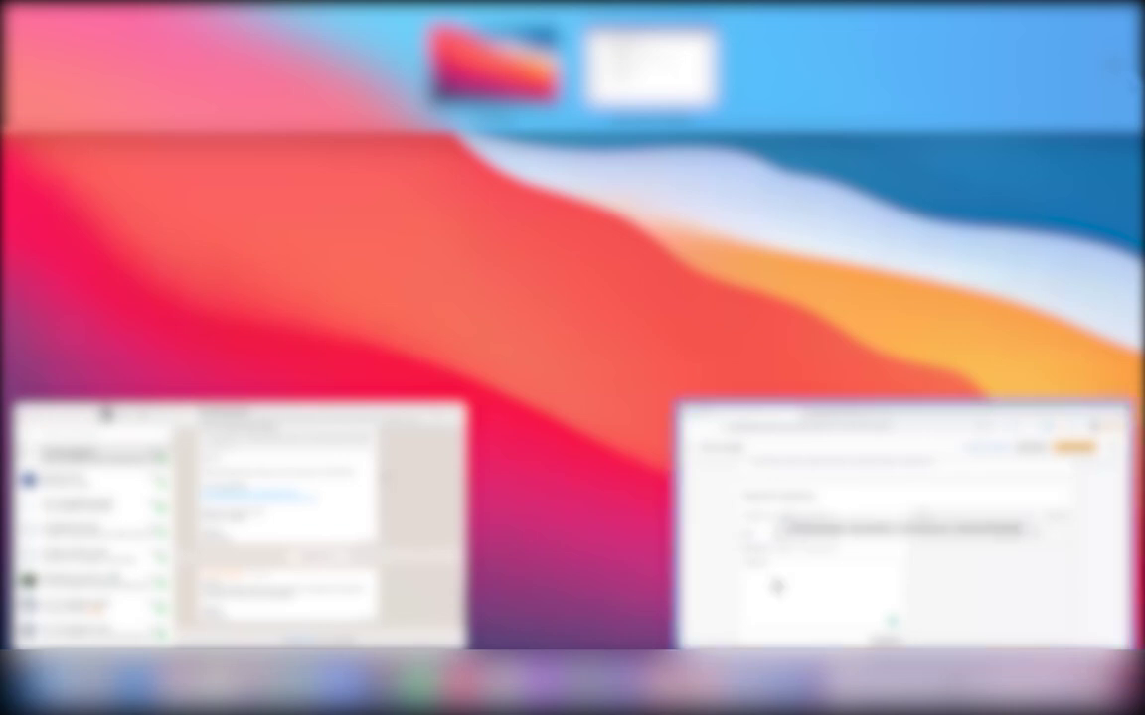
pyautogui.click(778, 586)
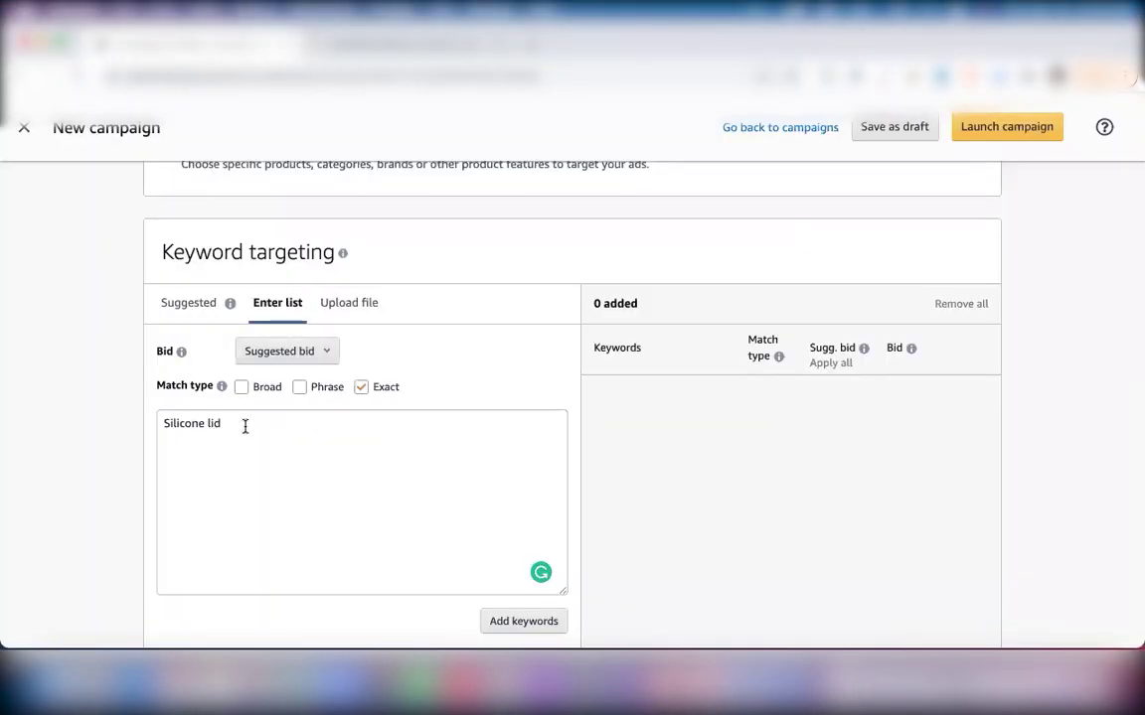
pyautogui.click(266, 427)
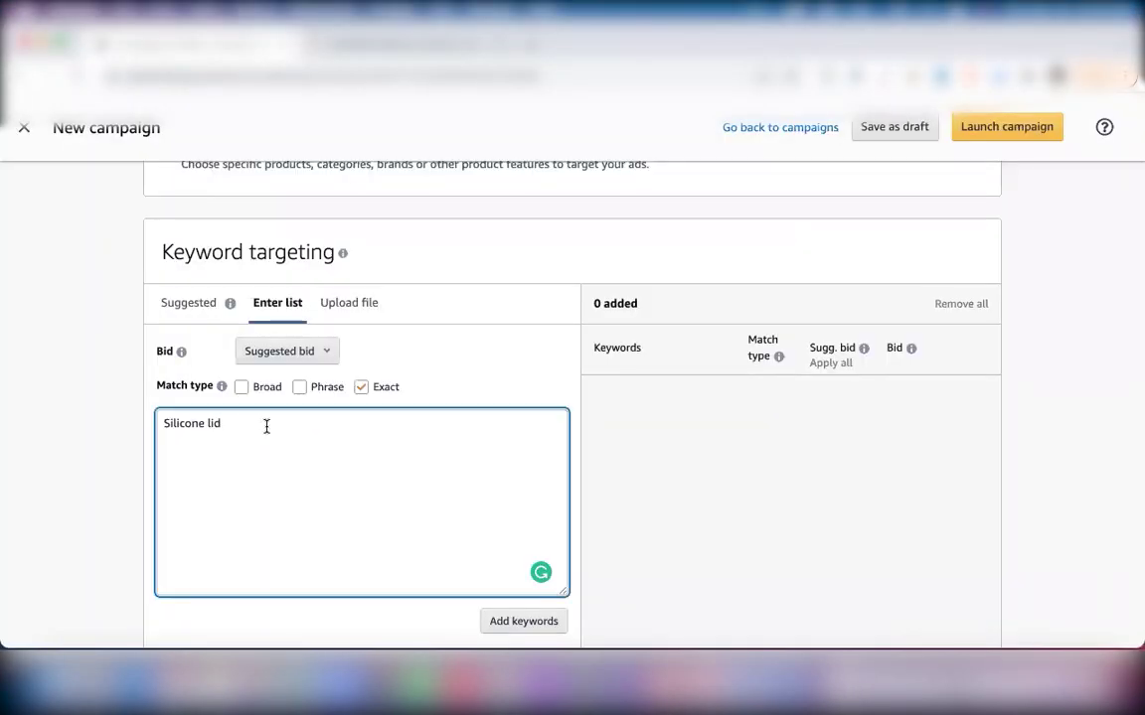
pyautogui.press('Return')
pyautogui.write('lid')
pyautogui.click(498, 622)
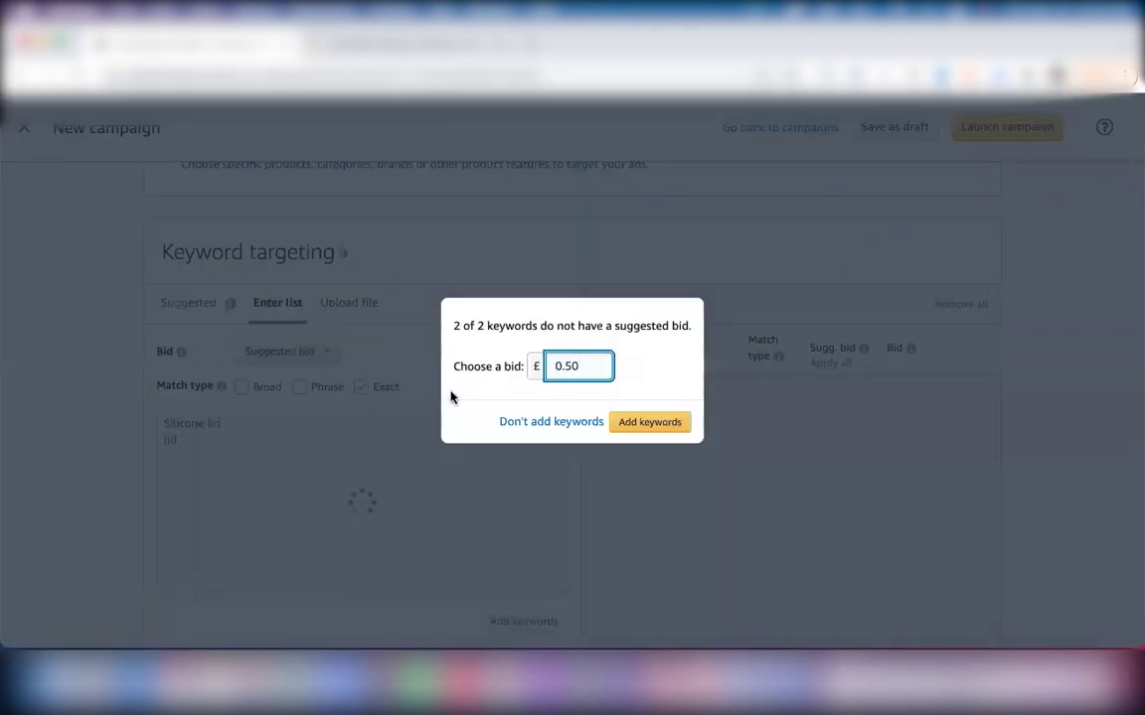
pyautogui.click(650, 426)
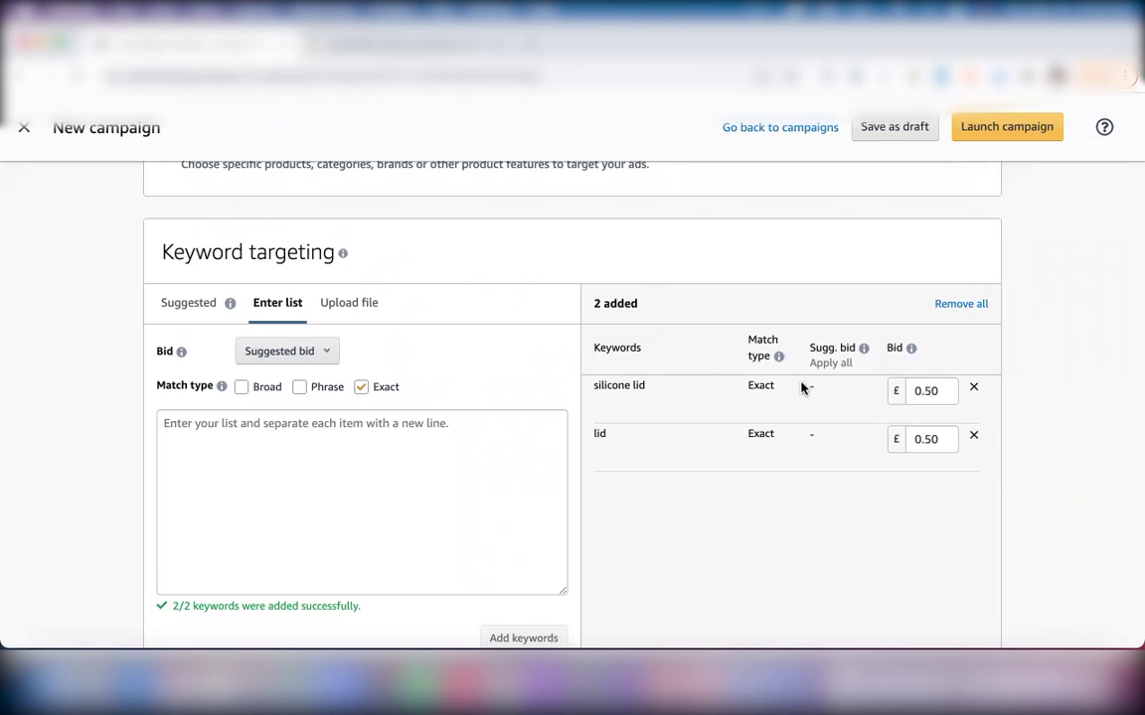
# Add the SLIDARO Silicone Stretch Lids Pack of 13 to the campaign's products.
pyautogui.scroll(10, 603, 335)
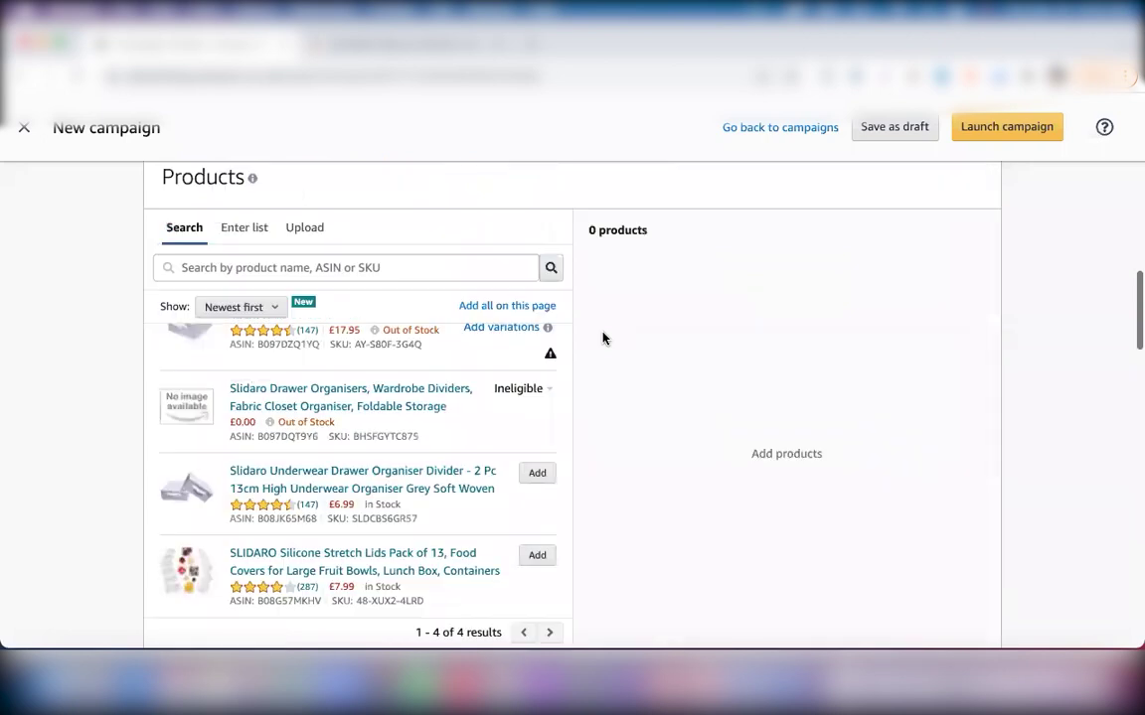
pyautogui.scroll(2, 452, 427)
pyautogui.scroll(-2, 452, 425)
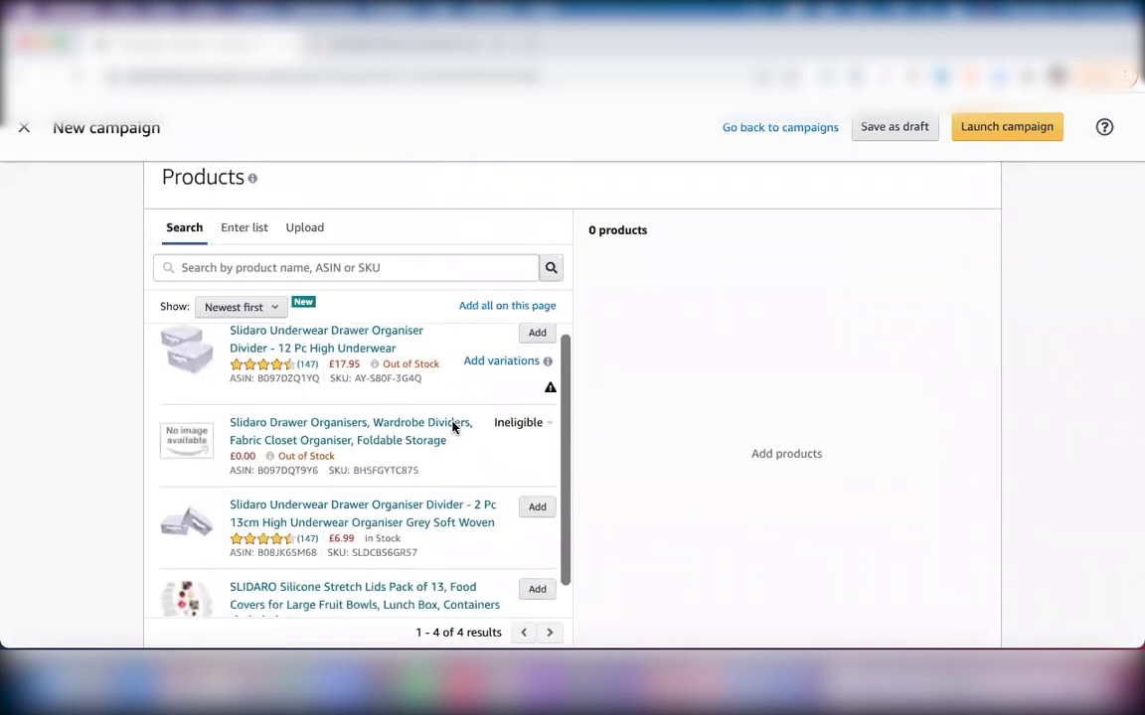
pyautogui.click(536, 554)
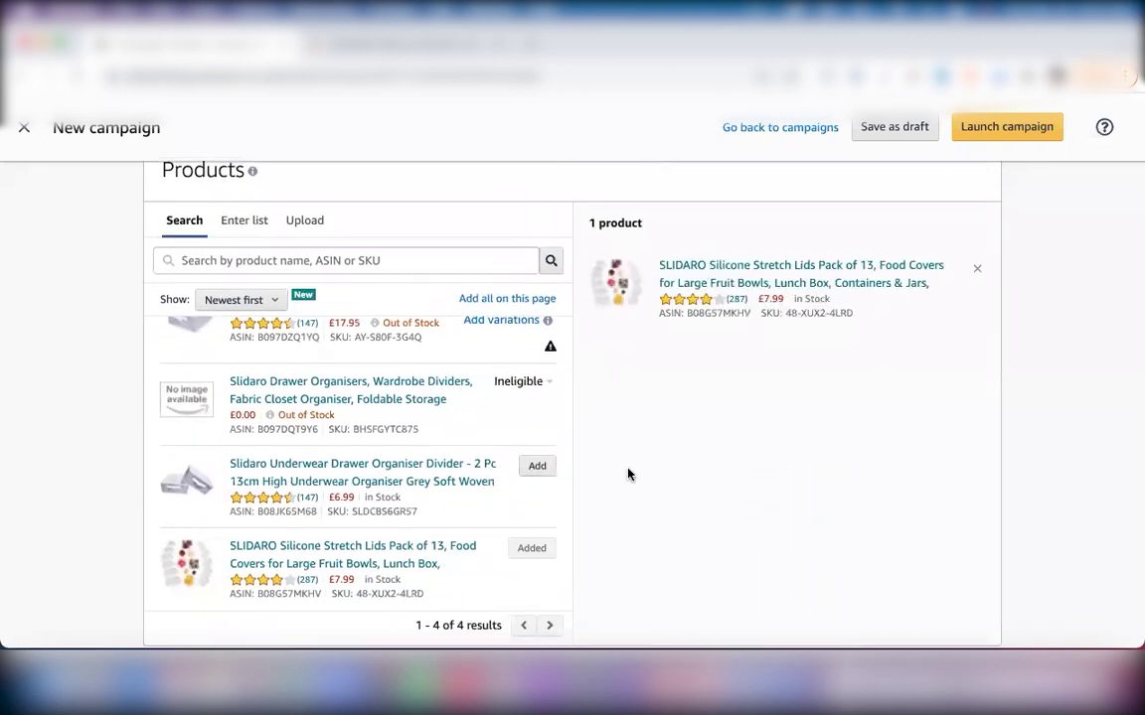
# Set the bid for the exact keyword "silicone lid" to £0.58 and save it.
pyautogui.scroll(-10, 841, 347)
pyautogui.scroll(1, 842, 348)
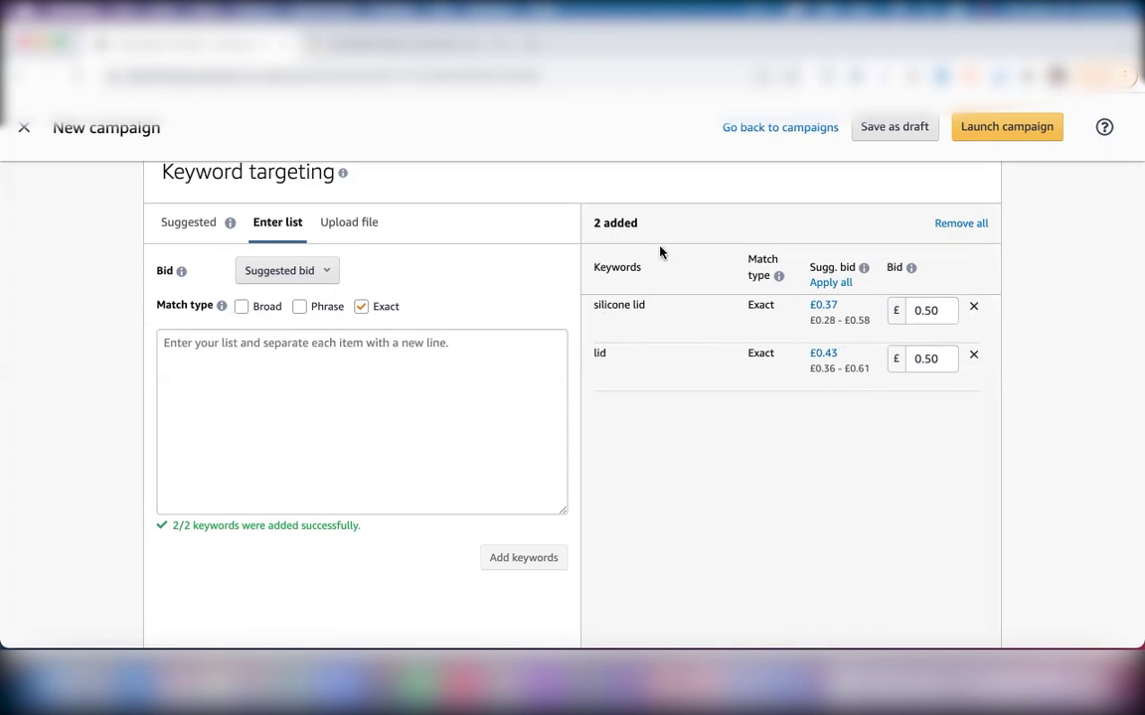
pyautogui.scroll(20, 660, 252)
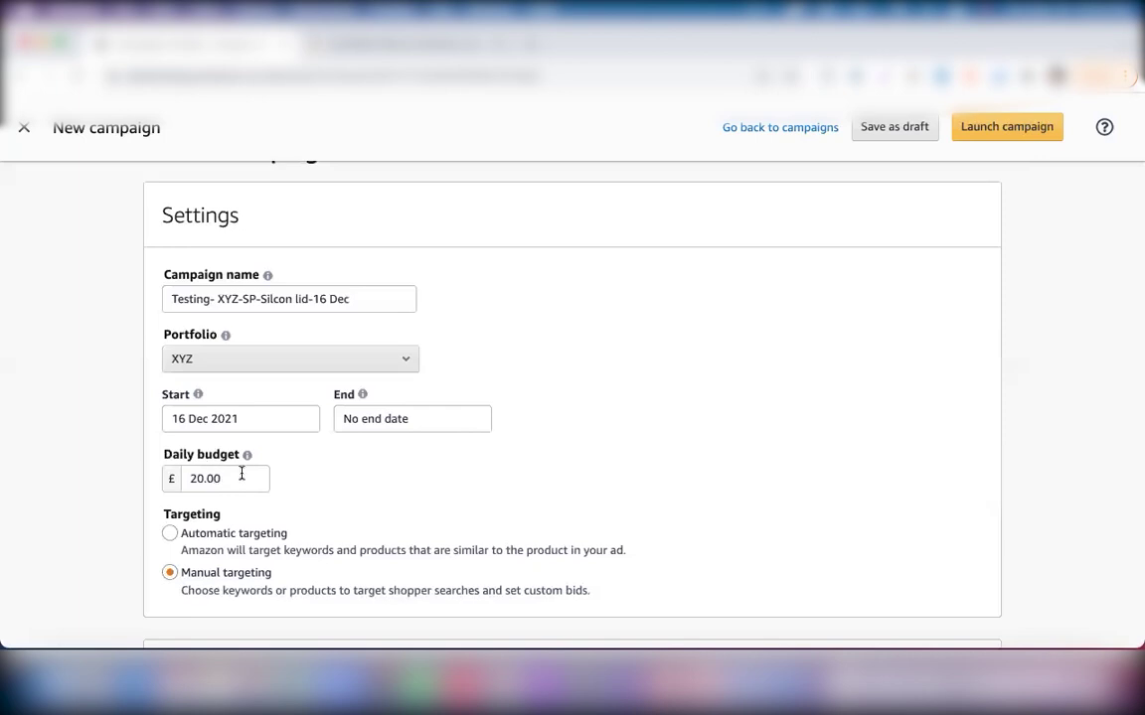
pyautogui.scroll(-1, 642, 383)
pyautogui.scroll(-20, 642, 382)
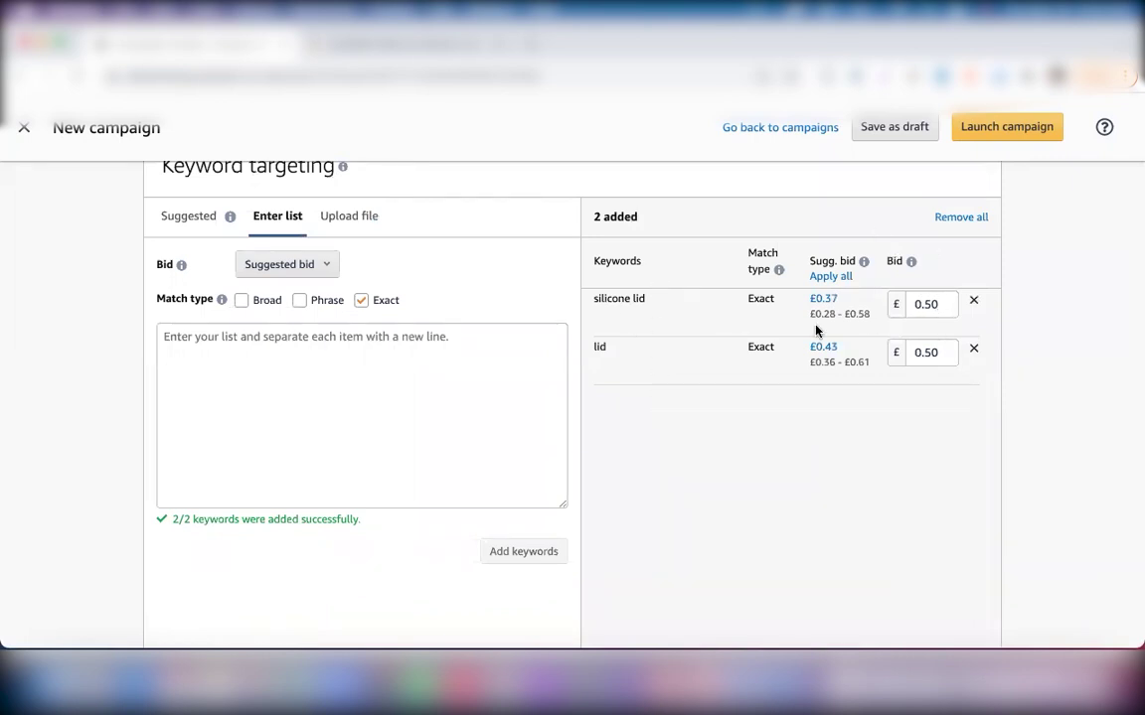
pyautogui.click(937, 310)
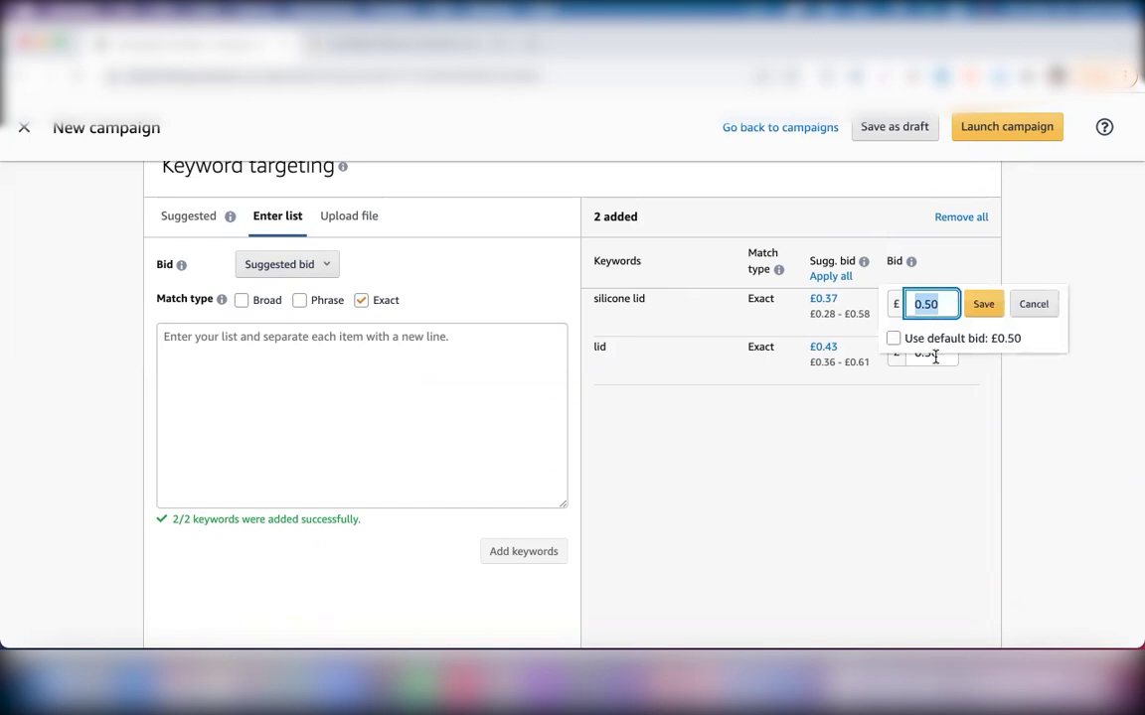
pyautogui.write('0')
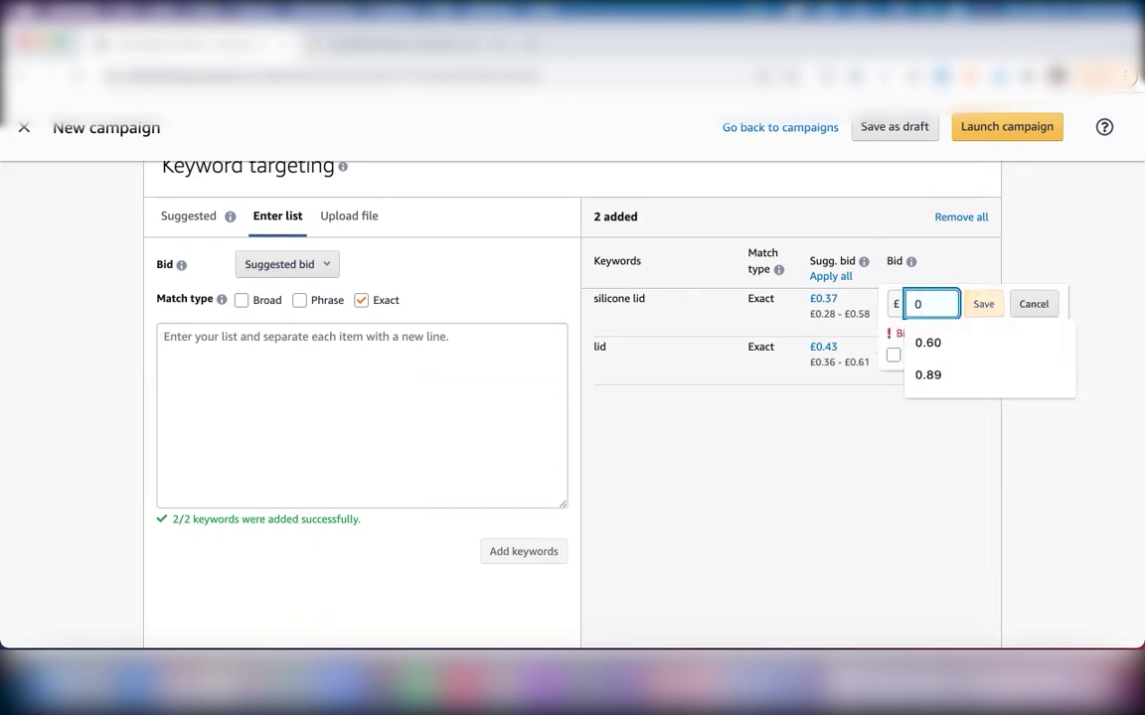
pyautogui.write('.58')
pyautogui.click(983, 304)
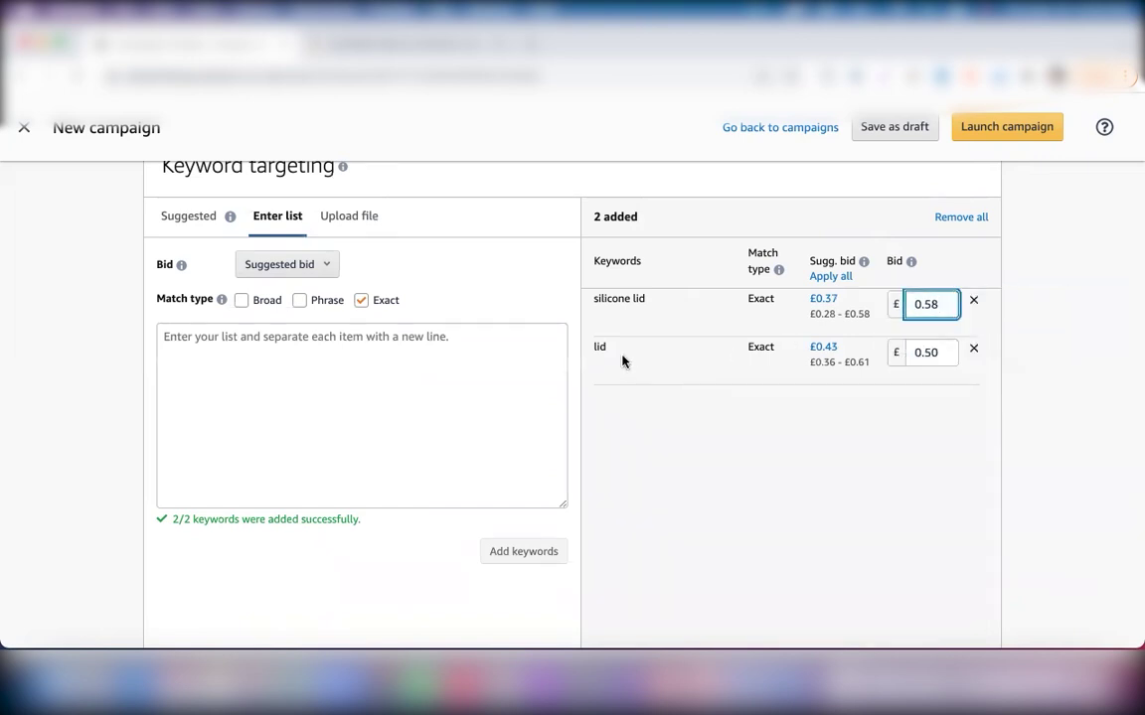
# Set the bid for the exact keyword "lid" to £0.36 and save it.
pyautogui.click(941, 352)
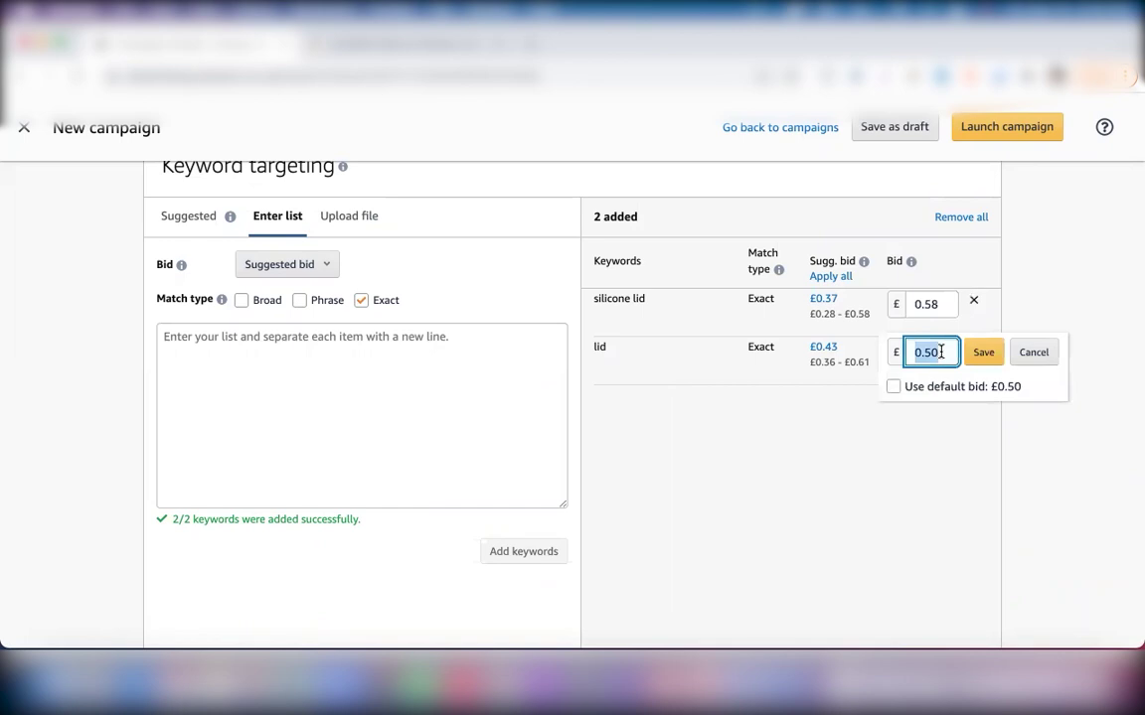
pyautogui.press('BackSpace')
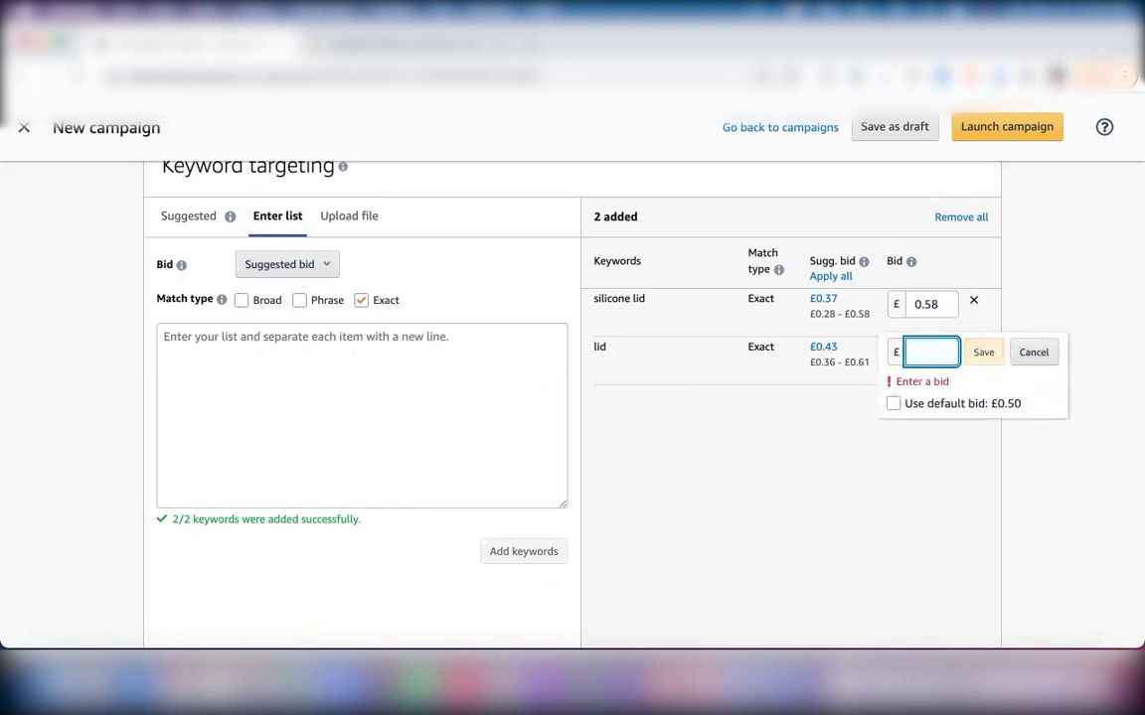
pyautogui.write('0.36')
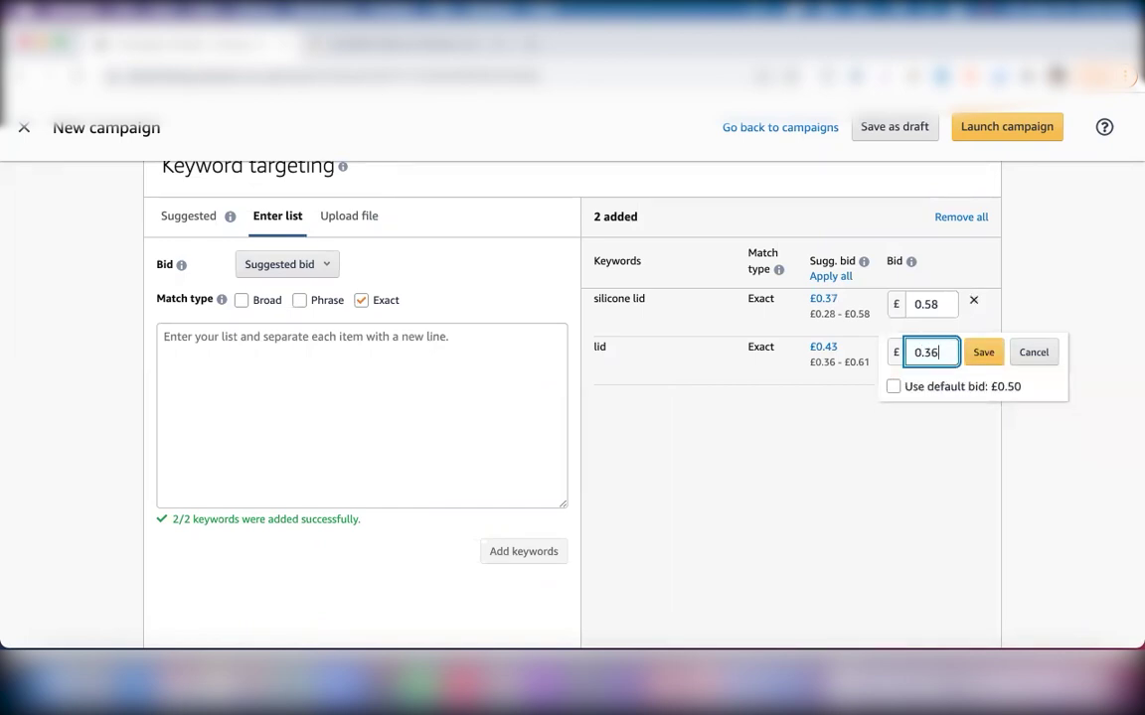
pyautogui.click(979, 353)
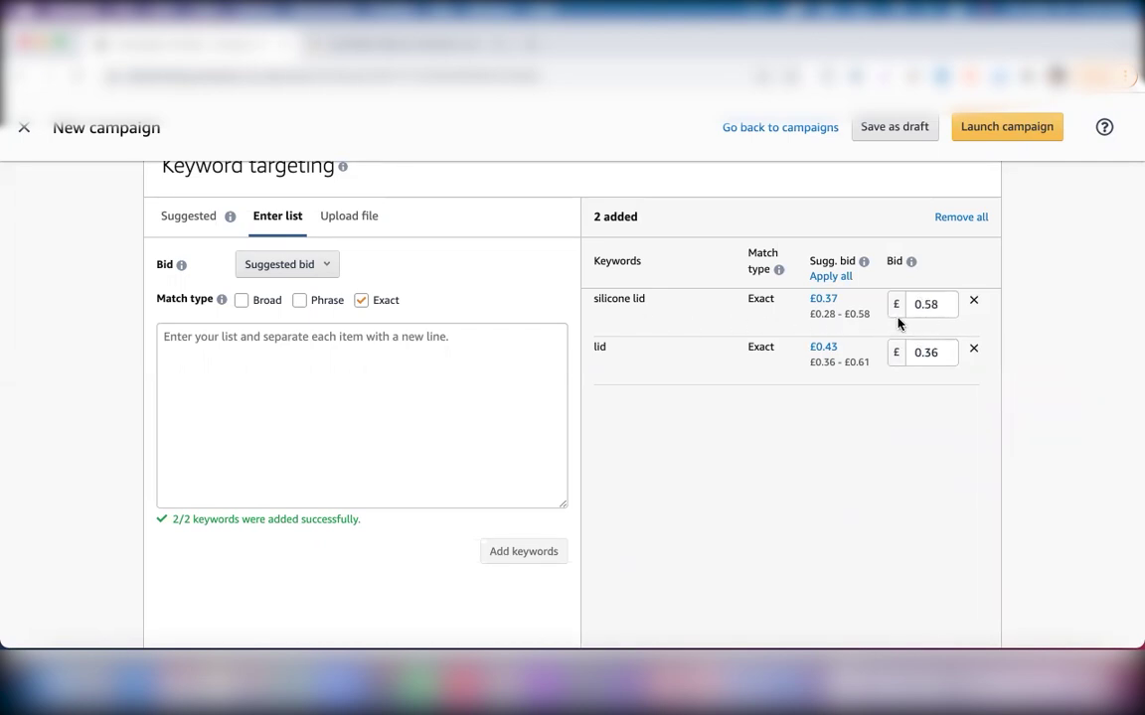
# Switch to the Word notes and rework the example daily budget calculation with a bid of 0.58 and 20 clicks.
pyautogui.scroll(1, 898, 321)
pyautogui.scroll(1, 666, 316)
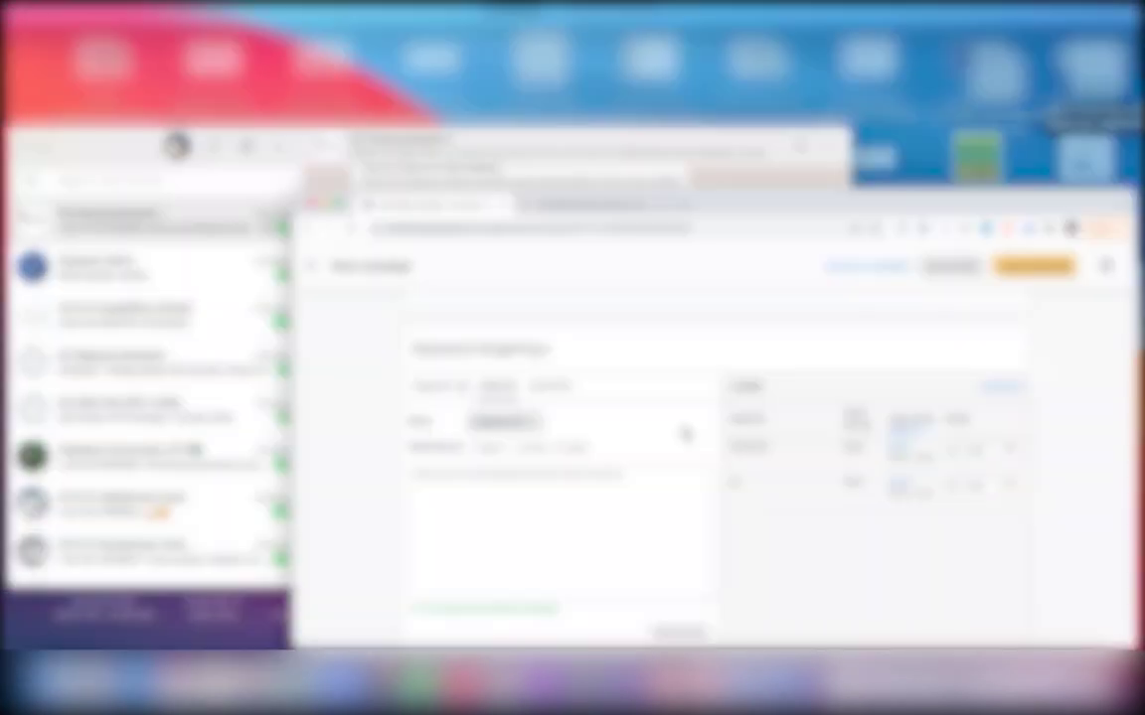
pyautogui.hotkey('ctrl', 'Up')
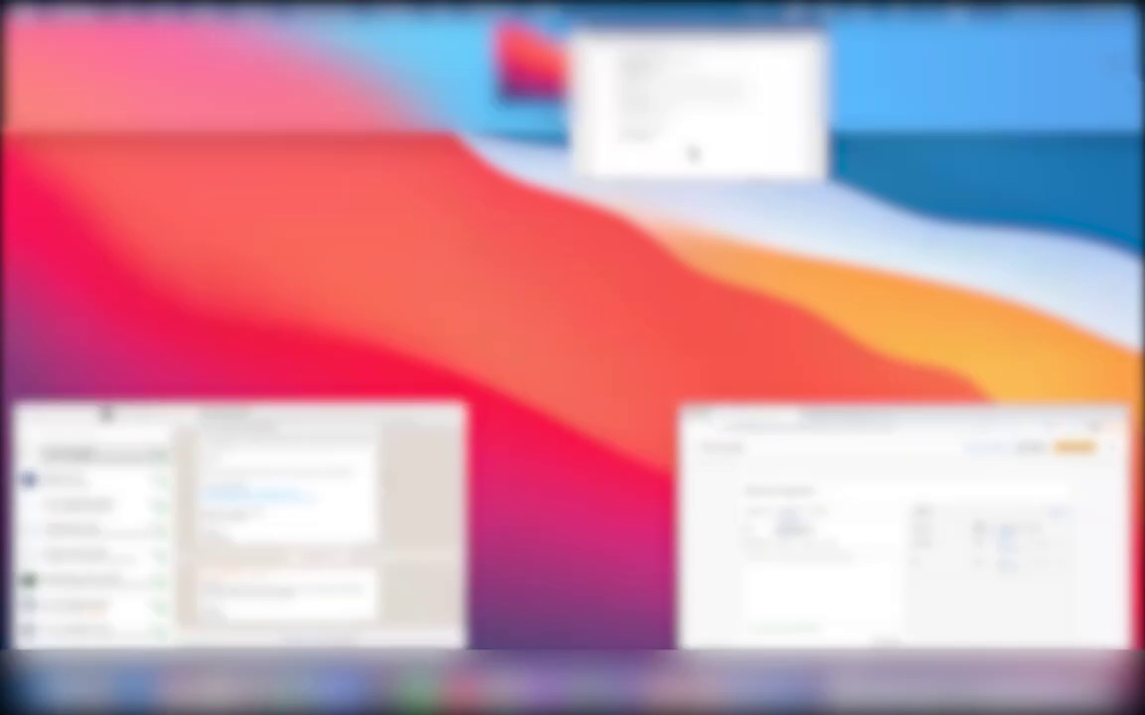
pyautogui.click(692, 152)
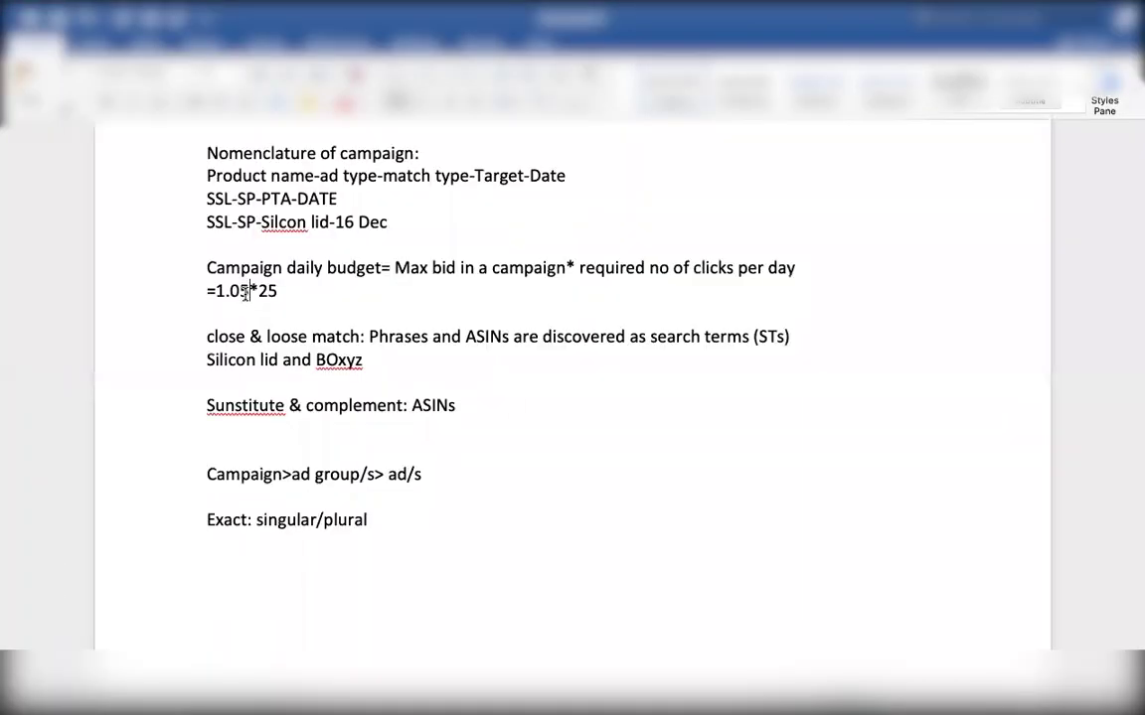
pyautogui.click(246, 290)
pyautogui.press('BackSpace')
pyautogui.press('BackSpace')
pyautogui.press('BackSpace')
pyautogui.press('BackSpace')
pyautogui.write('0.58*25*')
pyautogui.click(296, 285)
pyautogui.press('BackSpace')
pyautogui.press('BackSpace')
pyautogui.press('BackSpace')
pyautogui.write('20')
# Switch from the Word notes back to the new campaign form and look over its settings, products and keyword targeting.
pyautogui.hotkey('ctrl', 'Up')
pyautogui.moveTo(596, 179); pyautogui.dragTo(651, 71)
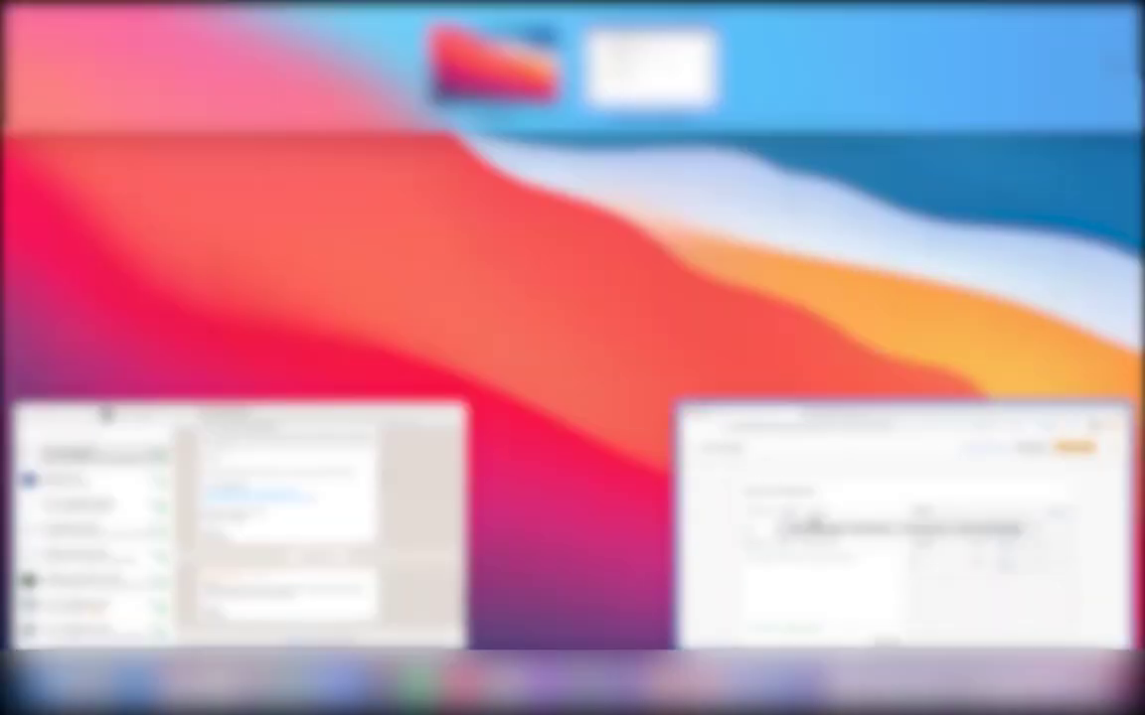
pyautogui.press('Escape')
pyautogui.scroll(15, 450, 316)
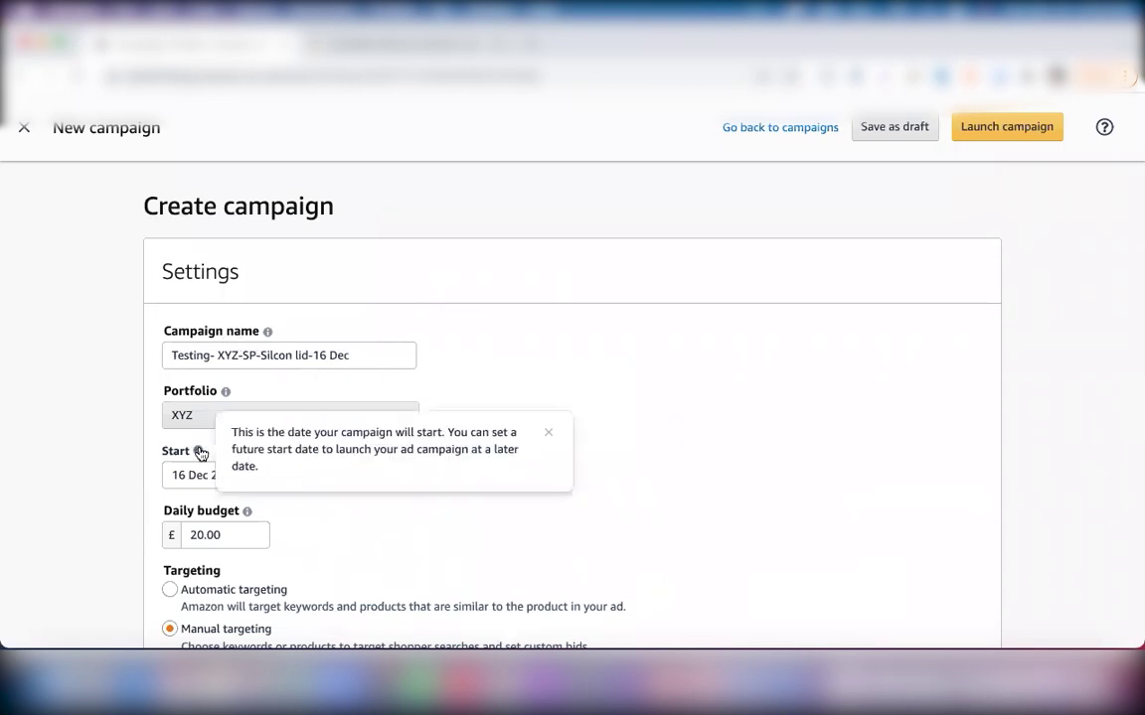
pyautogui.scroll(-8, 621, 467)
pyautogui.scroll(-15, 621, 468)
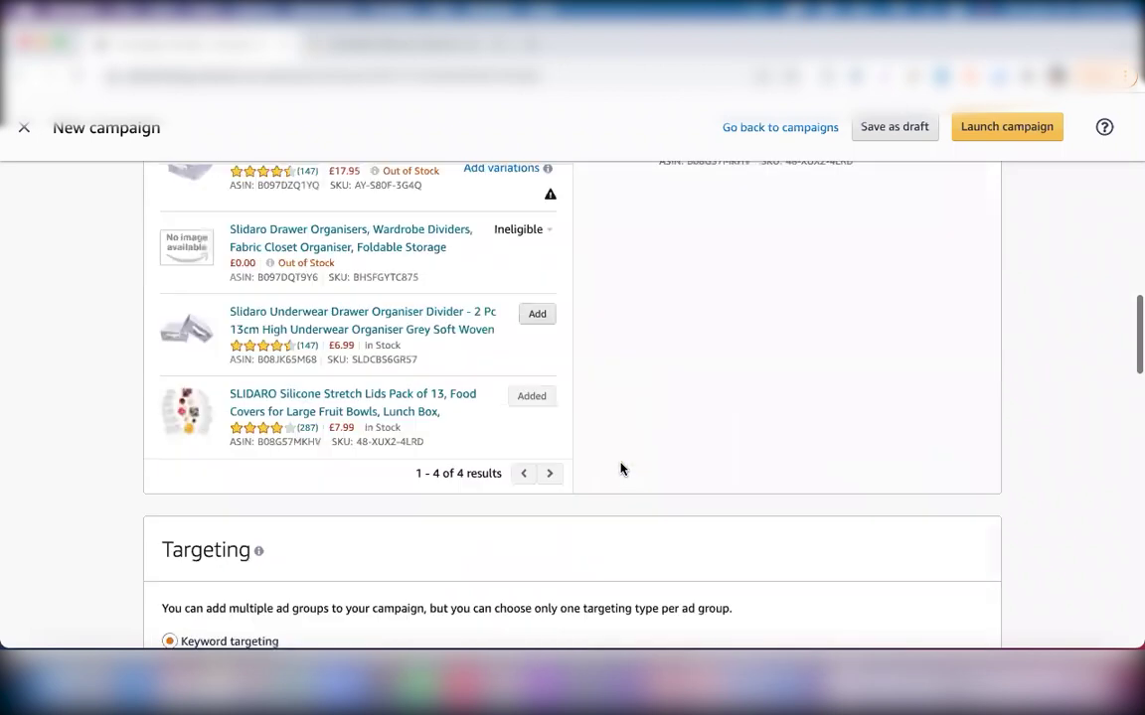
pyautogui.scroll(2, 621, 467)
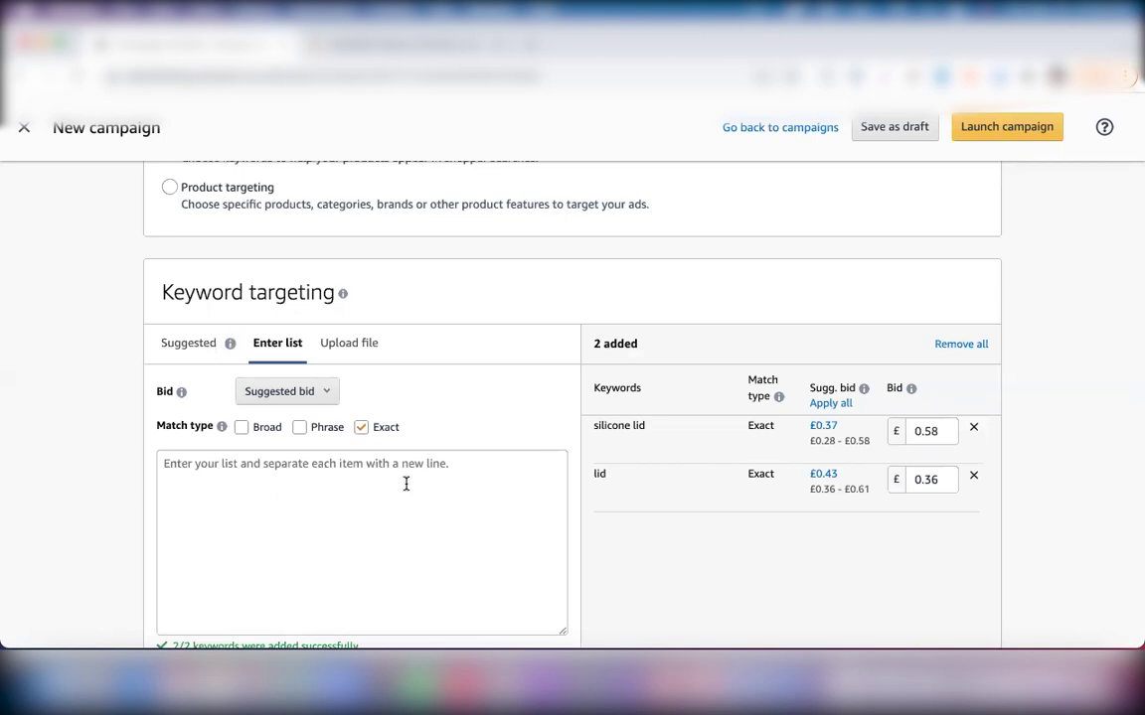
# Compare the keyword bids with the campaign's daily budget, bidding strategy and placement bid adjustments.
pyautogui.click(331, 464)
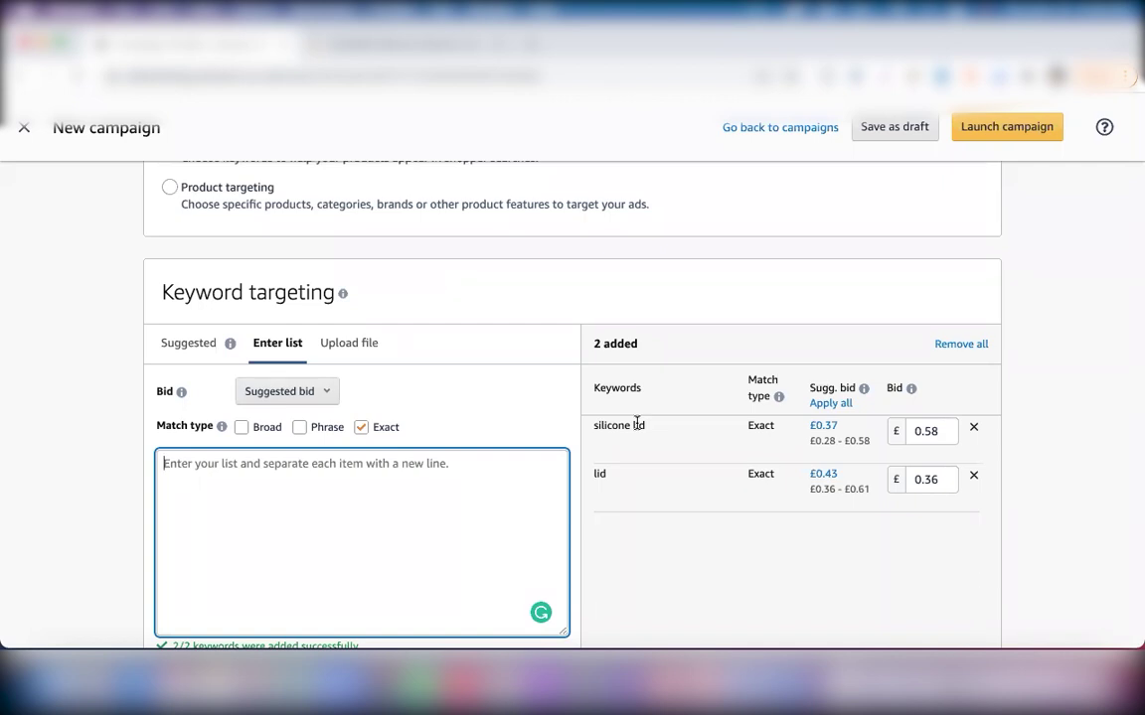
pyautogui.scroll(-3, 637, 428)
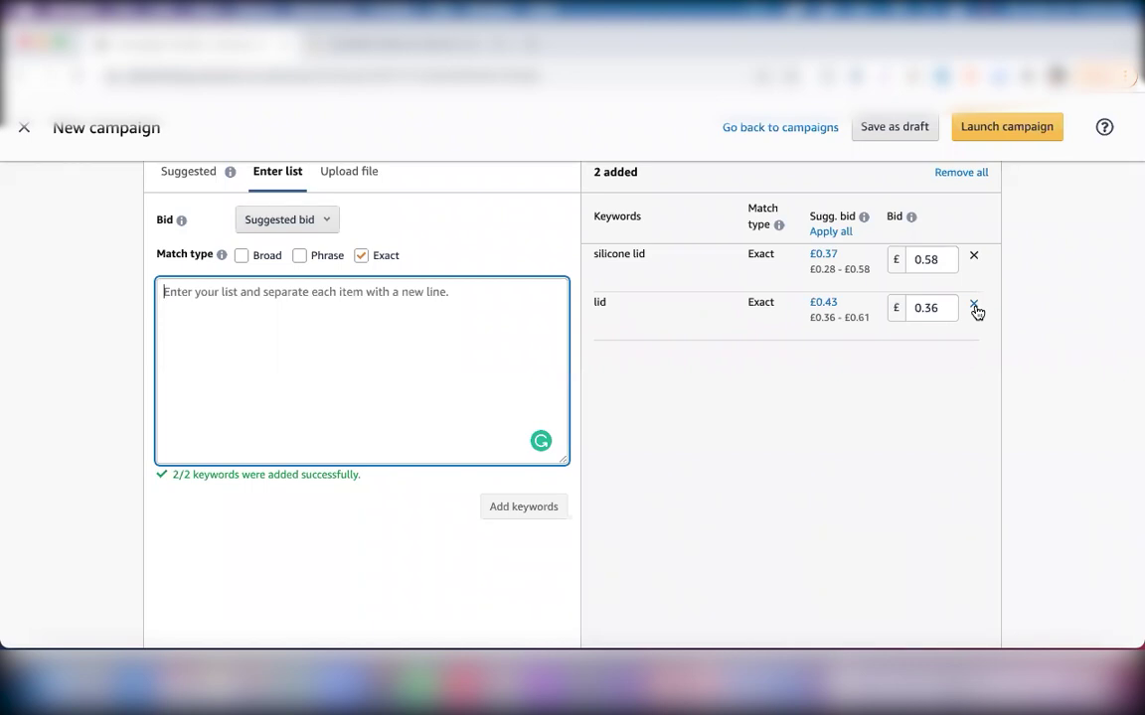
pyautogui.scroll(15, 977, 311)
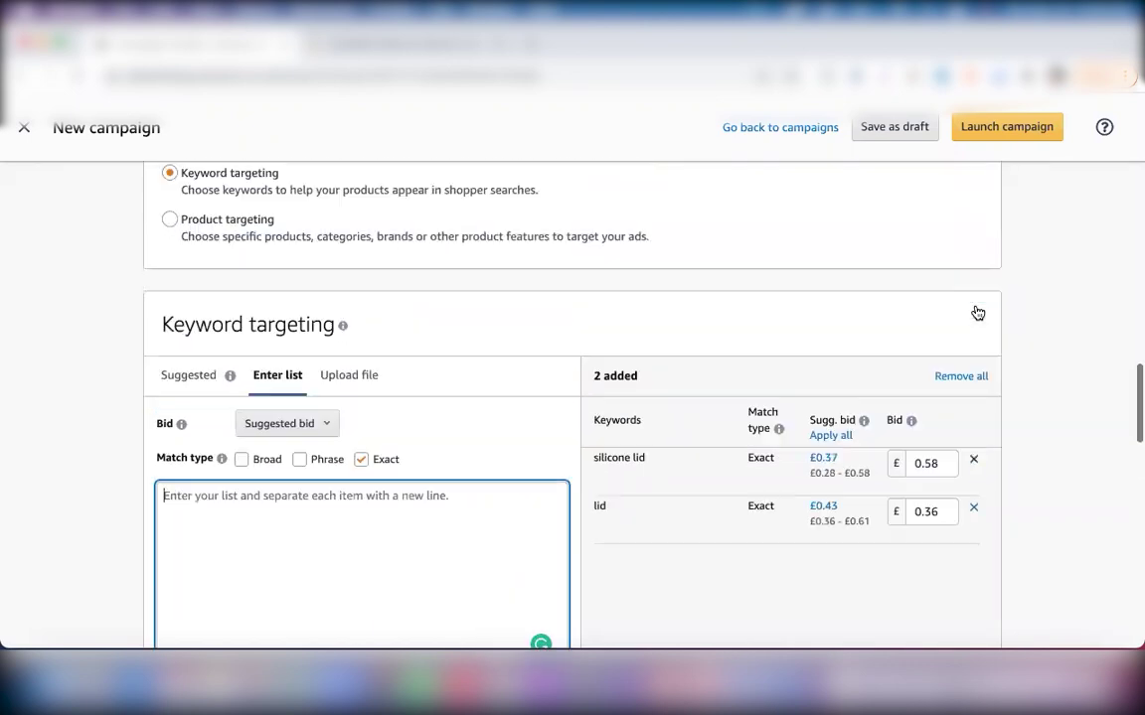
pyautogui.scroll(15, 976, 311)
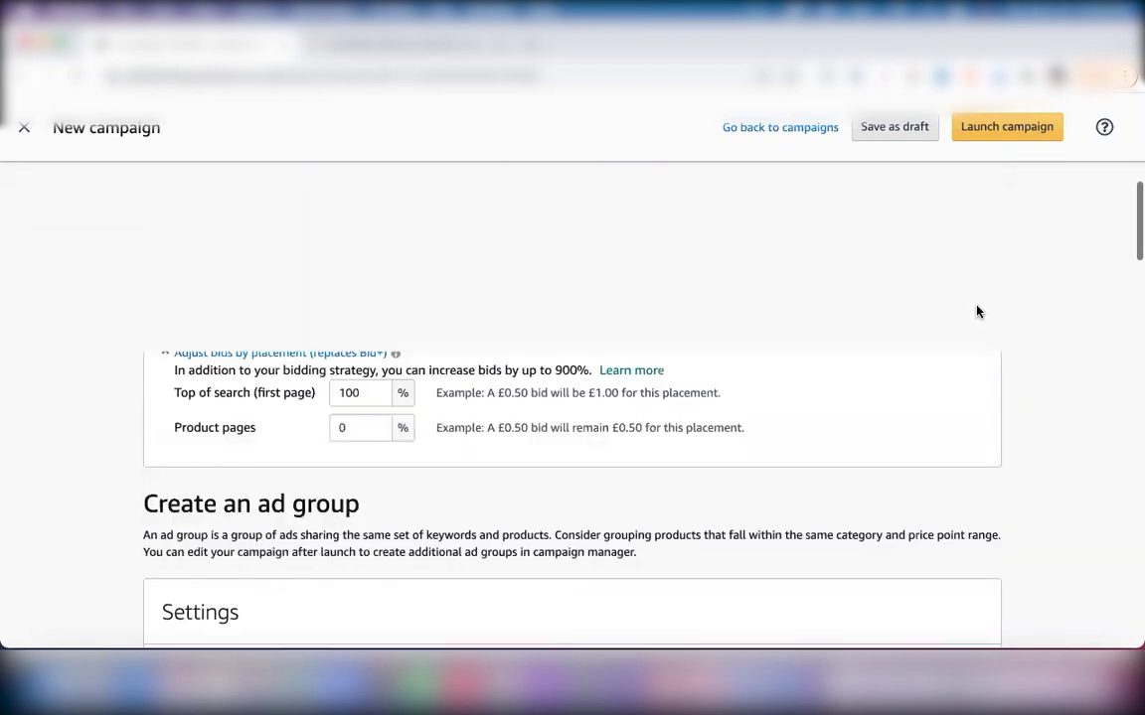
pyautogui.scroll(2, 699, 300)
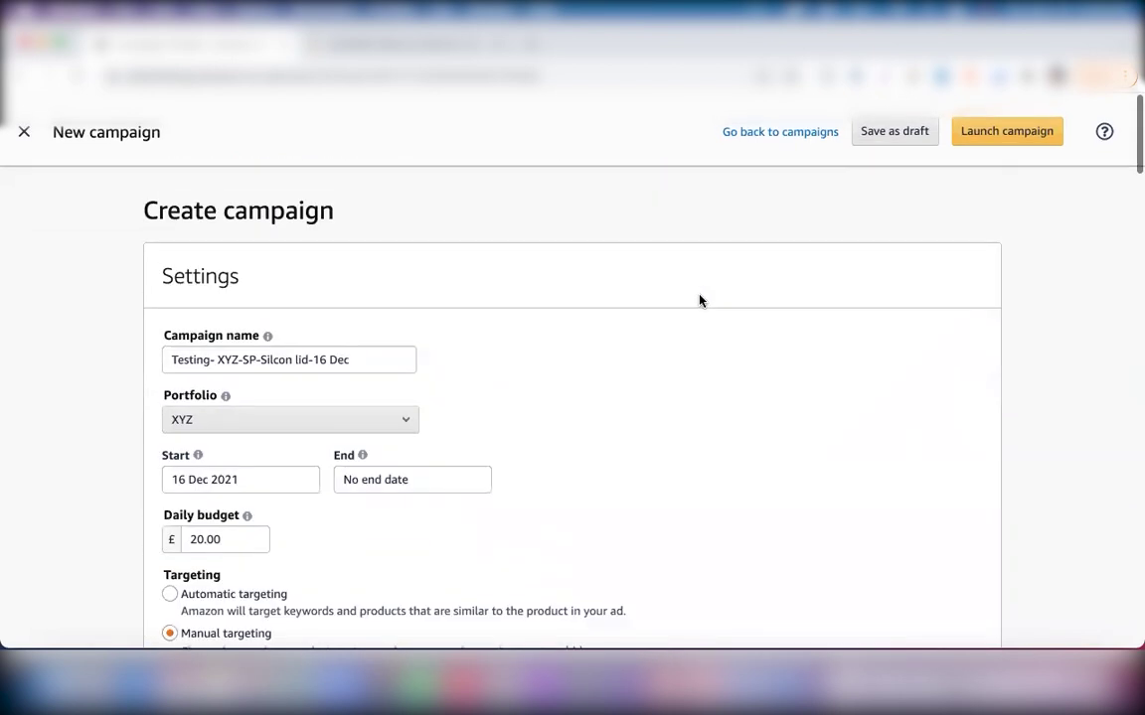
pyautogui.scroll(-4, 699, 299)
pyautogui.scroll(-1, 700, 298)
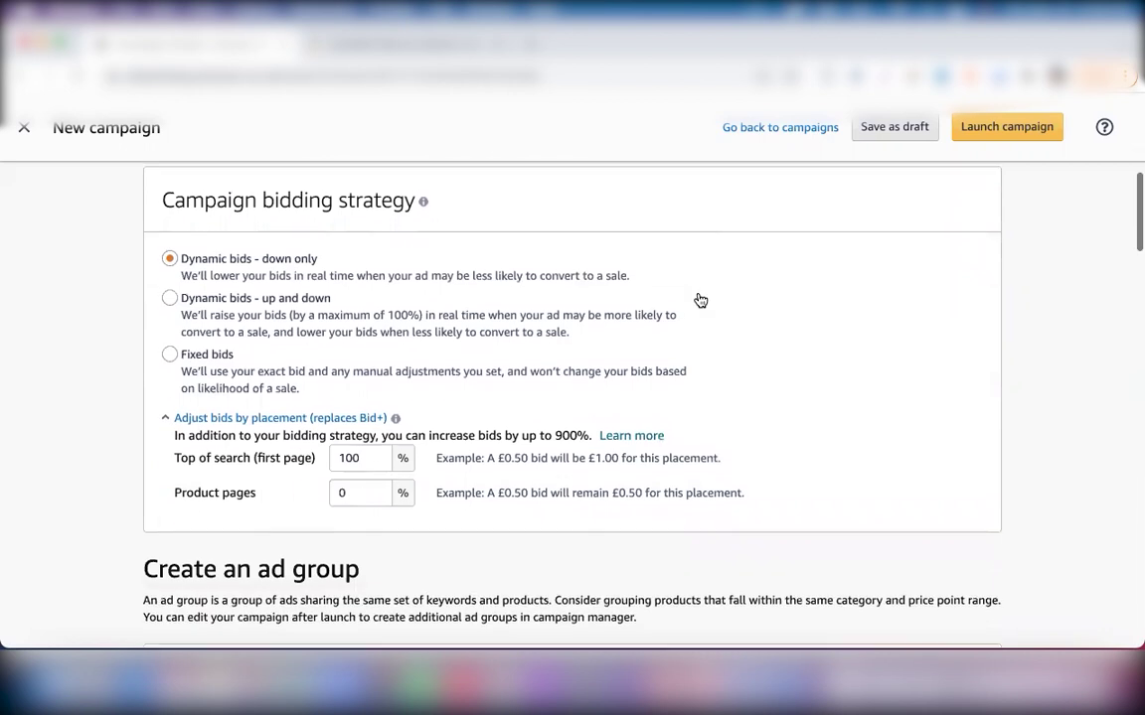
pyautogui.scroll(-4, 699, 299)
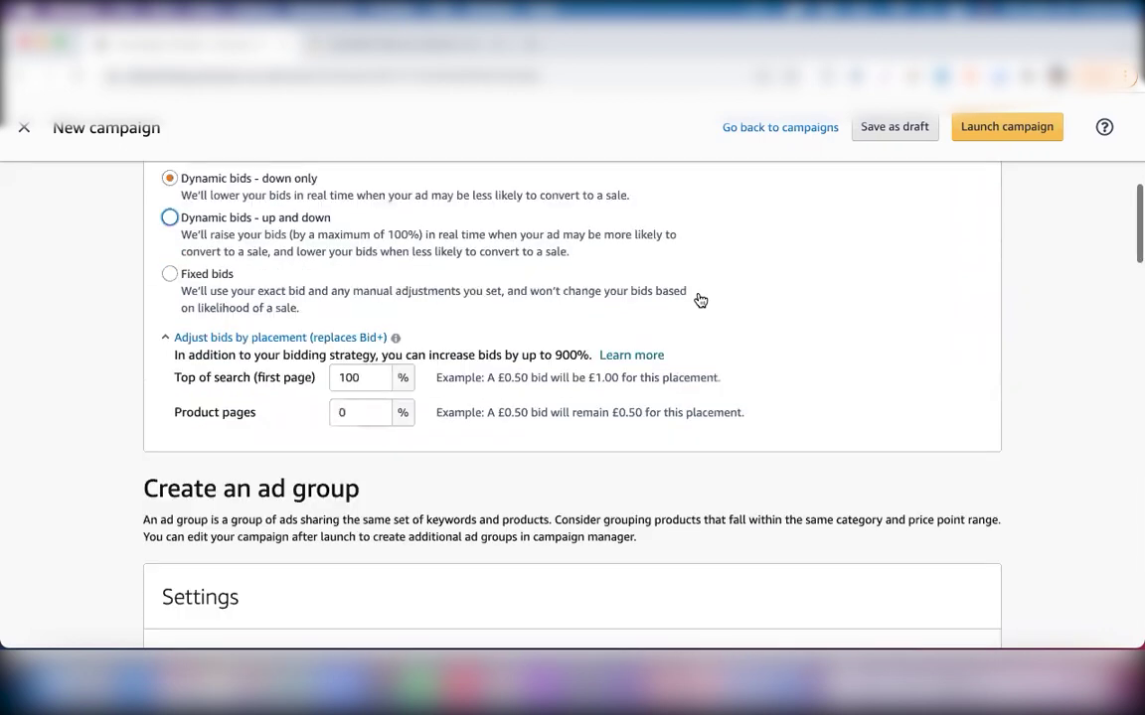
pyautogui.scroll(7, 699, 299)
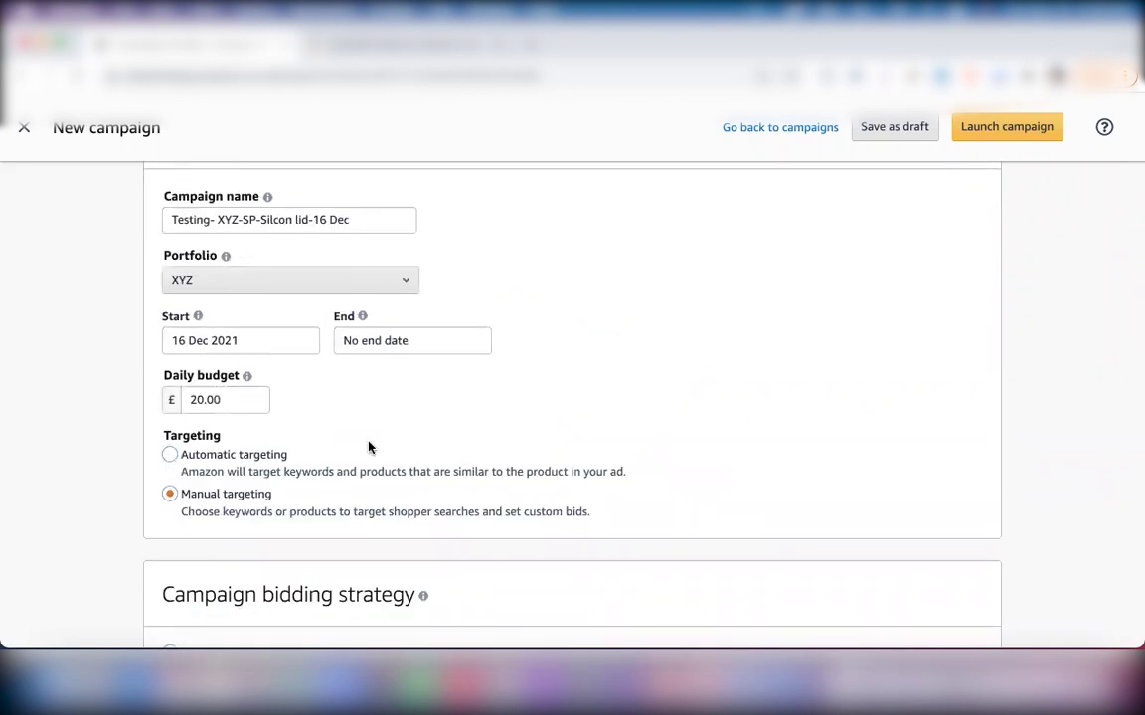
pyautogui.scroll(-7, 514, 415)
pyautogui.scroll(-6, 514, 415)
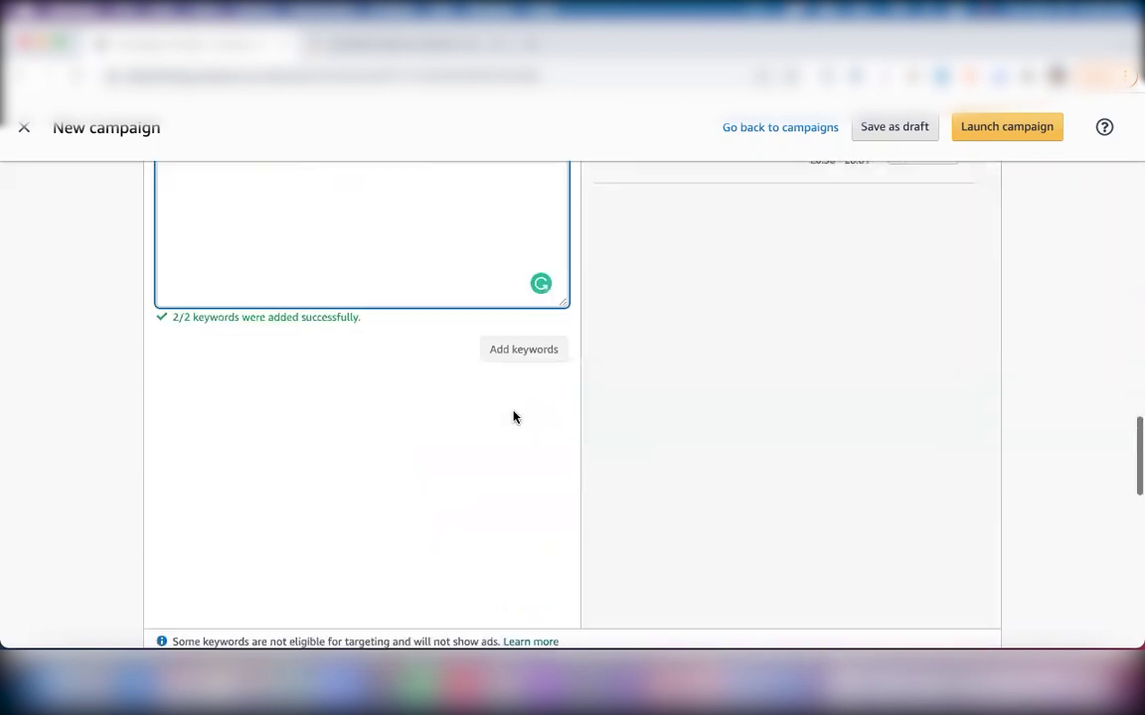
pyautogui.scroll(2, 477, 408)
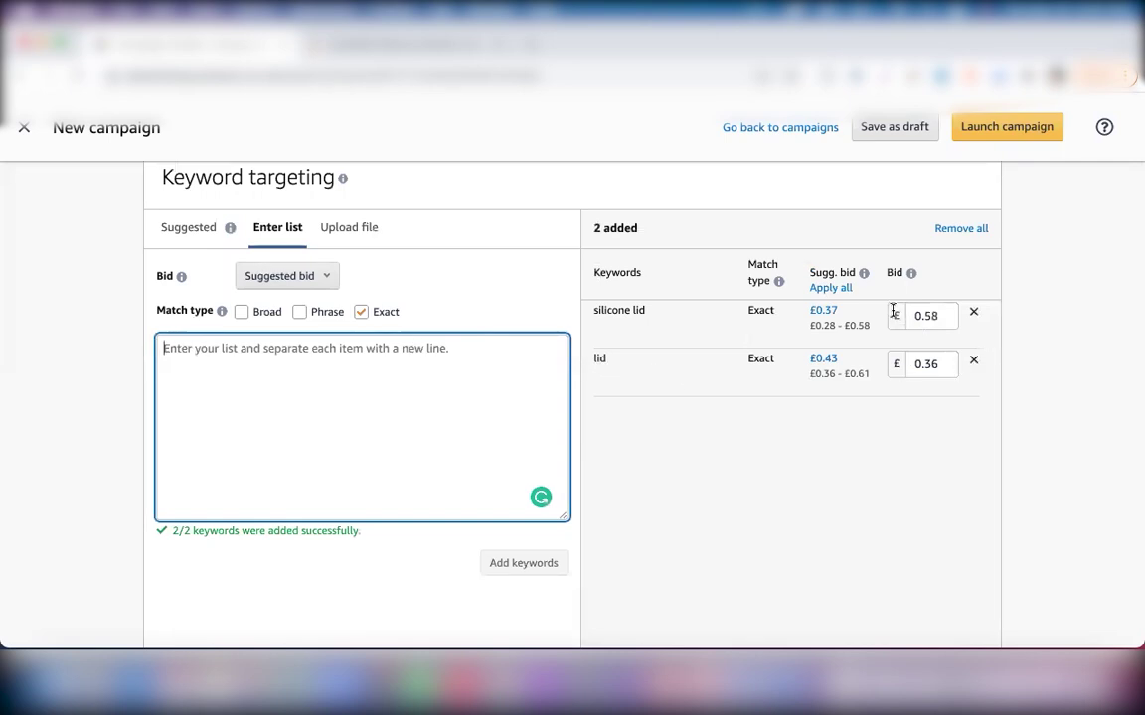
pyautogui.scroll(20, 283, 241)
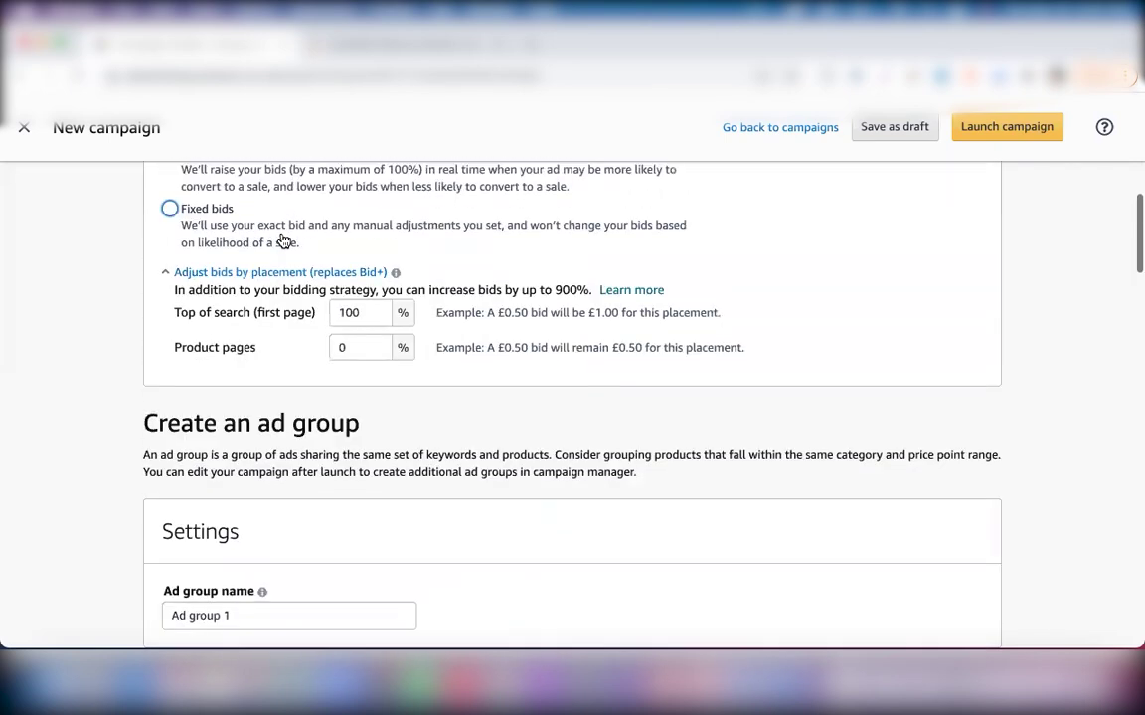
# Remove the keyword "lid" from the keyword targeting and add "kitchen accessories" as an exact-match keyword.
pyautogui.scroll(-20, 281, 442)
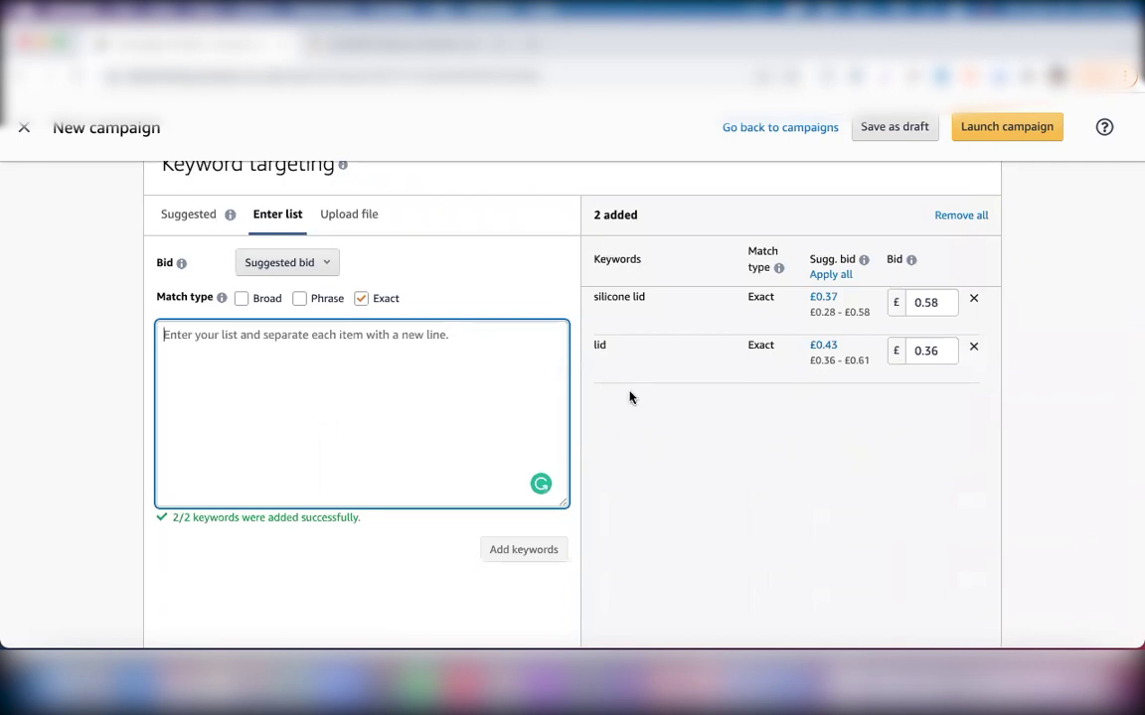
pyautogui.click(974, 351)
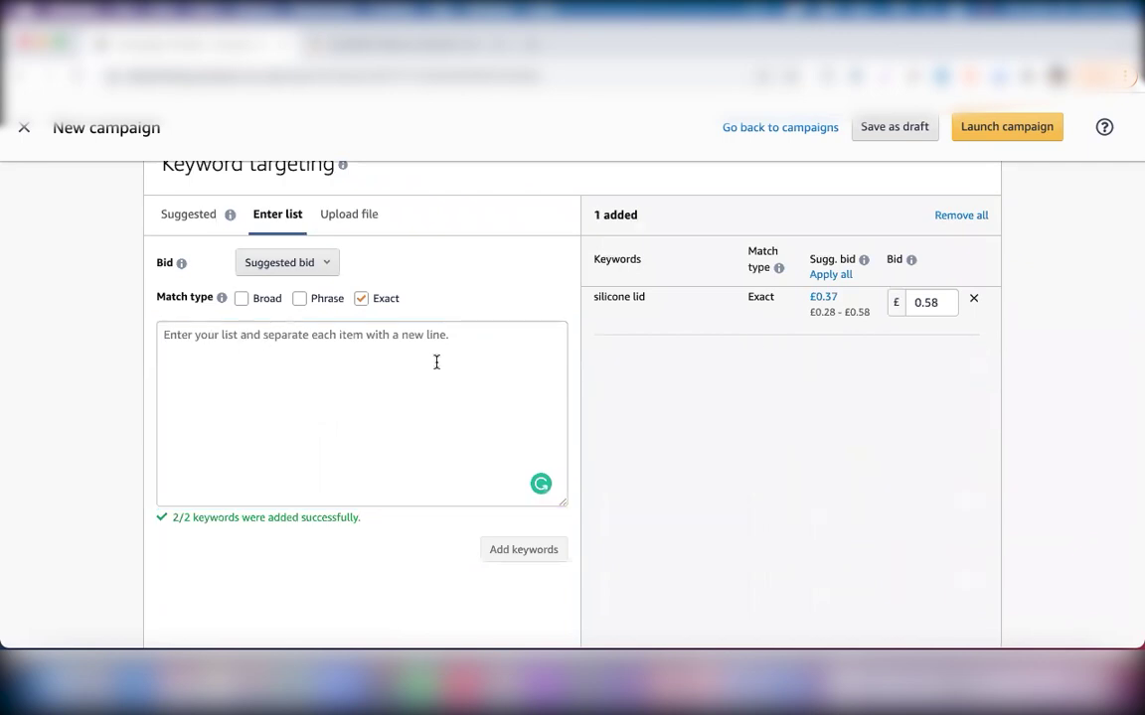
pyautogui.write('ki')
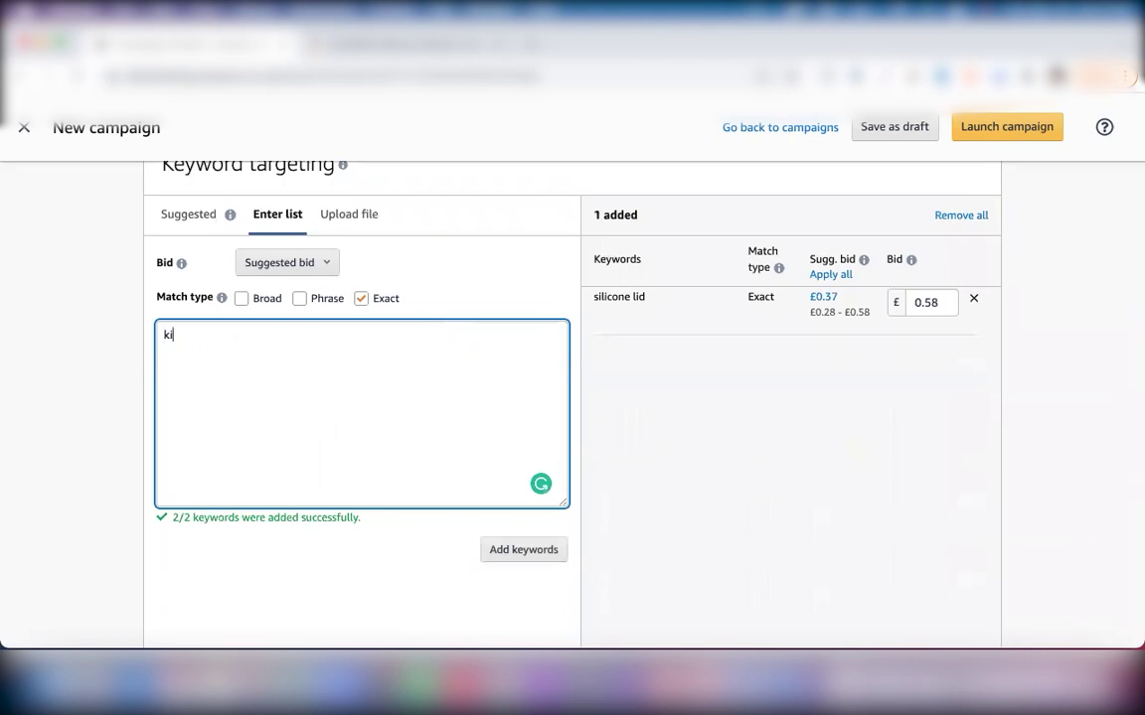
pyautogui.write('tchen accessories')
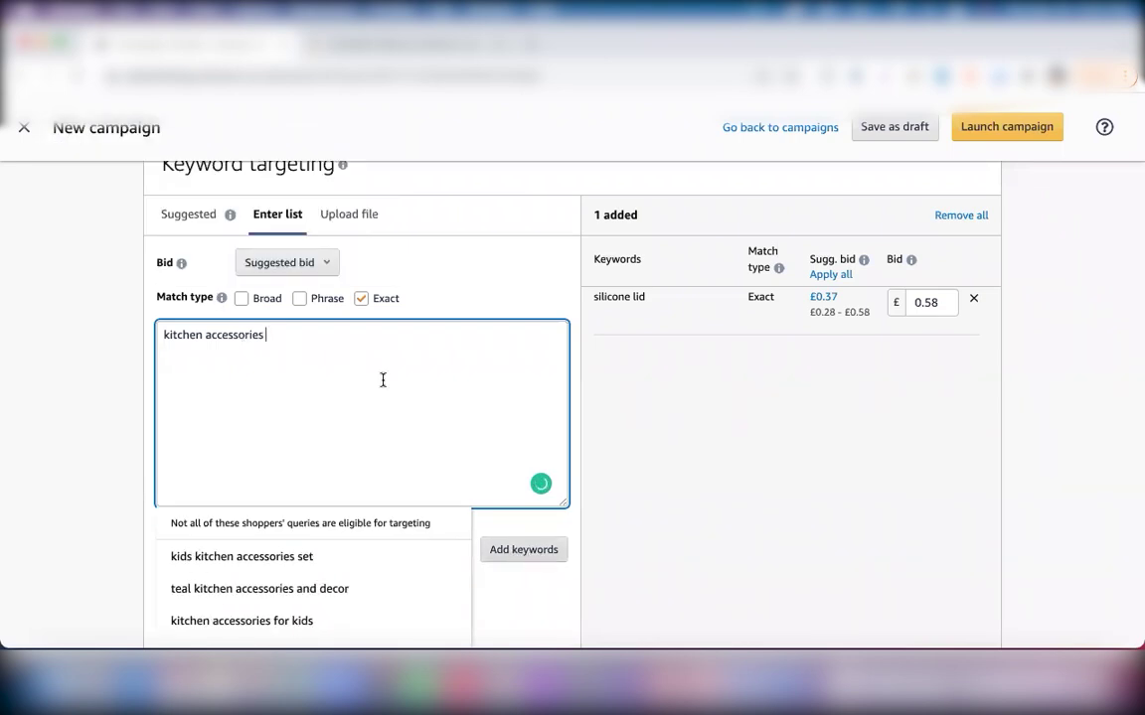
pyautogui.click(516, 549)
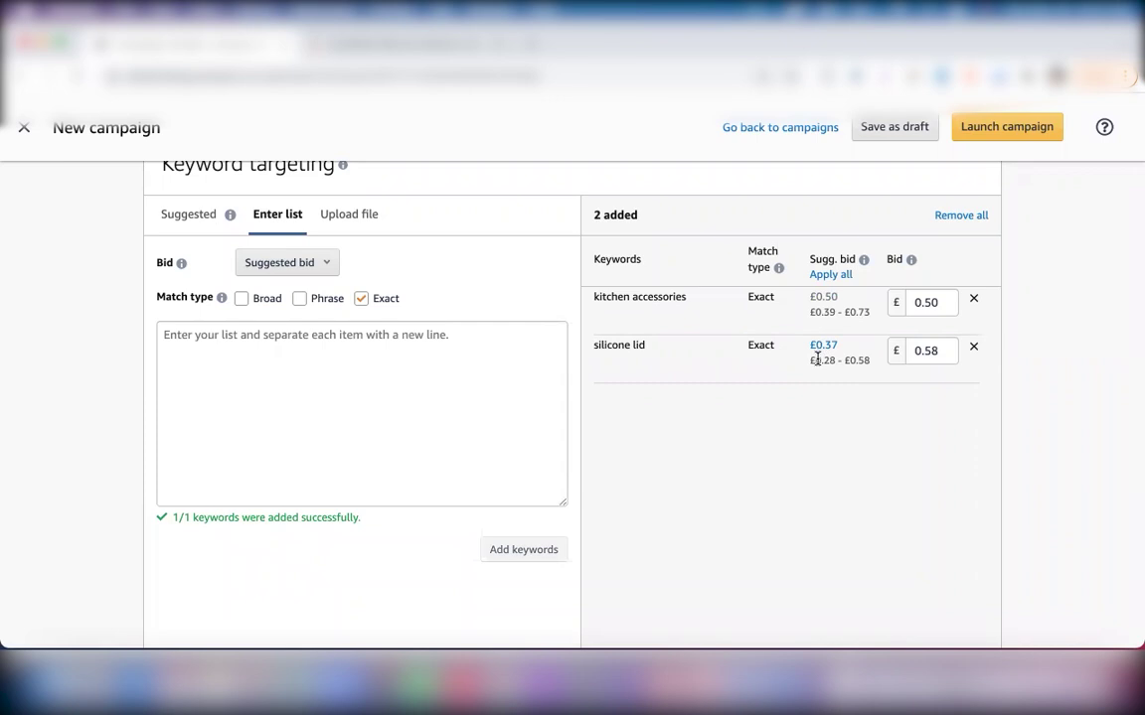
pyautogui.click(940, 350)
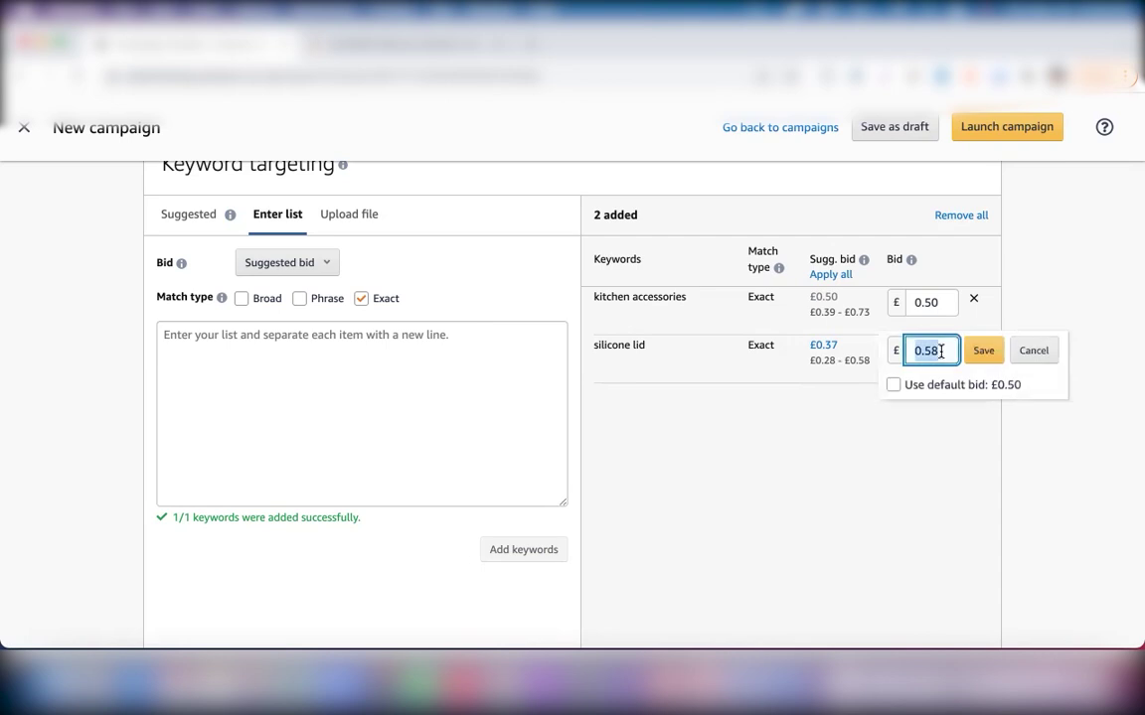
pyautogui.click(1034, 353)
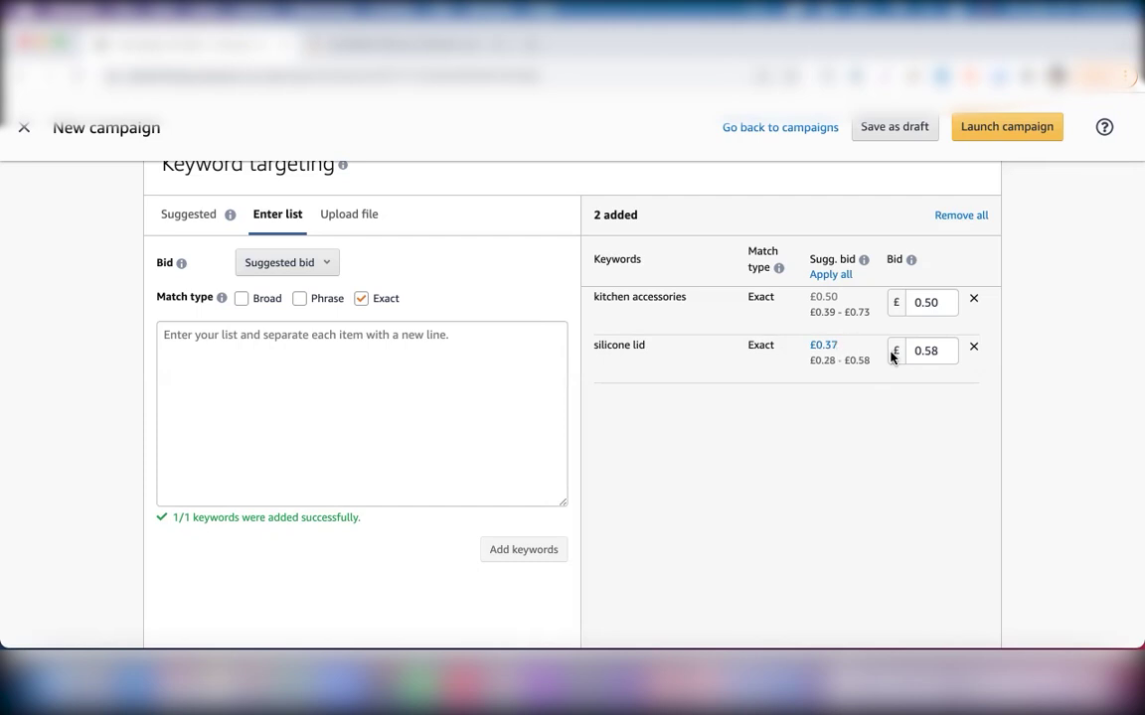
pyautogui.click(938, 351)
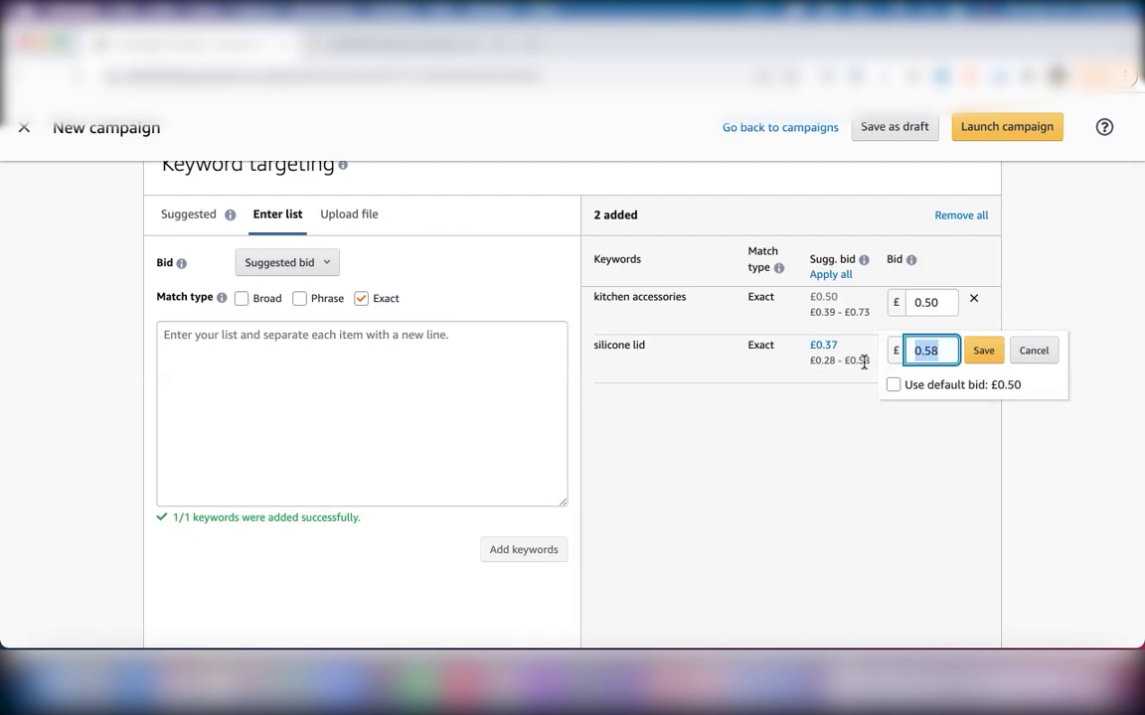
pyautogui.click(1033, 353)
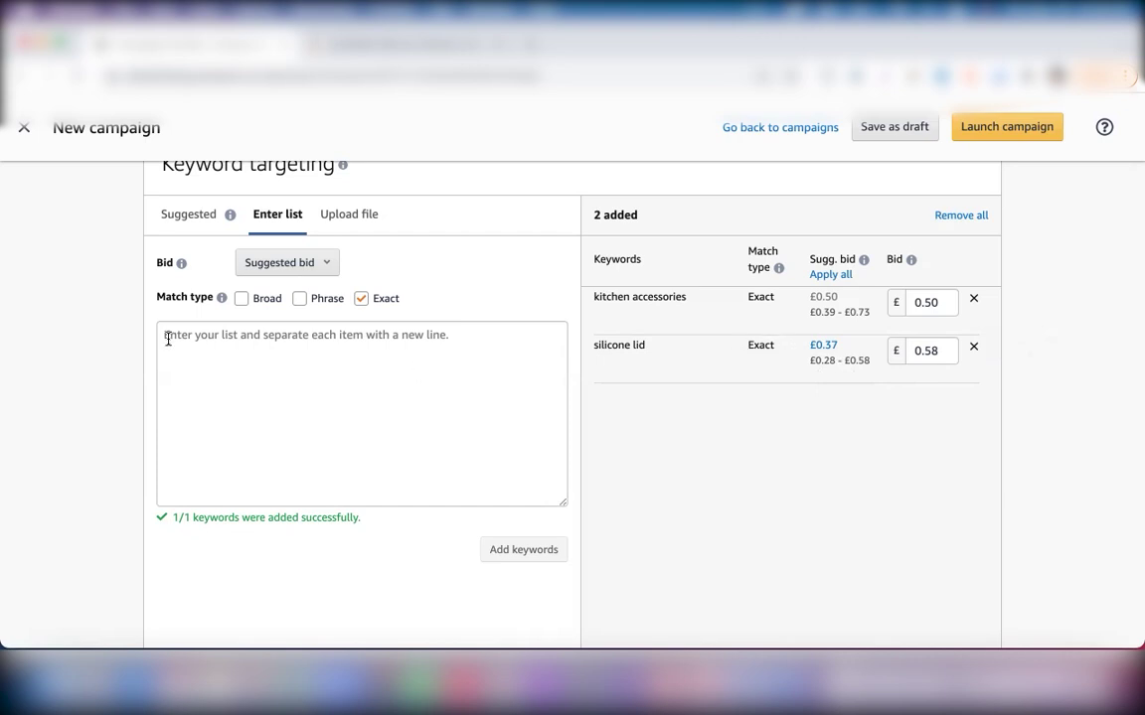
# Add "household" as an exact-match keyword with the suggested bid.
pyautogui.click(213, 341)
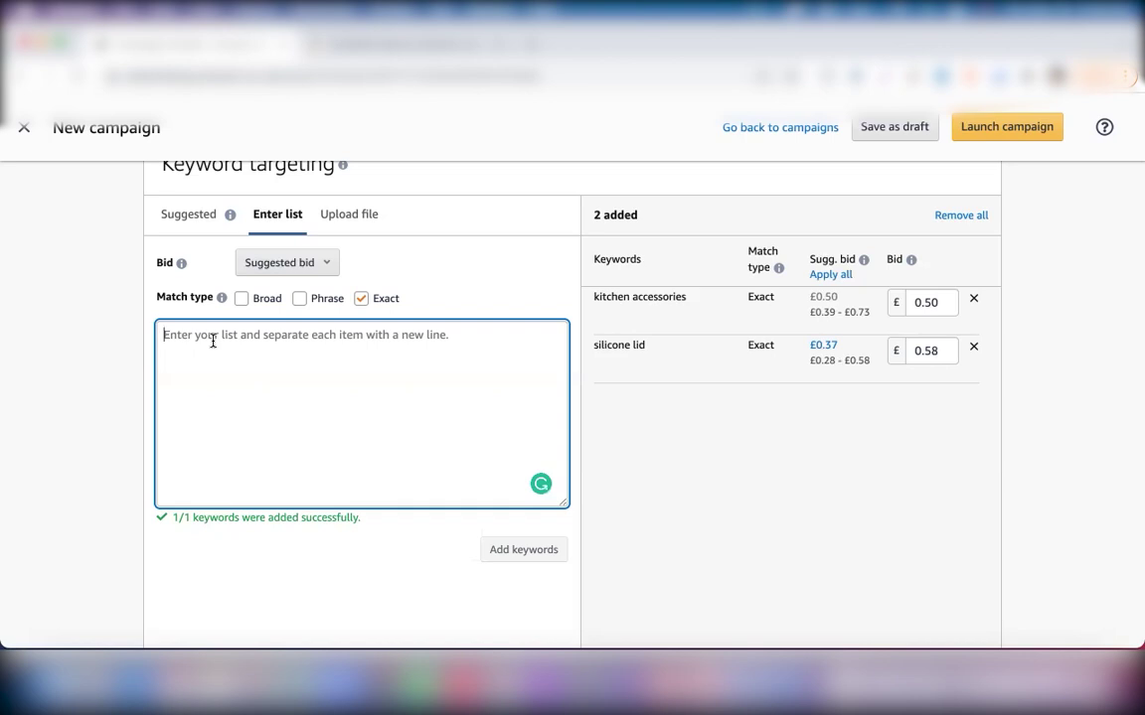
pyautogui.write('hous')
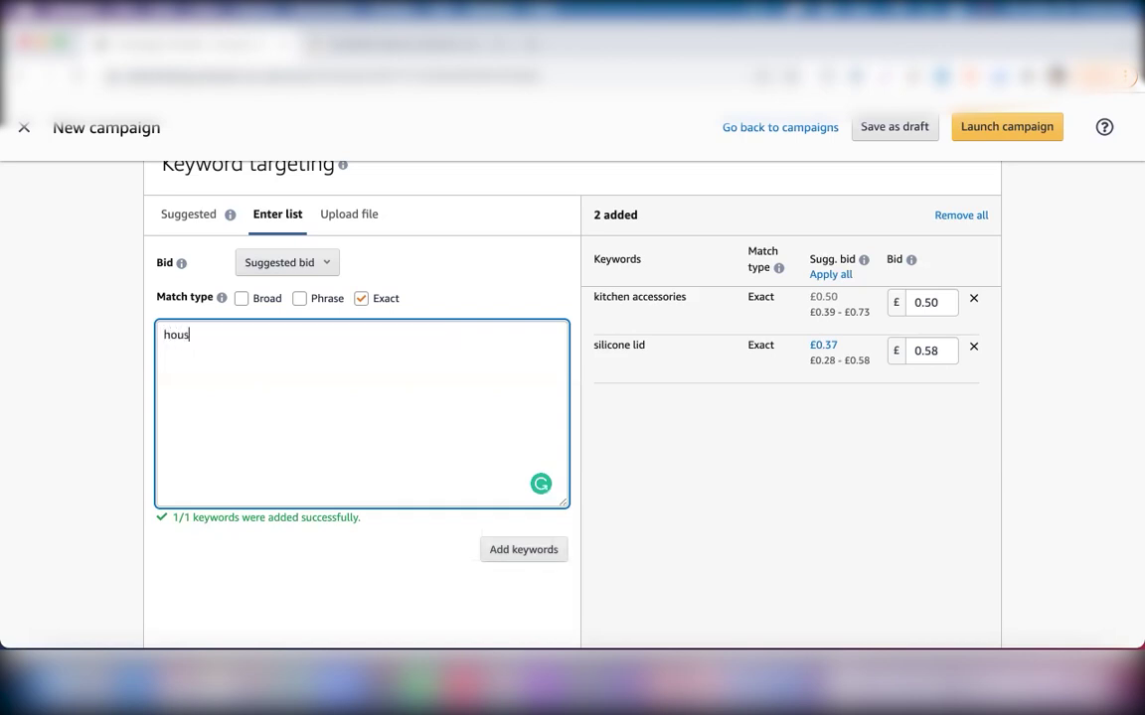
pyautogui.write('ehold')
pyautogui.click(507, 551)
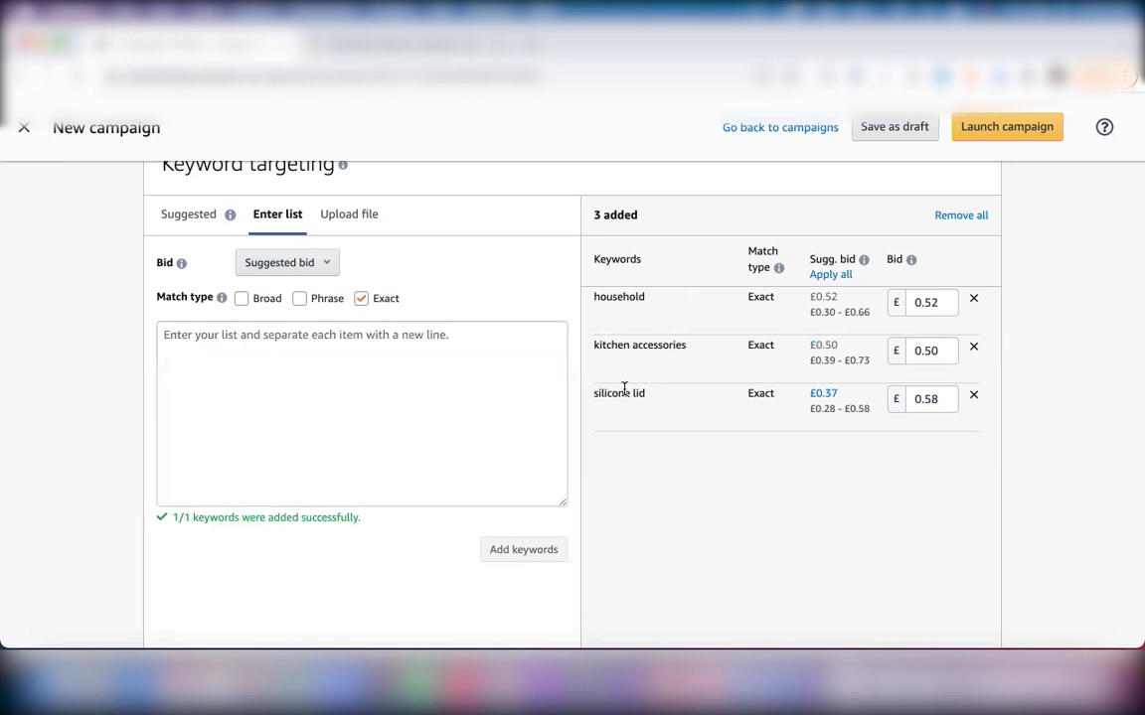
# Remove the keywords "silicone lid" and "kitchen accessories" from the added exact-match keywords.
pyautogui.scroll(-5, 833, 474)
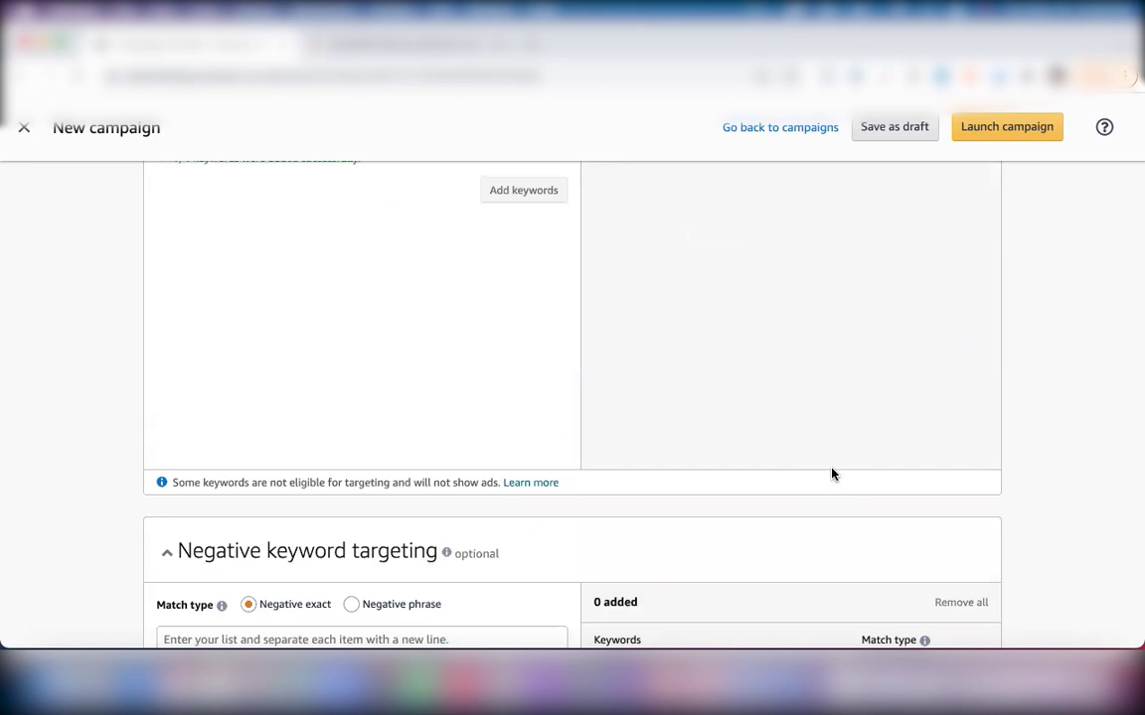
pyautogui.scroll(5, 831, 473)
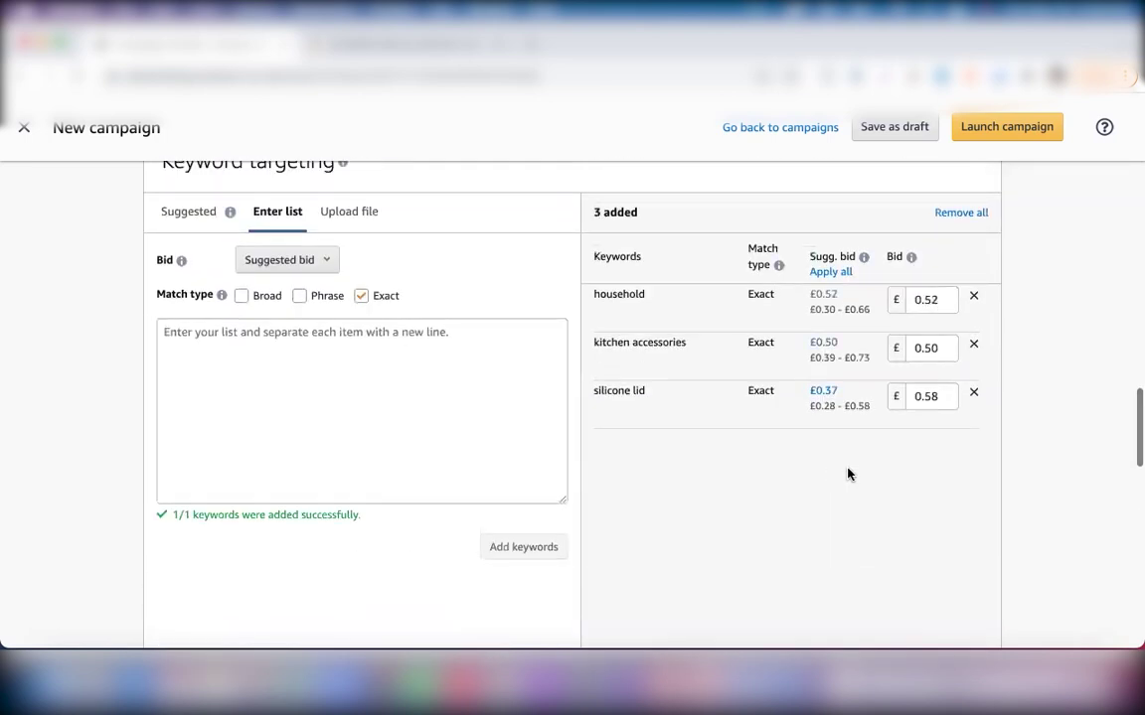
pyautogui.click(974, 397)
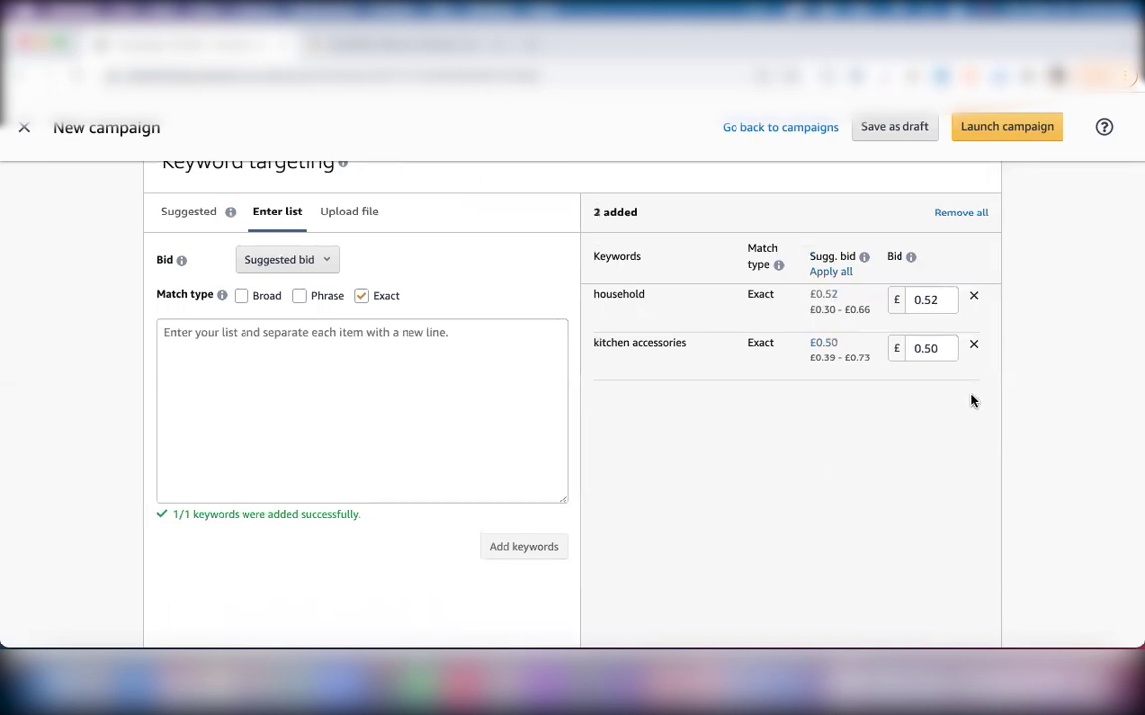
pyautogui.click(973, 348)
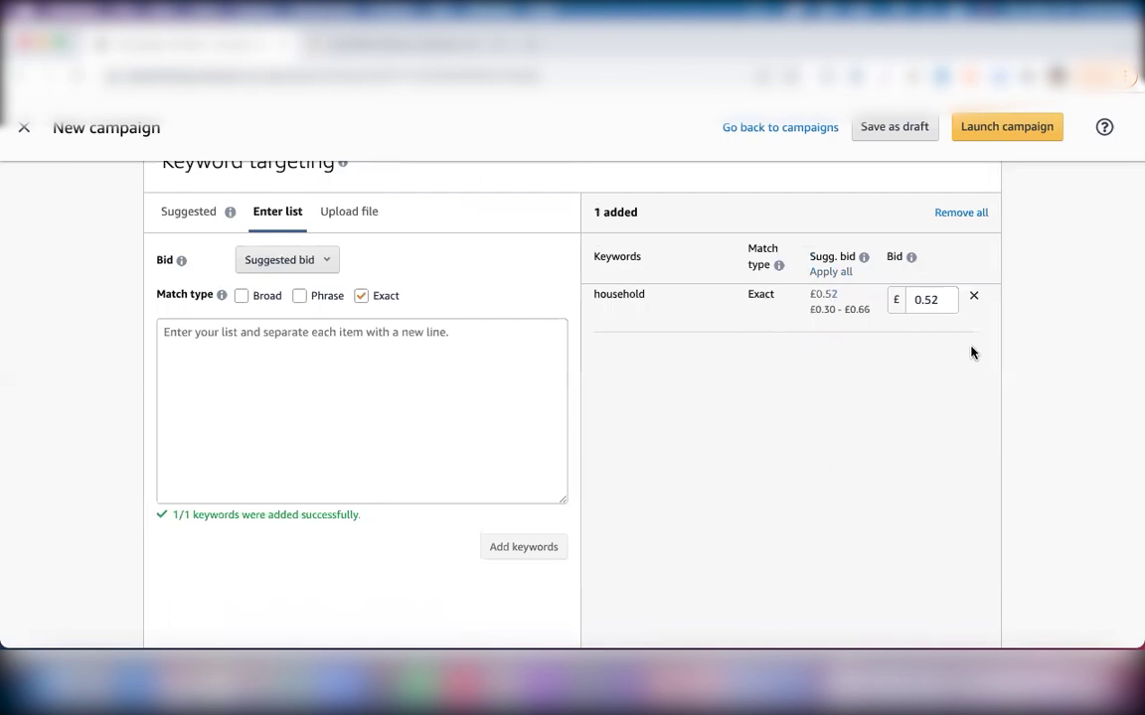
pyautogui.scroll(5, 583, 292)
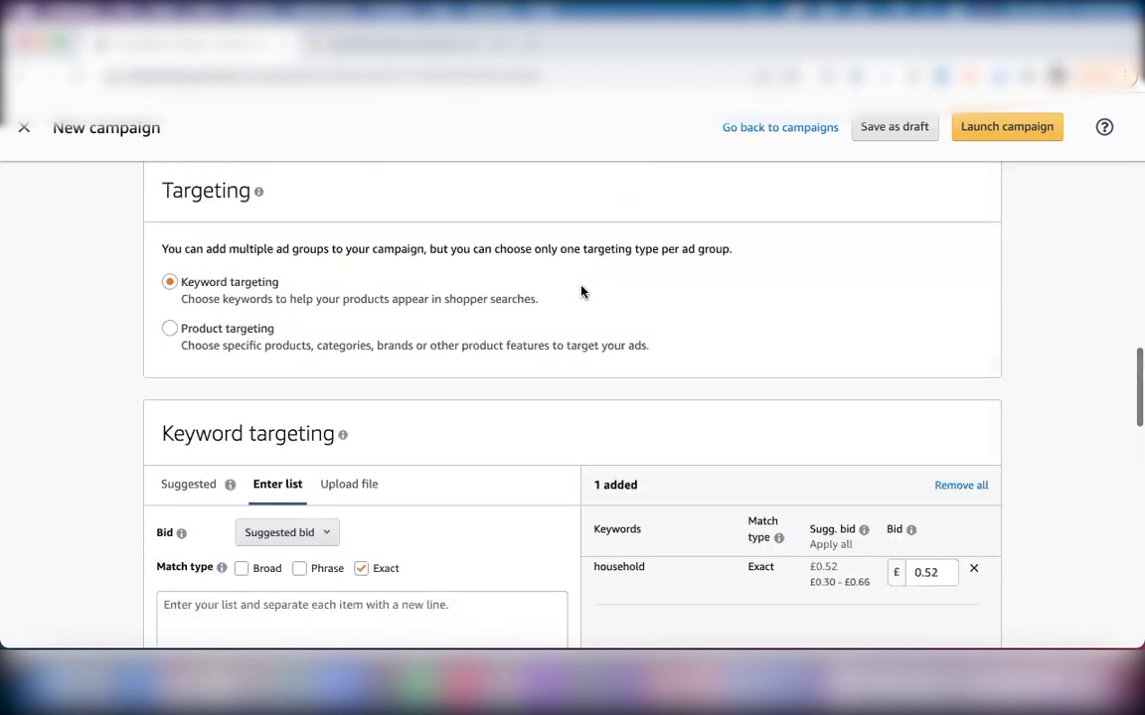
pyautogui.scroll(7, 583, 291)
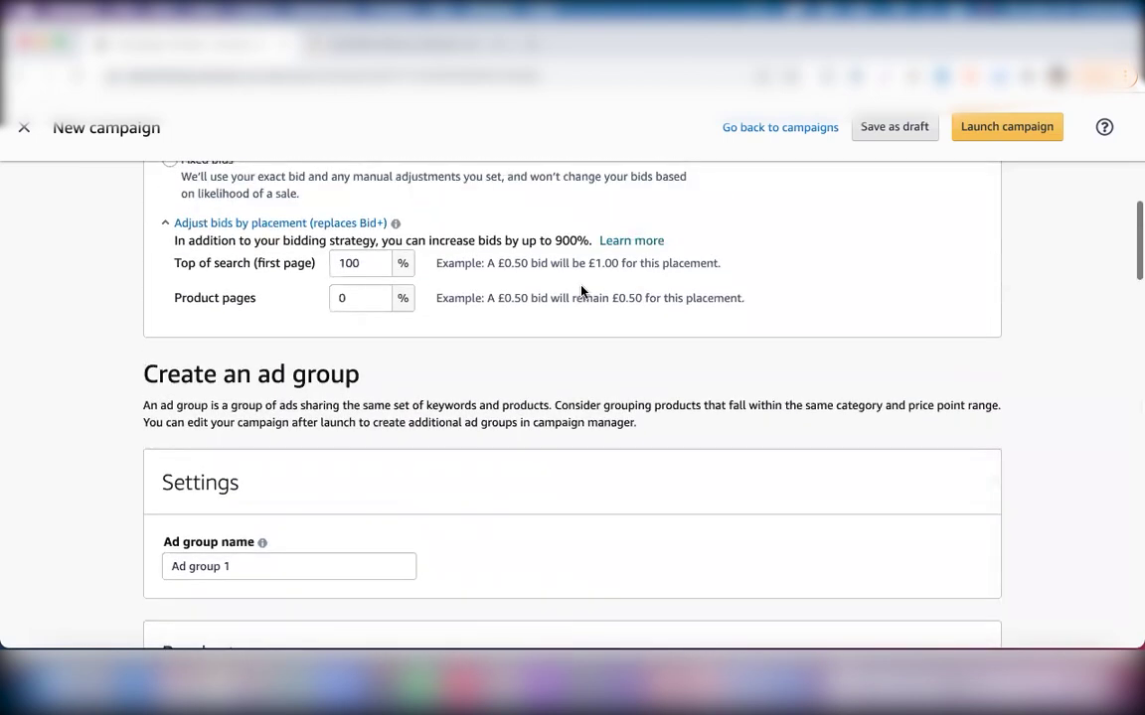
pyautogui.scroll(-1, 582, 292)
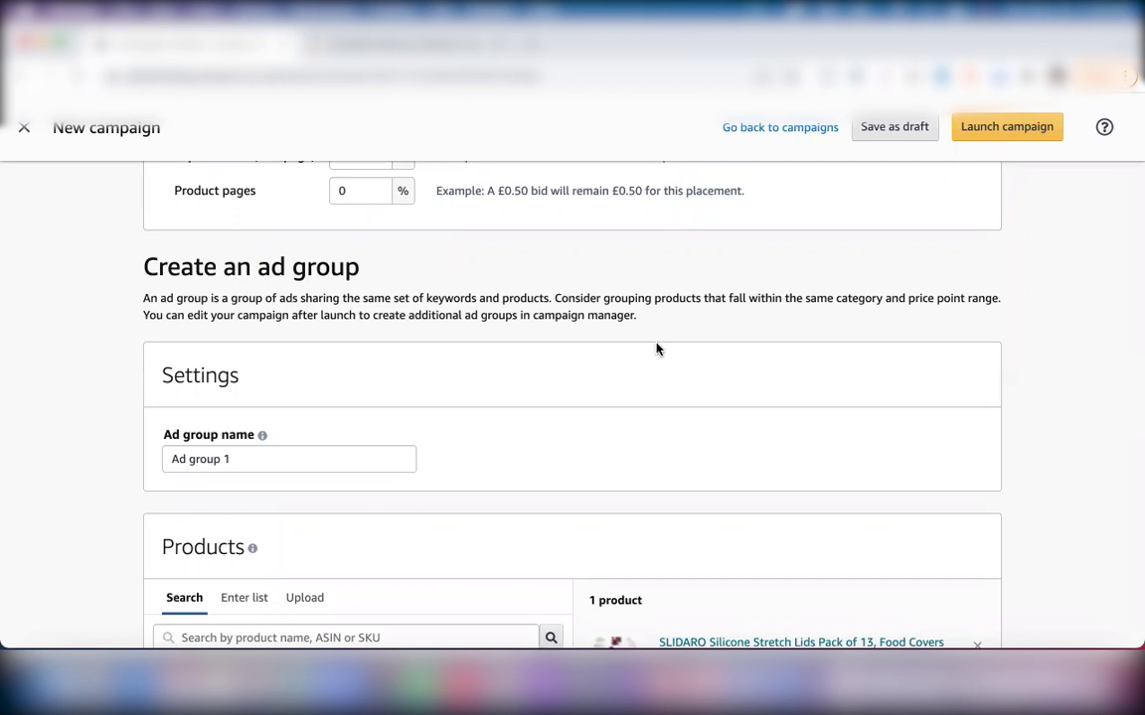
pyautogui.scroll(-5, 656, 348)
pyautogui.scroll(-10, 656, 348)
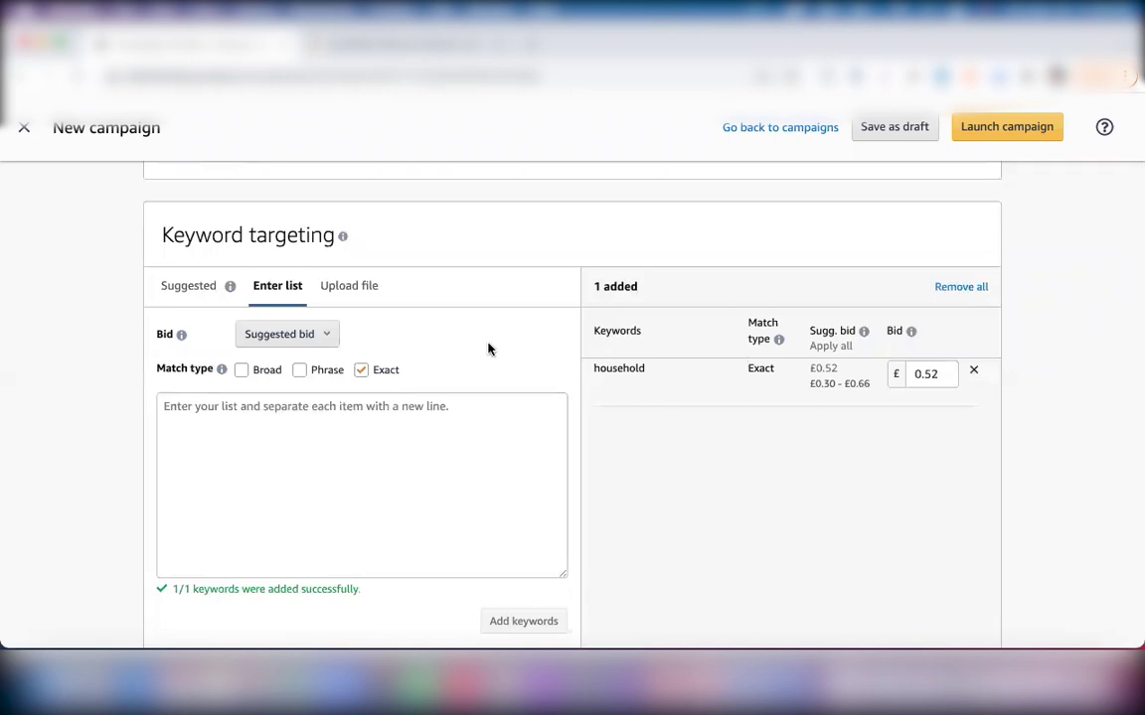
# Add the suggested exact-match keywords "eco lid", "stretch lid container", "silicon covers food" and "silicon bowl covers" with their suggested bids.
pyautogui.scroll(-1, 385, 385)
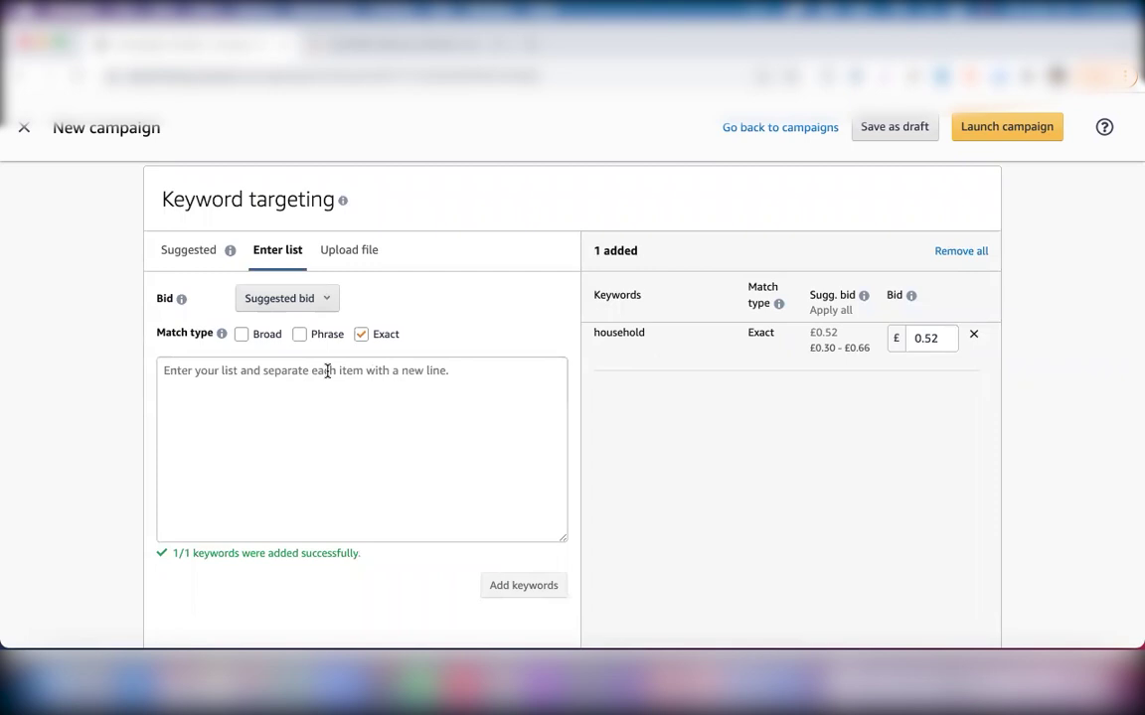
pyautogui.click(191, 260)
pyautogui.scroll(-1, 372, 480)
pyautogui.scroll(1, 374, 487)
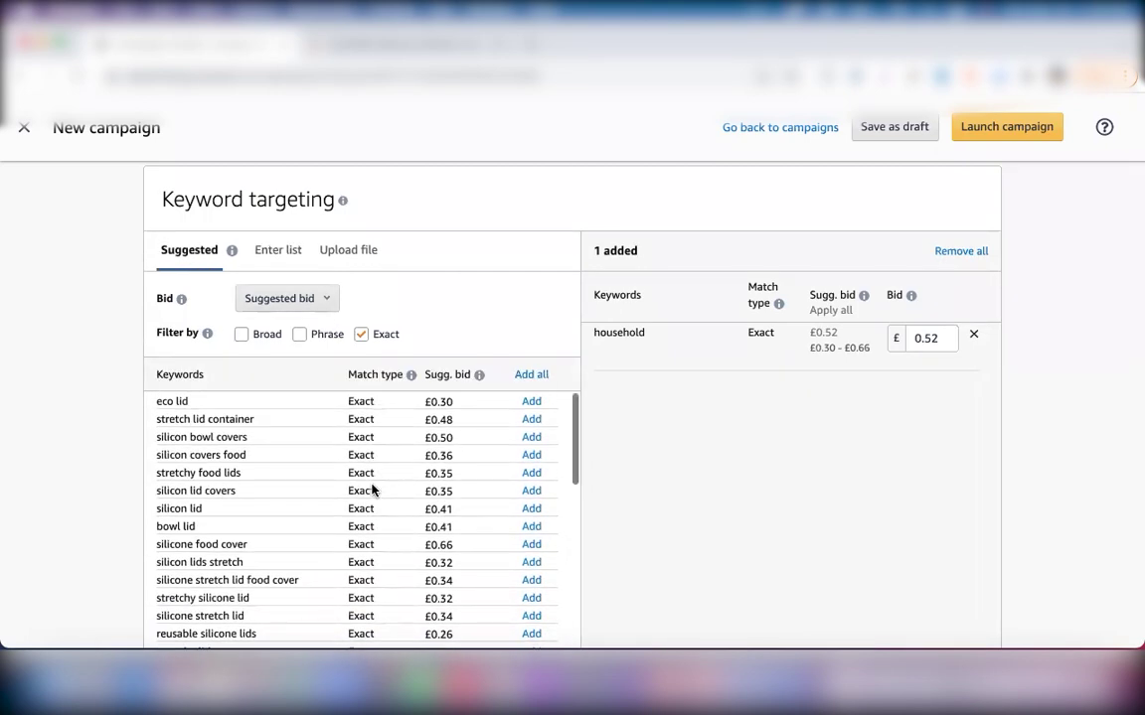
pyautogui.scroll(-2, 427, 258)
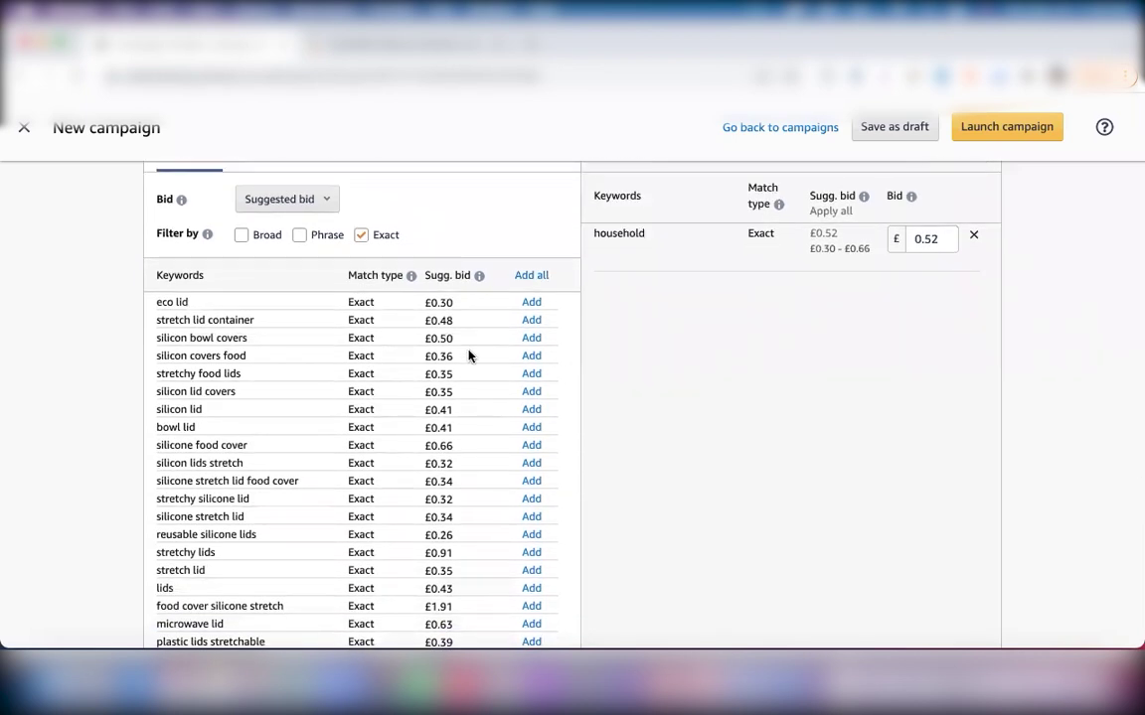
pyautogui.click(533, 303)
pyautogui.click(531, 320)
pyautogui.click(531, 355)
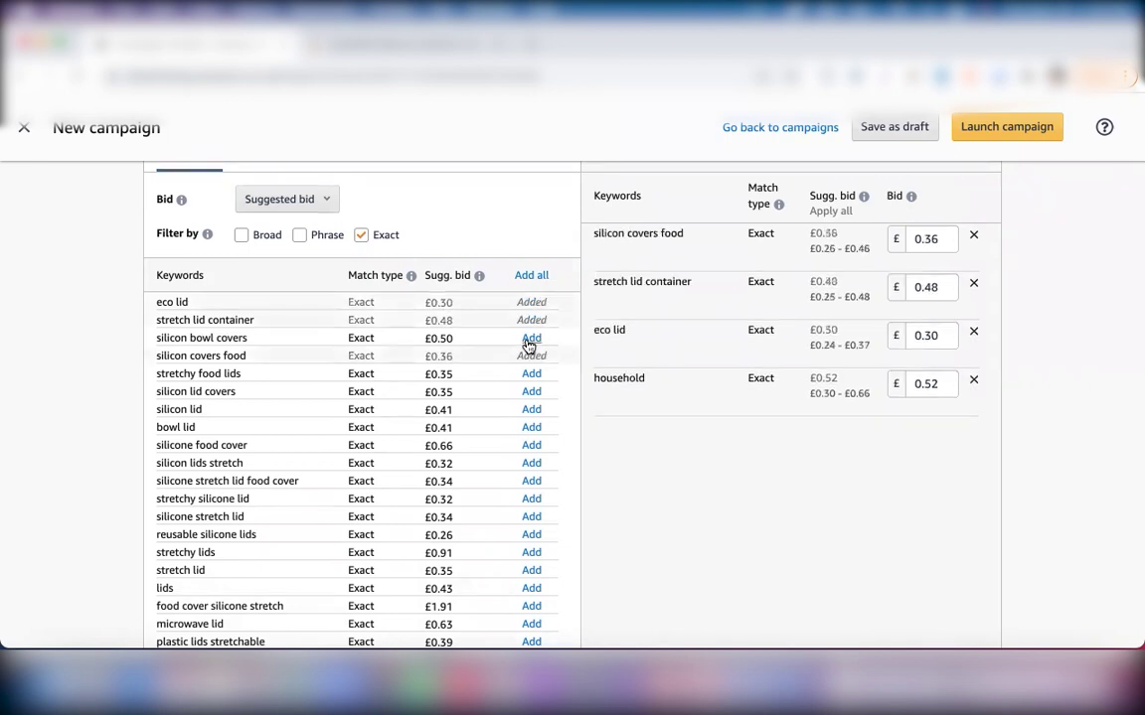
pyautogui.click(529, 339)
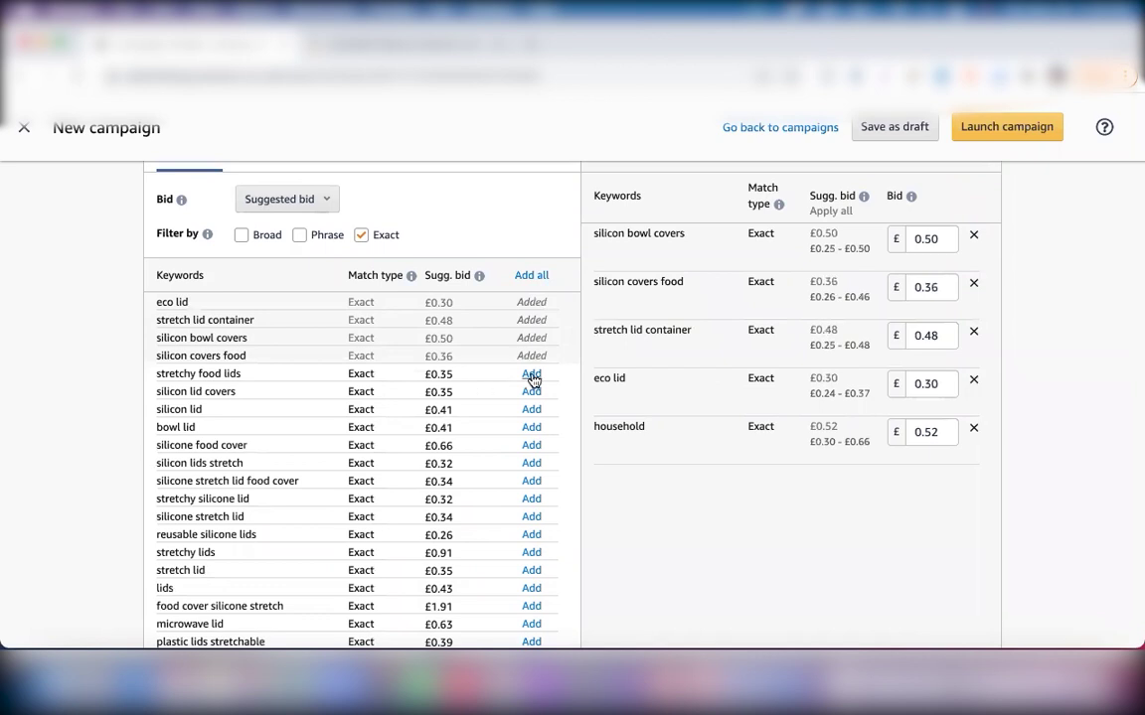
# Add the suggested exact-match keywords "stretchy food lids", "silicon lid covers", "silicon lid", "bowl lid", "silicone food cover" and "silicon lids stretch".
pyautogui.click(532, 376)
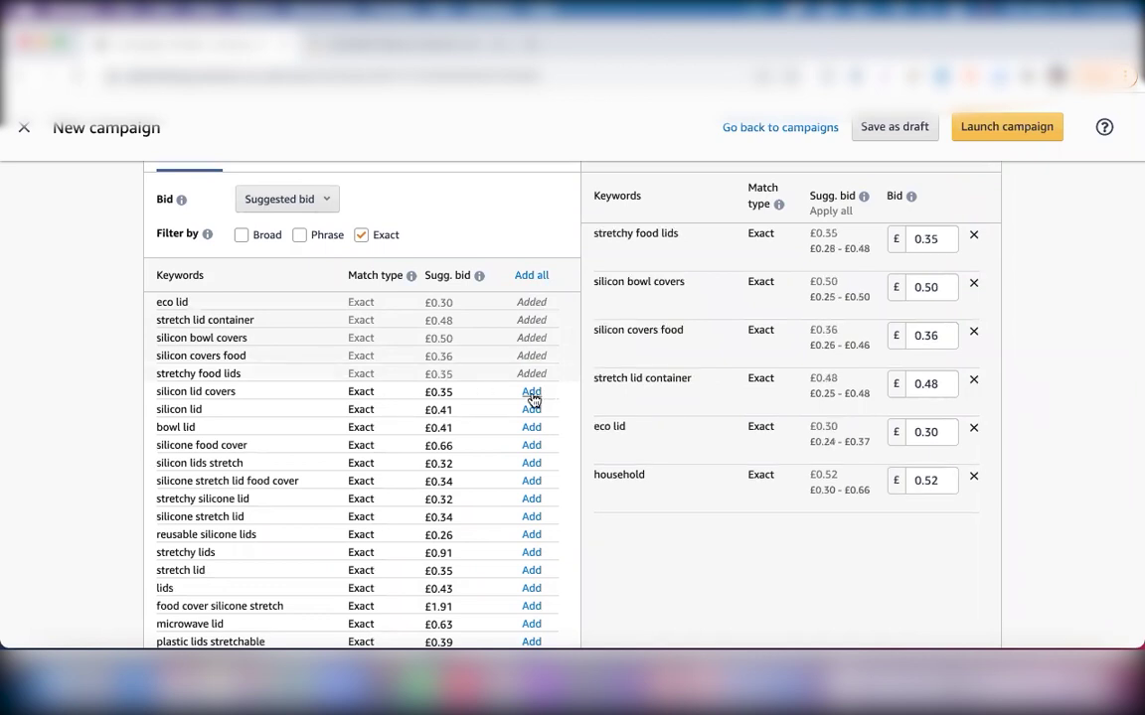
pyautogui.click(532, 391)
pyautogui.scroll(-1, 447, 384)
pyautogui.scroll(1, 448, 384)
pyautogui.click(532, 406)
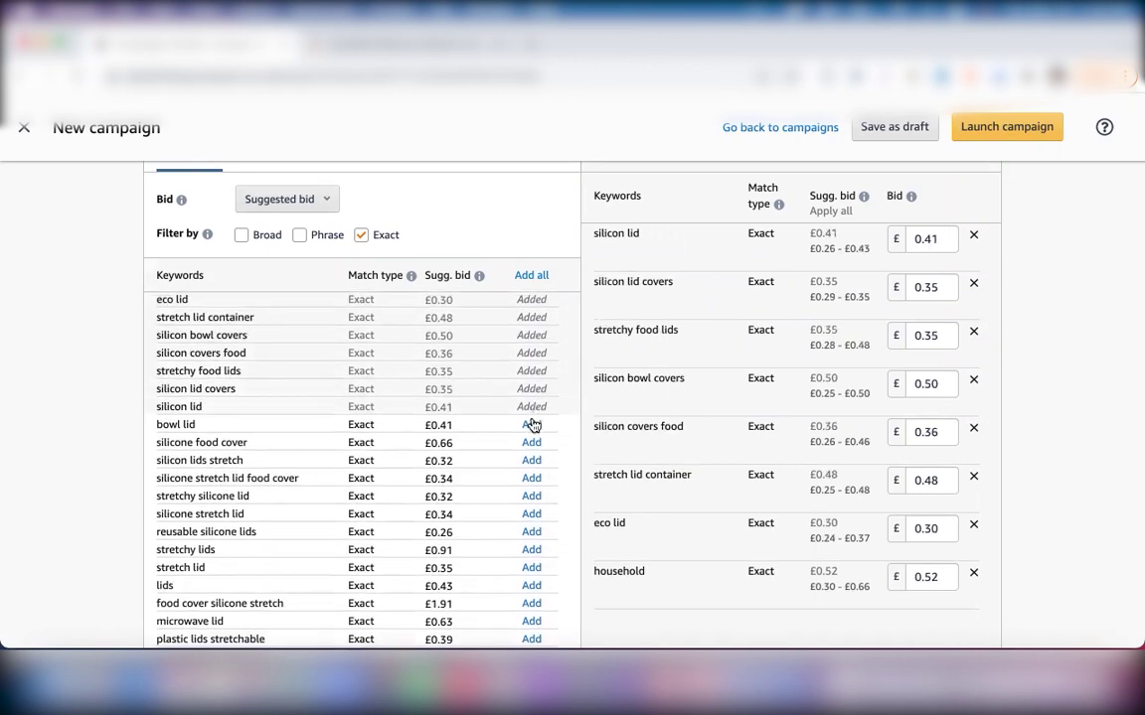
pyautogui.click(531, 425)
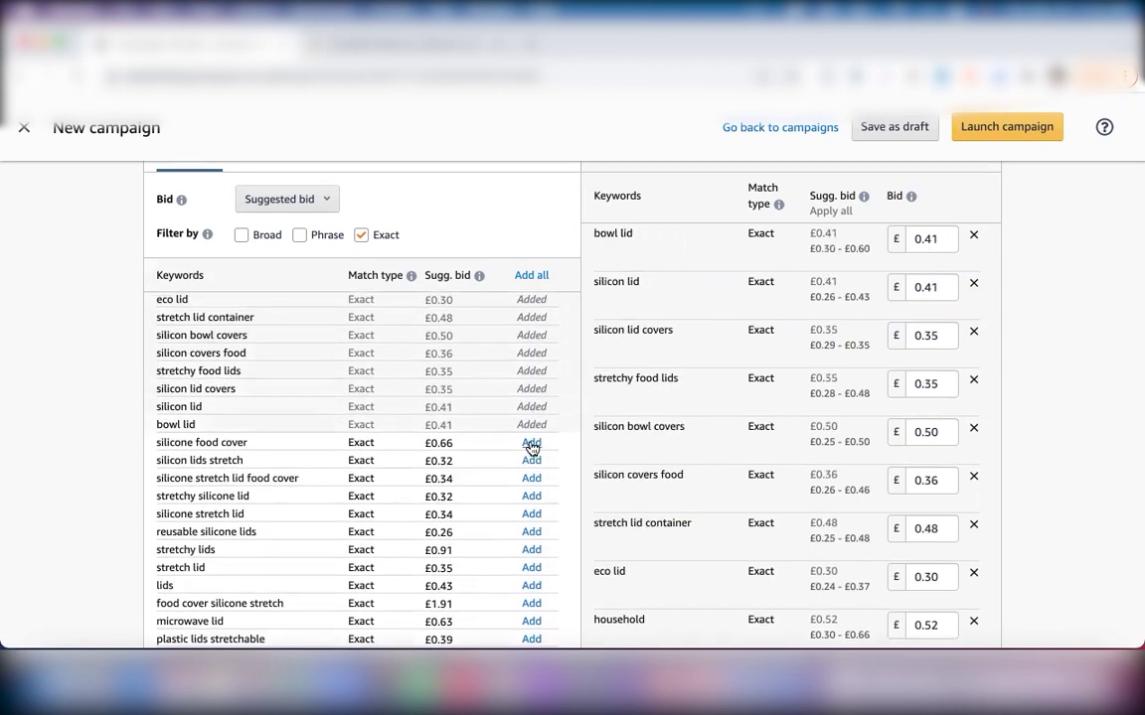
pyautogui.click(531, 443)
pyautogui.click(532, 461)
# Remove "household", "eco lid", "stretch lid container", "silicon covers food" and "silicon bowl covers" from the added keywords.
pyautogui.scroll(-4, 735, 447)
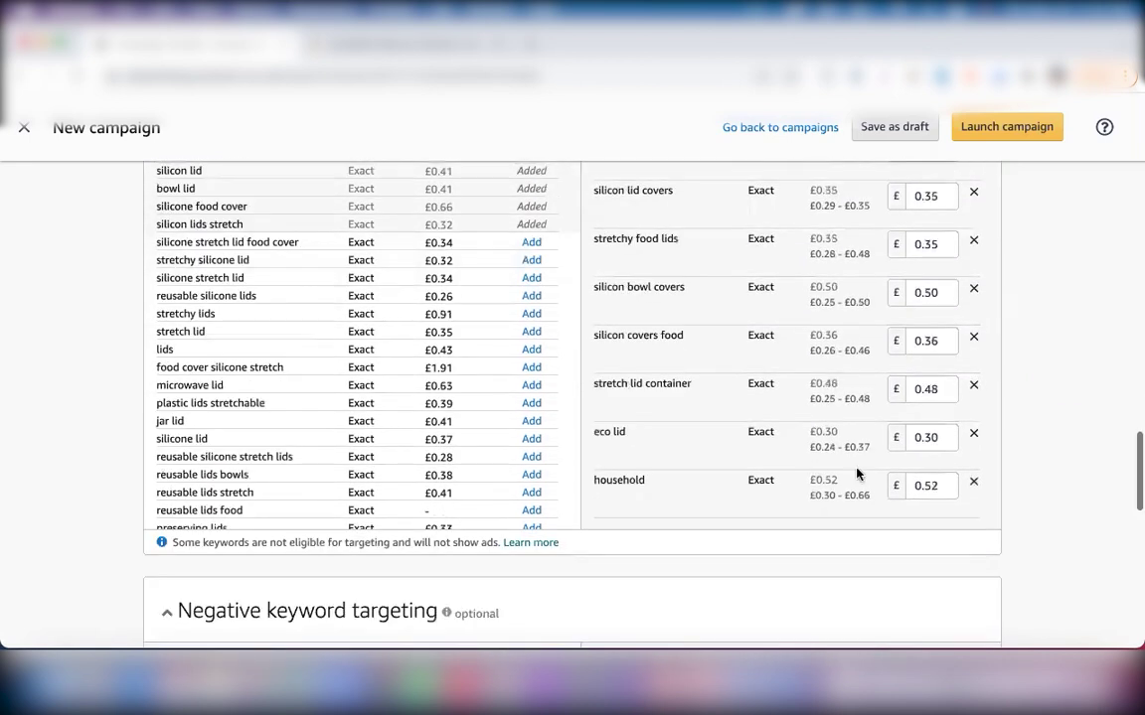
pyautogui.click(971, 440)
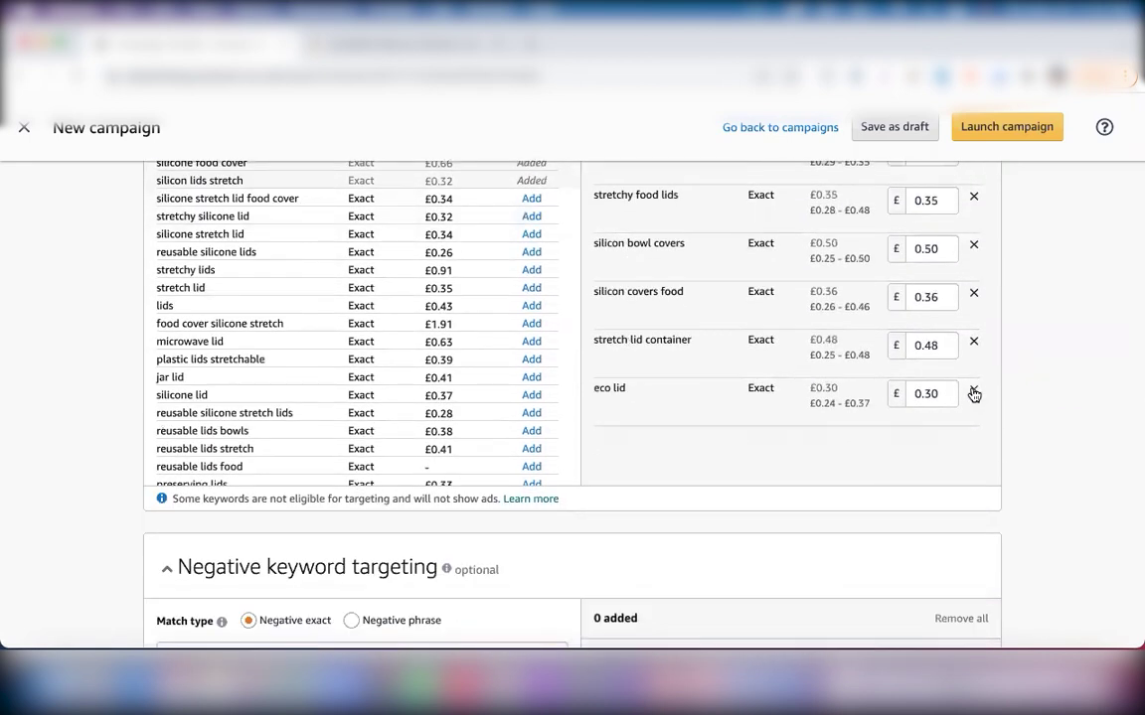
pyautogui.click(972, 340)
pyautogui.click(969, 338)
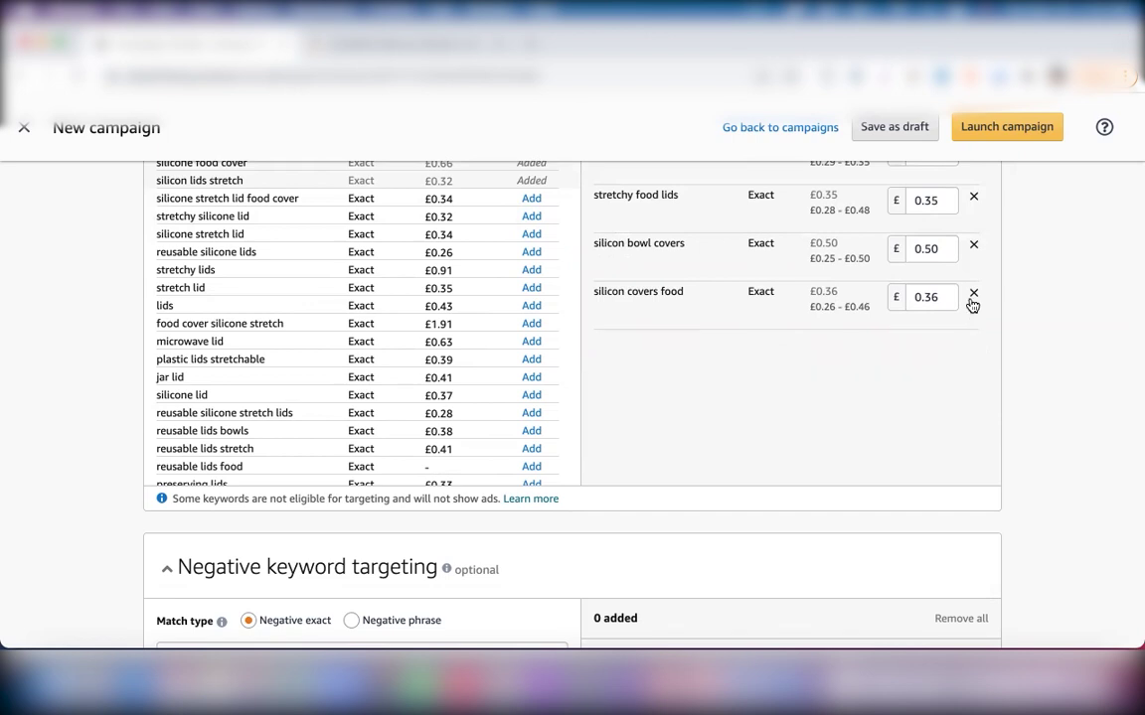
pyautogui.click(974, 296)
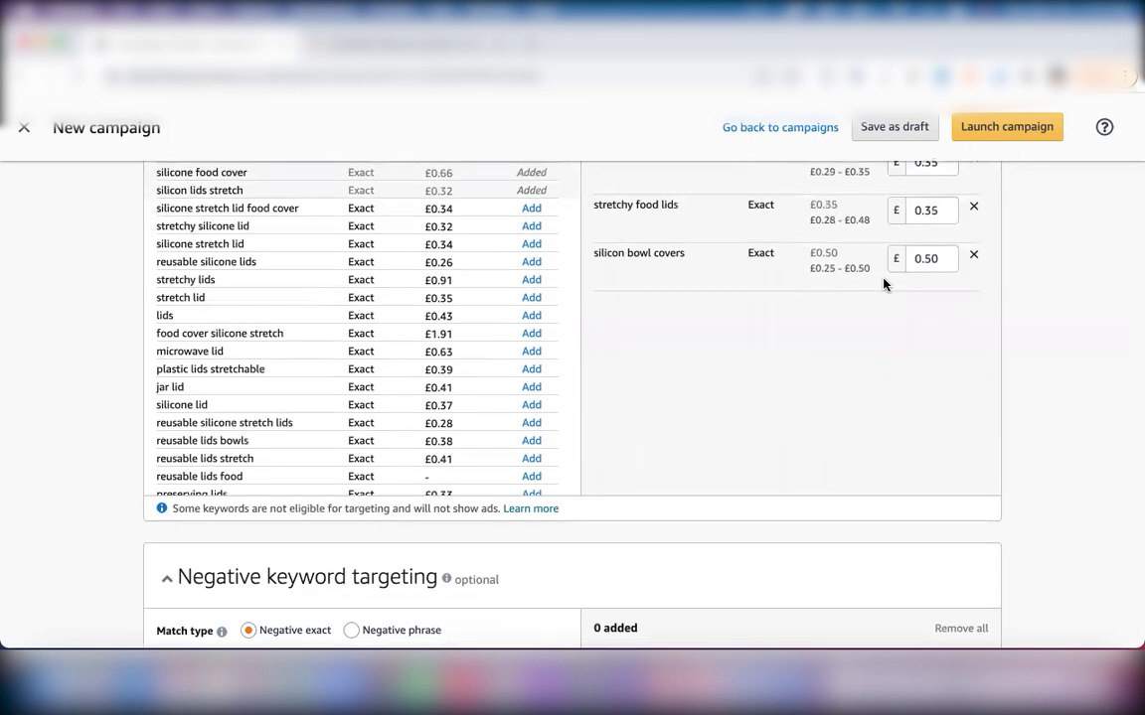
pyautogui.scroll(5, 883, 284)
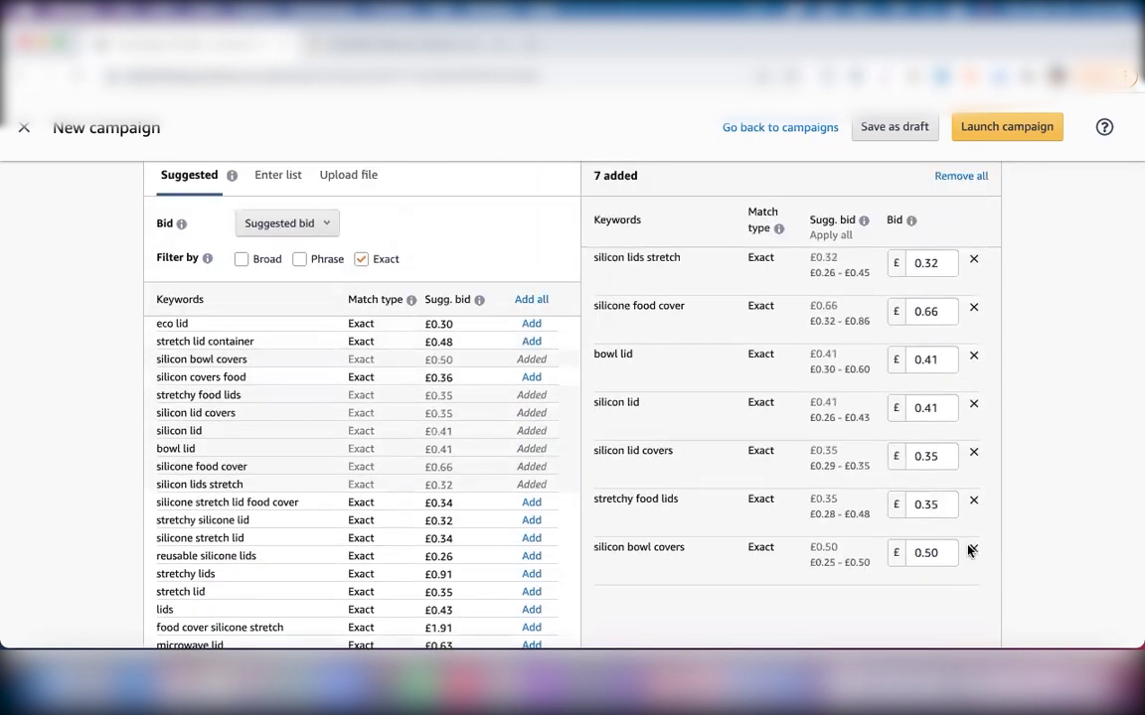
pyautogui.click(974, 550)
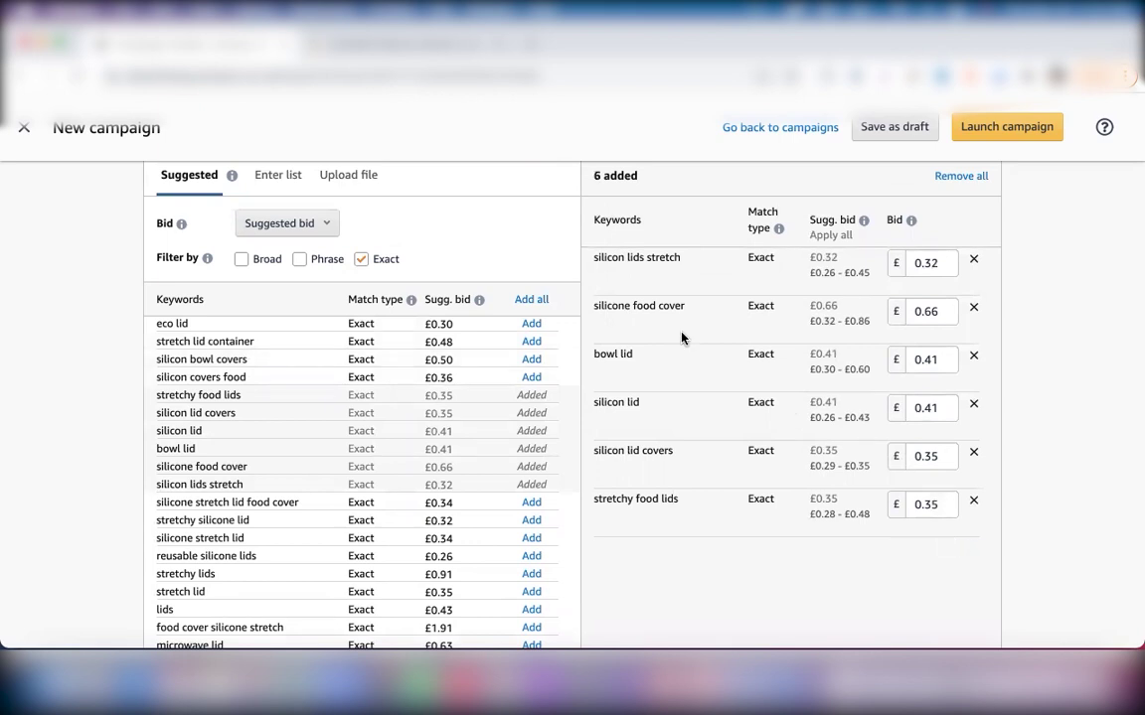
# Review the campaign form's advertised product, negative keyword targeting, ad group settings and placement bid adjustments.
pyautogui.scroll(6, 681, 337)
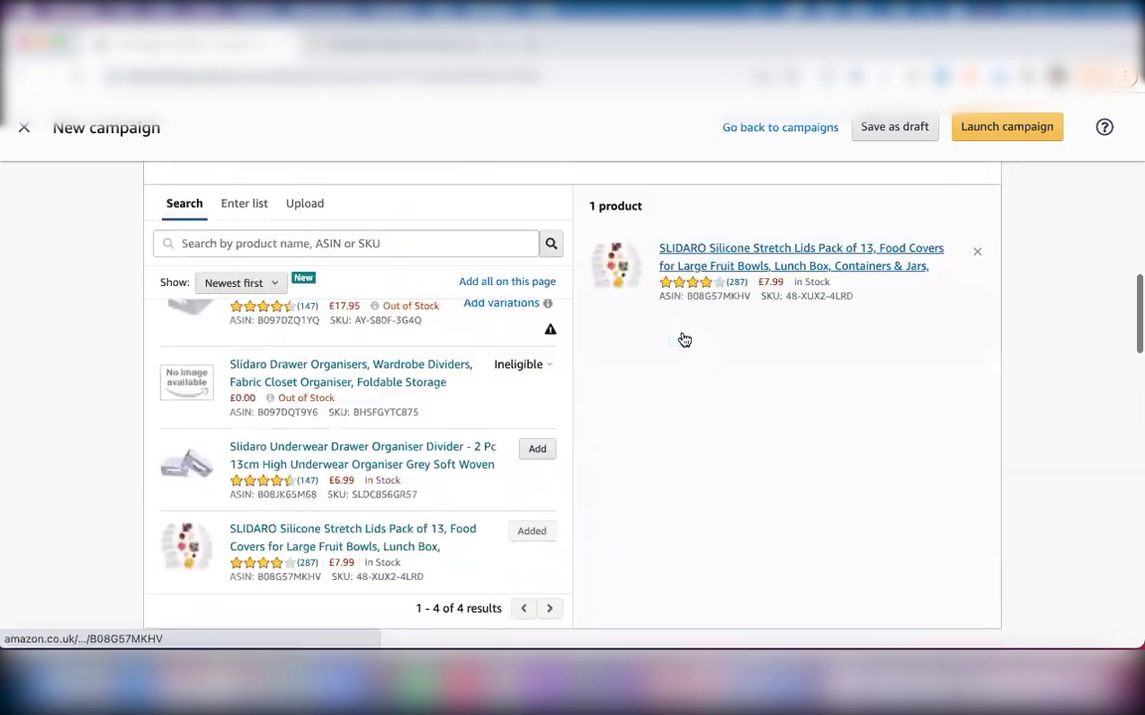
pyautogui.scroll(-7, 683, 336)
pyautogui.scroll(-10, 682, 338)
pyautogui.scroll(5, 682, 338)
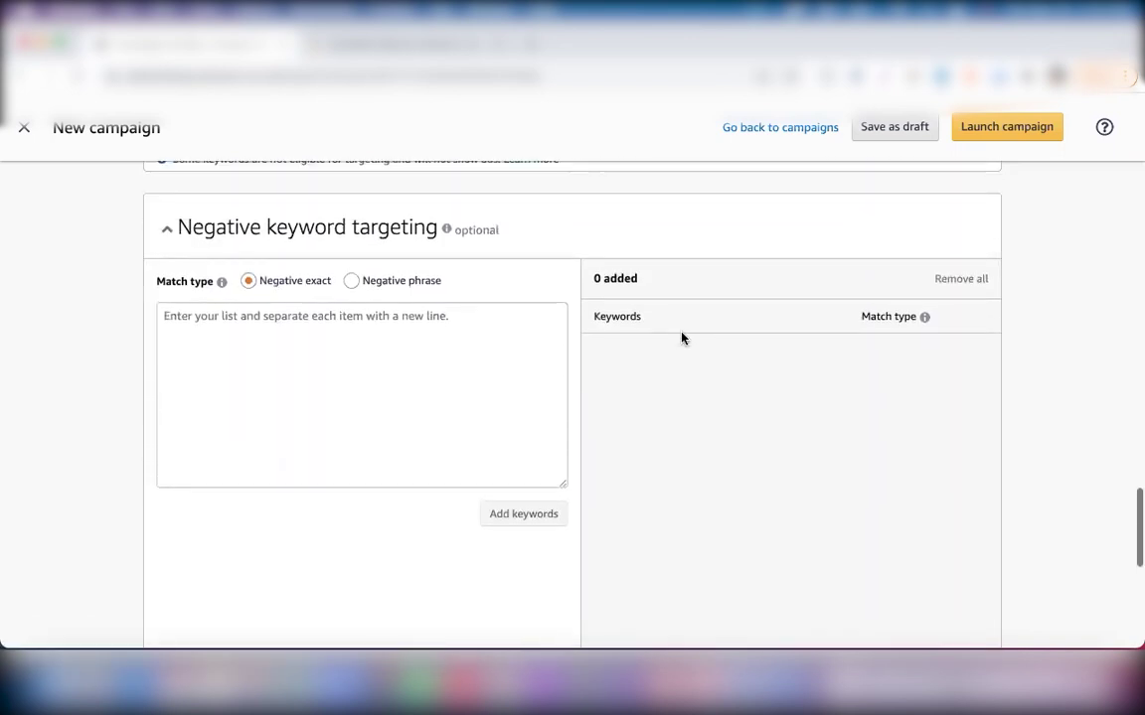
pyautogui.scroll(10, 681, 337)
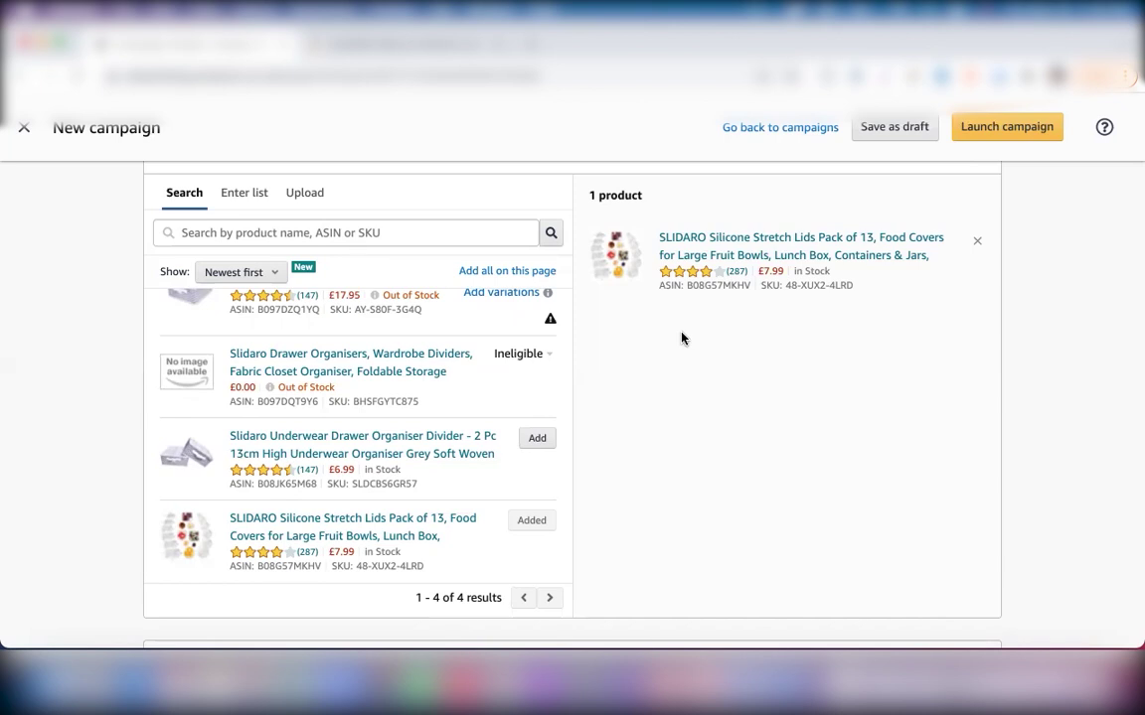
pyautogui.scroll(5, 681, 339)
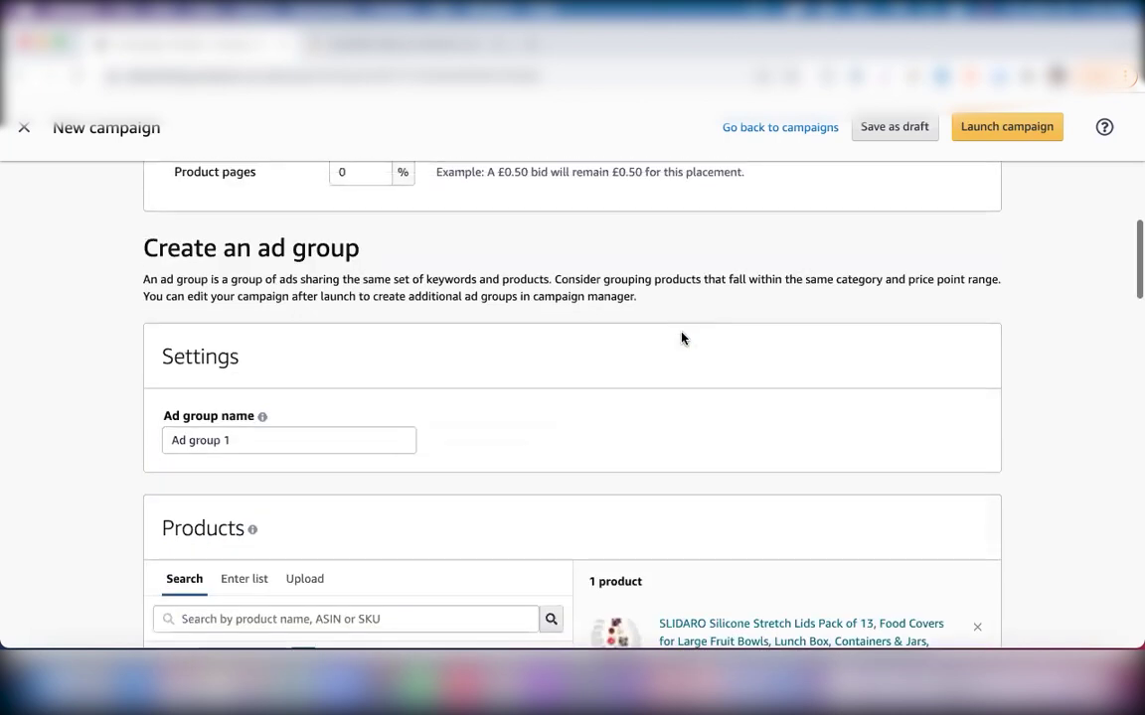
pyautogui.scroll(2, 682, 339)
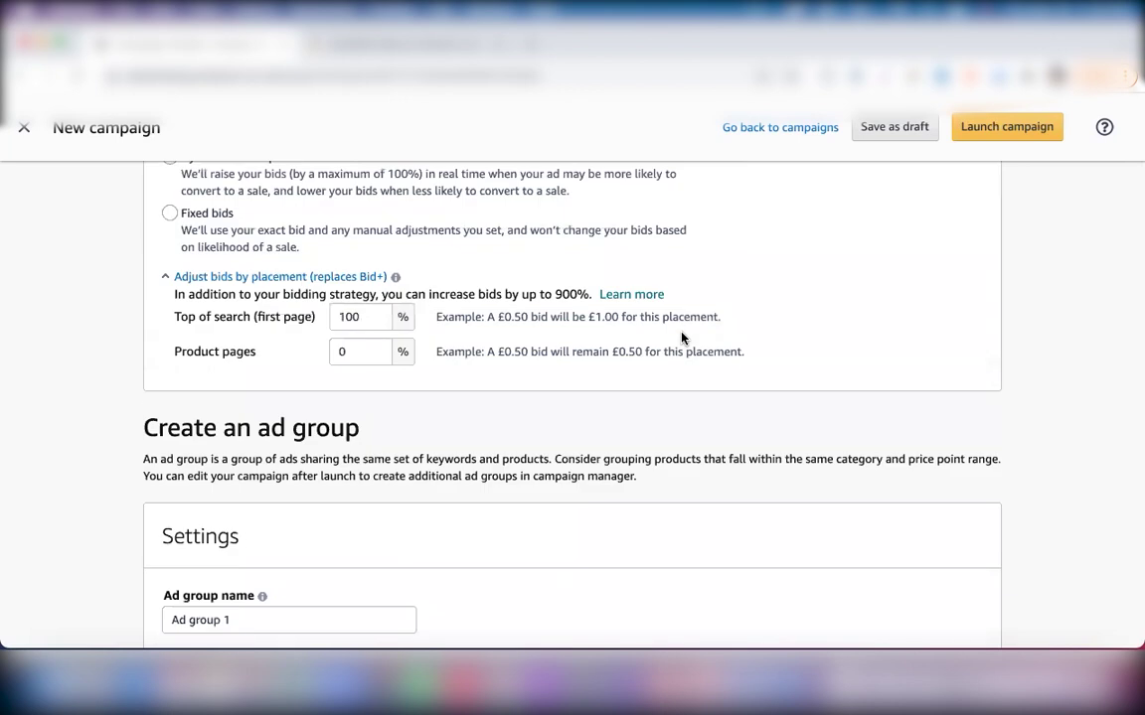
pyautogui.scroll(2, 682, 339)
pyautogui.scroll(2, 683, 340)
pyautogui.scroll(-4, 683, 337)
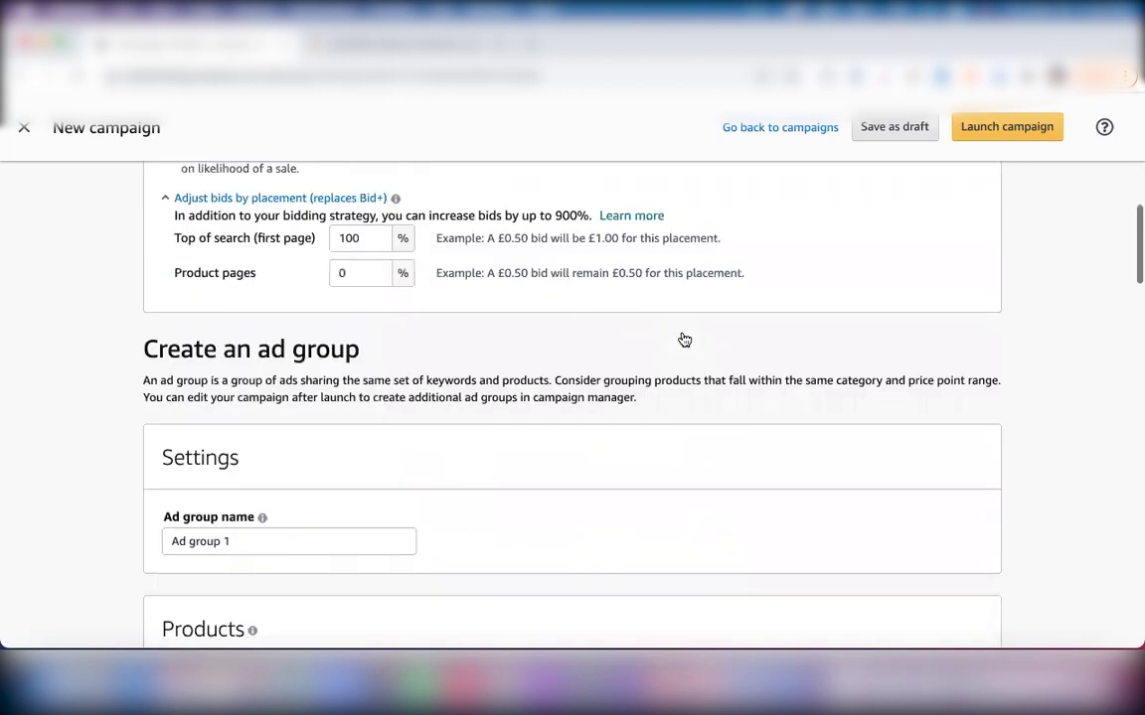
# Switch the ad group's targeting type from keyword targeting to product targeting.
pyautogui.scroll(-10, 682, 334)
pyautogui.scroll(1, 672, 343)
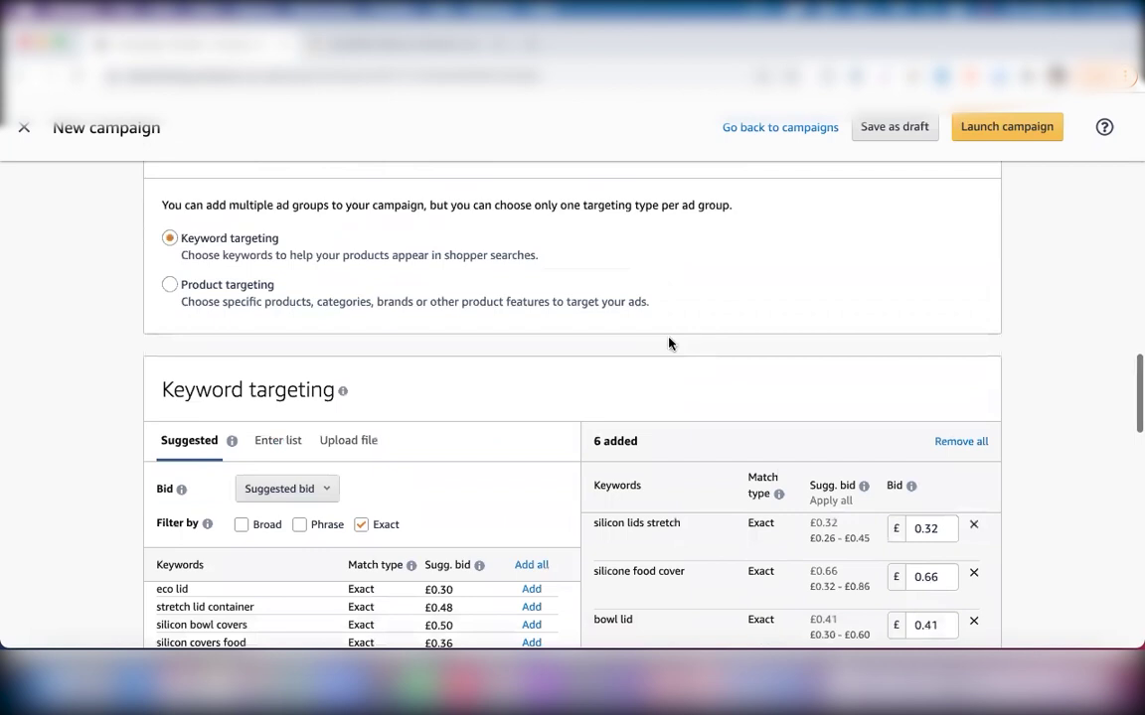
pyautogui.click(171, 287)
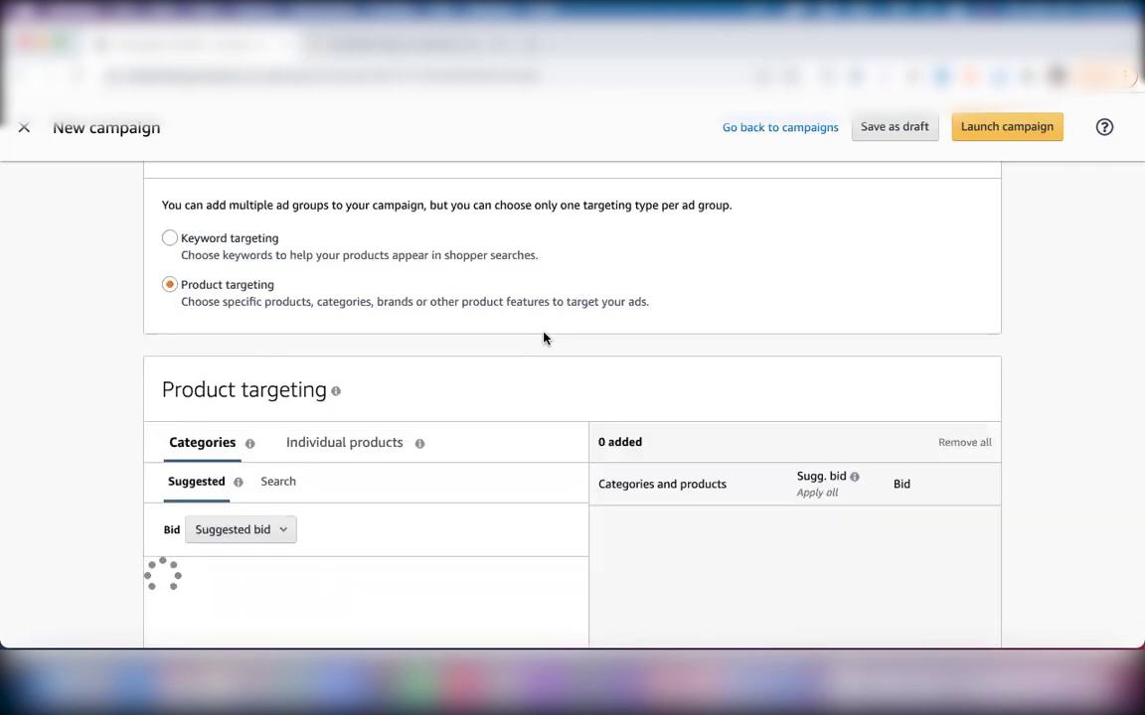
pyautogui.scroll(-2, 544, 338)
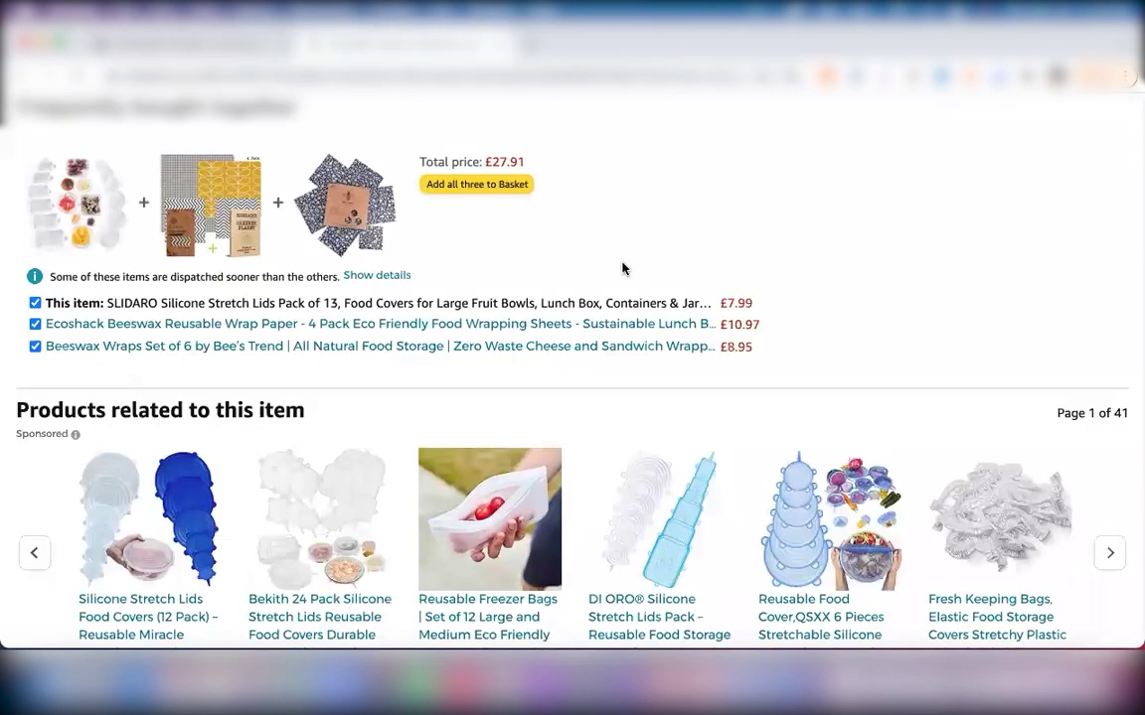
# Open the Preserving Lids best-seller list in a new tab from the SLIDARO silicone lids listing's product information.
pyautogui.scroll(2, 621, 269)
pyautogui.scroll(10, 621, 269)
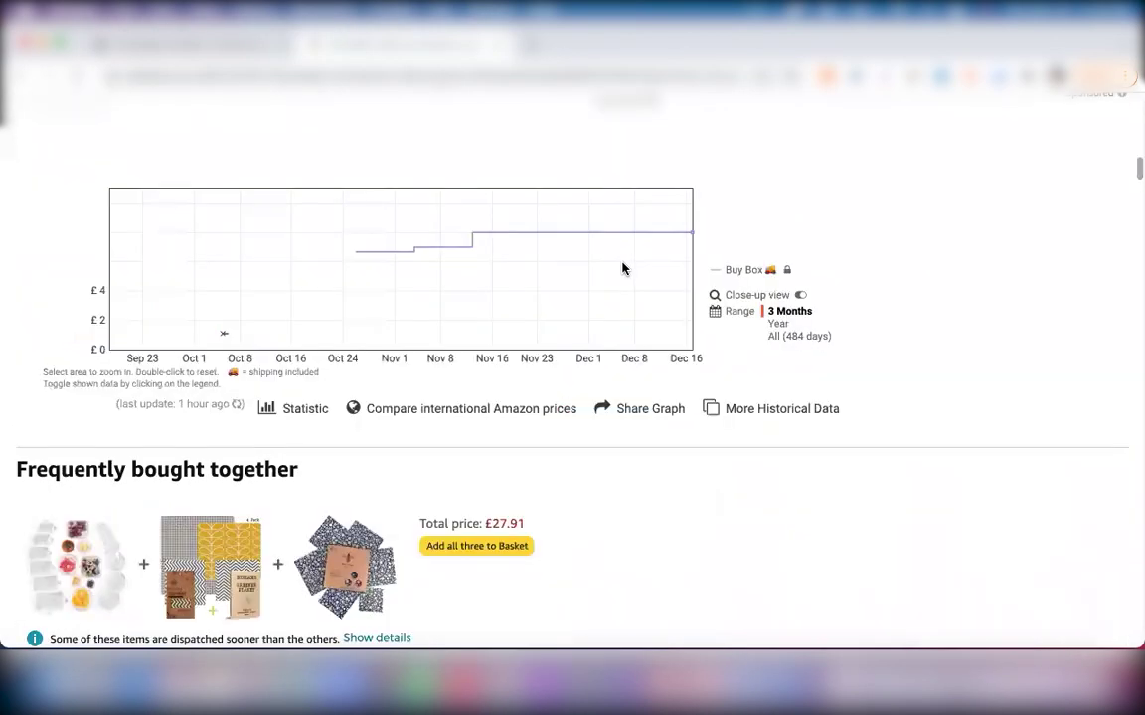
pyautogui.scroll(2, 622, 260)
pyautogui.scroll(-15, 622, 260)
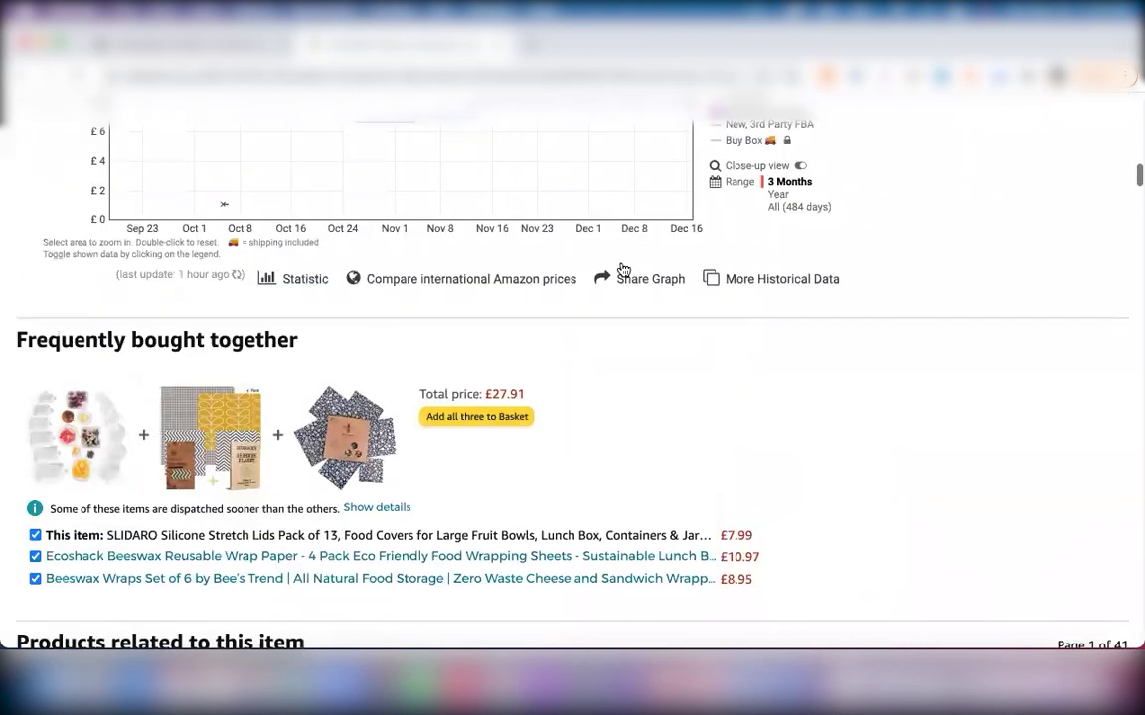
pyautogui.scroll(-15, 622, 260)
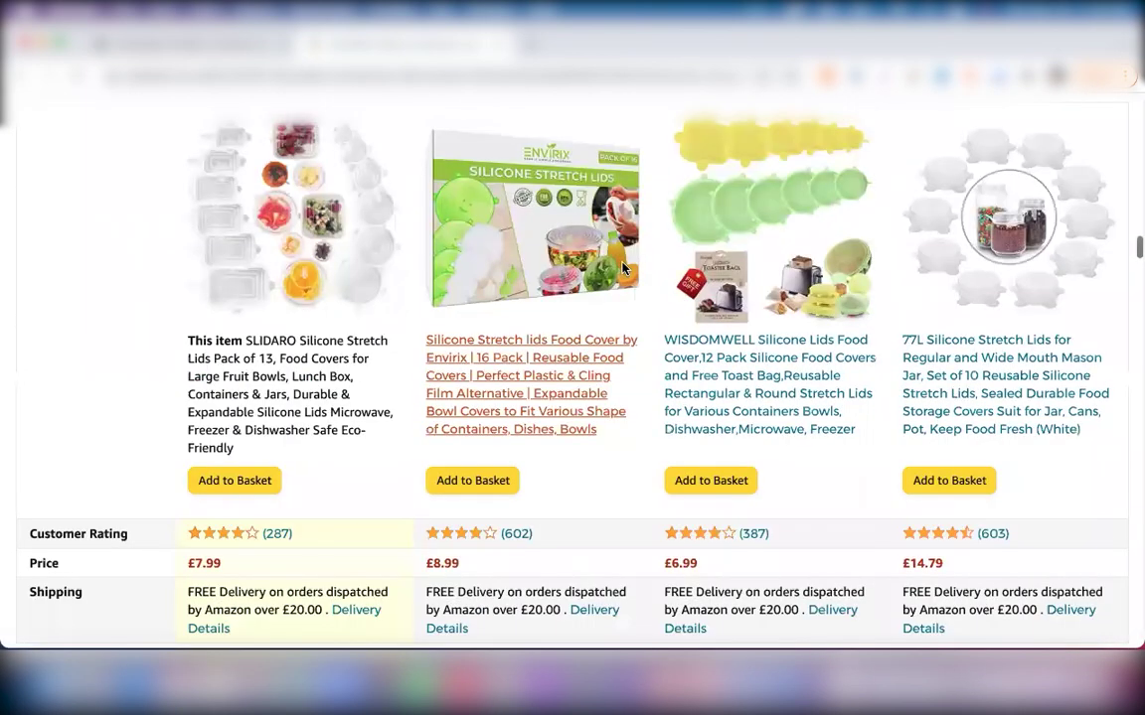
pyautogui.scroll(-2, 623, 268)
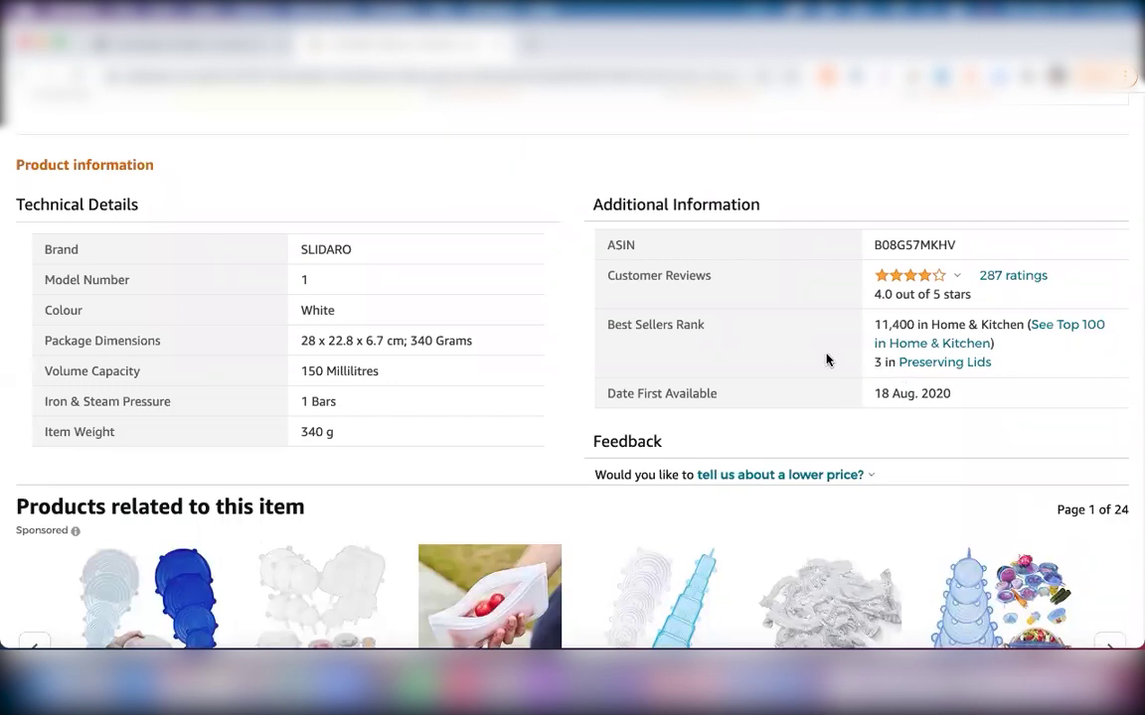
pyautogui.rightClick(934, 364)
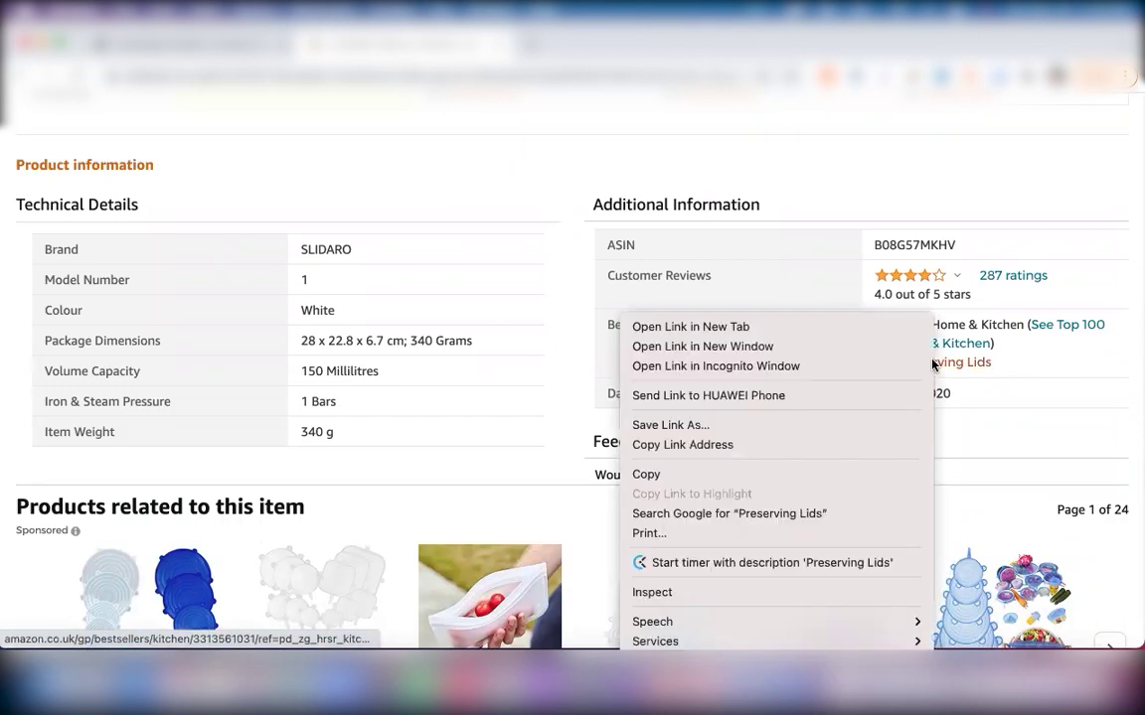
pyautogui.click(755, 328)
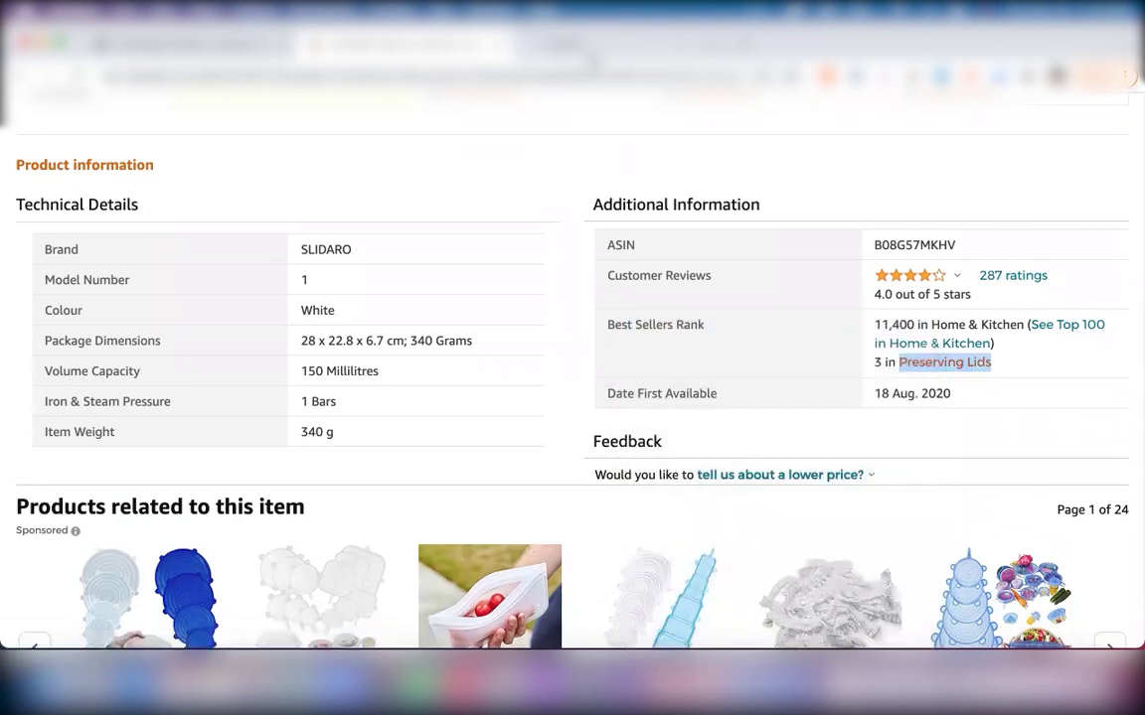
pyautogui.click(557, 45)
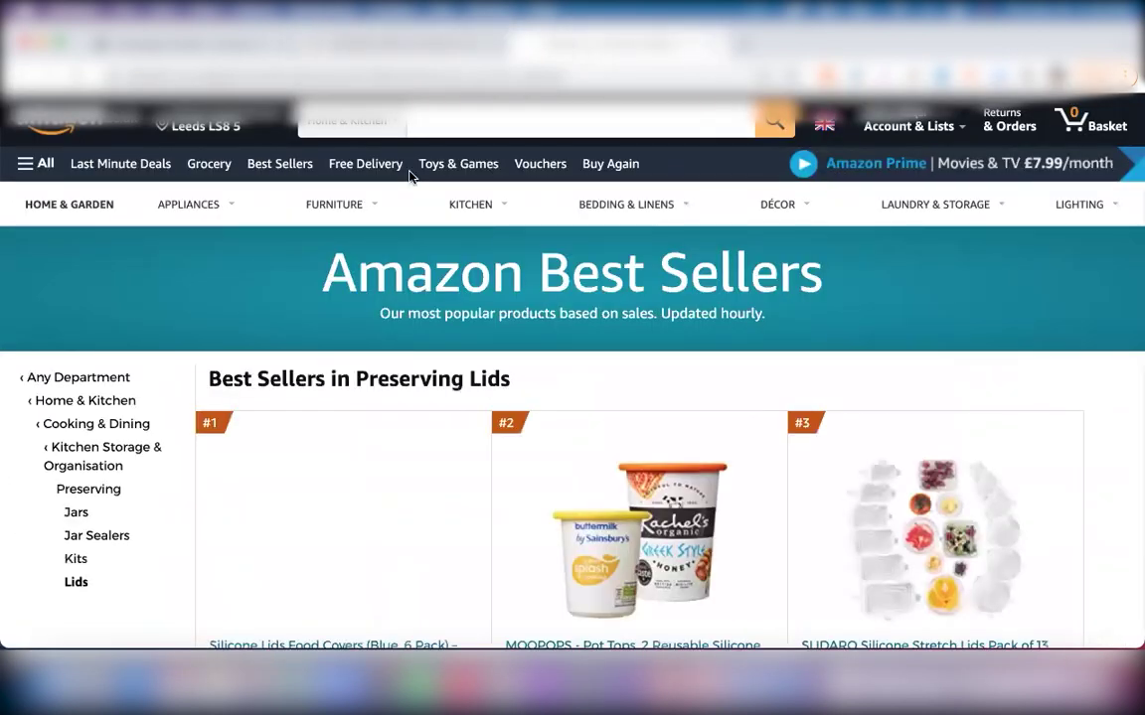
# Browse the best sellers in Preserving Lids for competing products suited to product targeting.
pyautogui.scroll(-2, 205, 343)
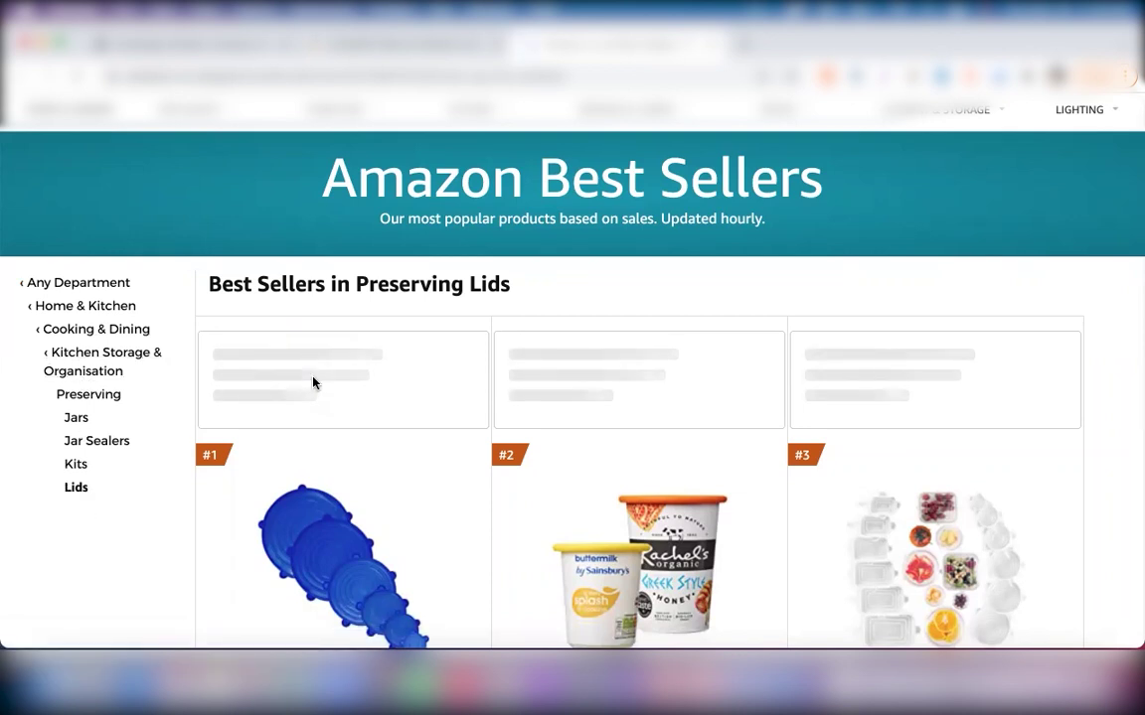
pyautogui.scroll(-5, 313, 382)
pyautogui.scroll(-1, 313, 382)
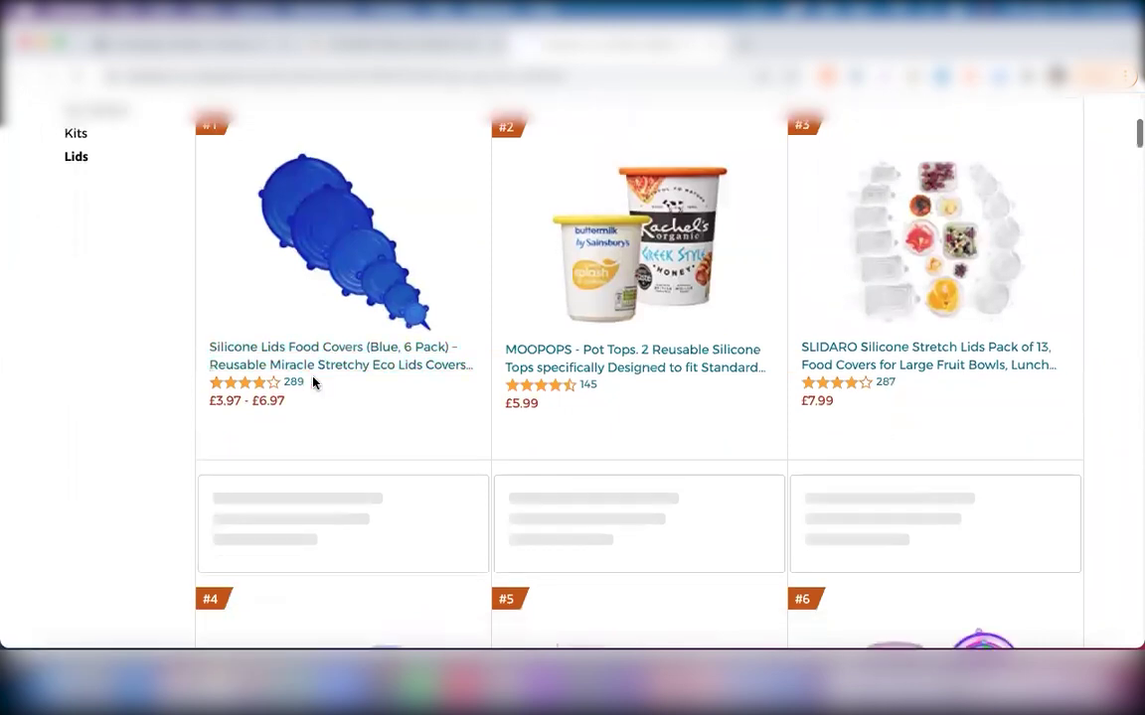
pyautogui.scroll(-5, 547, 349)
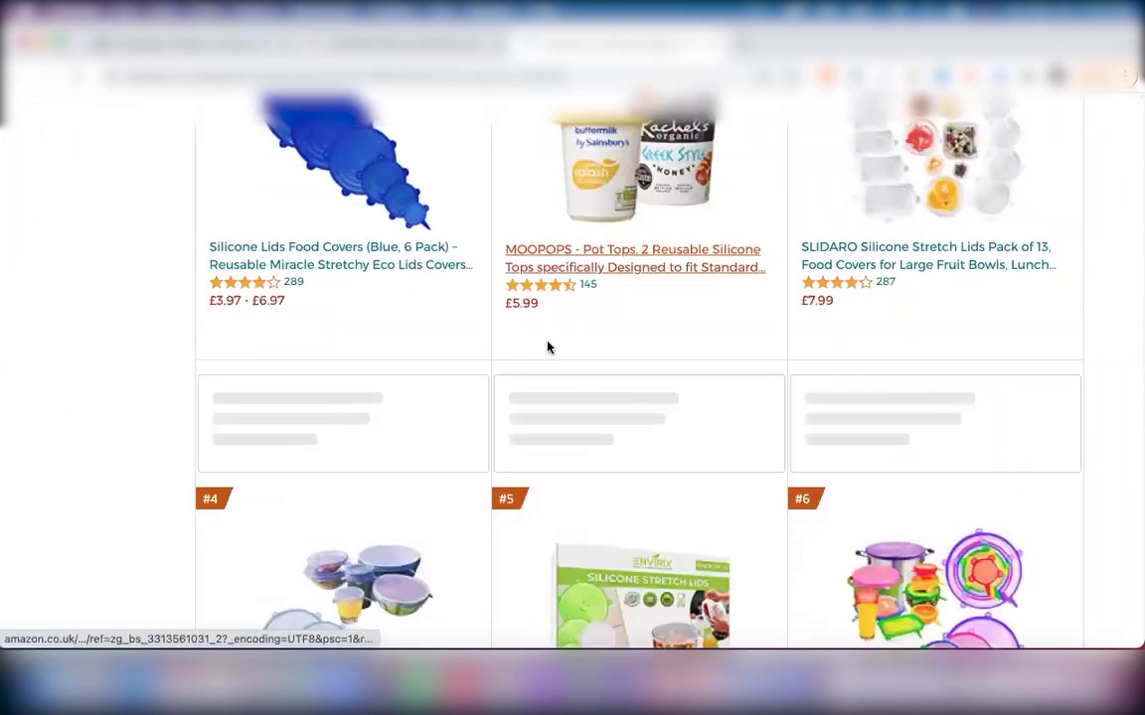
pyautogui.scroll(-8, 547, 347)
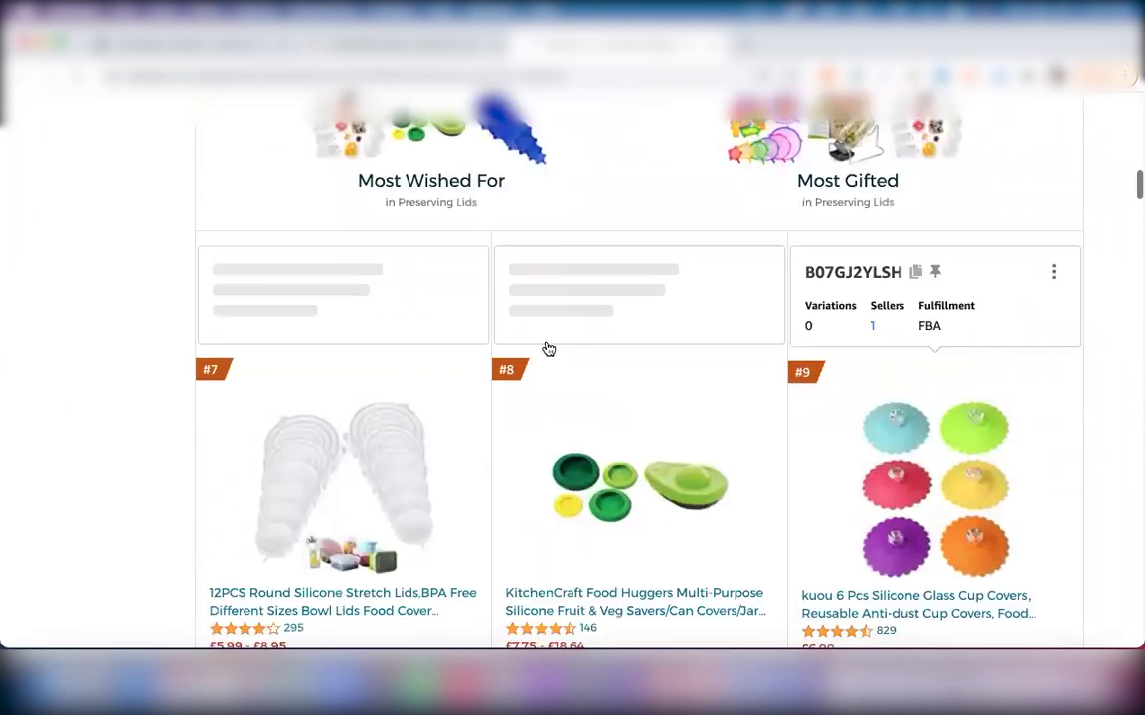
pyautogui.scroll(-3, 548, 349)
pyautogui.scroll(8, 548, 349)
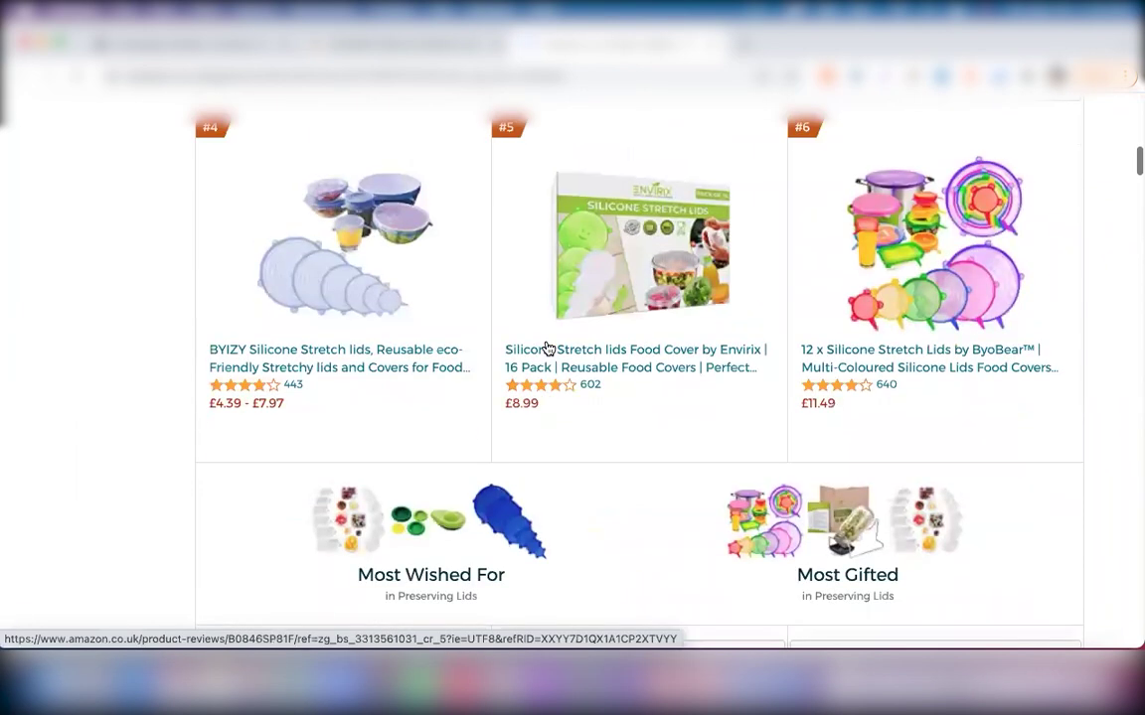
# Examine the category path and the ASINs of the top-ranked products in the Preserving Lids best-seller list.
pyautogui.scroll(15, 547, 349)
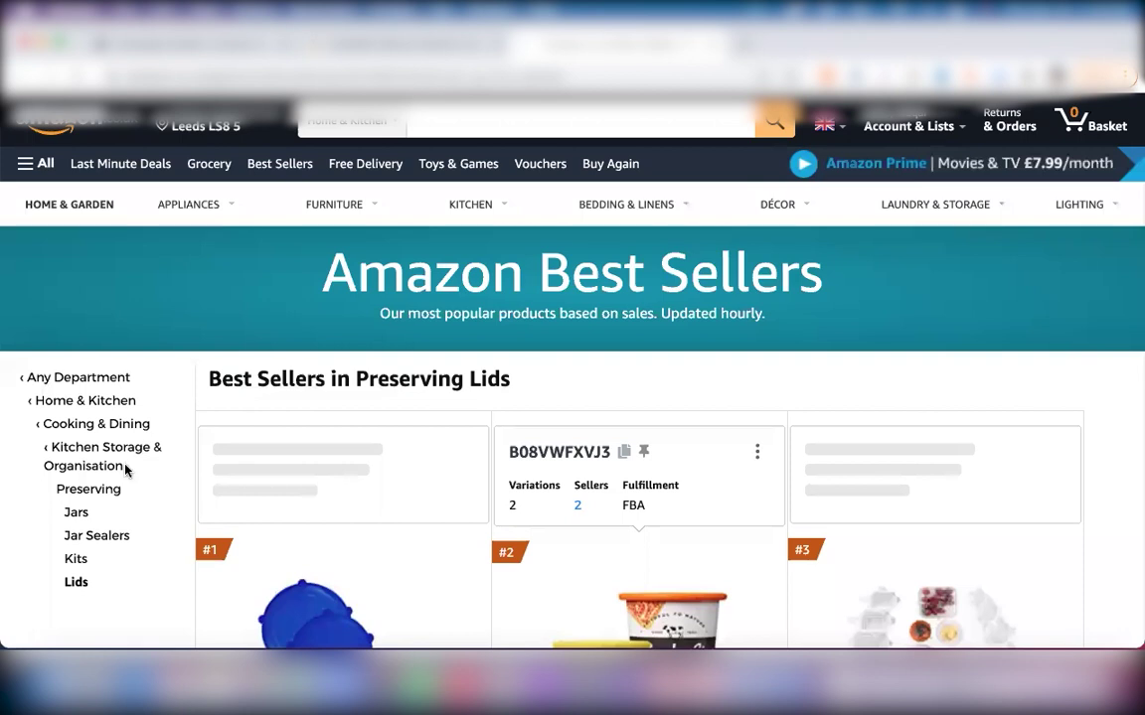
pyautogui.scroll(-4, 718, 529)
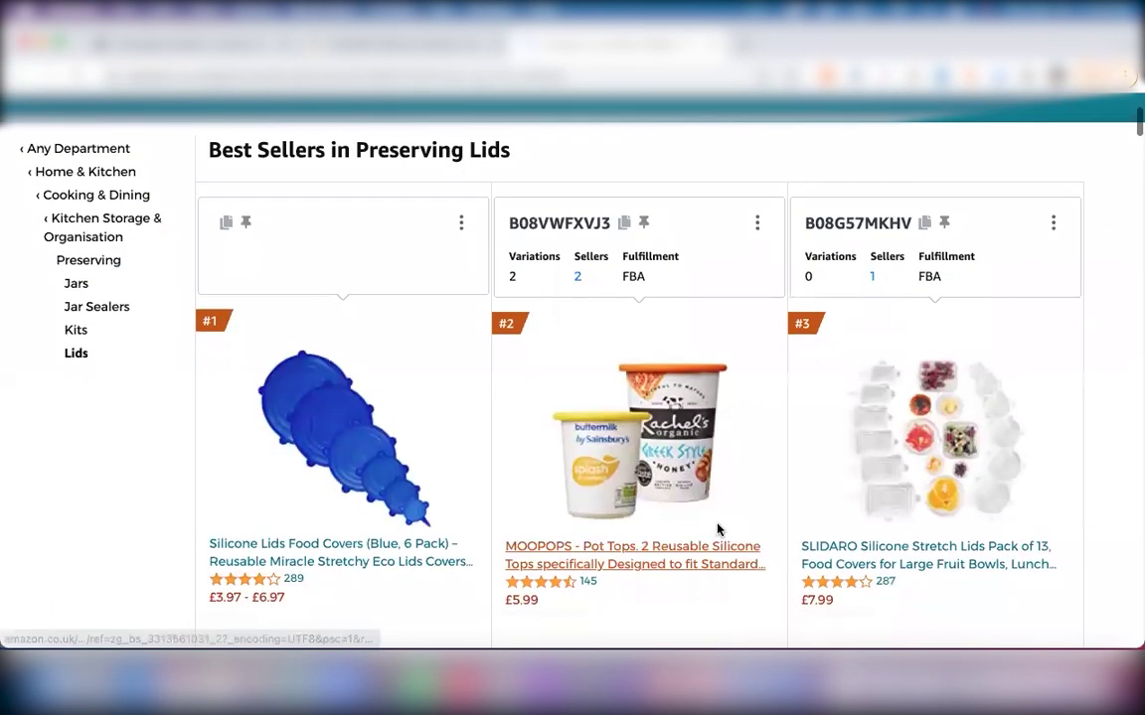
pyautogui.scroll(-5, 718, 529)
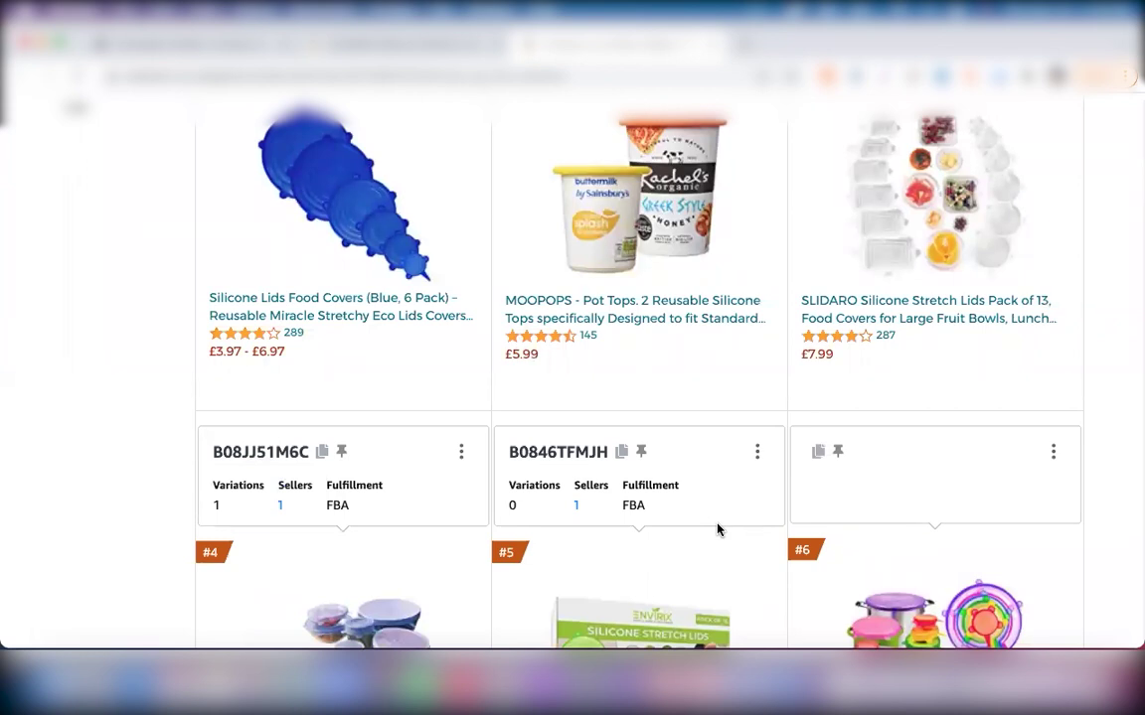
pyautogui.scroll(5, 718, 530)
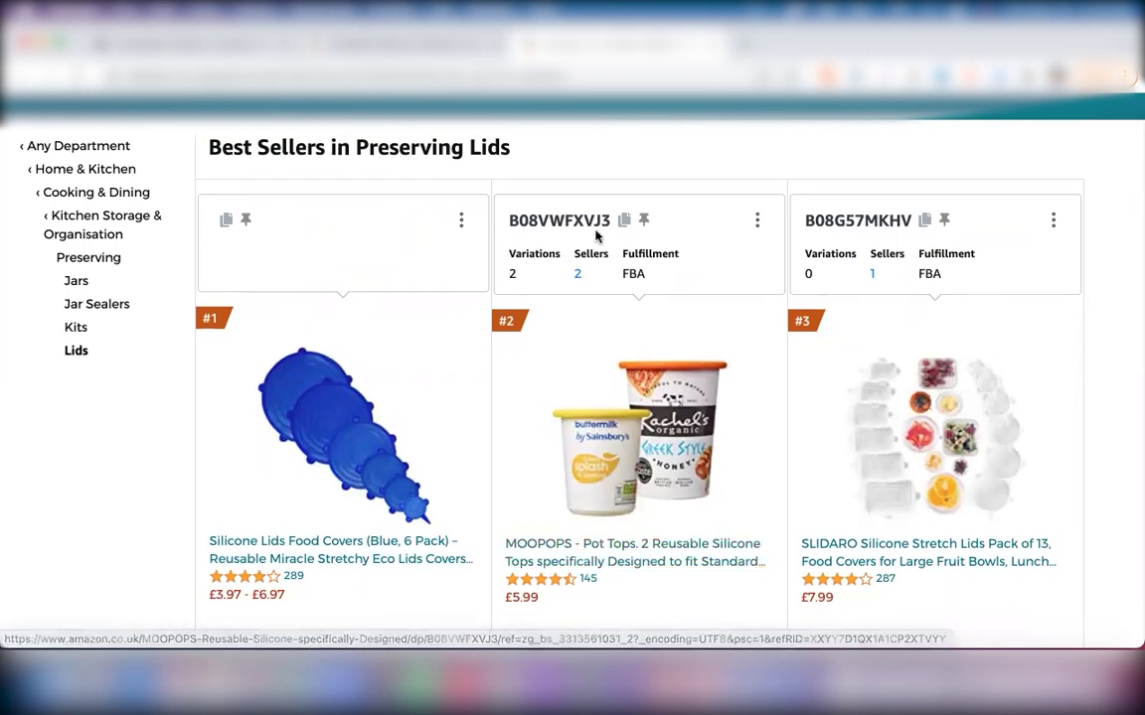
pyautogui.scroll(3, 516, 197)
pyautogui.scroll(1, 516, 197)
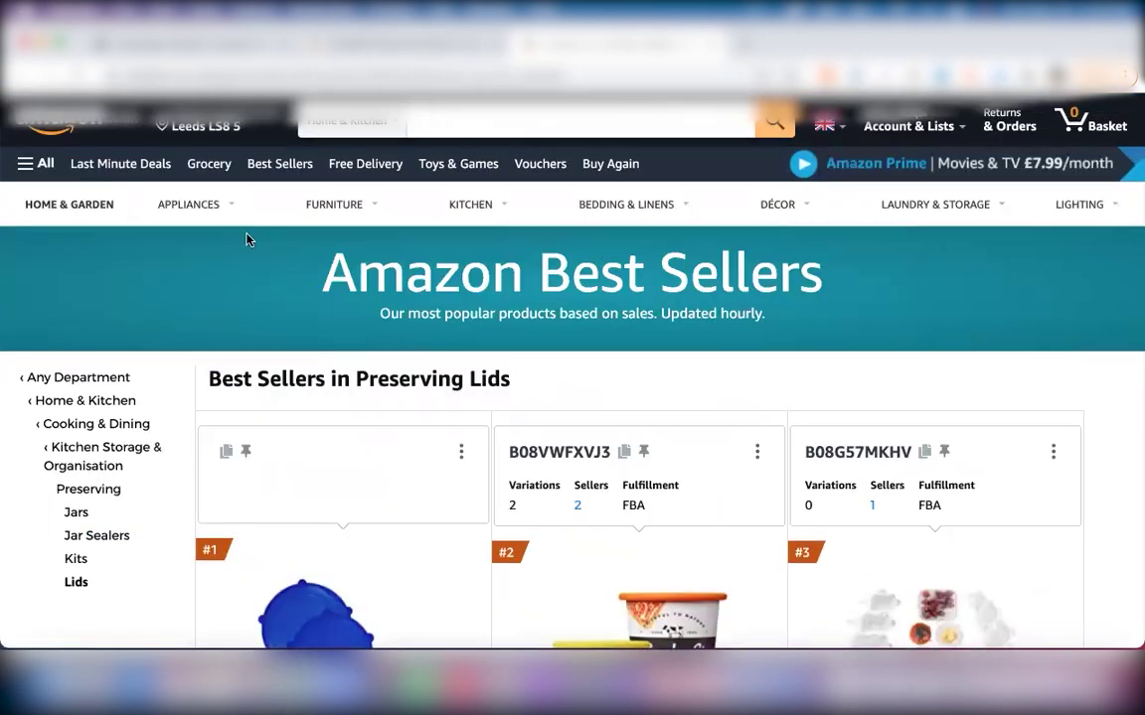
pyautogui.scroll(-2, 596, 450)
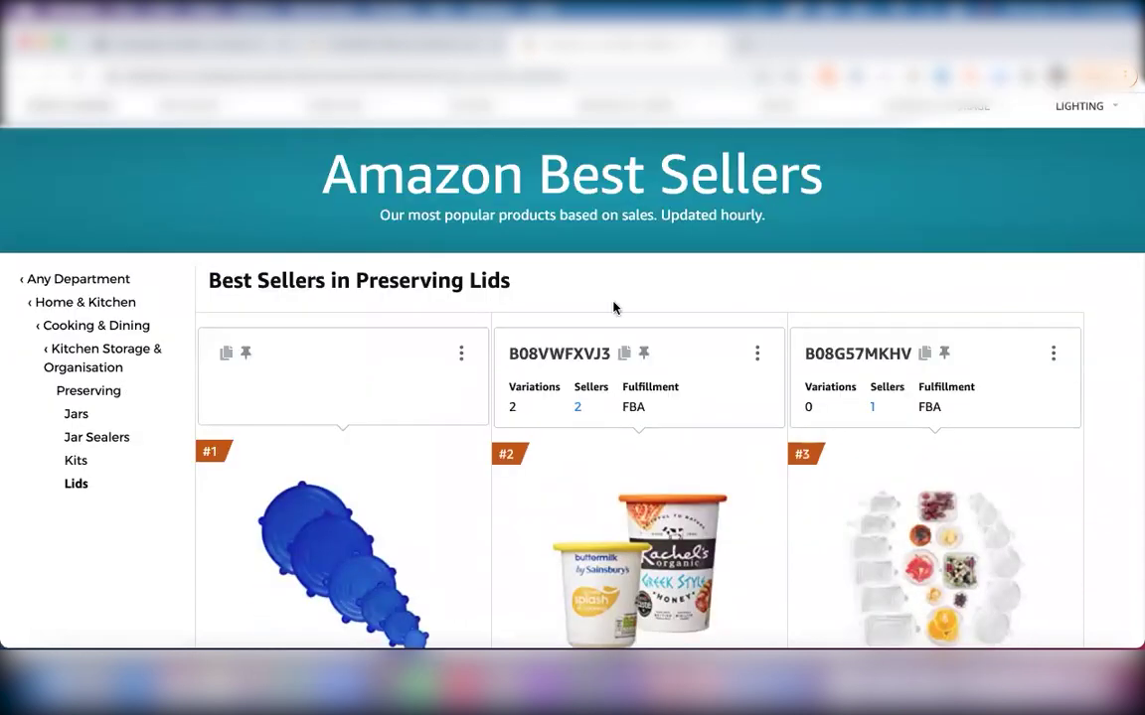
# Compare the campaign's suggested targeting categories with the Lids category in the best-seller list's department path.
pyautogui.click(164, 40)
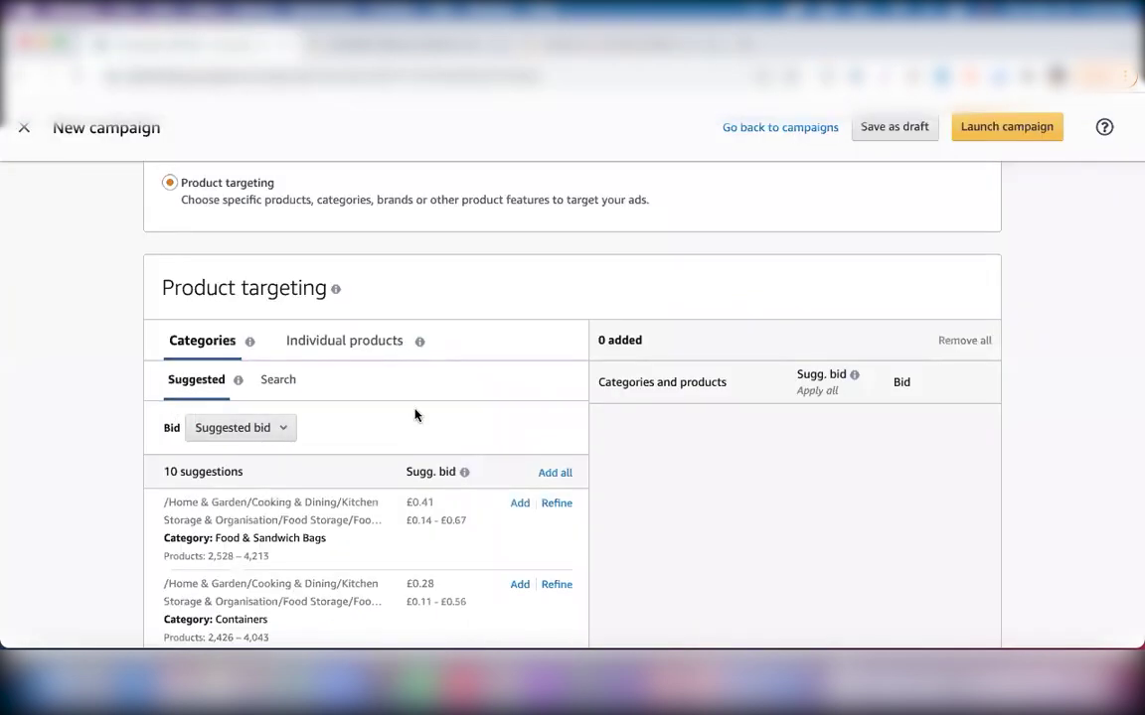
pyautogui.scroll(-1, 435, 302)
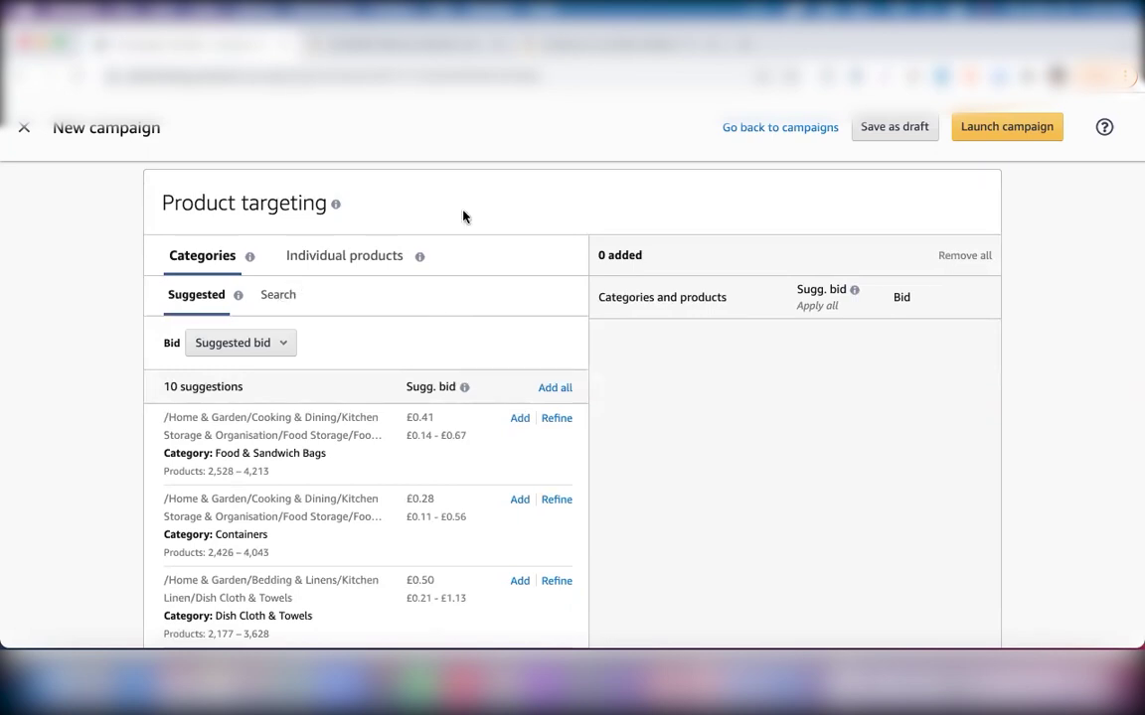
pyautogui.click(556, 44)
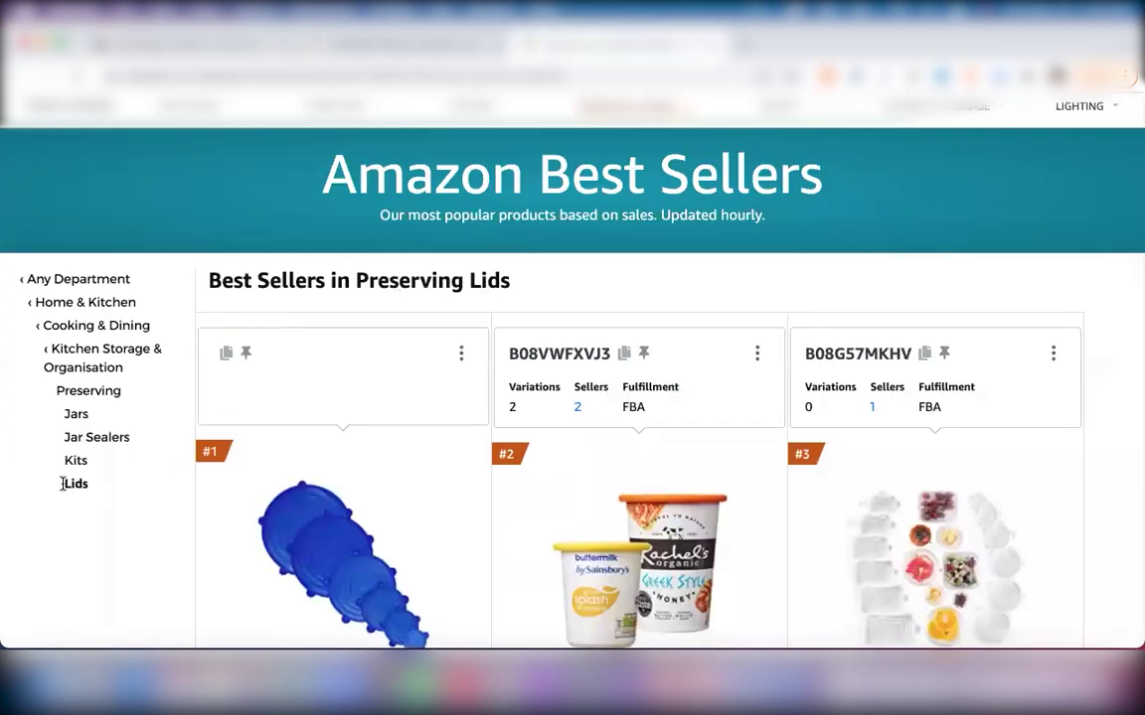
pyautogui.moveTo(62, 484); pyautogui.dragTo(95, 489)
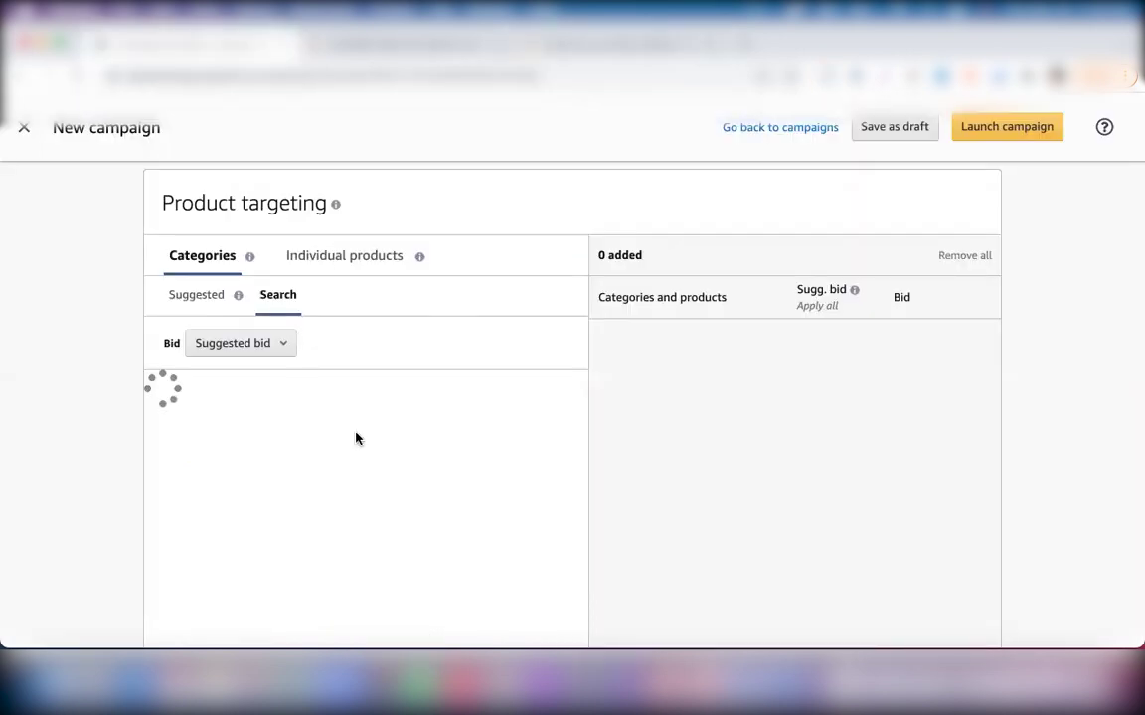
# Open the category search in the campaign's product targeting and check it against the Lids category on the best-seller page.
pyautogui.scroll(-2, 355, 437)
pyautogui.scroll(-1, 356, 438)
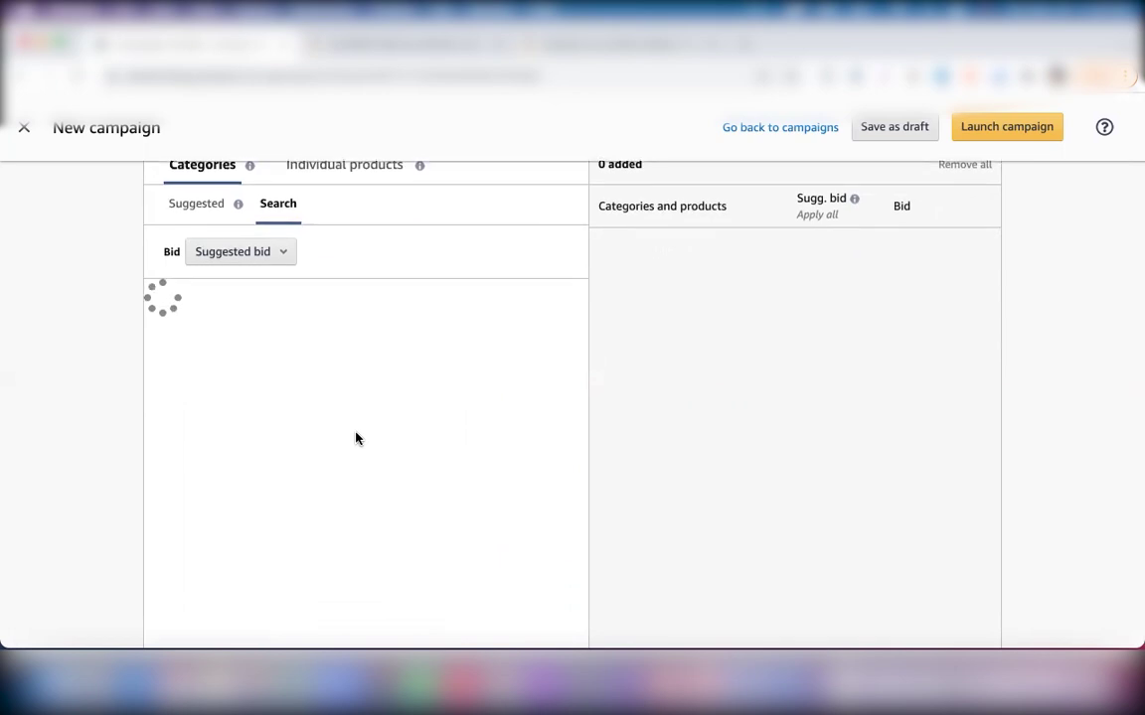
pyautogui.scroll(-2, 356, 438)
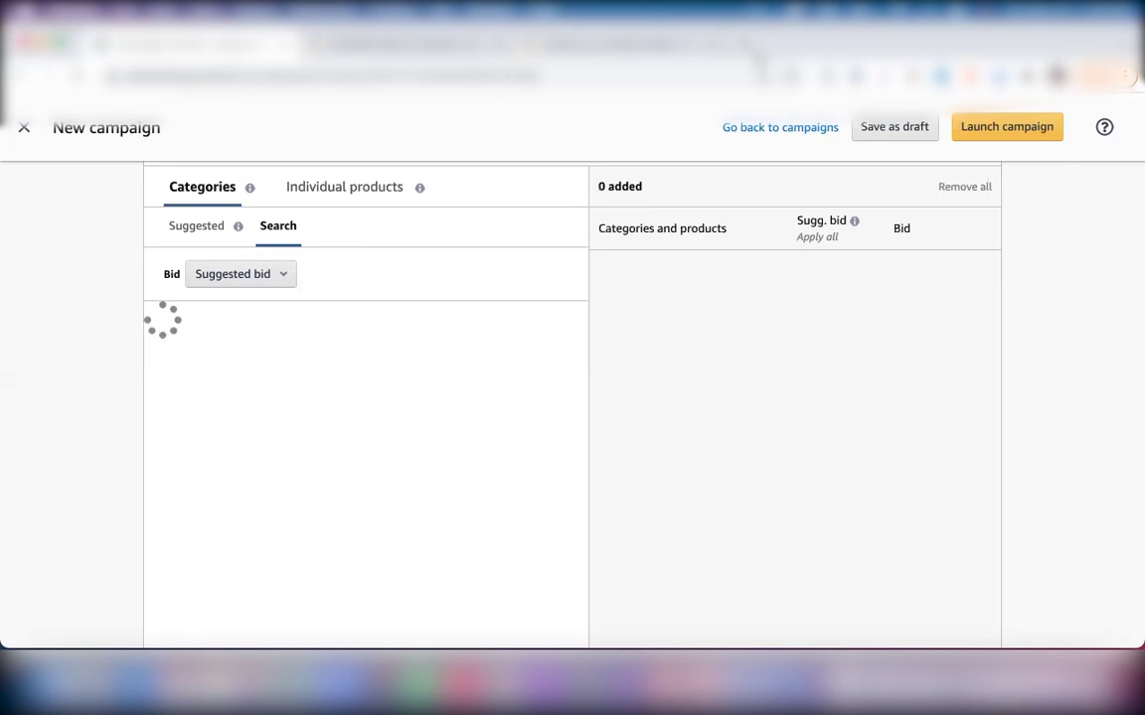
pyautogui.click(197, 229)
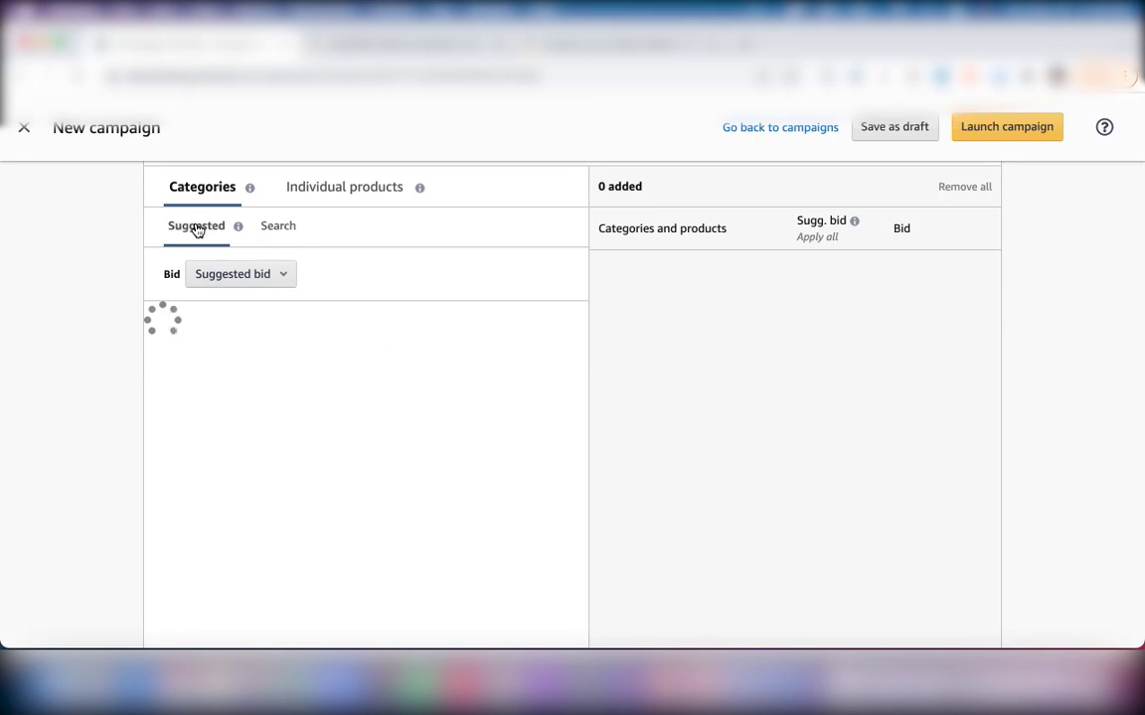
pyautogui.click(277, 229)
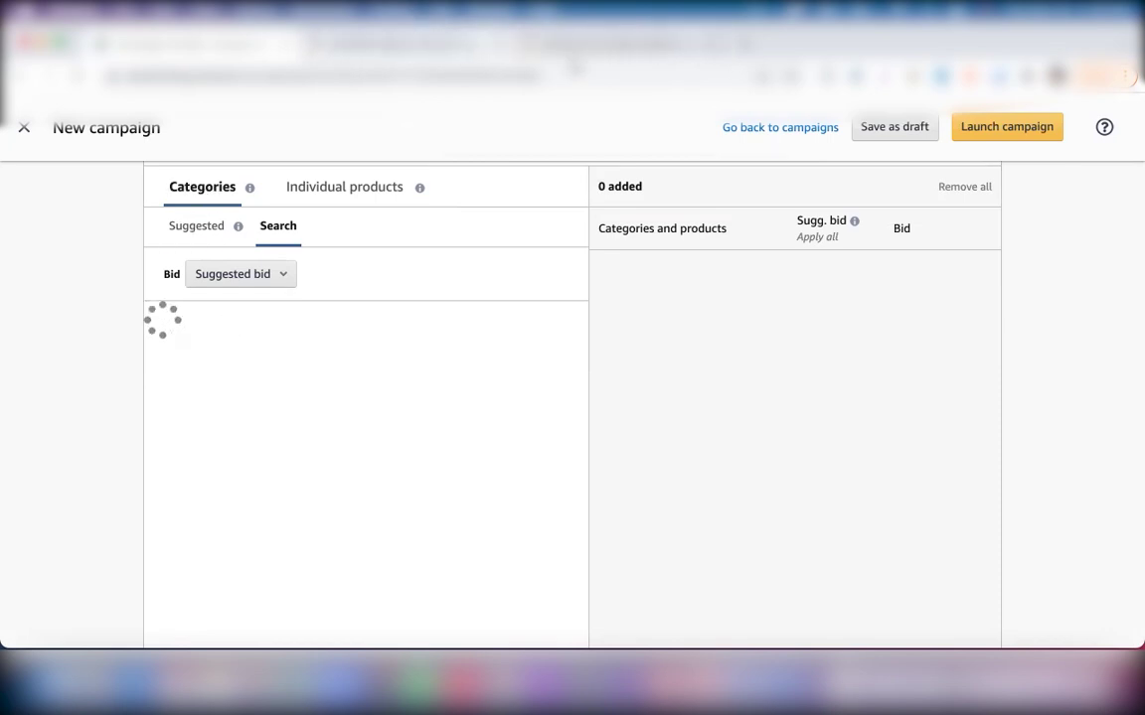
pyautogui.click(526, 44)
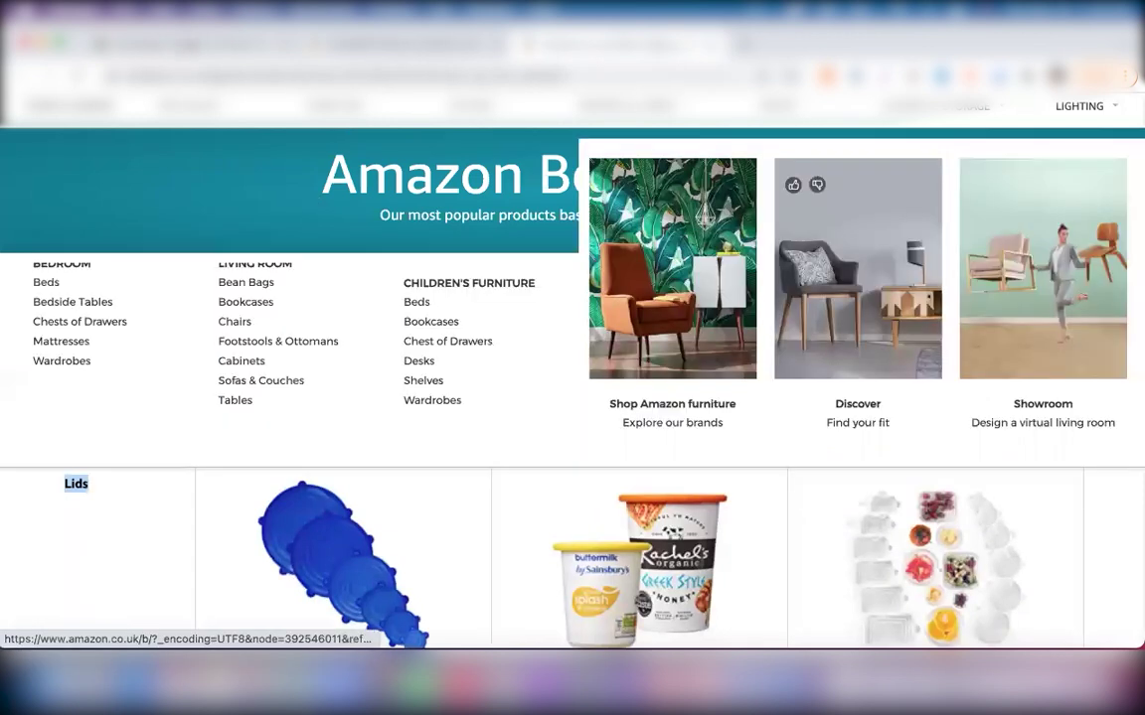
pyautogui.click(170, 44)
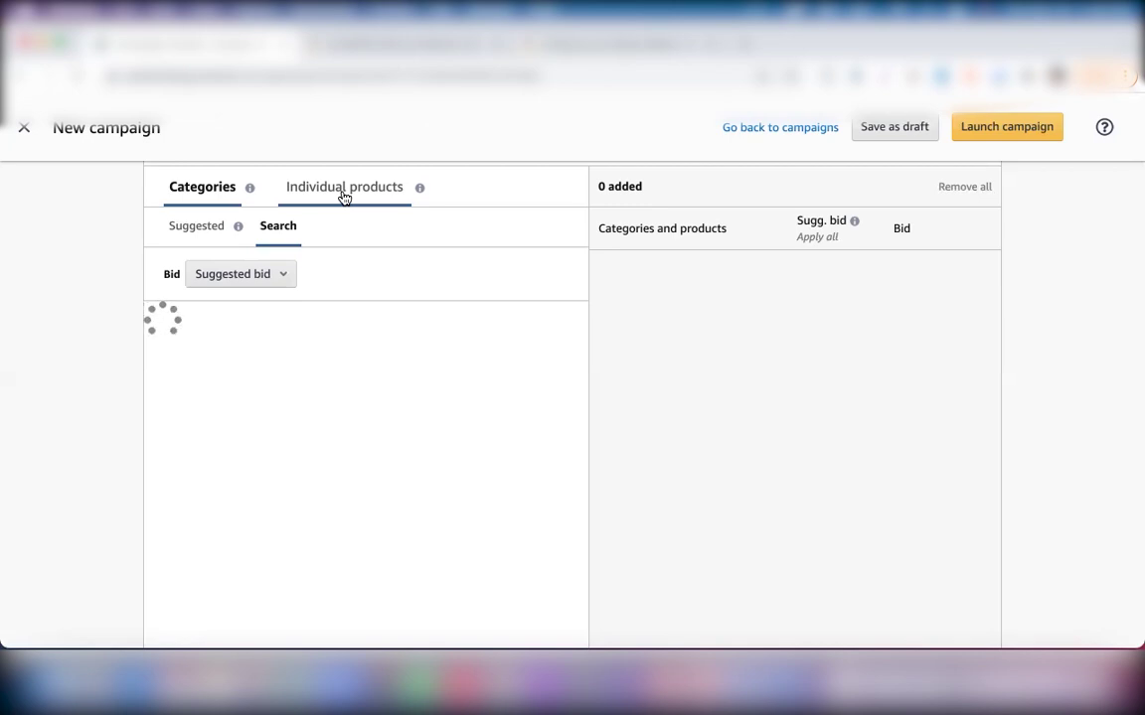
# Return to the SLIDARO silicone lids listing and rerun the Home & Kitchen search for silicone stretch lids.
pyautogui.click(418, 44)
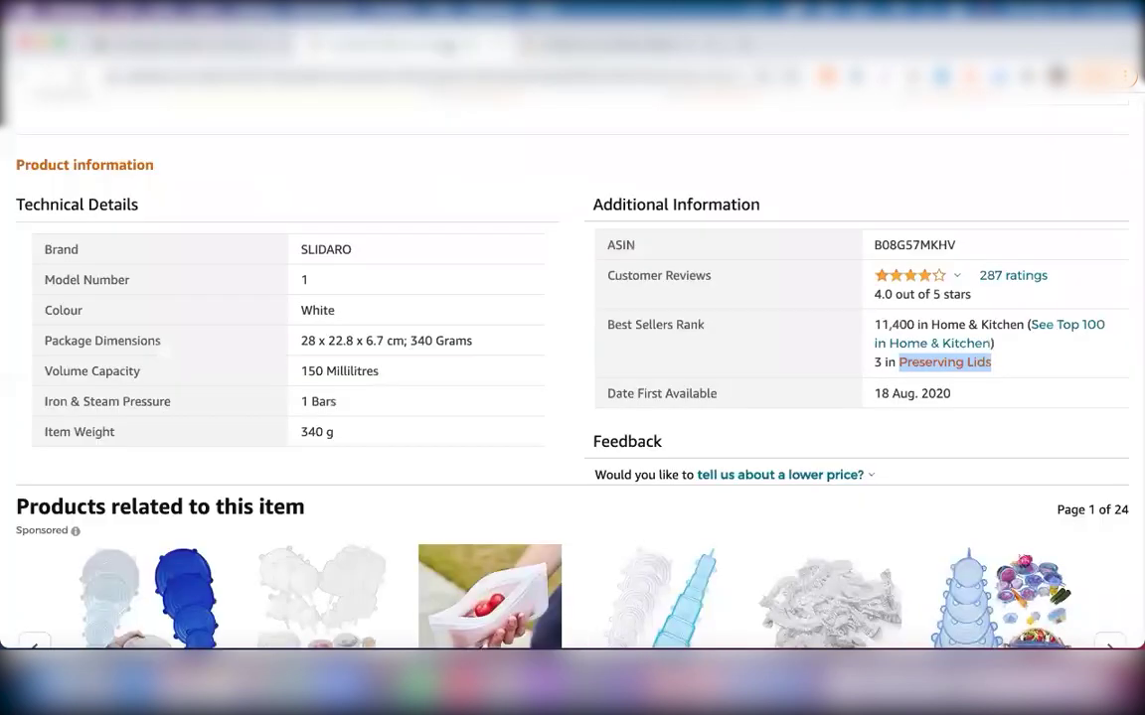
pyautogui.scroll(-5, 567, 273)
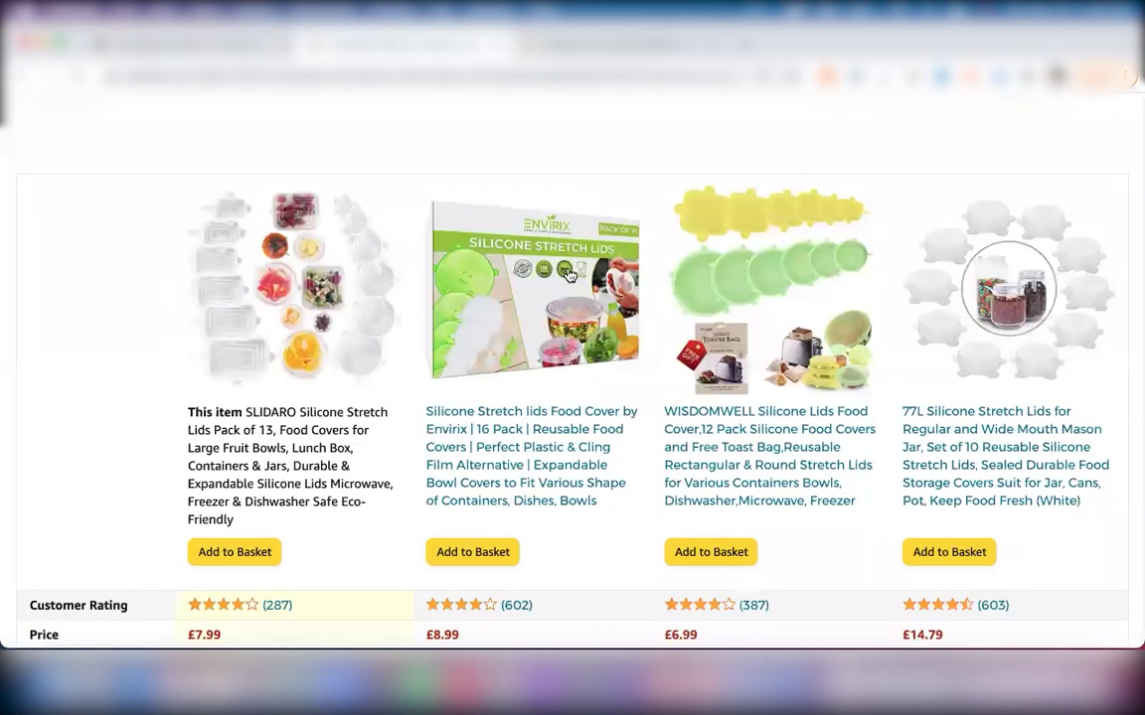
pyautogui.scroll(15, 432, 188)
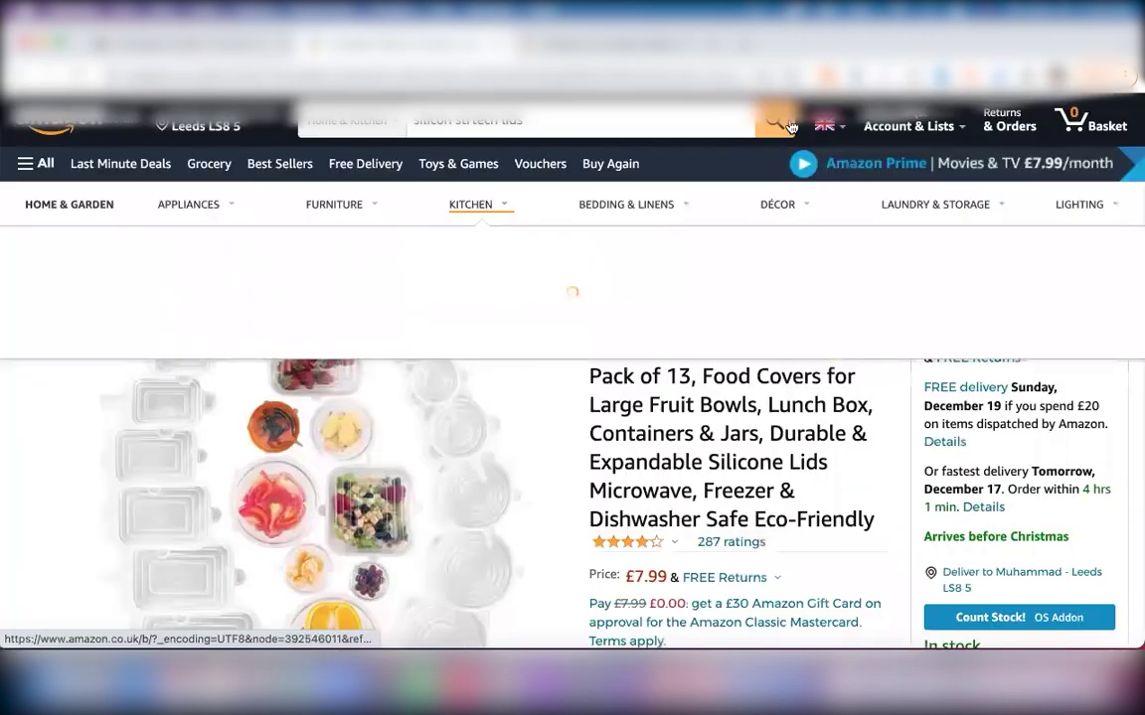
pyautogui.click(780, 123)
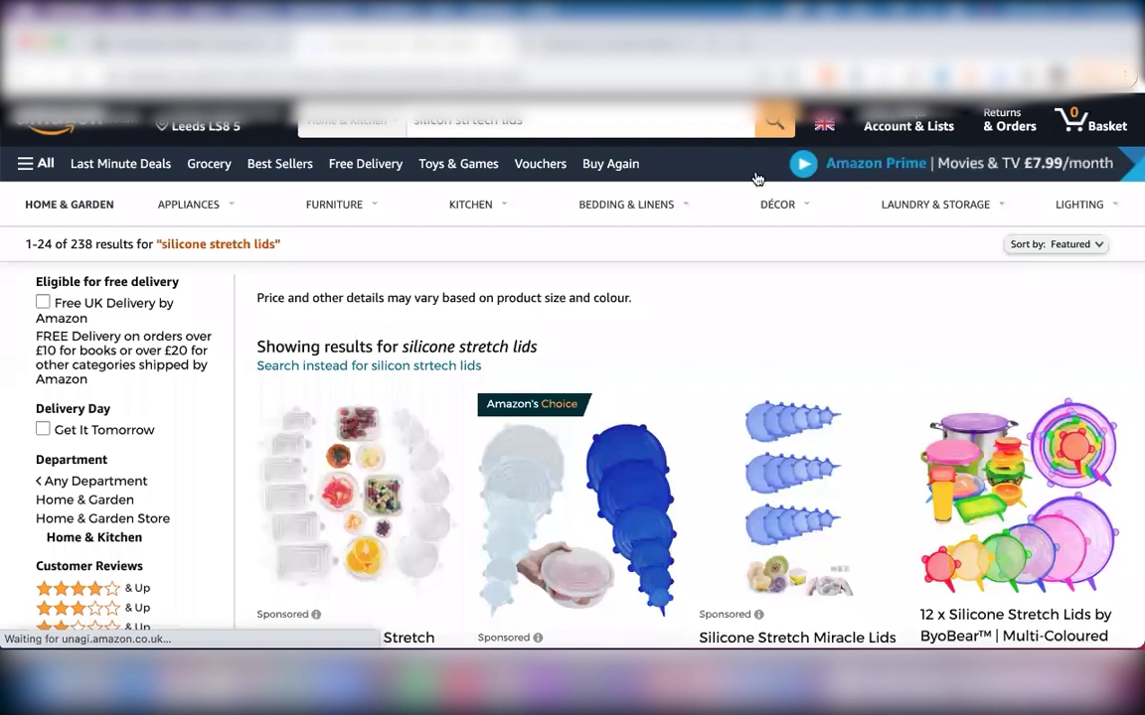
# Examine the silicone stretch lids search results for competing products suited to individual product targeting.
pyautogui.scroll(-5, 712, 301)
pyautogui.scroll(-3, 716, 303)
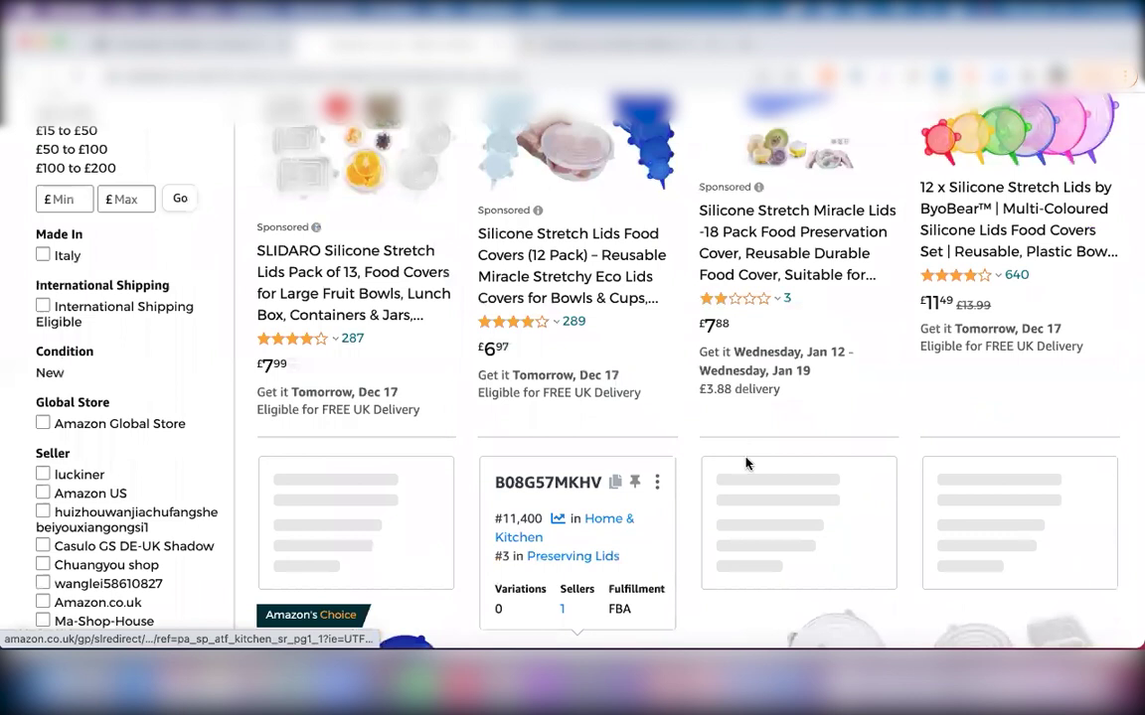
pyautogui.scroll(-3, 748, 463)
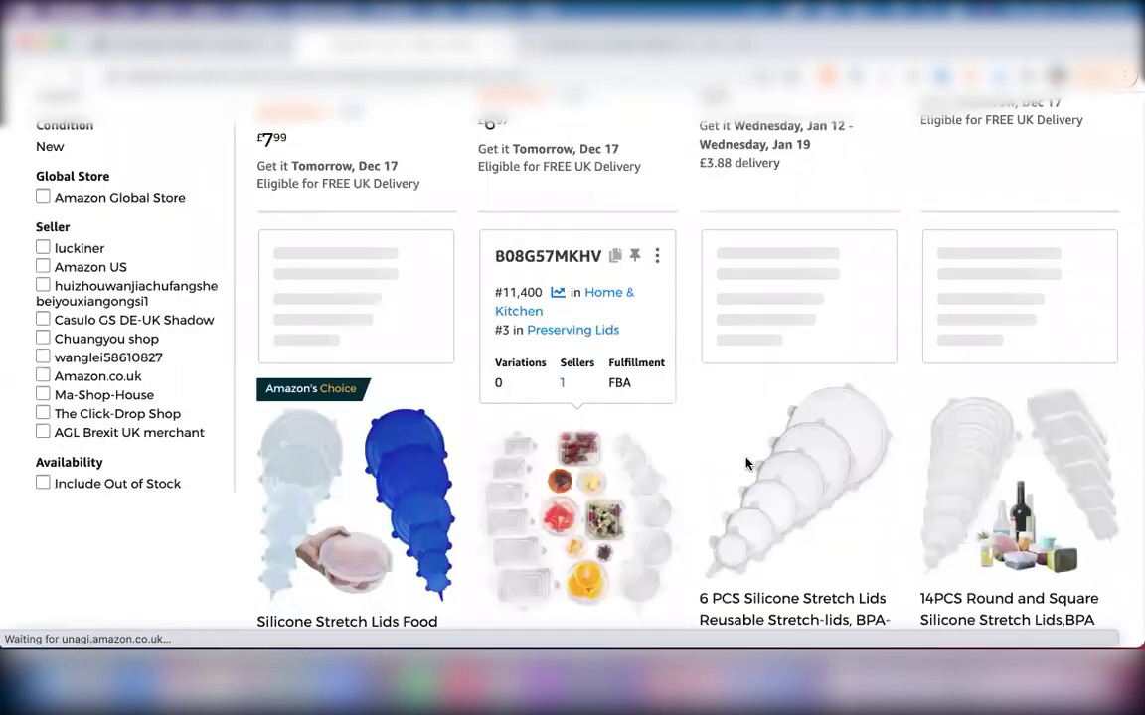
pyautogui.scroll(-3, 347, 343)
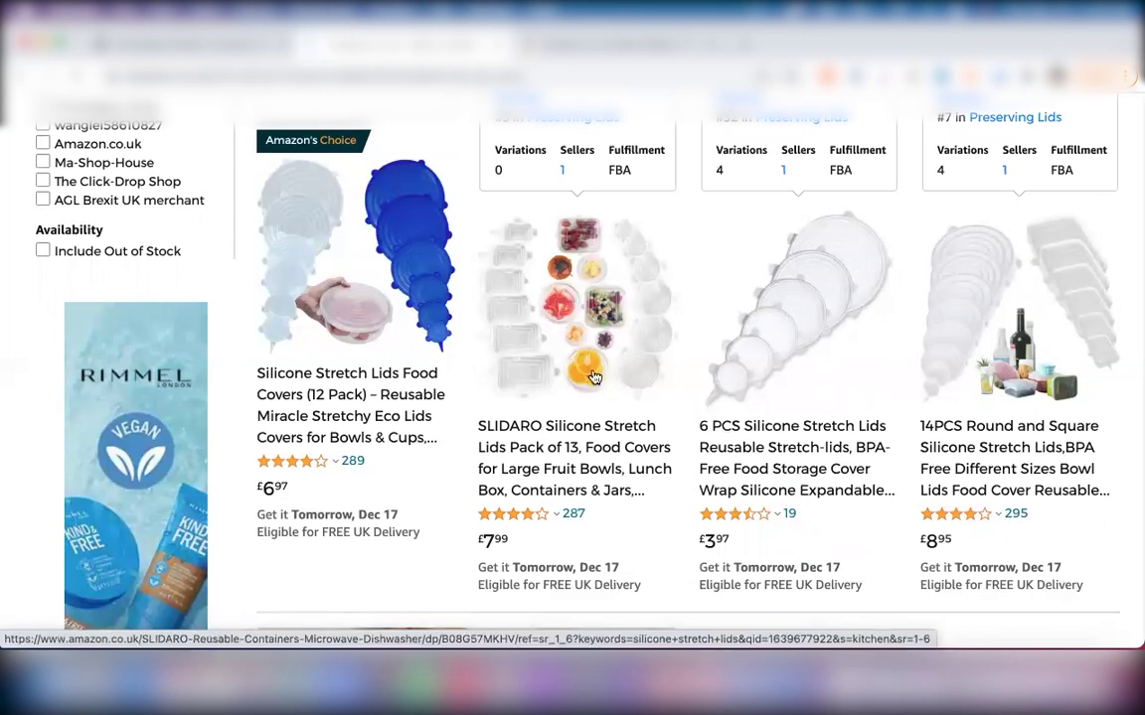
pyautogui.click(542, 339)
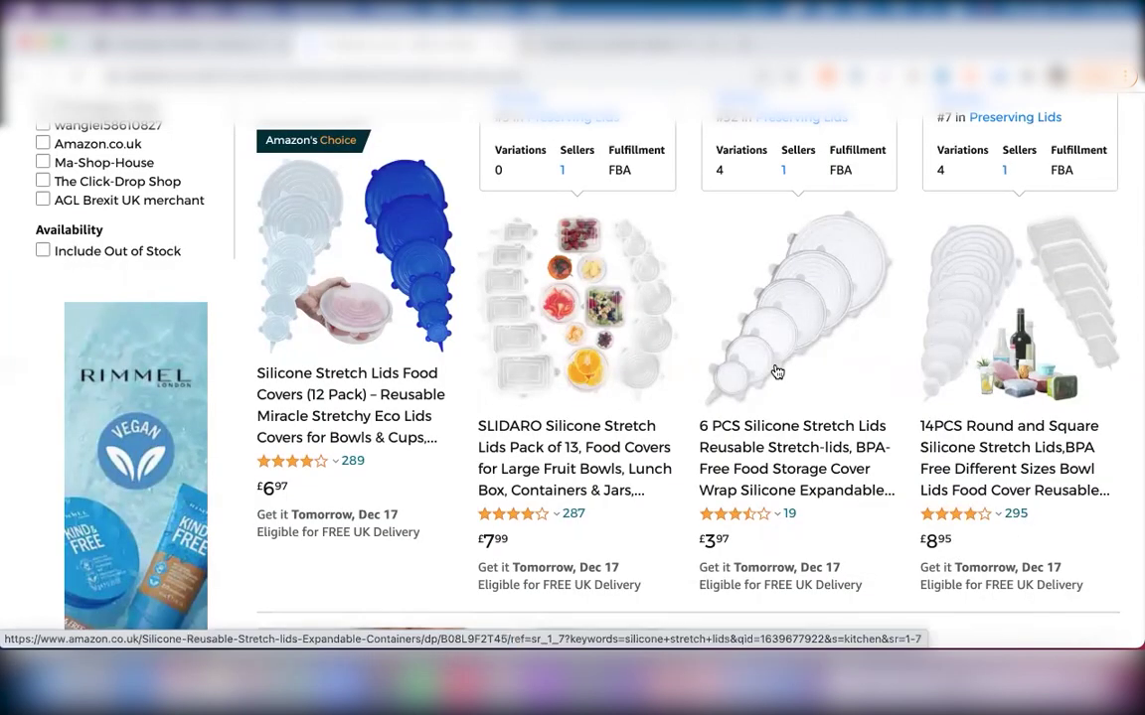
pyautogui.scroll(-1, 674, 260)
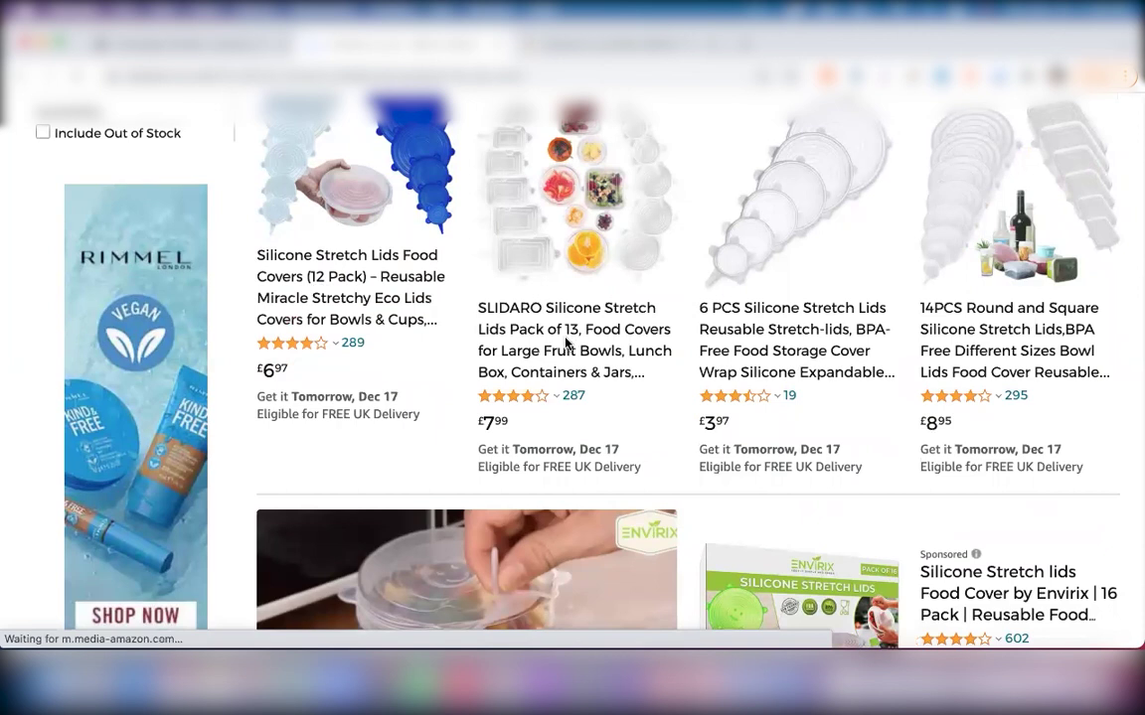
# Open the 12-pack Silicone Stretch Lids Food Covers listing from the search results and read its feature bullets.
pyautogui.click(336, 302)
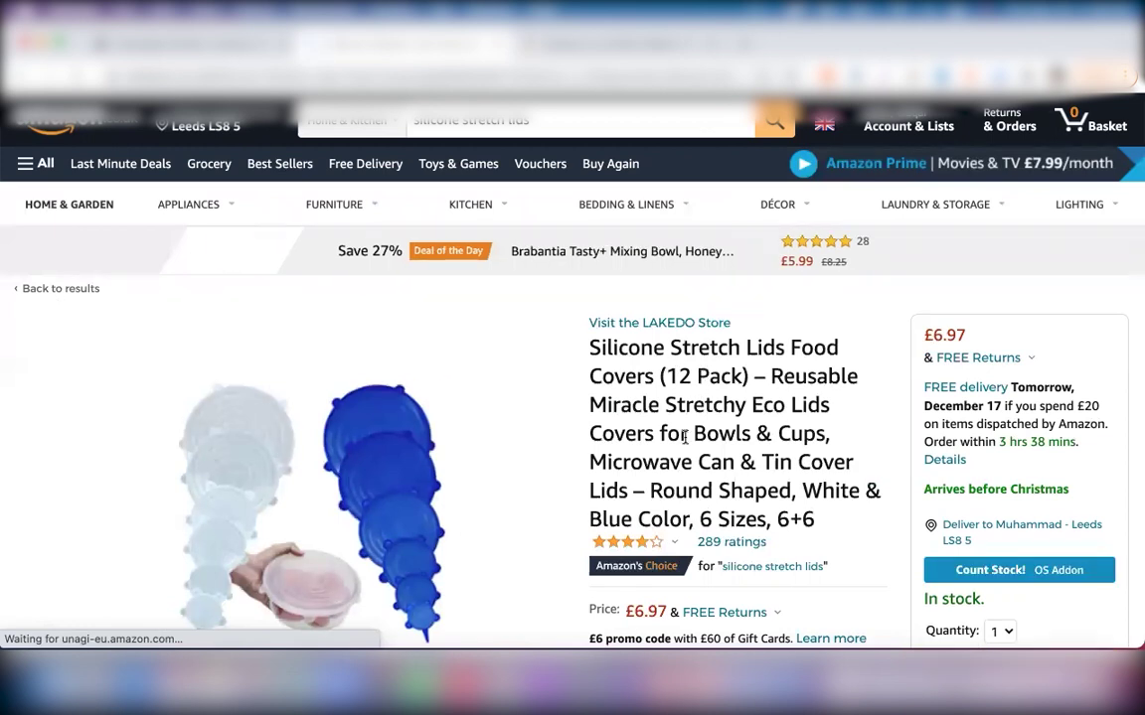
pyautogui.scroll(-2, 694, 423)
pyautogui.scroll(-5, 684, 439)
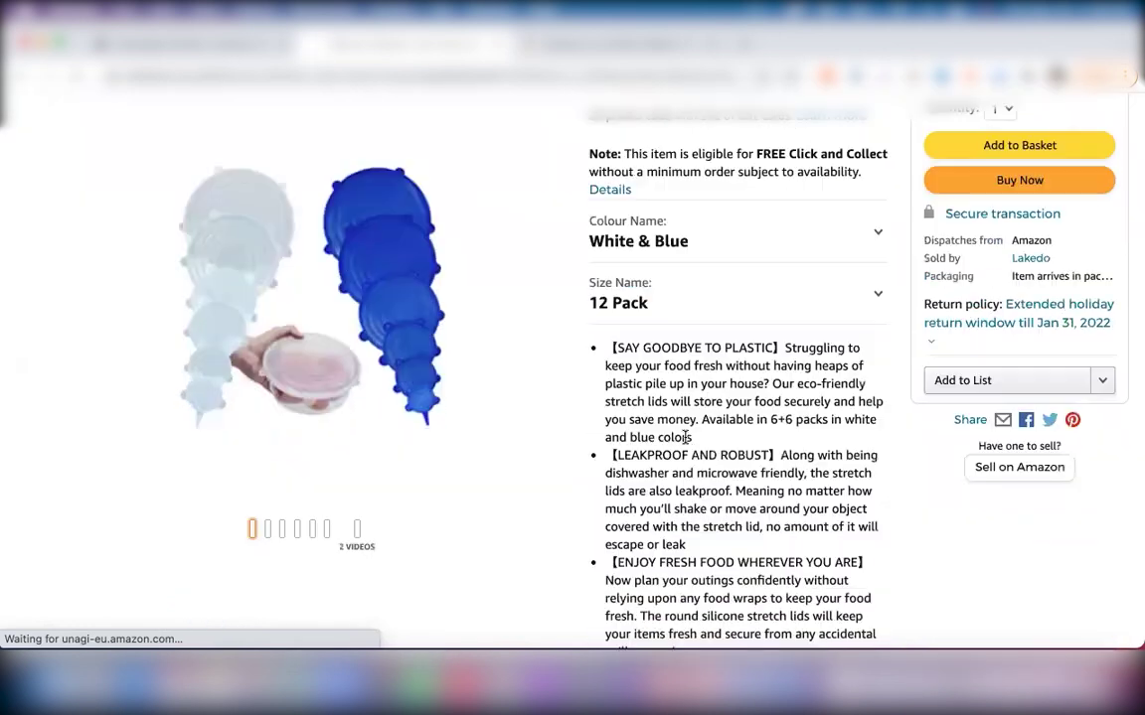
pyautogui.scroll(-5, 686, 438)
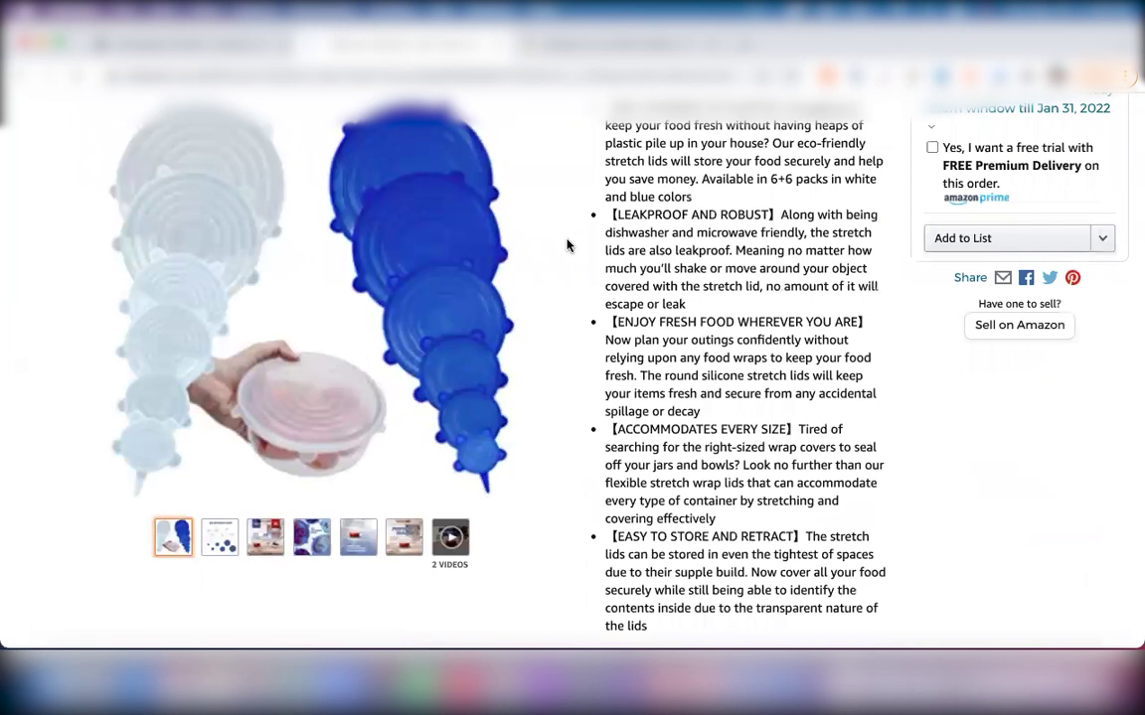
pyautogui.scroll(5, 455, 158)
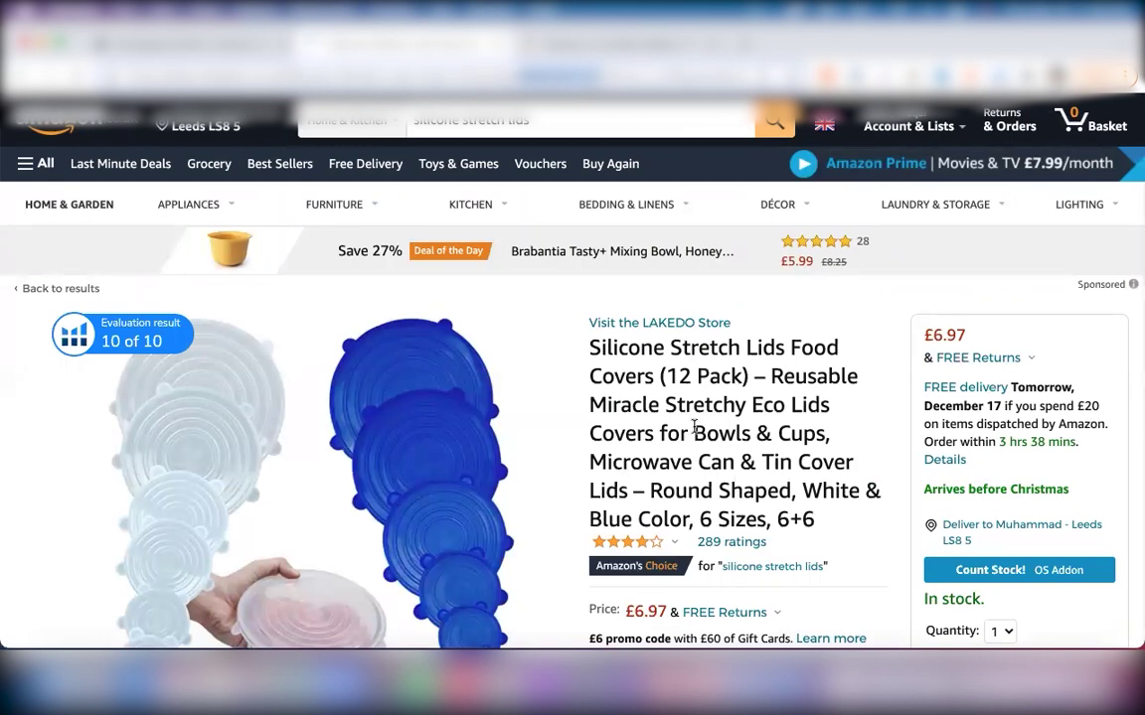
# Look through the 12-pack silicone stretch lids listing down to its sponsored related products and the also-viewed items.
pyautogui.scroll(-1, 693, 427)
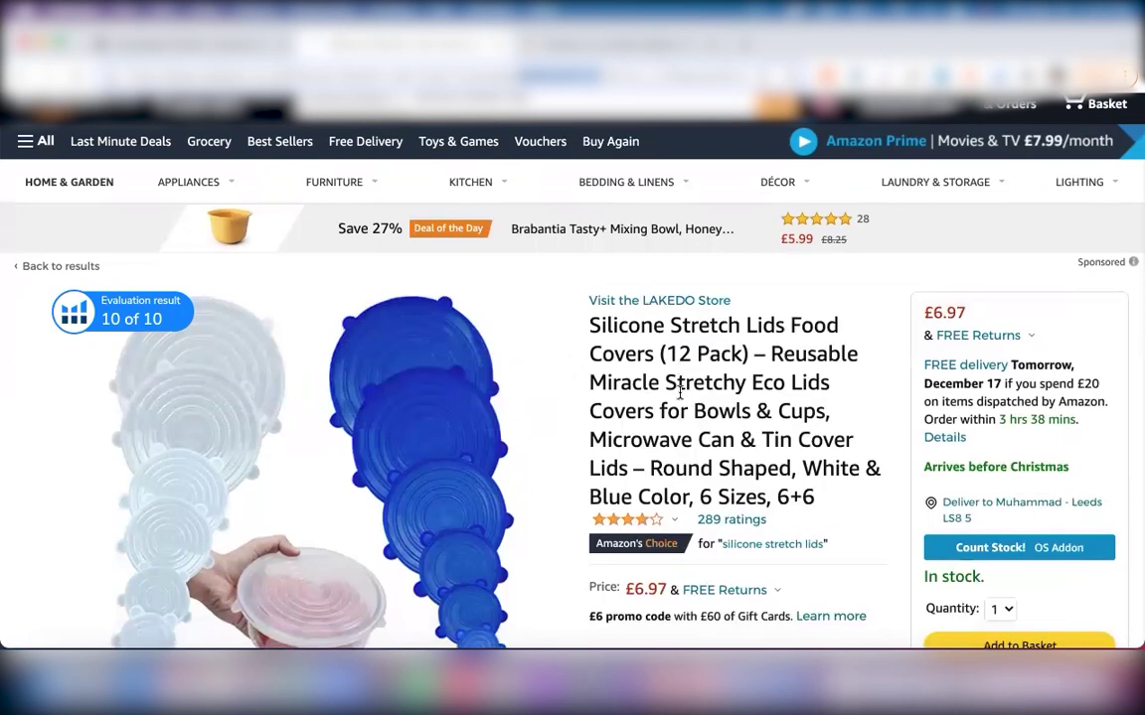
pyautogui.scroll(-5, 680, 394)
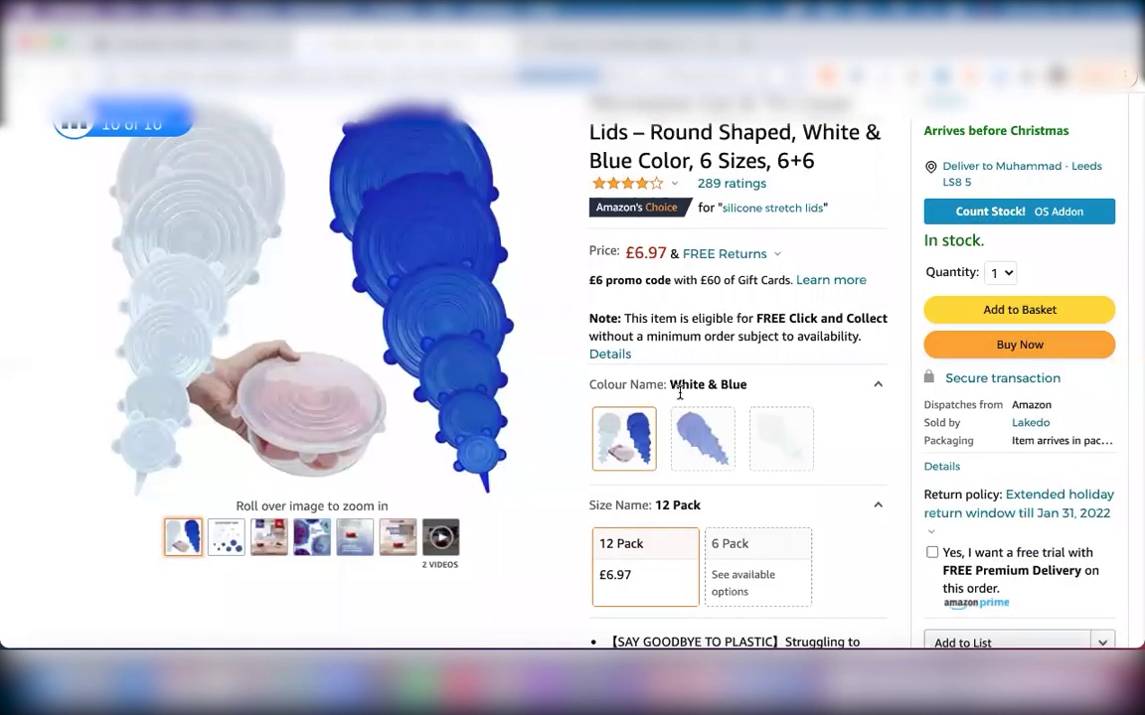
pyautogui.scroll(-10, 680, 394)
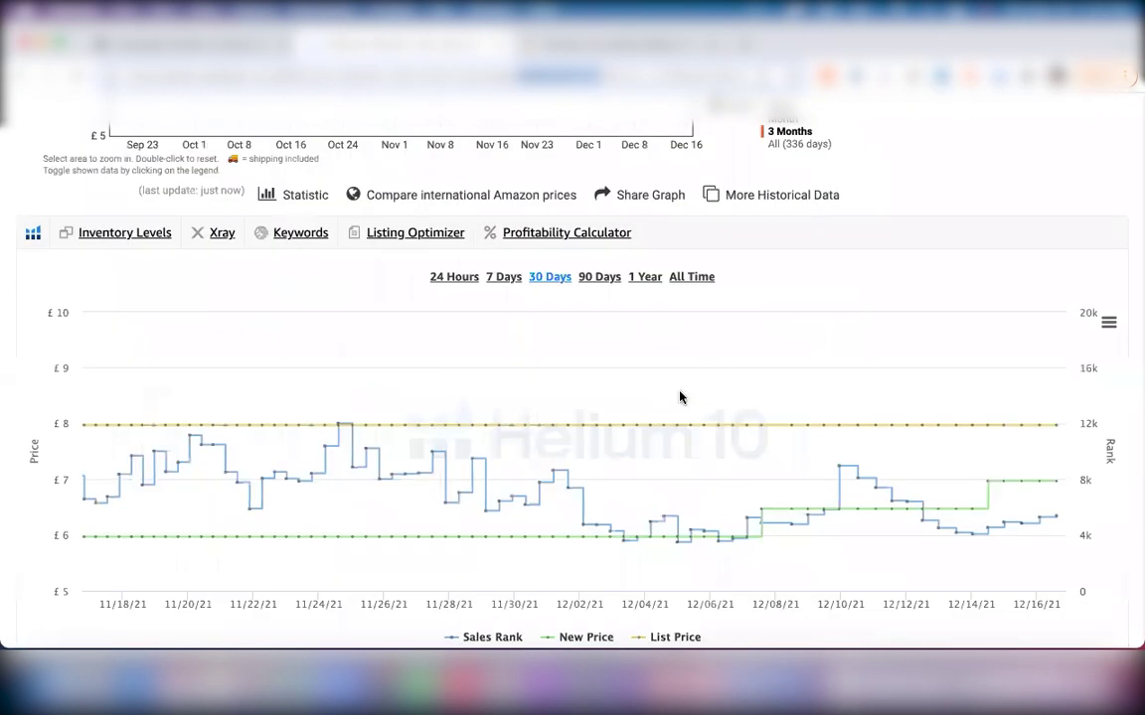
pyautogui.scroll(-10, 680, 397)
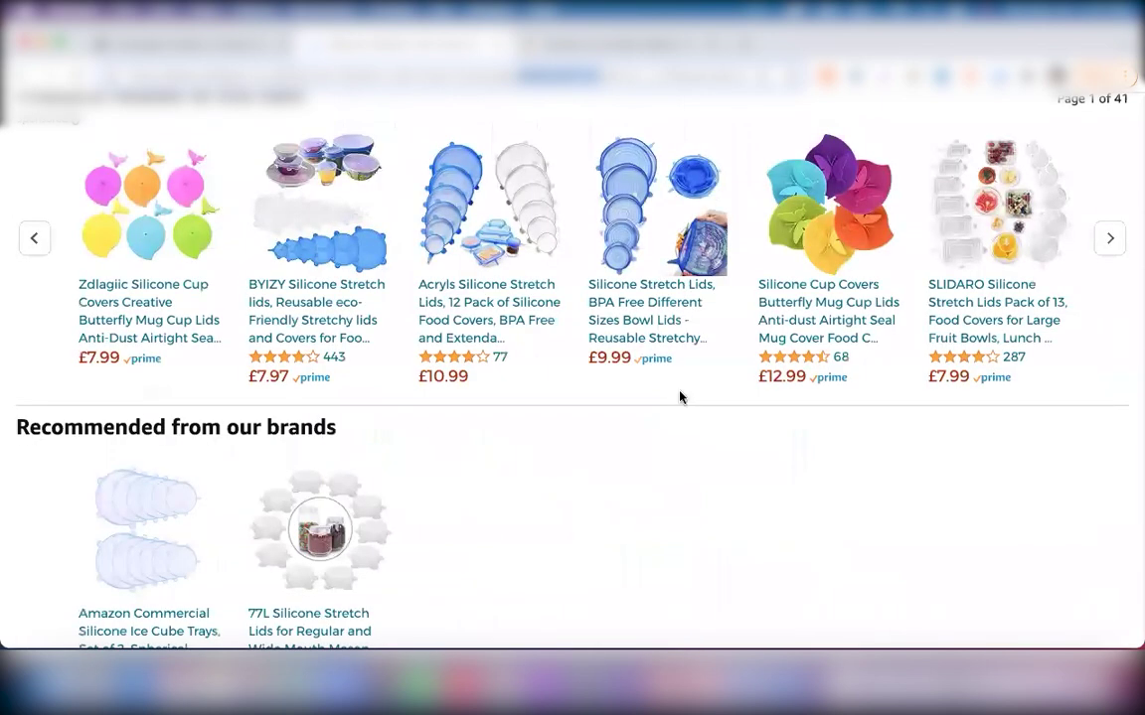
pyautogui.scroll(-5, 683, 399)
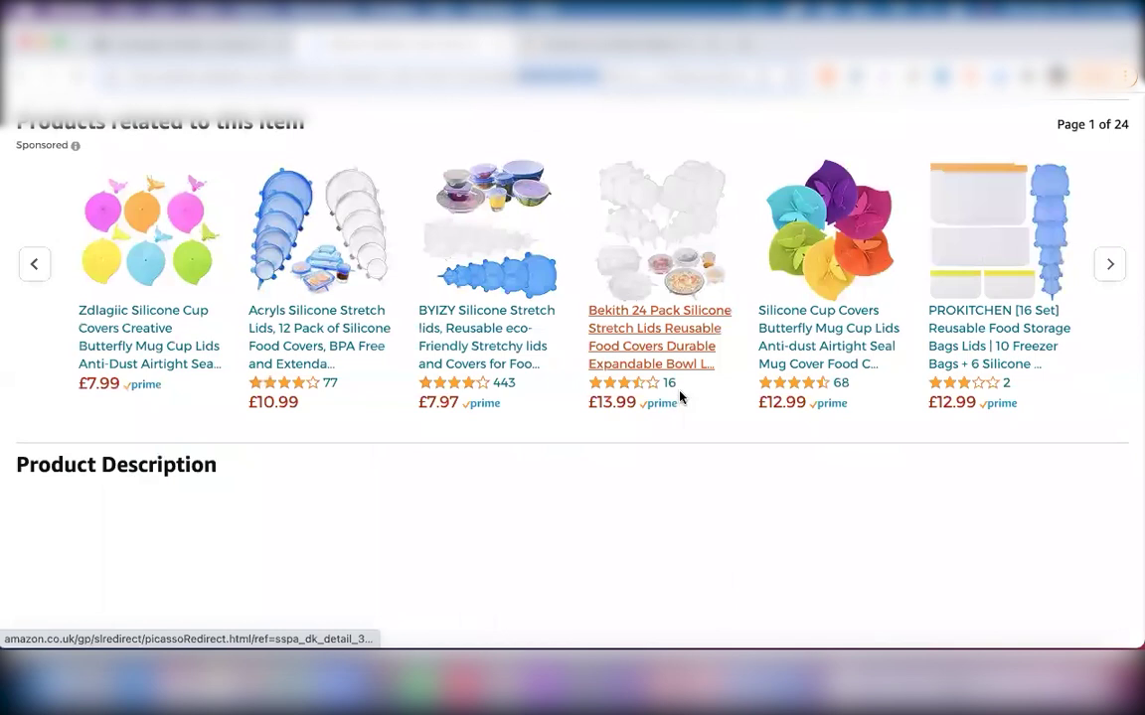
pyautogui.scroll(-5, 682, 397)
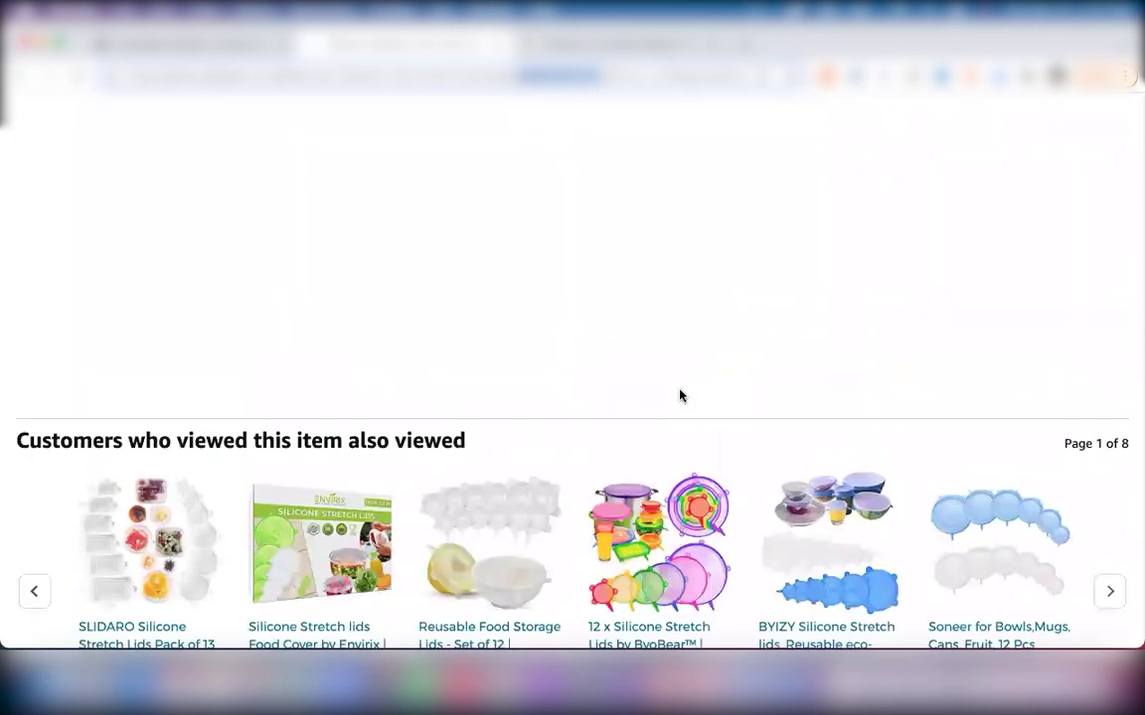
pyautogui.scroll(-3, 683, 398)
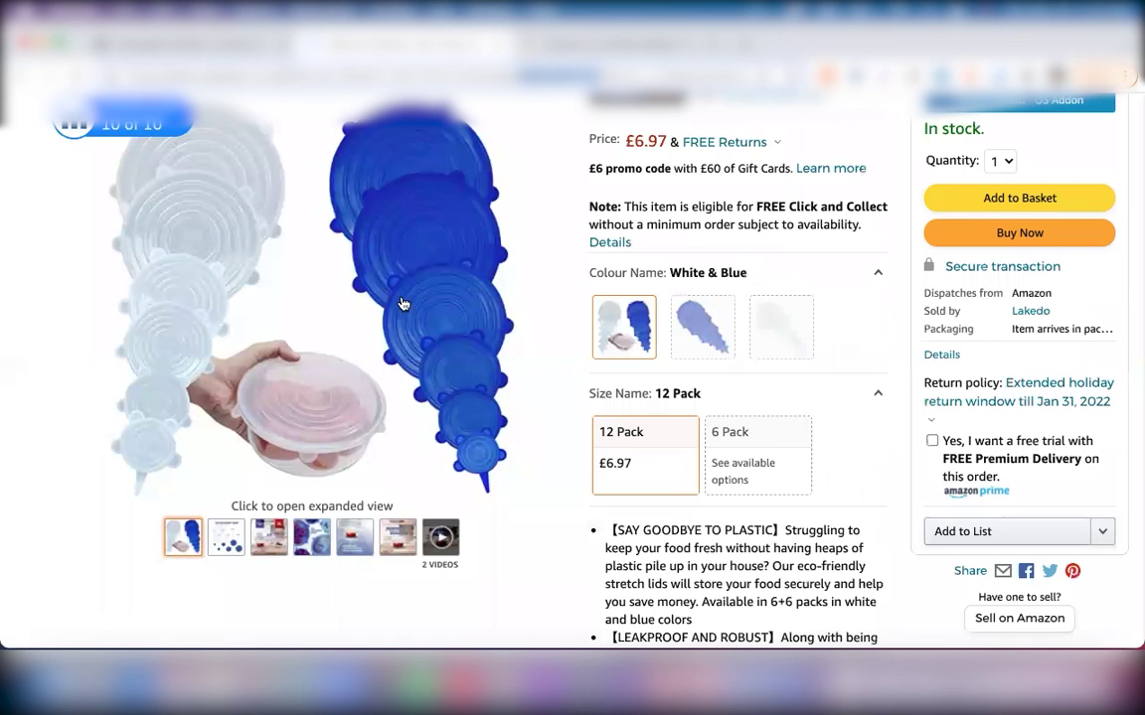
# Re-examine the 12-pack listing's variations, price history and similar-item comparison for places where a competing ad could appear.
pyautogui.scroll(-3, 402, 303)
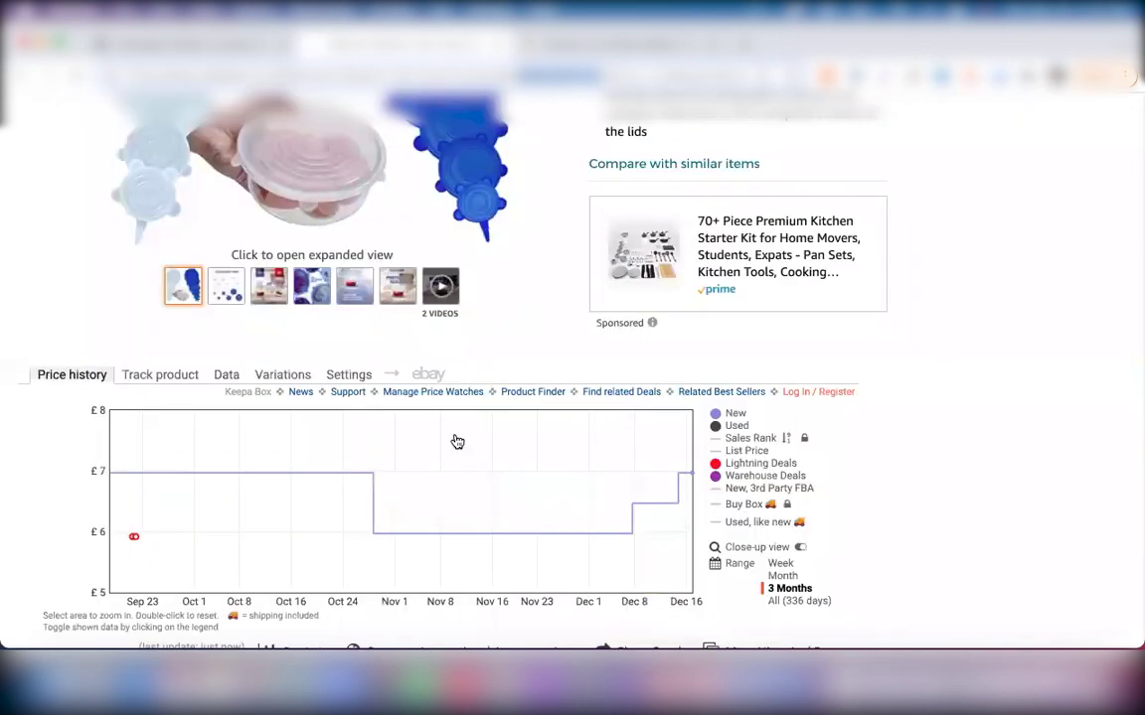
pyautogui.scroll(3, 457, 442)
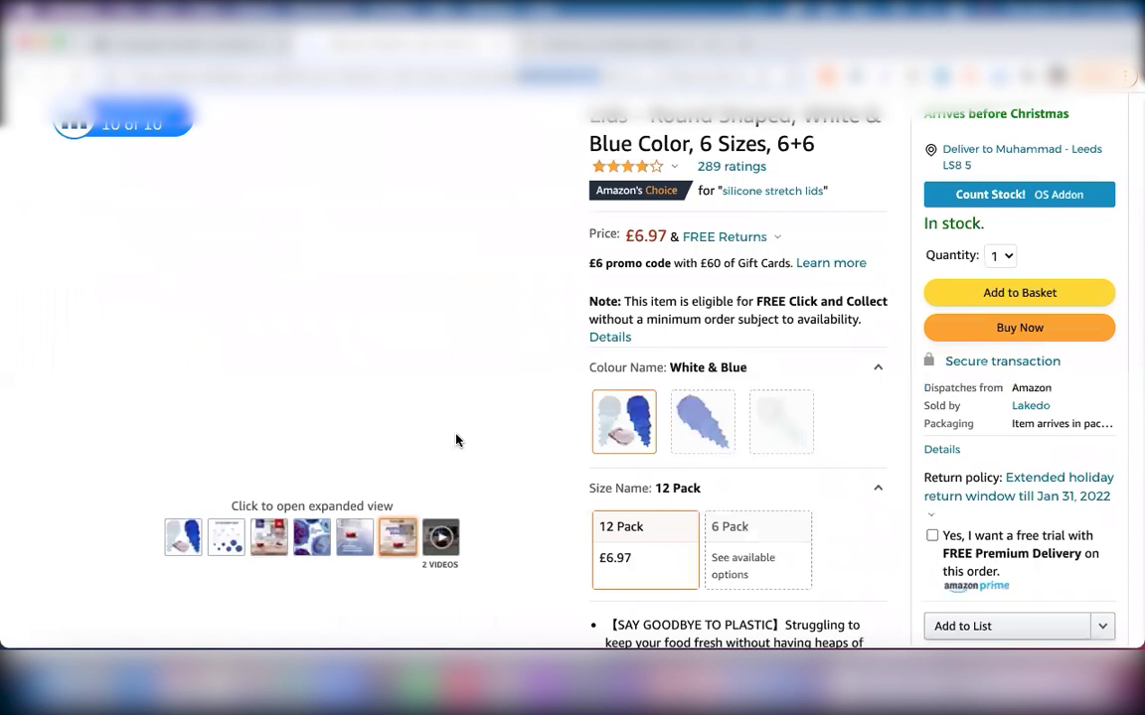
pyautogui.scroll(-10, 457, 442)
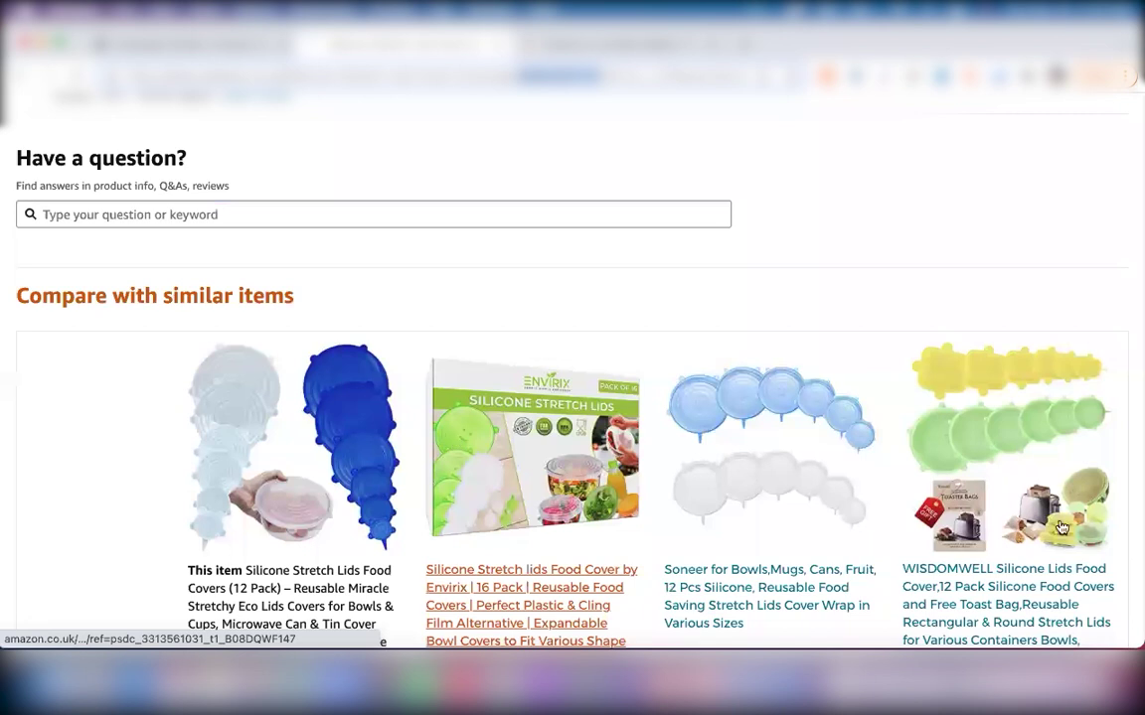
pyautogui.scroll(-10, 993, 428)
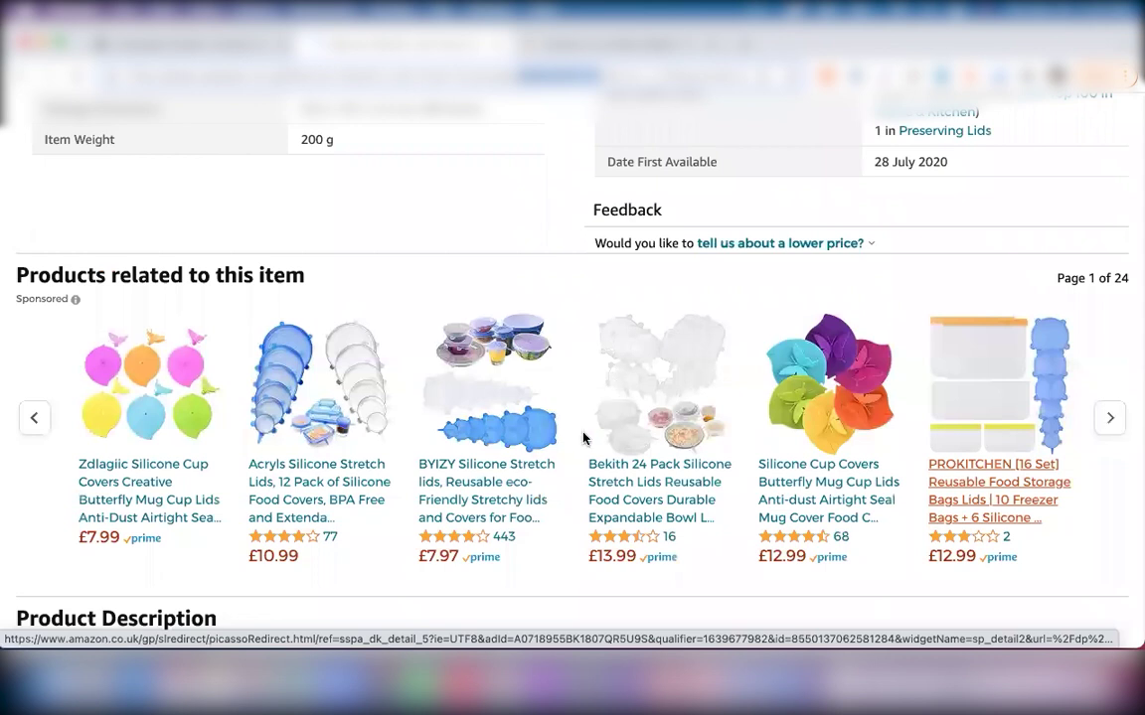
pyautogui.scroll(-5, 583, 437)
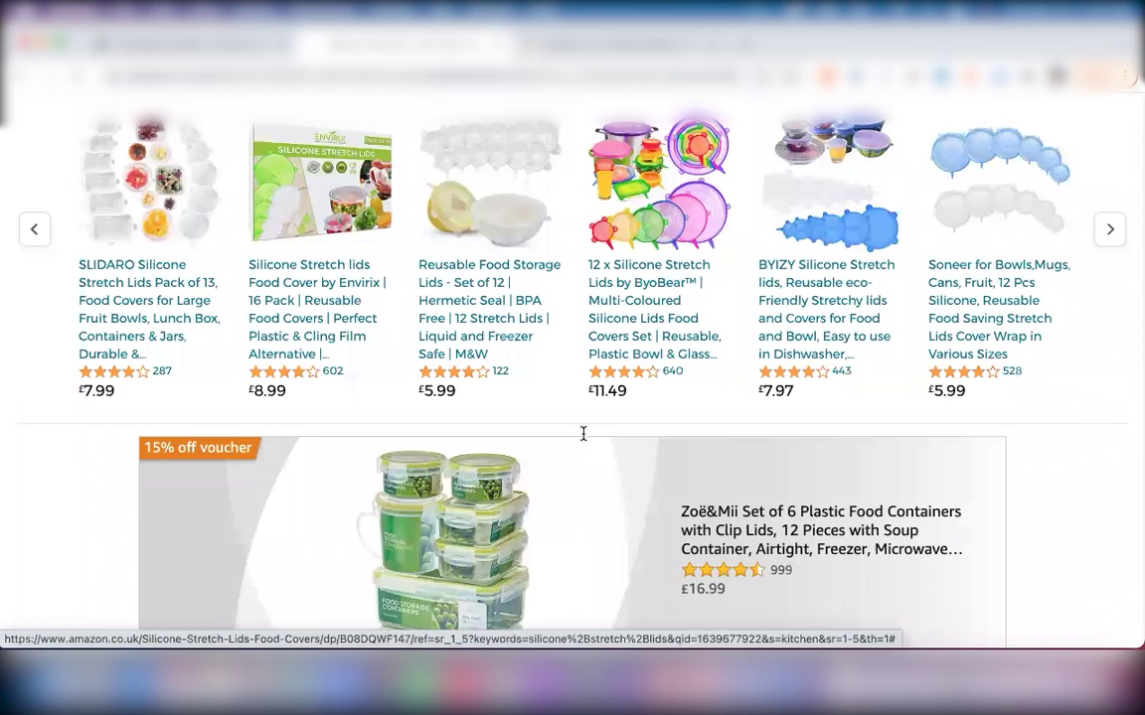
pyautogui.scroll(-10, 583, 434)
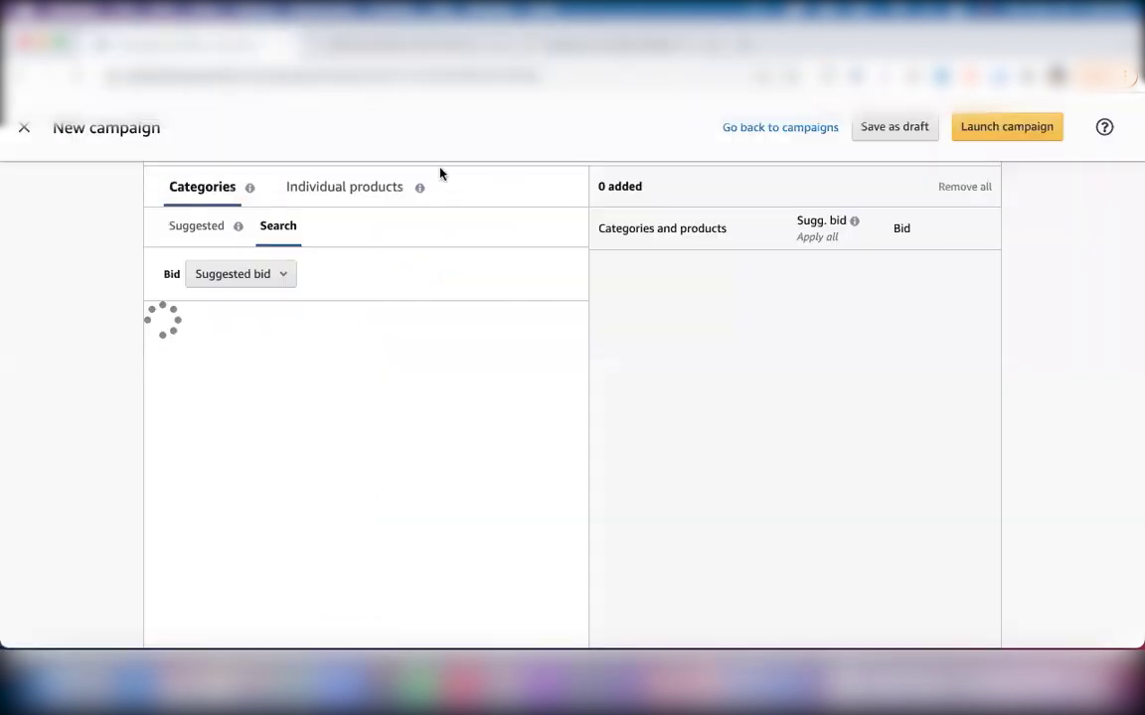
# Open individual product targeting in the new campaign and review the campaign settings and the advertised product.
pyautogui.click(331, 188)
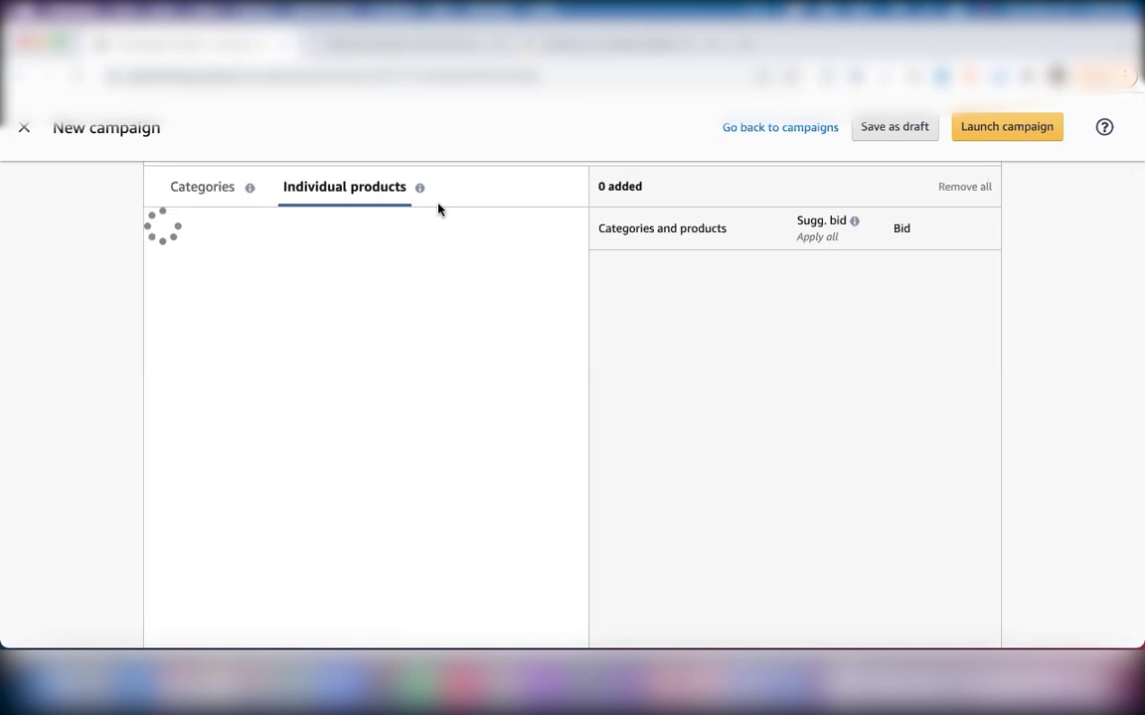
pyautogui.scroll(10, 439, 208)
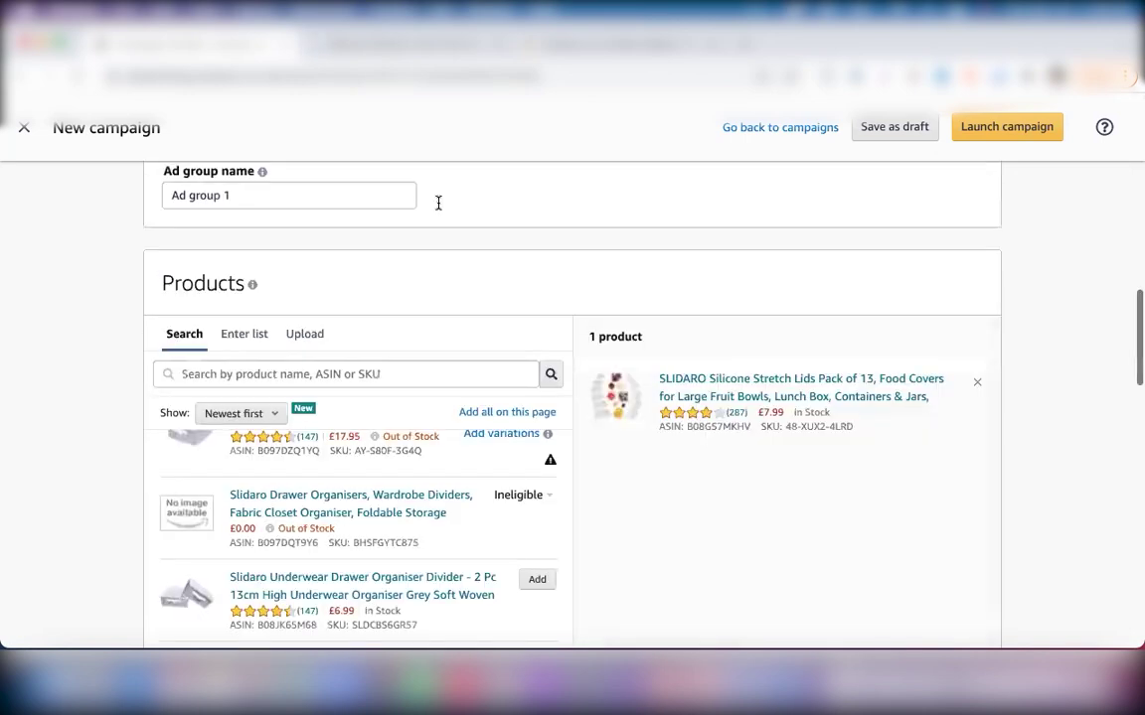
pyautogui.scroll(8, 438, 203)
pyautogui.scroll(5, 226, 229)
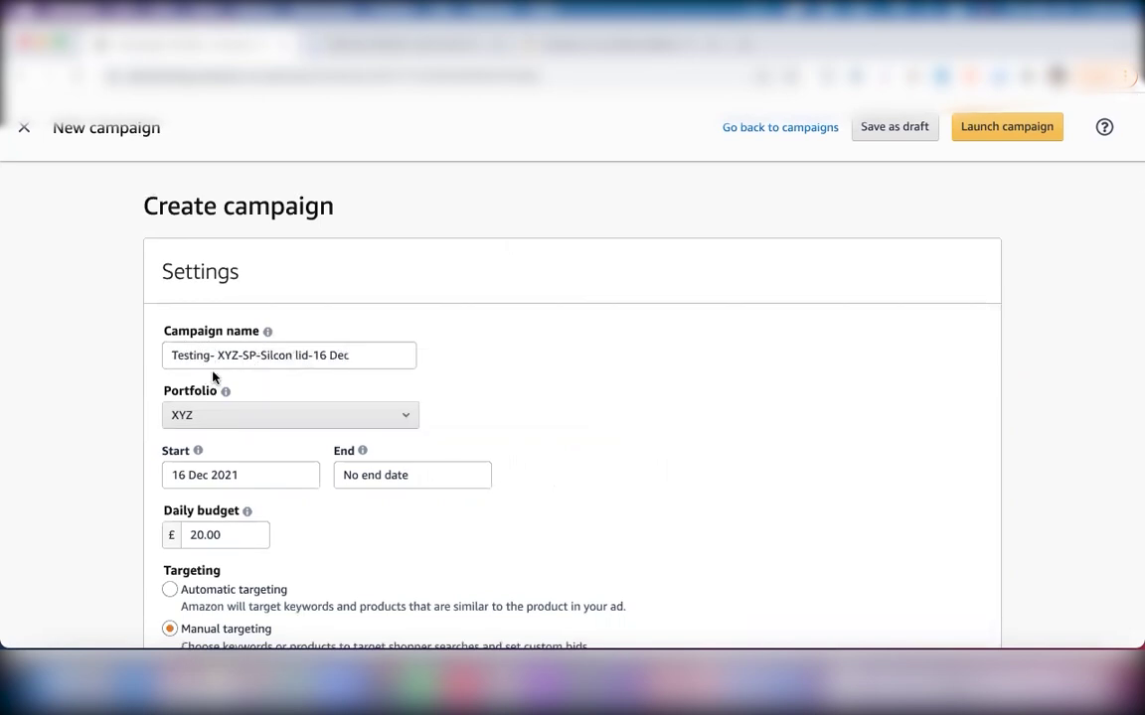
pyautogui.scroll(-1, 449, 367)
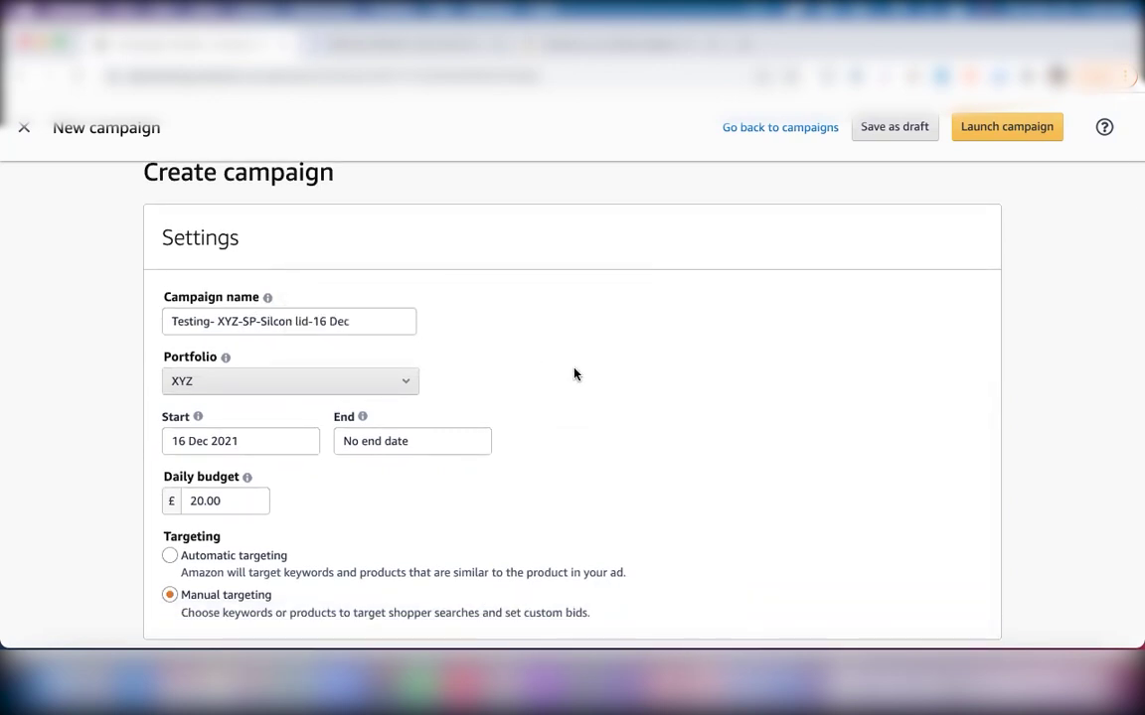
pyautogui.scroll(-10, 574, 374)
pyautogui.scroll(-3, 328, 368)
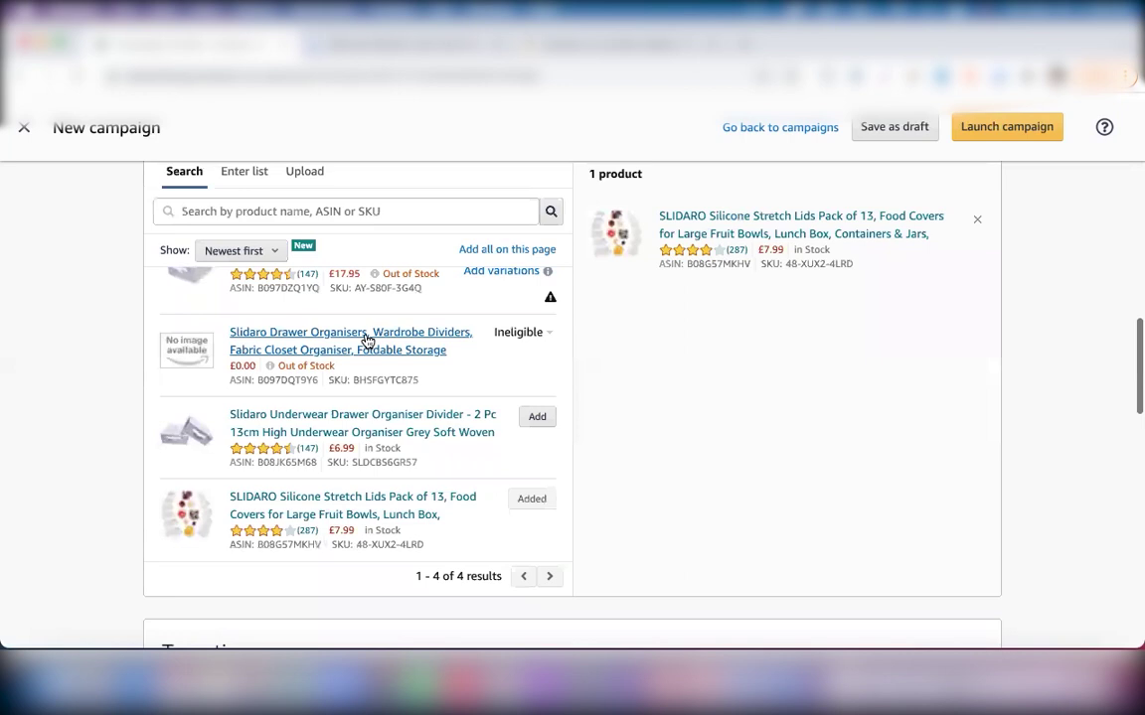
pyautogui.scroll(-7, 366, 338)
pyautogui.click(366, 343)
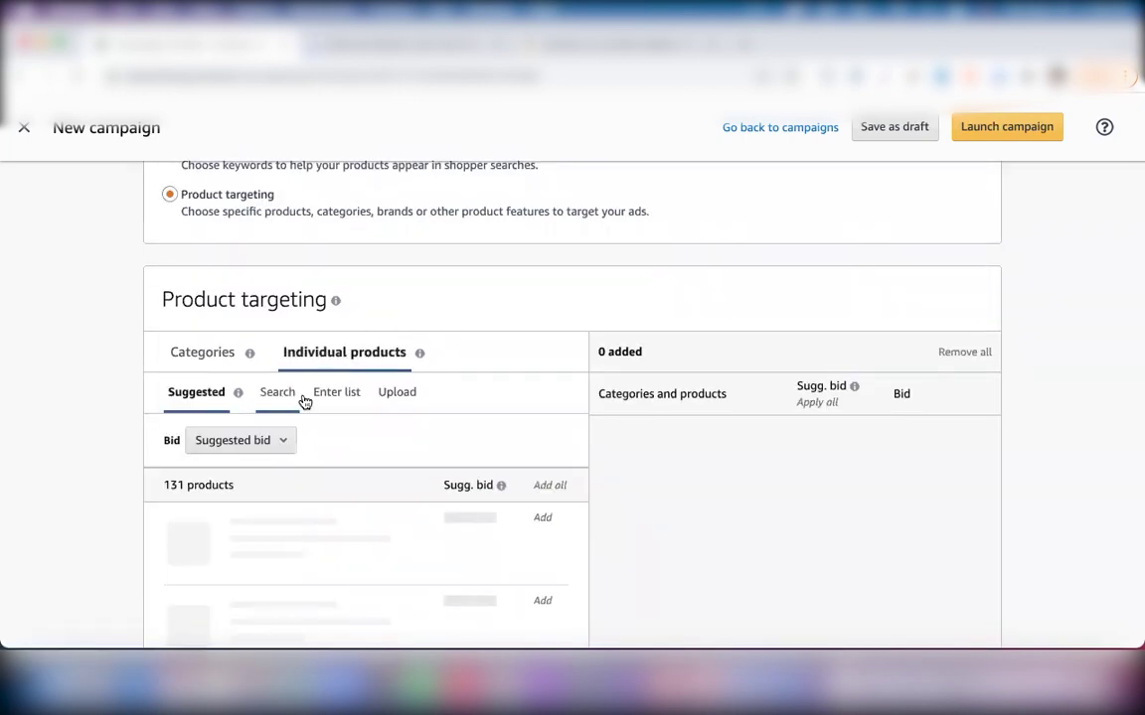
# Target the competing 12-pack listing by entering ASIN B08DQWF147 in the individual products list, and save its bid at £0.25.
pyautogui.click(331, 397)
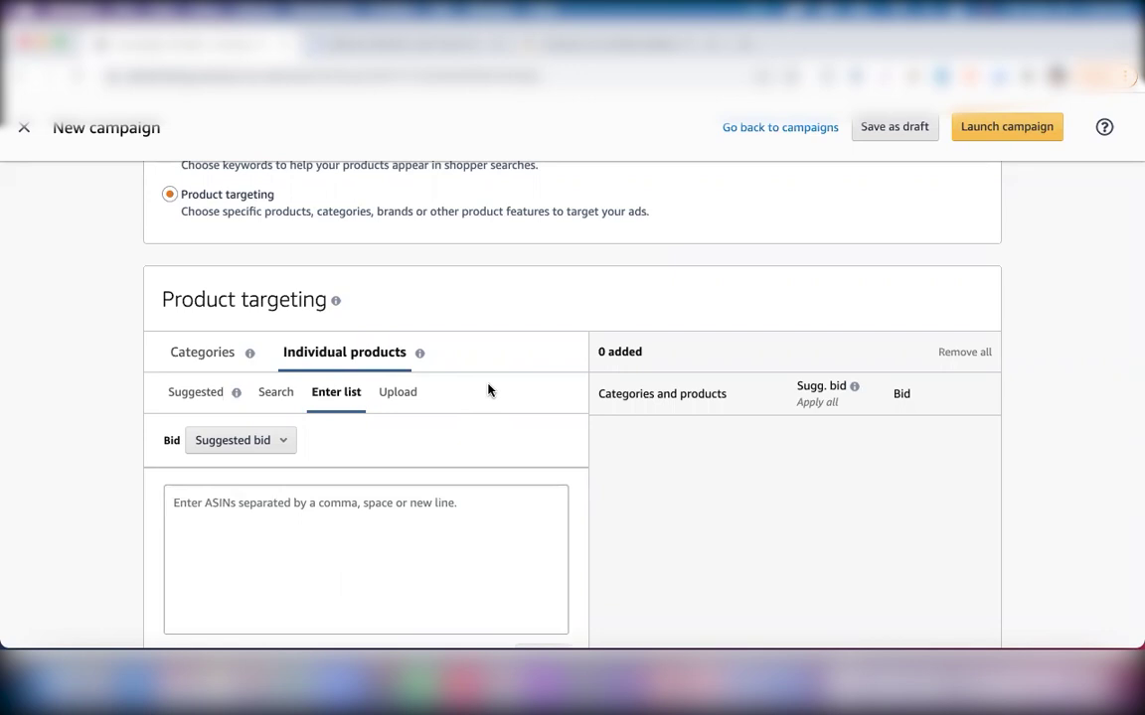
pyautogui.scroll(-1, 488, 391)
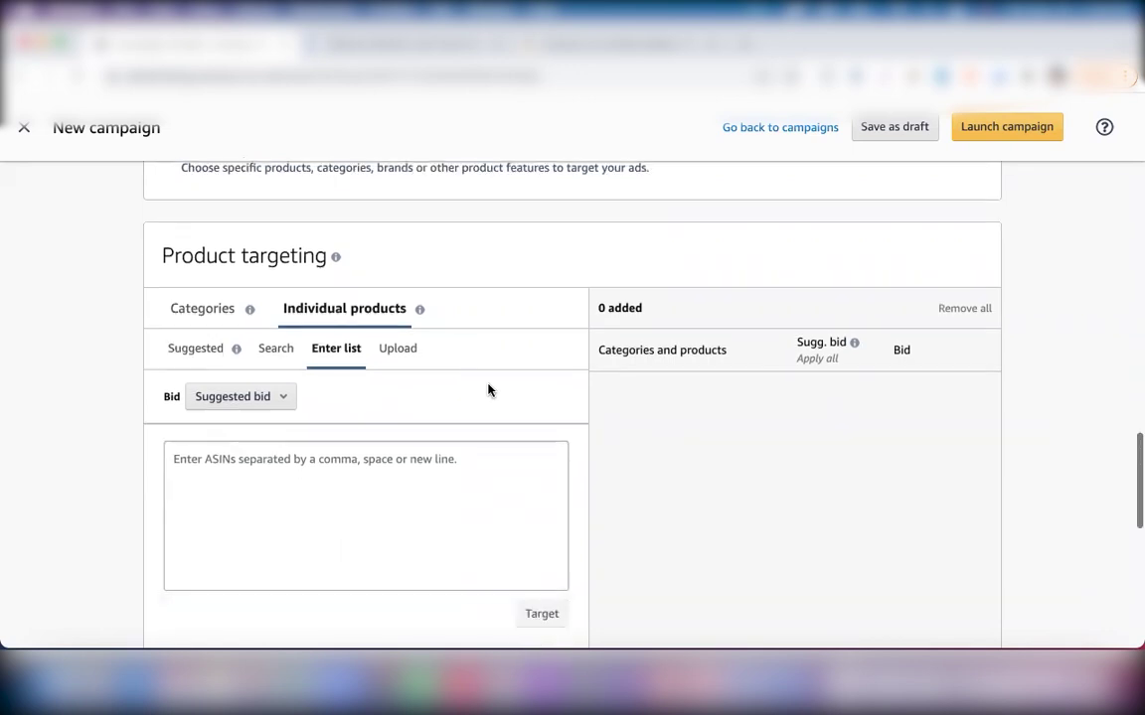
pyautogui.click(207, 458)
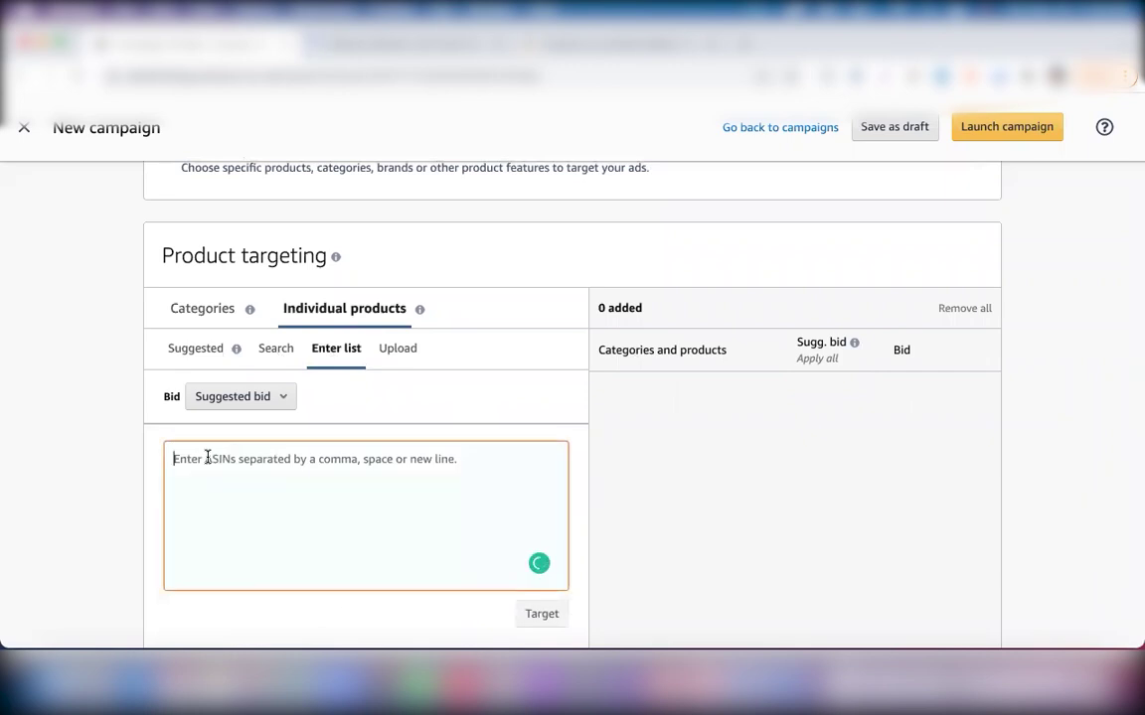
pyautogui.write('B08DQWF147')
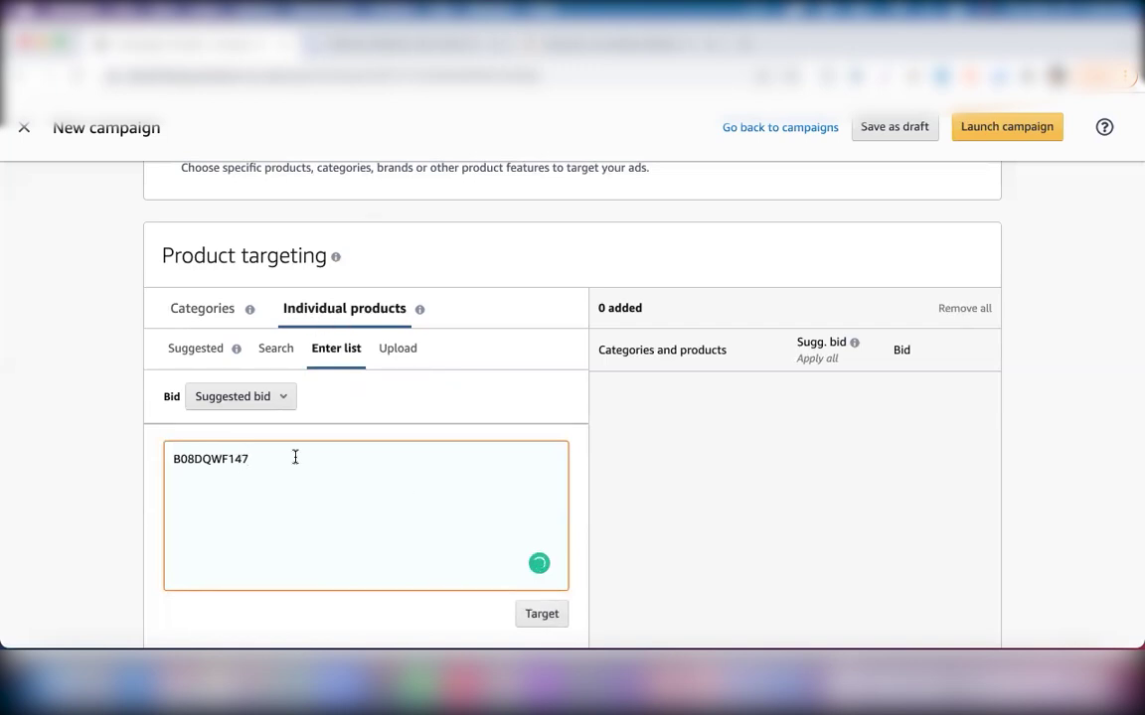
pyautogui.scroll(-1, 294, 457)
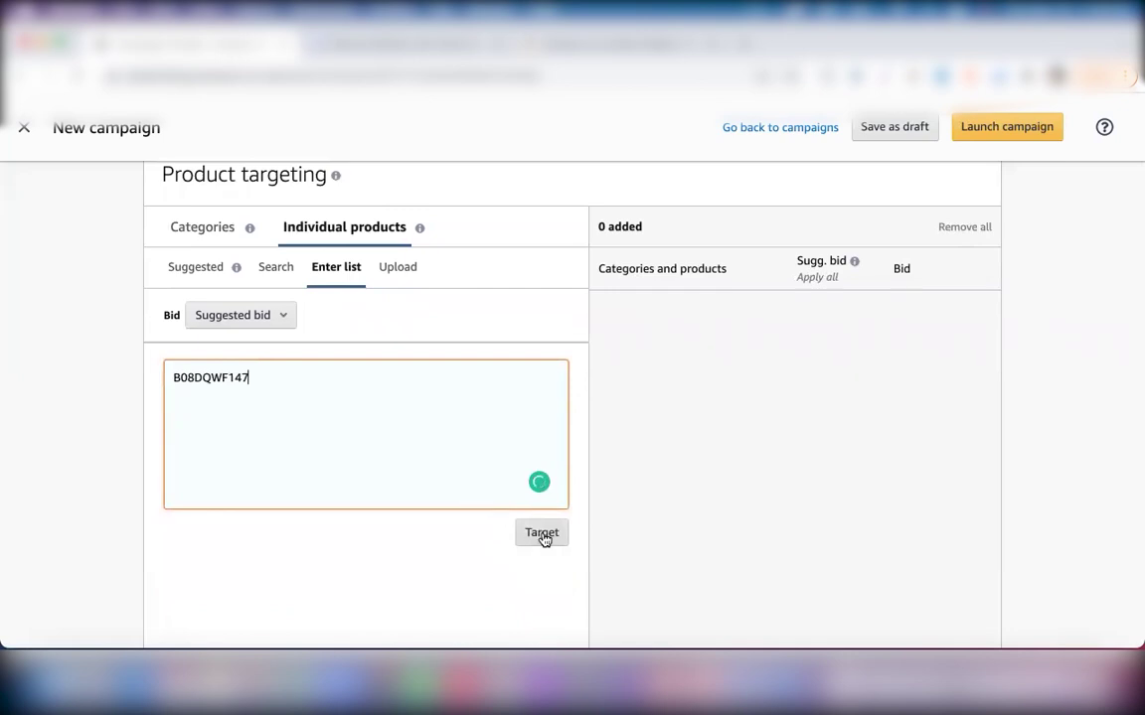
pyautogui.click(542, 534)
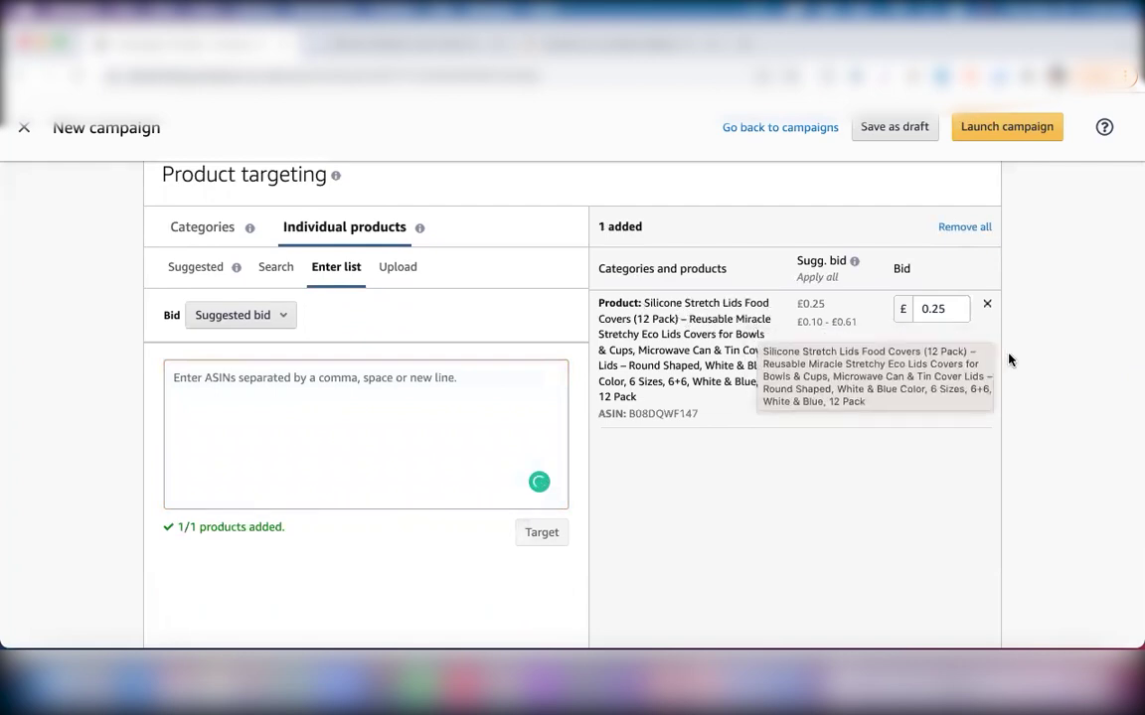
pyautogui.click(940, 309)
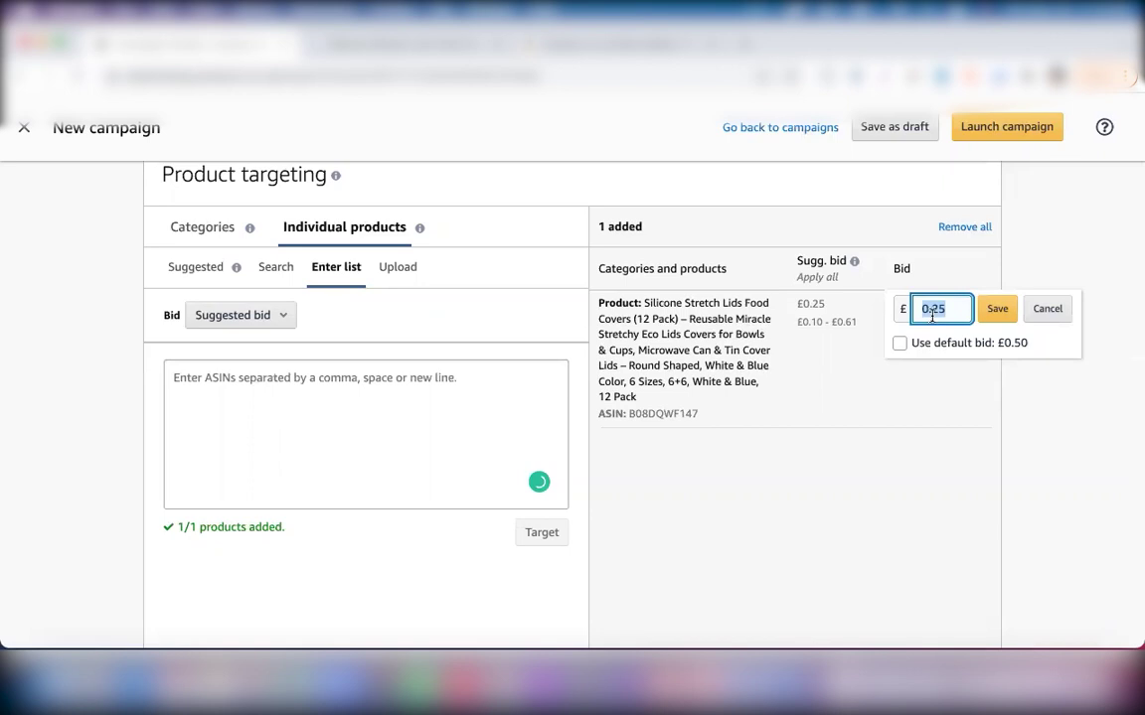
pyautogui.click(994, 312)
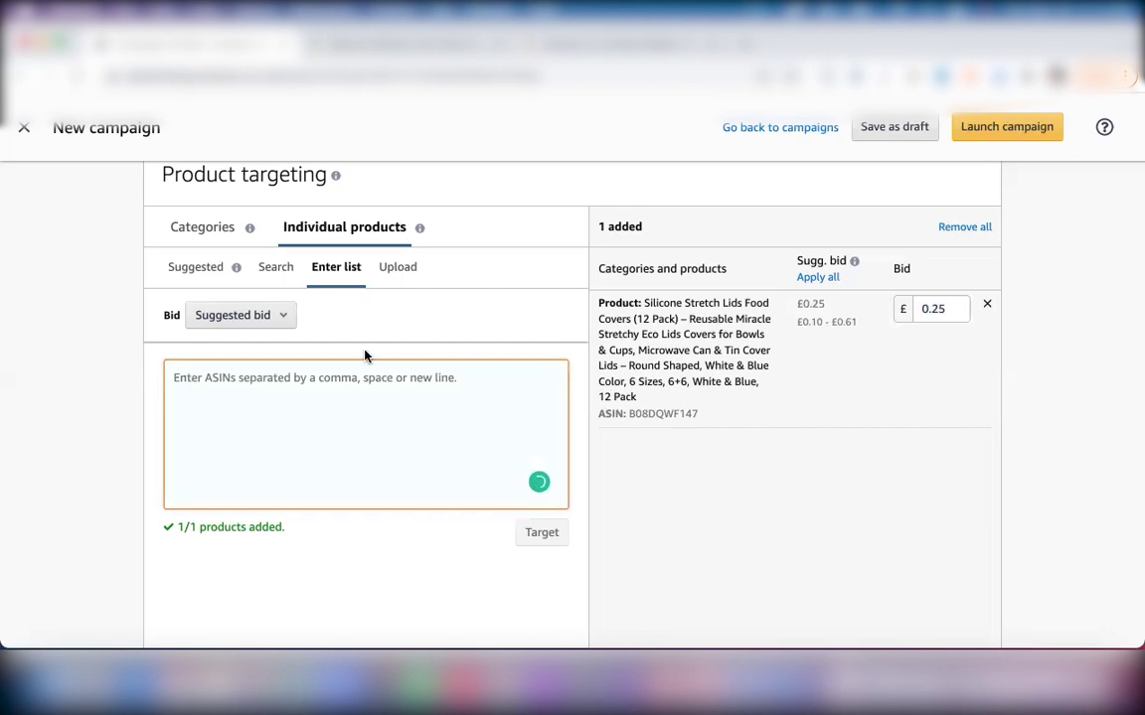
# Review the suggested categories in the campaign's product targeting and check the category search option.
pyautogui.click(203, 228)
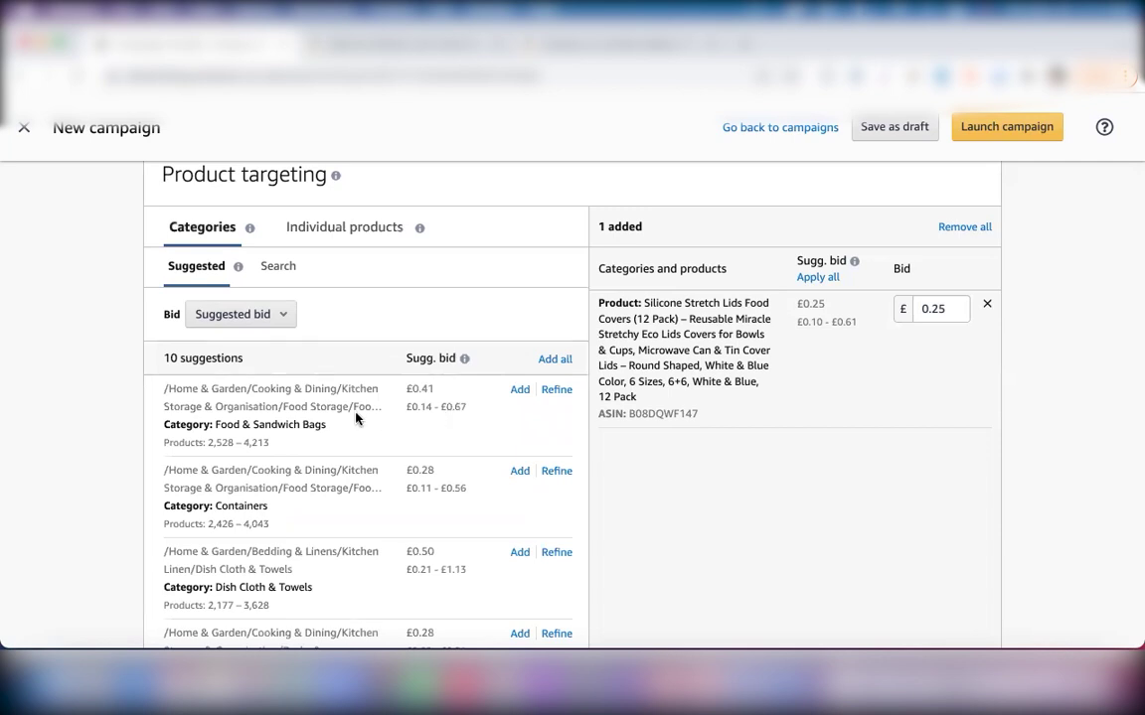
pyautogui.scroll(-1, 355, 418)
pyautogui.scroll(-3, 356, 418)
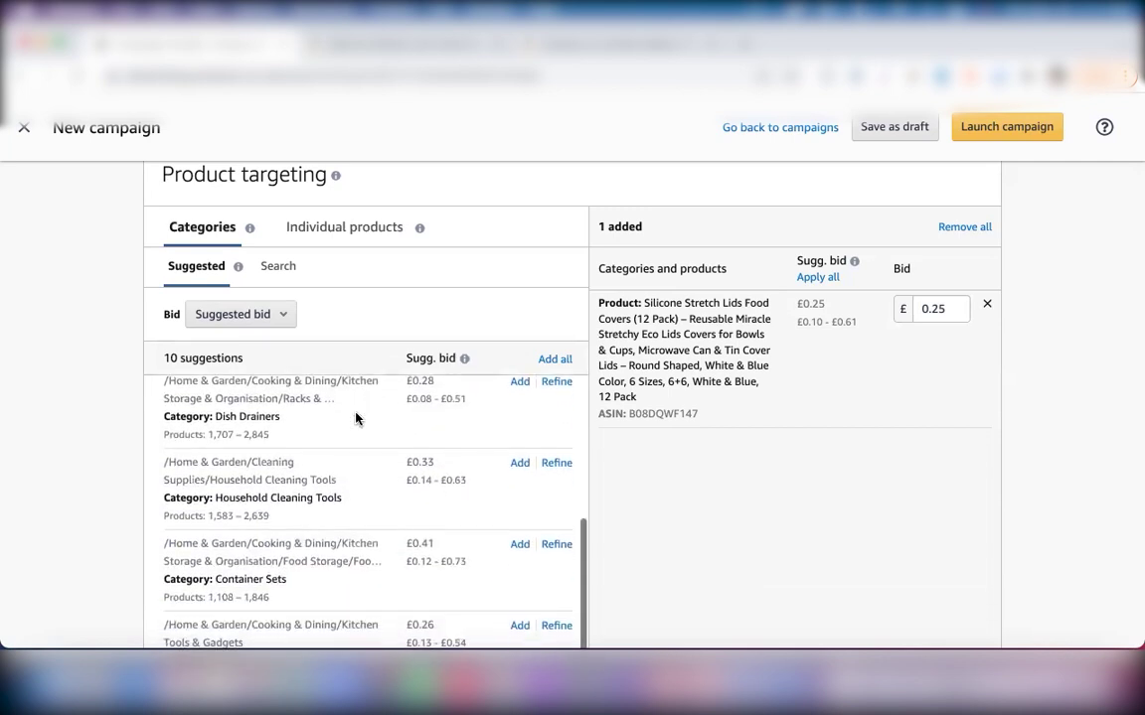
pyautogui.scroll(5, 358, 416)
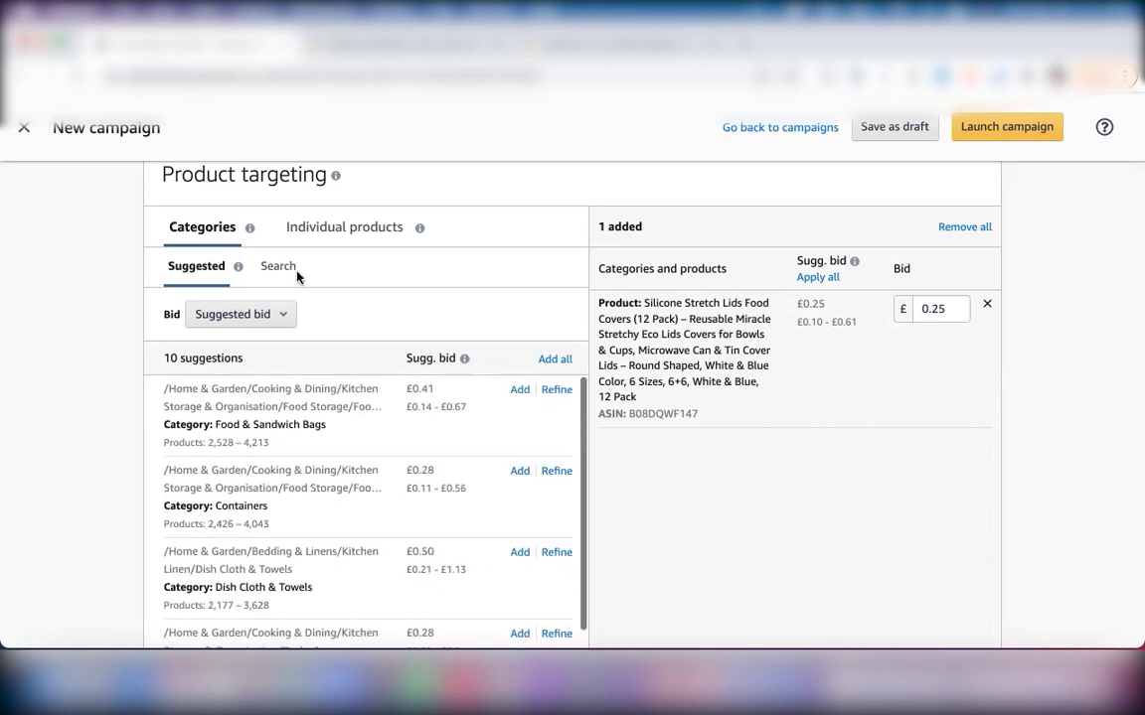
pyautogui.click(280, 265)
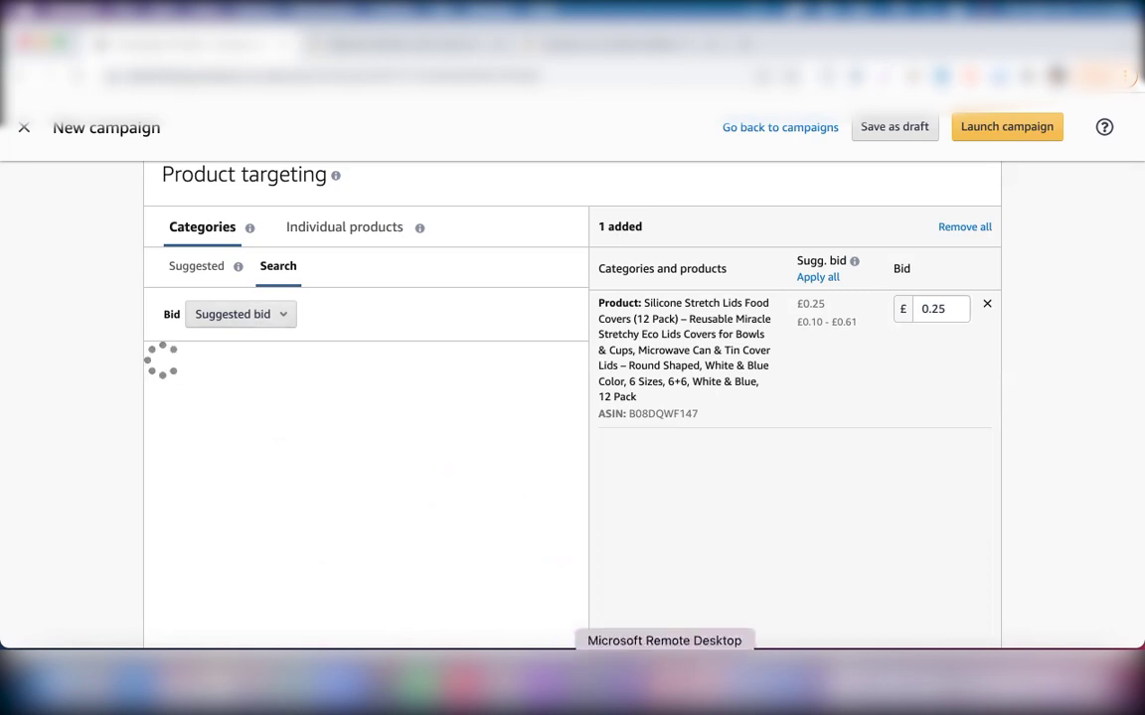
pyautogui.click(280, 316)
pyautogui.click(196, 272)
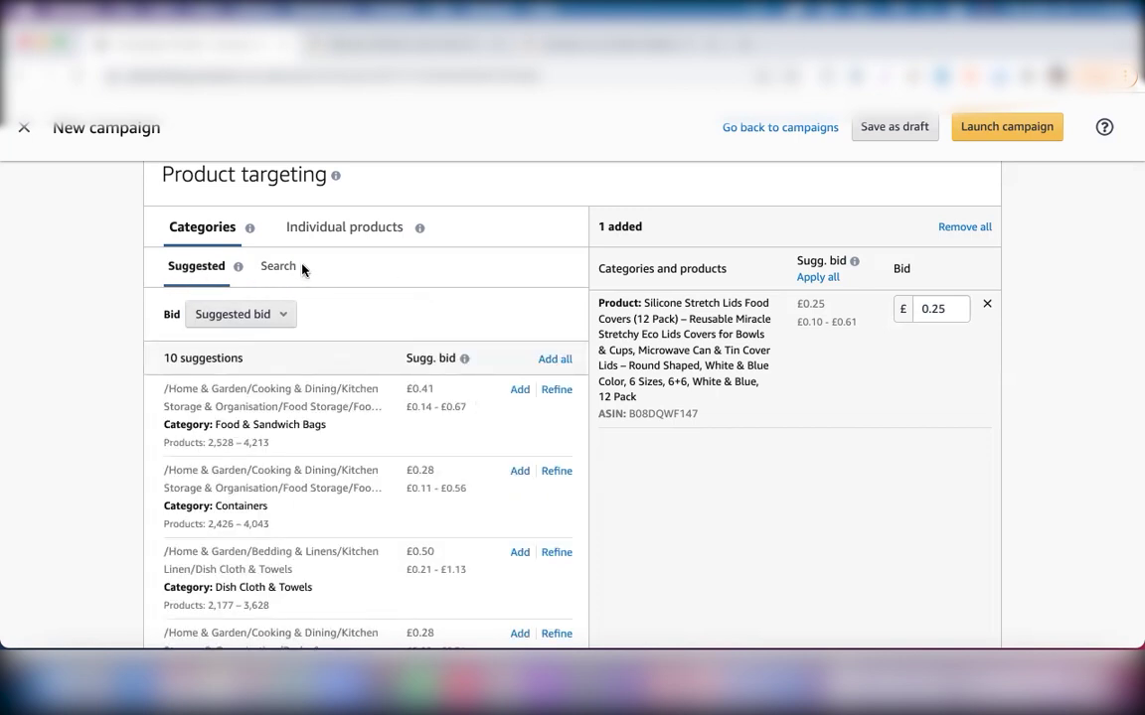
# Compare the Lids category path on the best-seller page with the campaign's suggested categories.
pyautogui.scroll(-1, 483, 234)
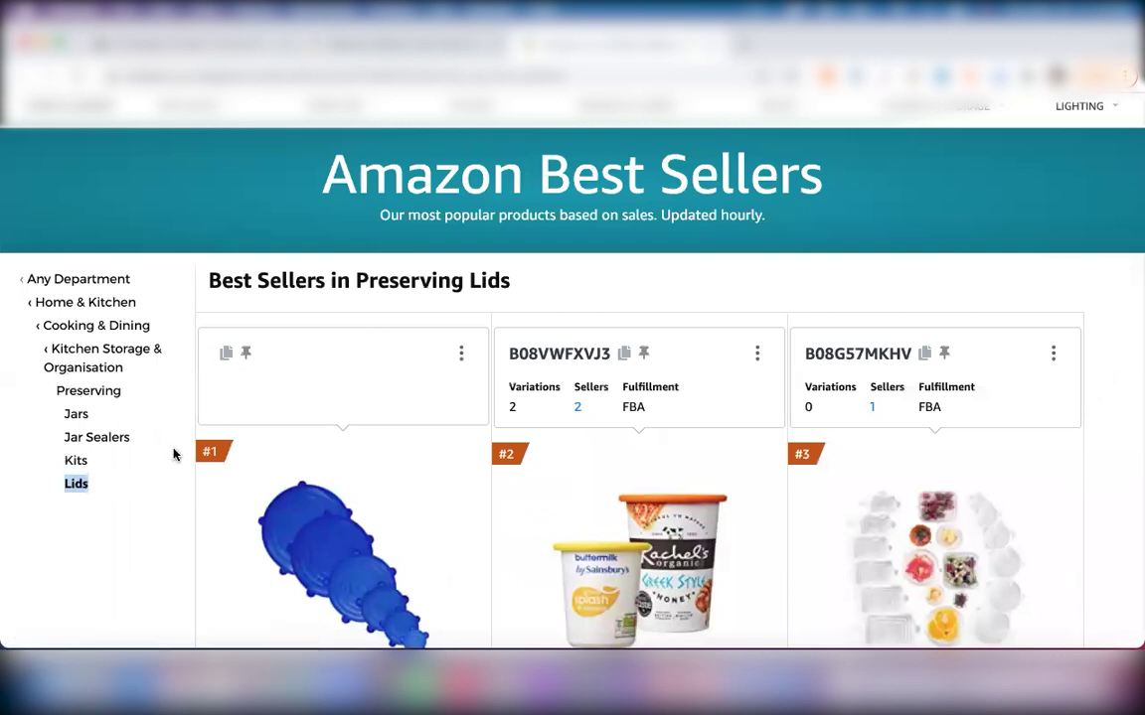
pyautogui.click(159, 44)
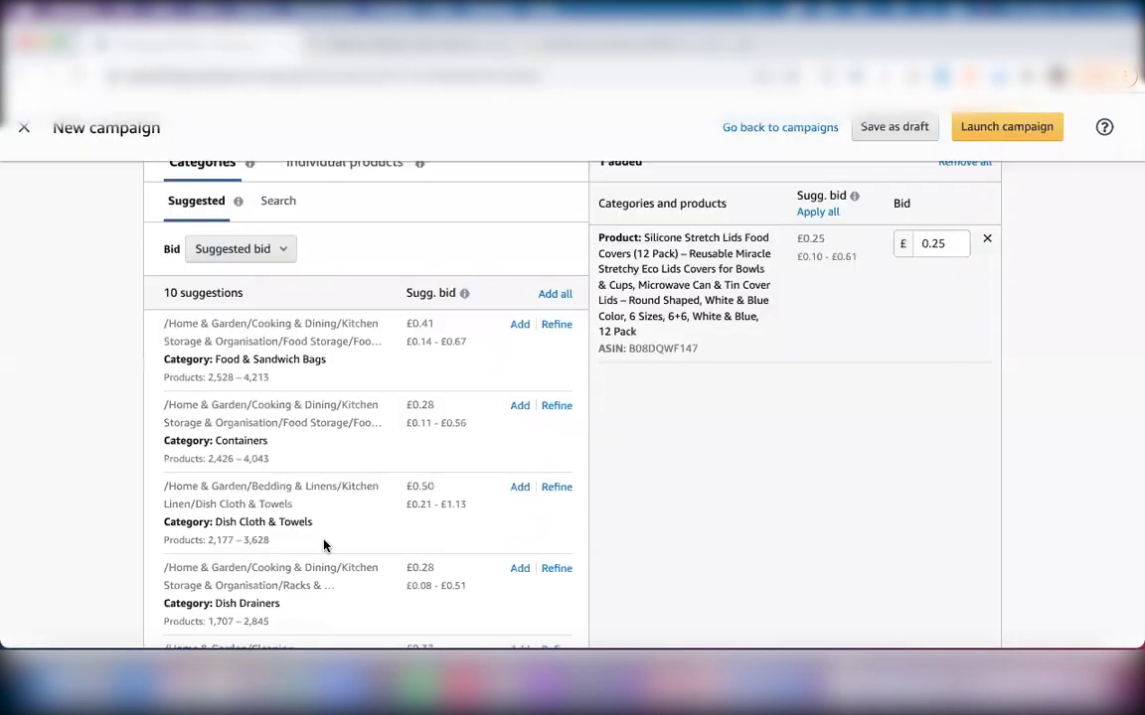
pyautogui.scroll(-5, 324, 544)
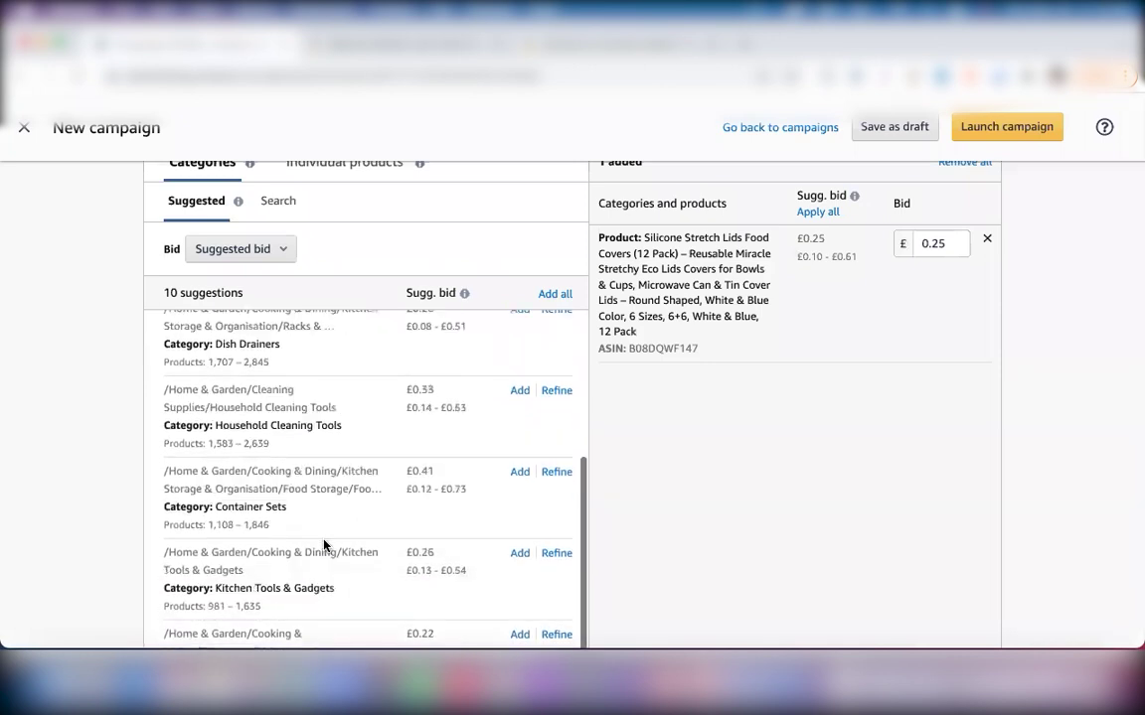
# Review the remaining suggested categories down to Solo Microwaves, check the category search, and return to the suggestions.
pyautogui.scroll(-5, 324, 545)
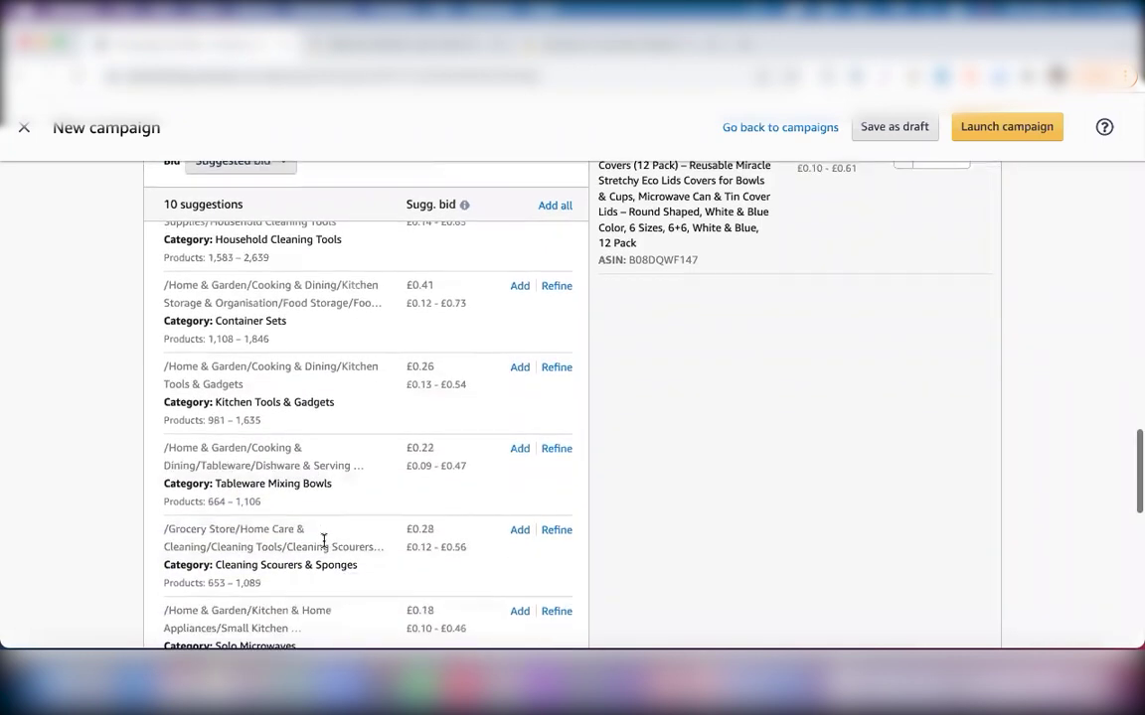
pyautogui.scroll(-1, 324, 545)
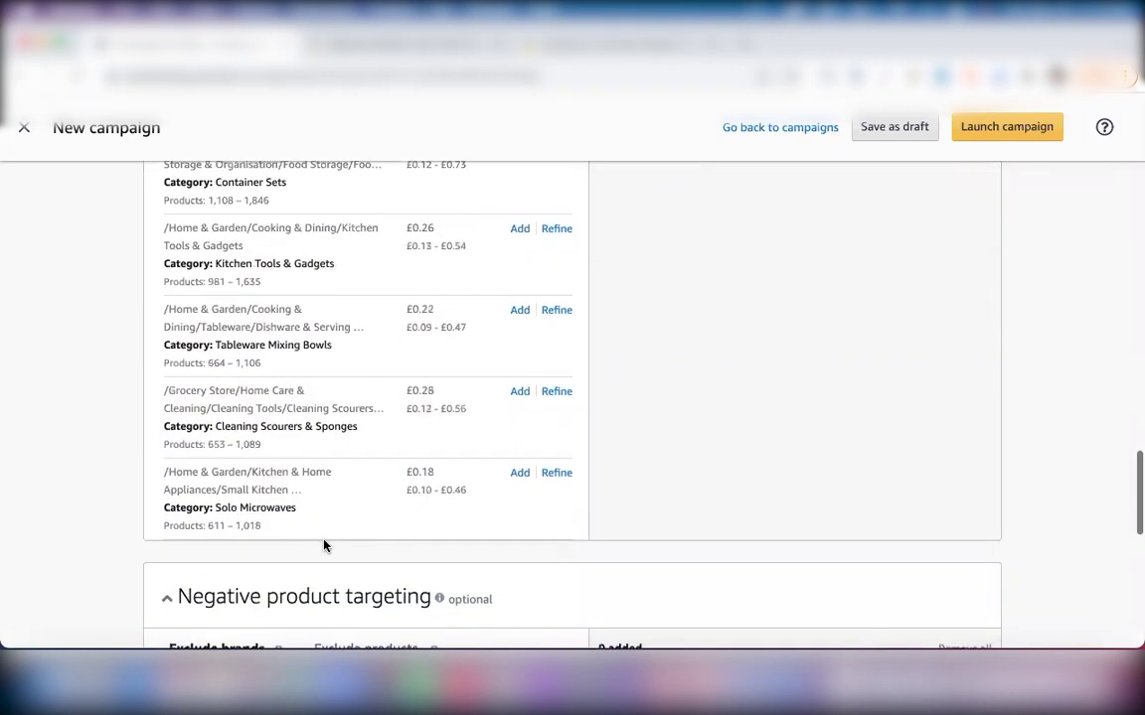
pyautogui.scroll(3, 324, 545)
pyautogui.scroll(4, 324, 545)
pyautogui.scroll(-2, 268, 390)
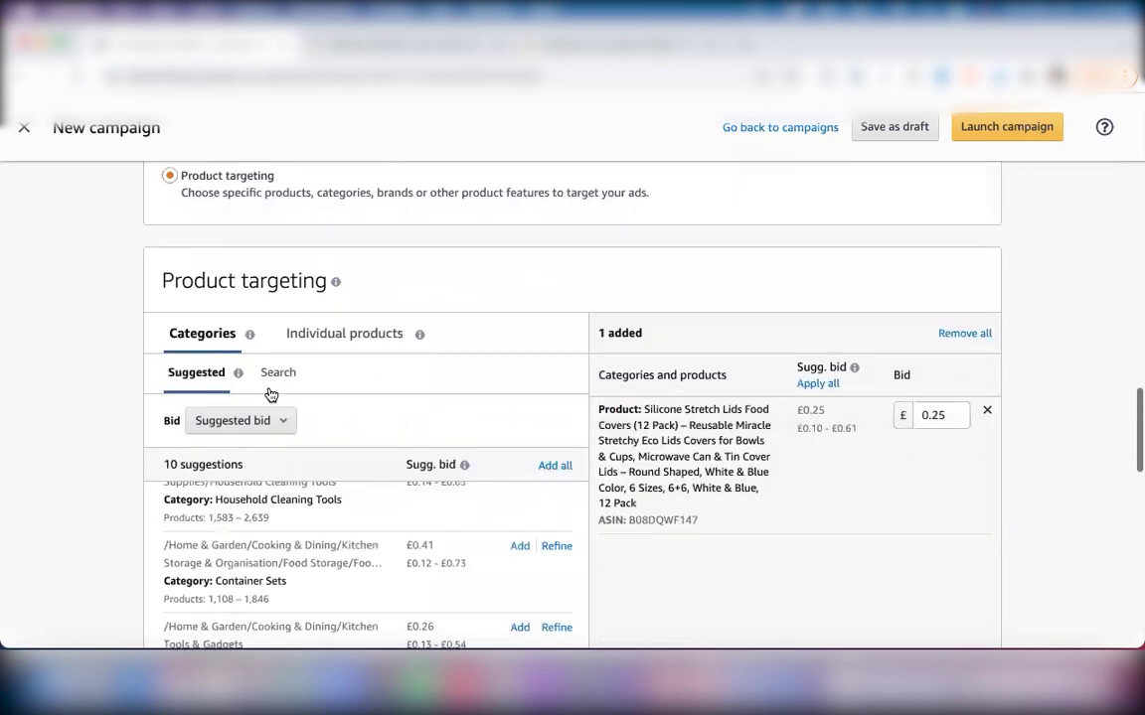
pyautogui.click(279, 375)
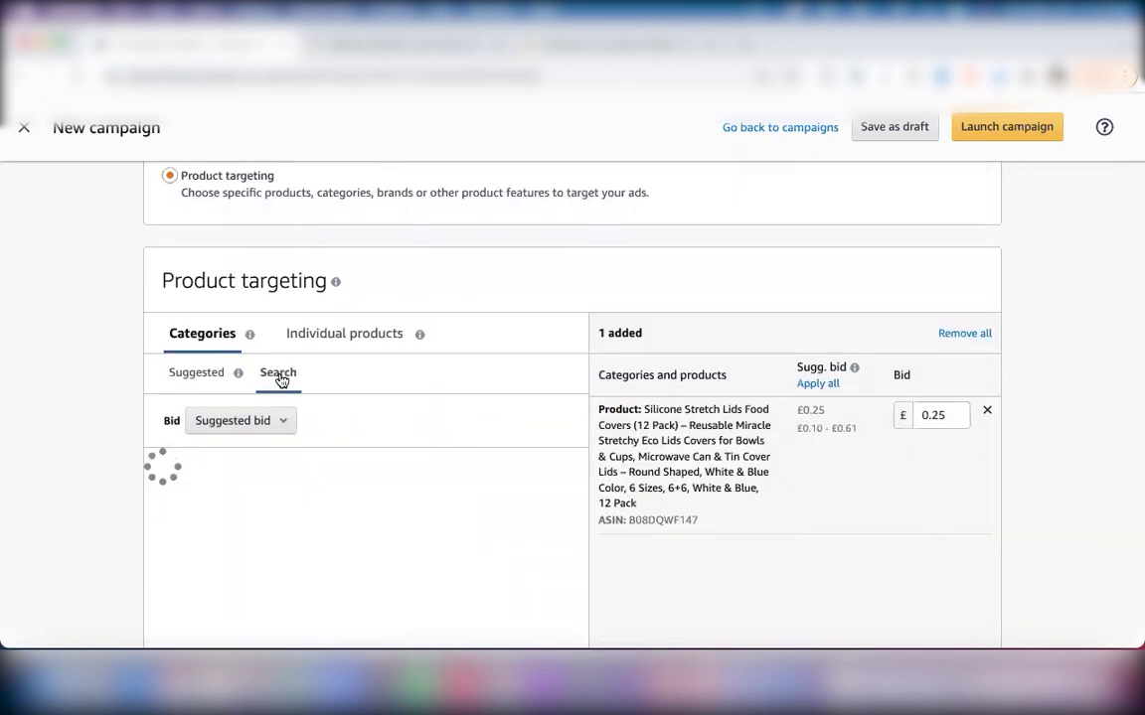
pyautogui.click(194, 375)
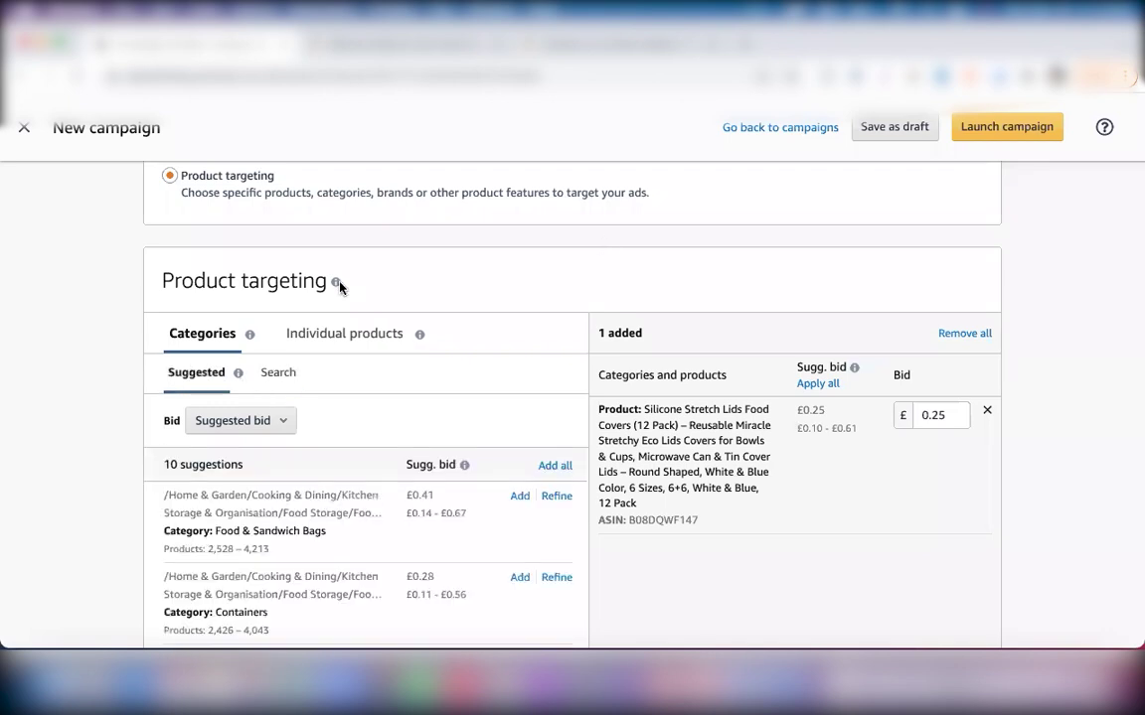
pyautogui.scroll(-1, 339, 288)
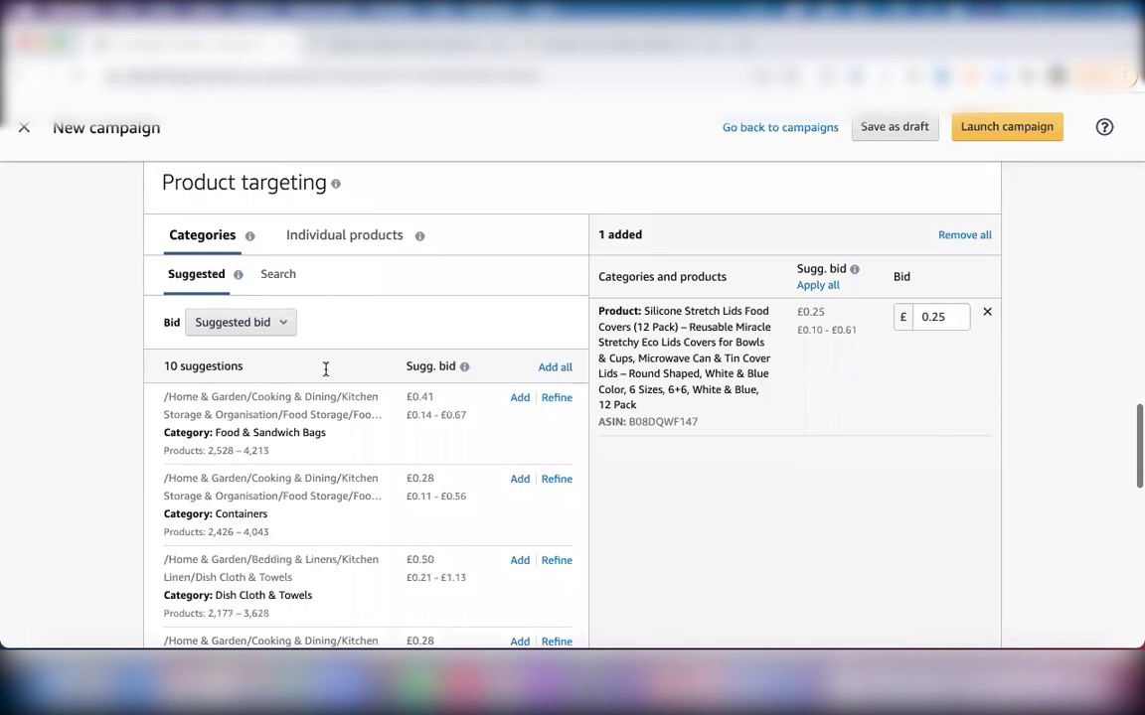
pyautogui.scroll(-1, 272, 371)
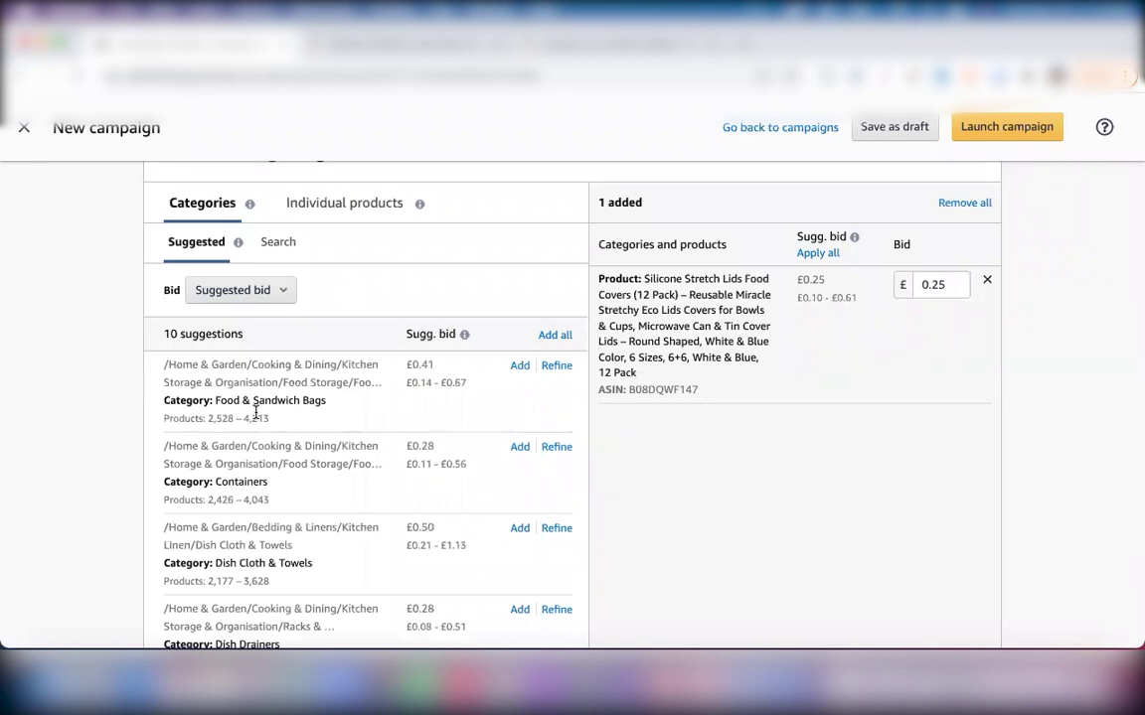
# Open the refinement options for the Food & Sandwich Bags category and compare prices and star ratings on the best-seller page.
pyautogui.click(556, 366)
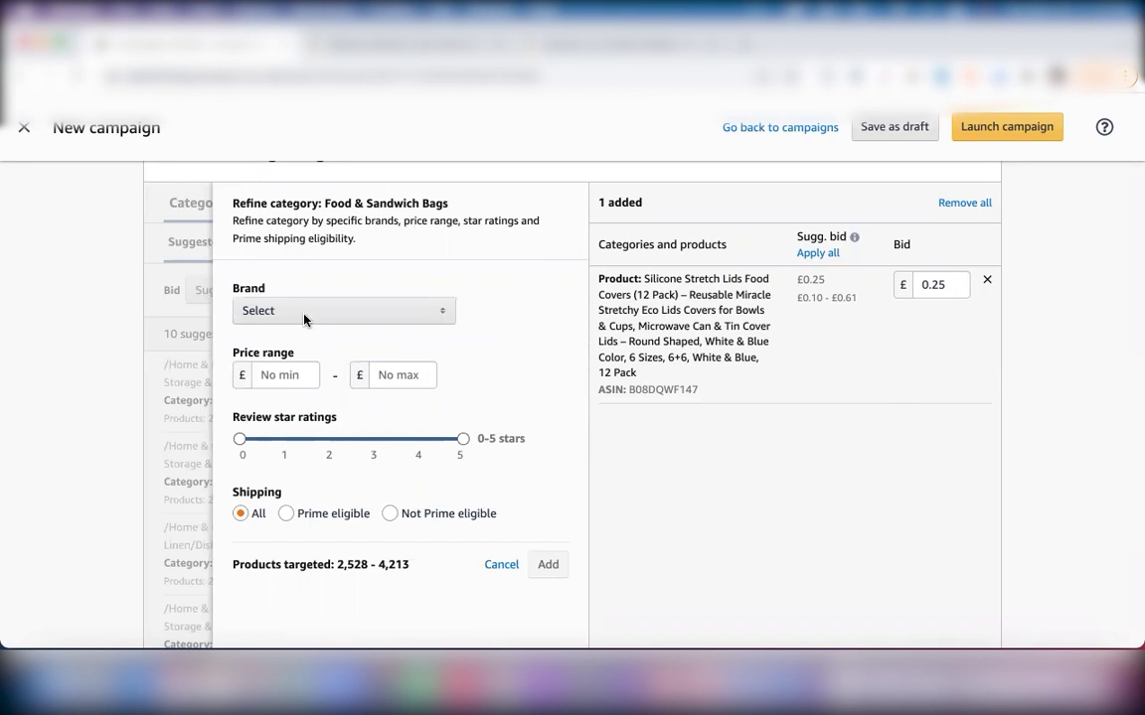
pyautogui.click(537, 42)
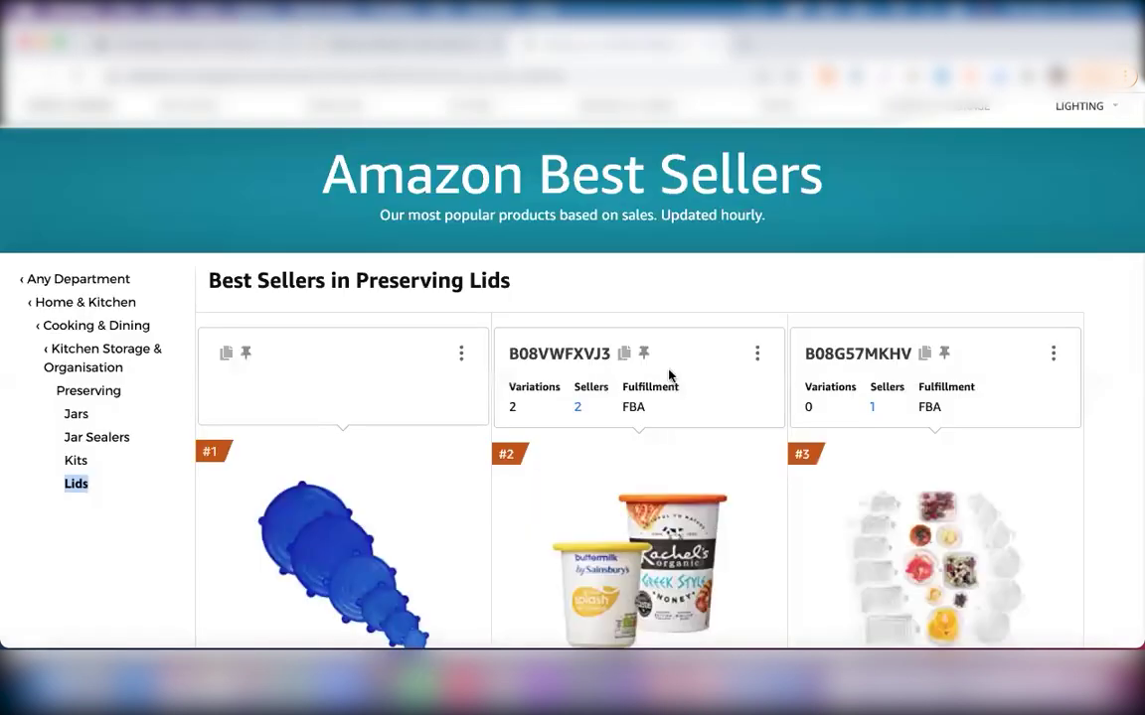
pyautogui.scroll(-5, 669, 375)
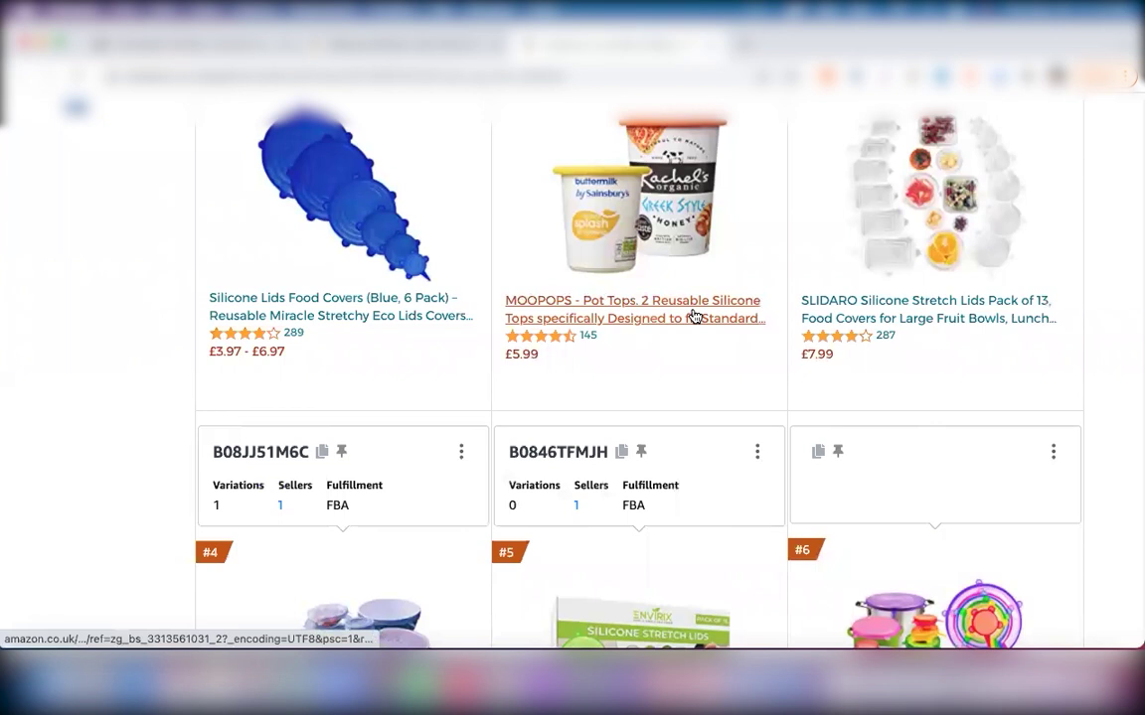
pyautogui.scroll(1, 693, 316)
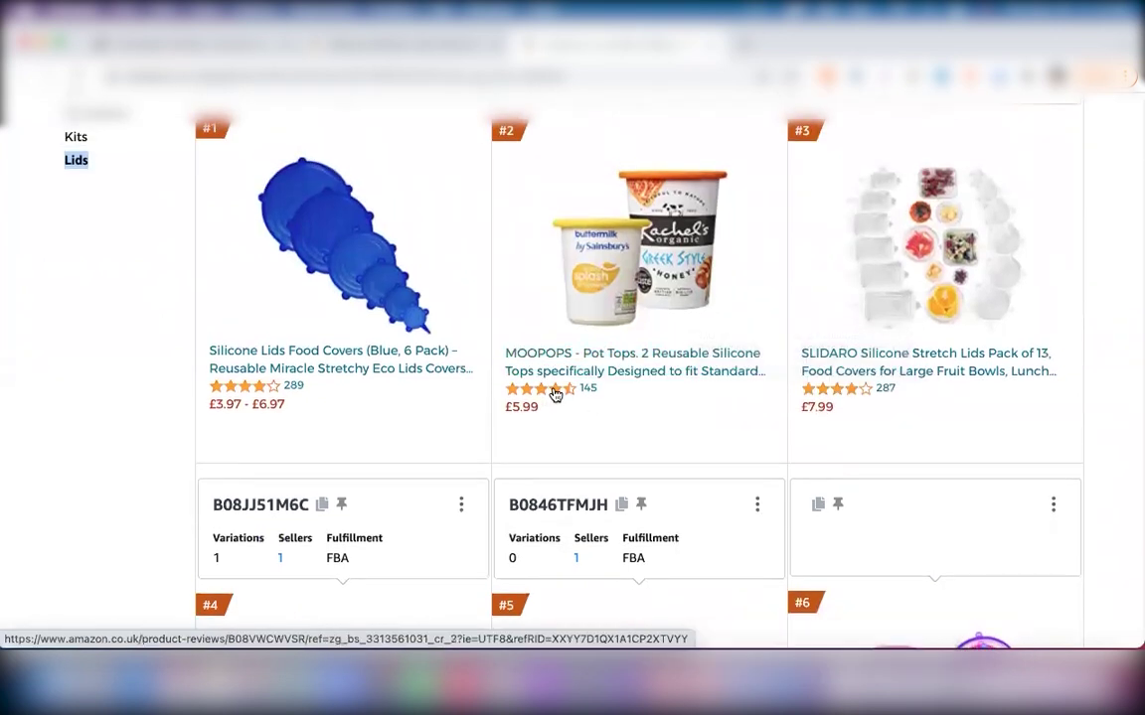
pyautogui.moveTo(556, 395)
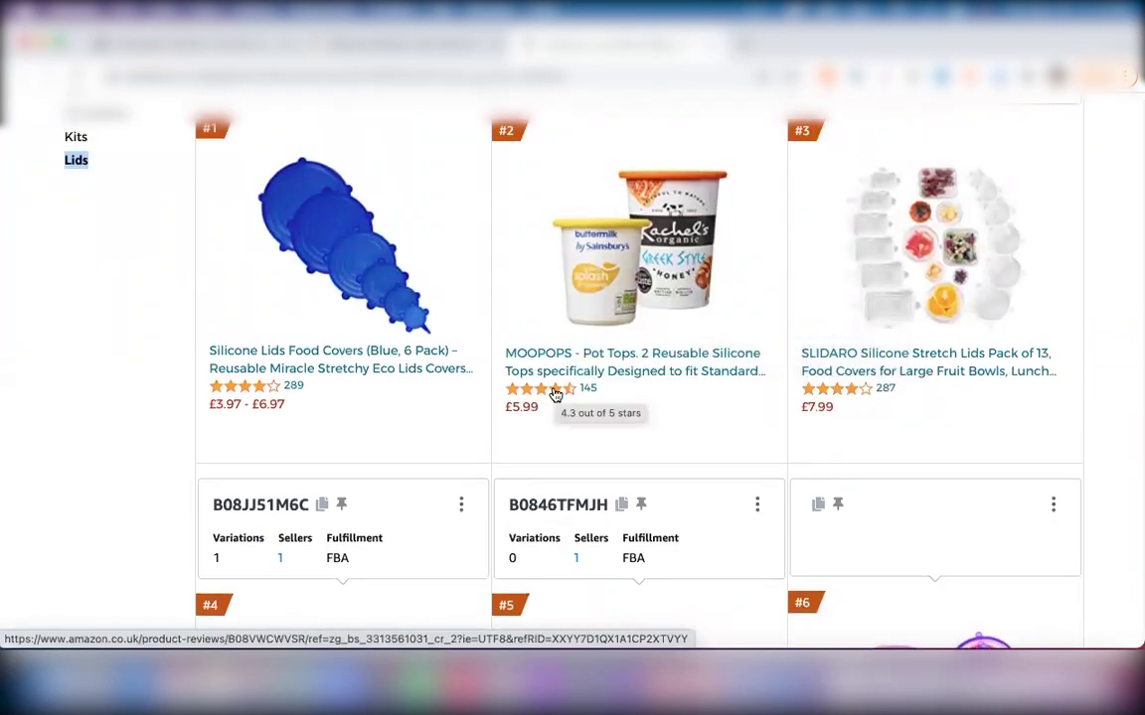
pyautogui.moveTo(257, 389)
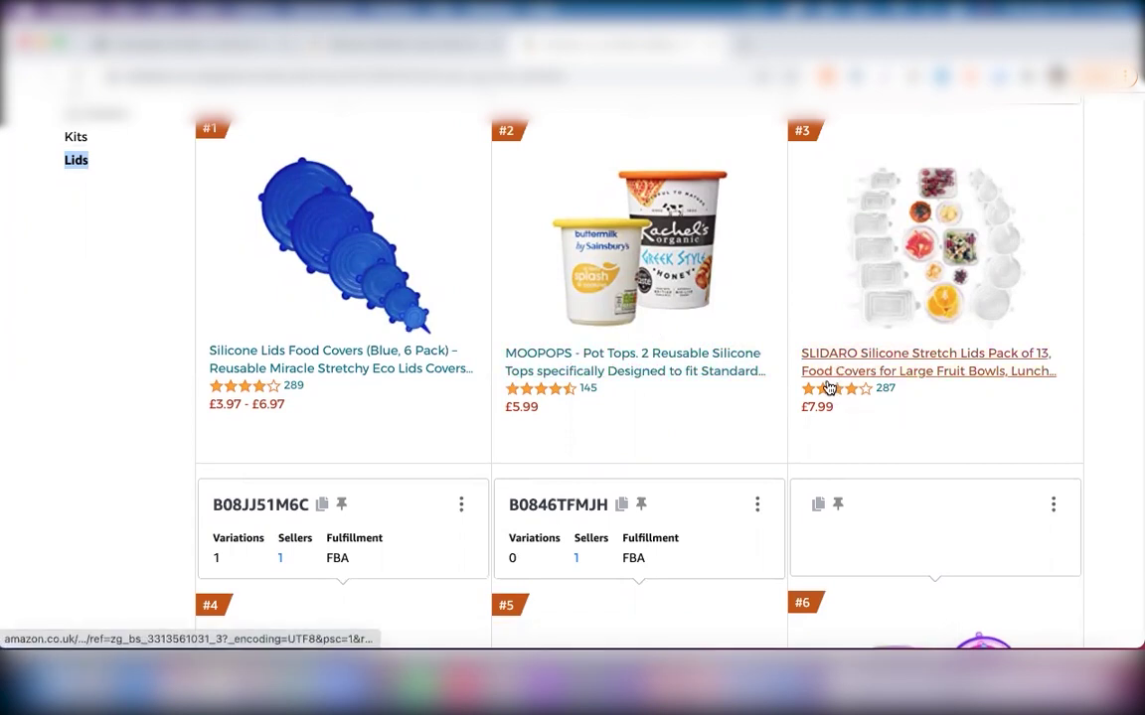
pyautogui.scroll(4, 708, 283)
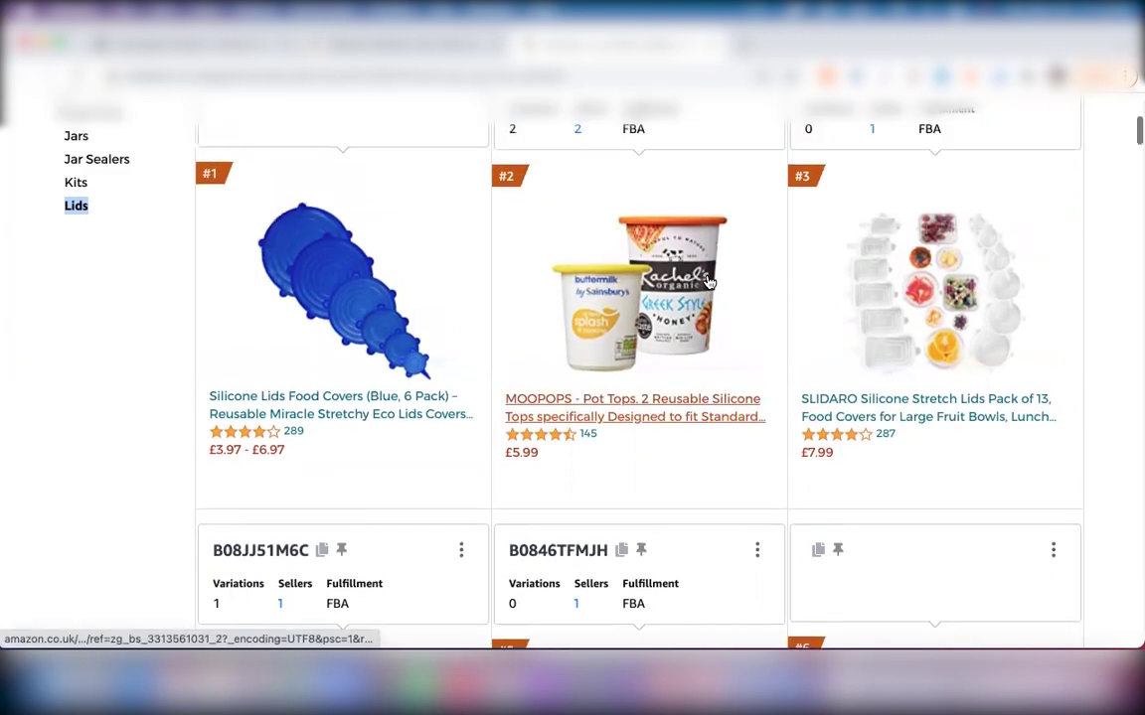
pyautogui.scroll(-1, 708, 281)
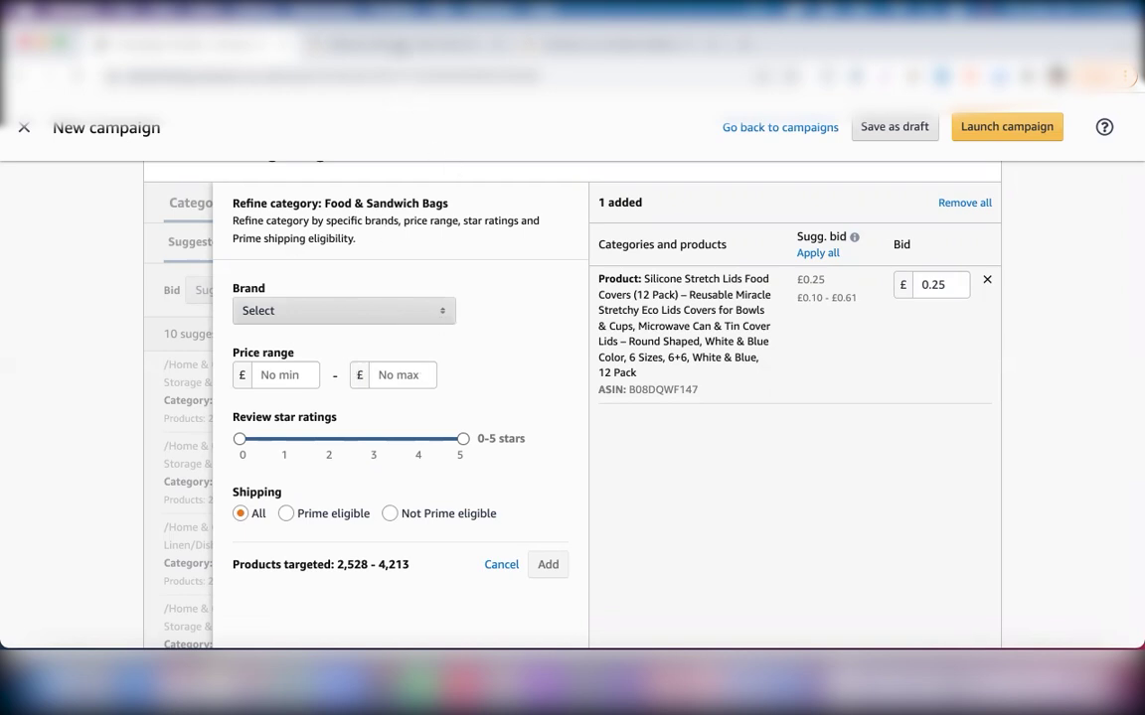
# Set the minimum price in the Food & Sandwich Bags refinement to £2.99.
pyautogui.click(398, 43)
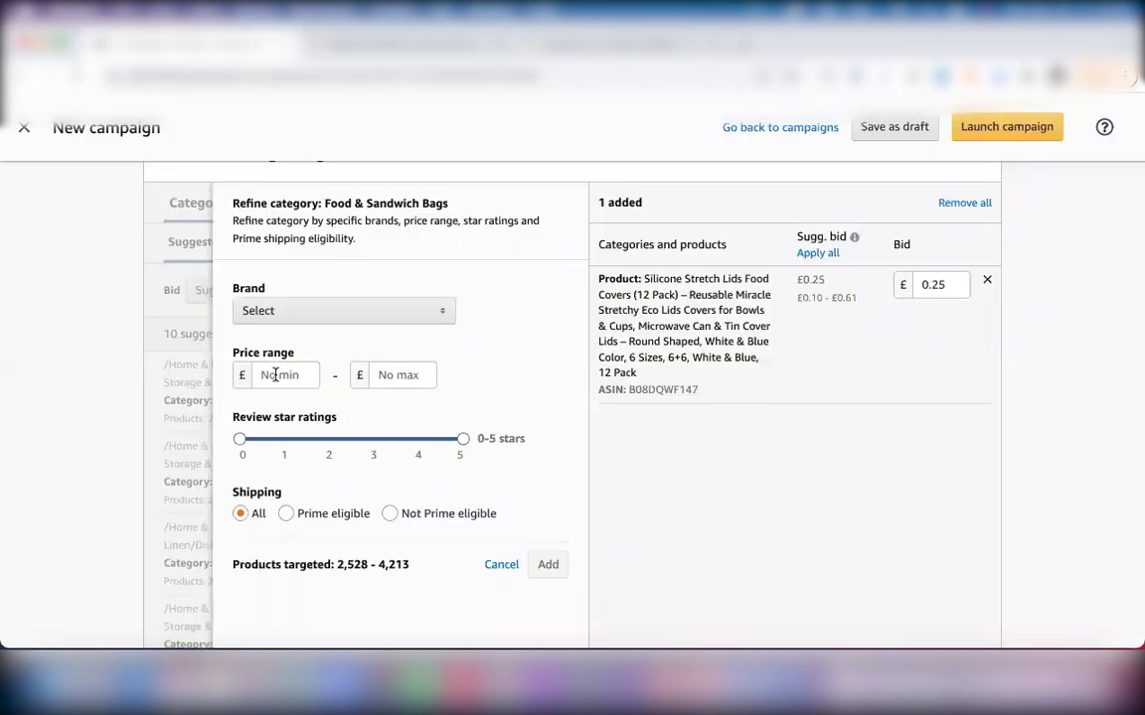
pyautogui.click(275, 375)
pyautogui.write('2')
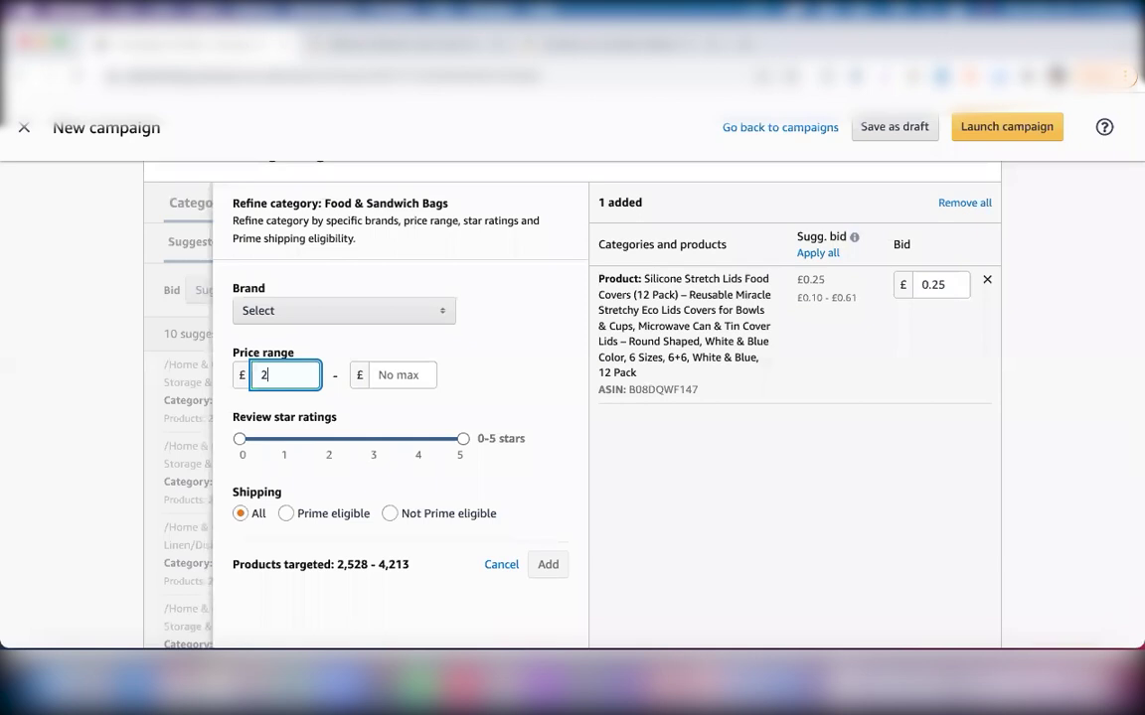
pyautogui.write('.99')
pyautogui.click(391, 374)
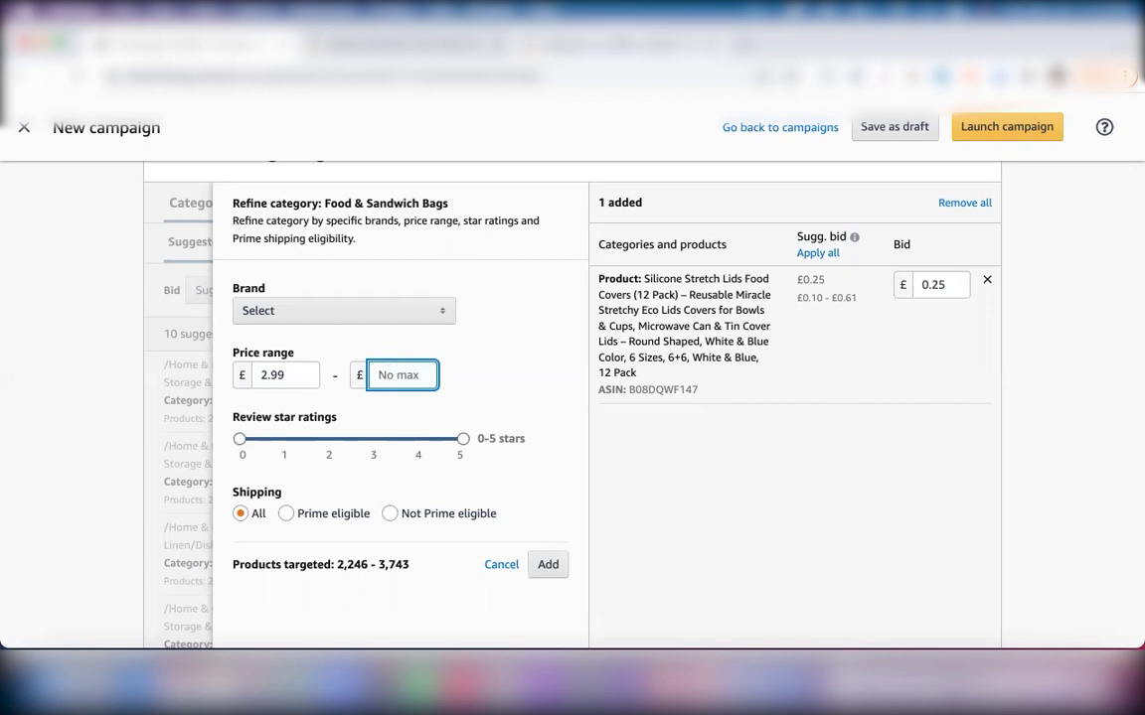
# Check the competing listing's reviews, try a maximum price of £15 in the category refinement, and clear it again.
pyautogui.click(408, 44)
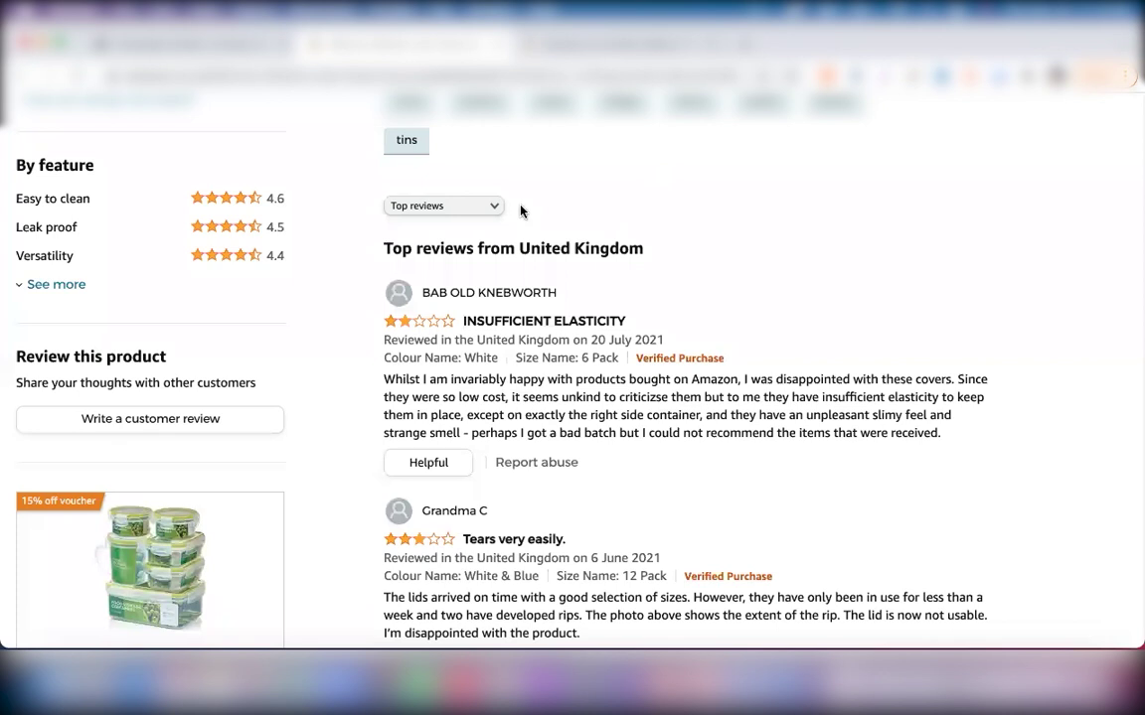
pyautogui.click(337, 45)
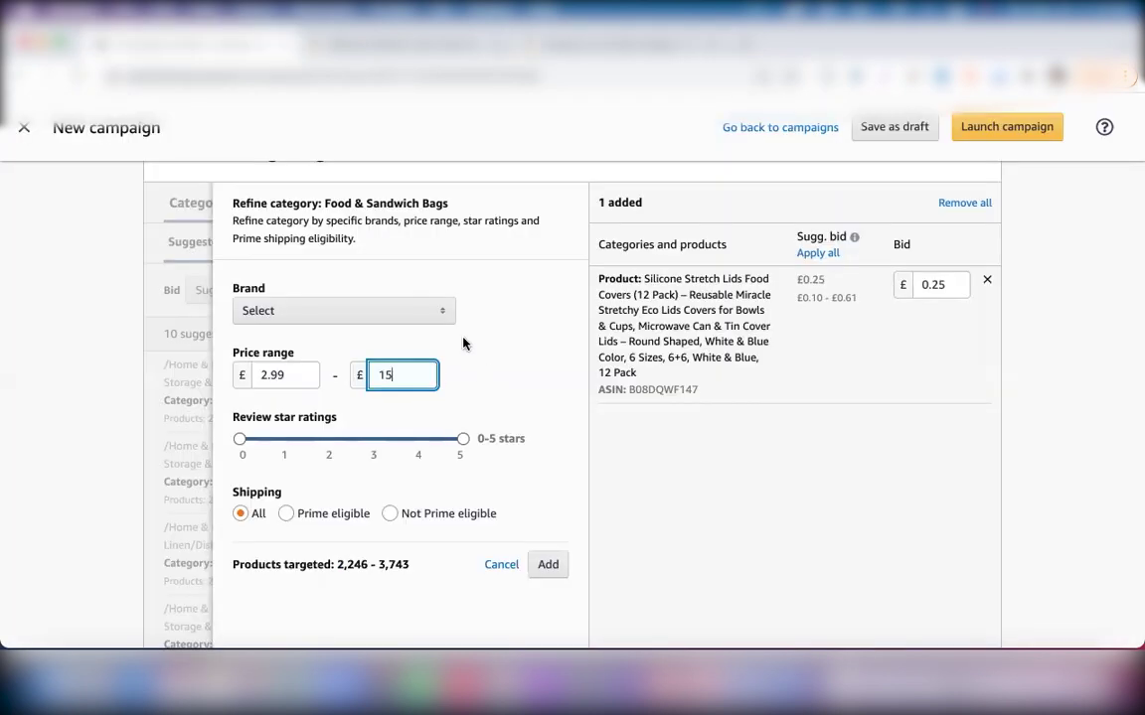
pyautogui.click(463, 343)
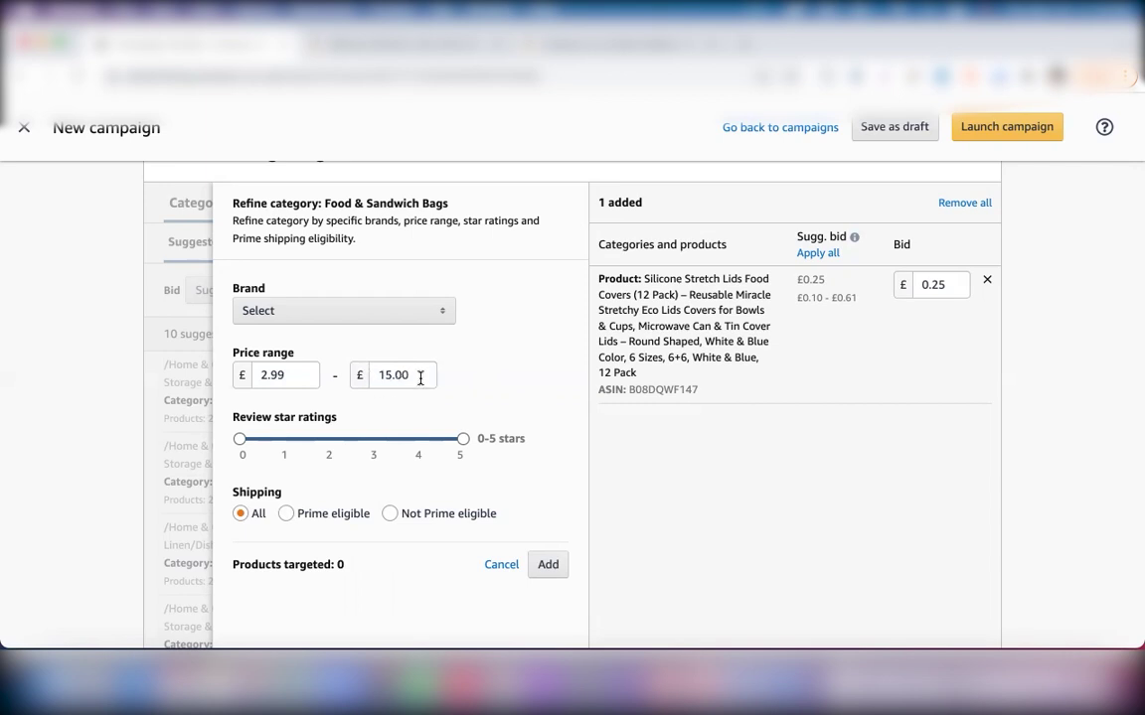
pyautogui.moveTo(413, 375); pyautogui.dragTo(377, 375)
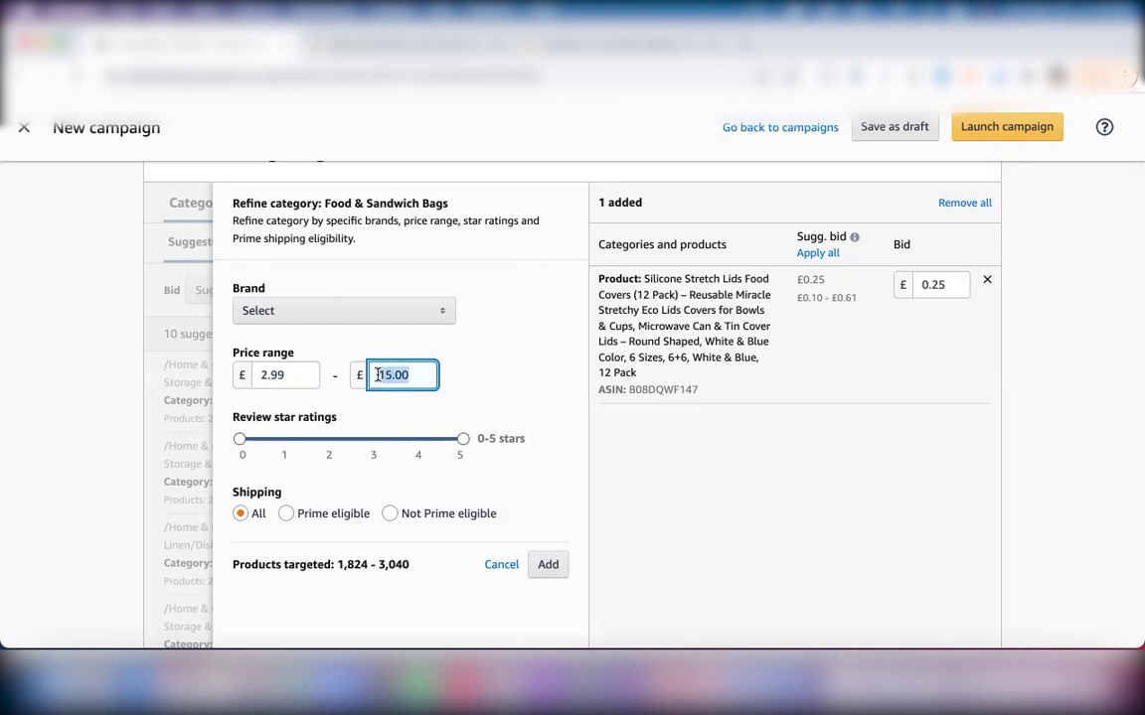
pyautogui.press('BackSpace')
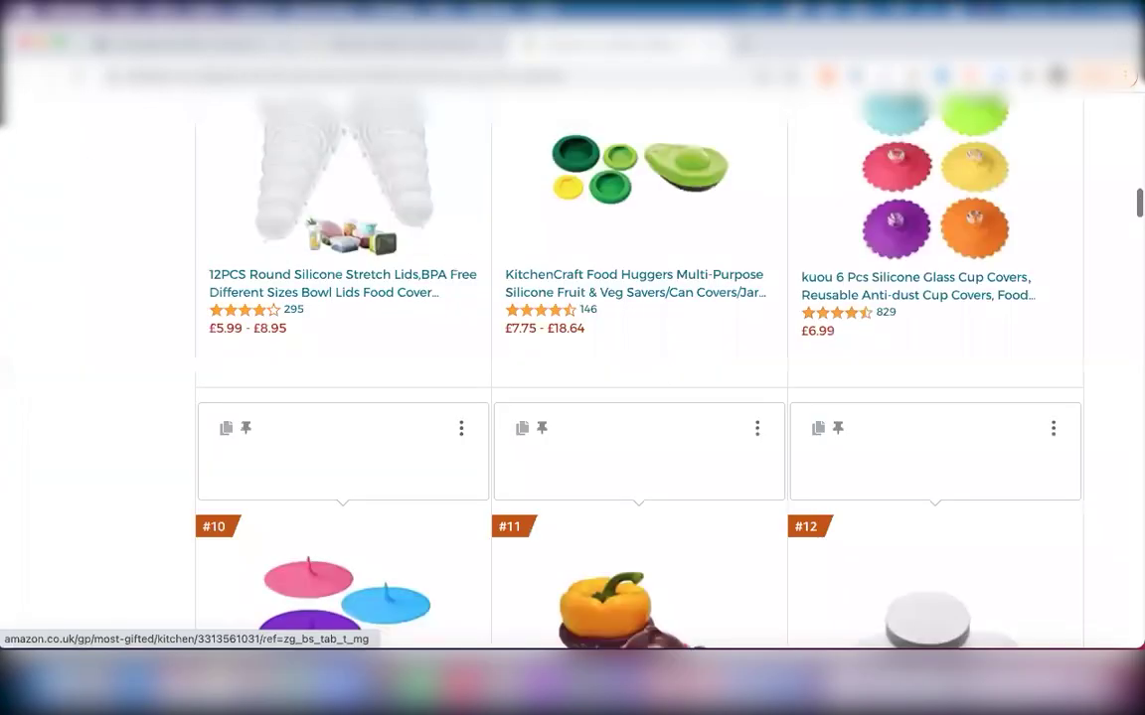
# Limit the refinement to 0–4 star ratings with all shipping options, and add the refined Food & Sandwich Bags category as a target.
pyautogui.scroll(5, 636, 378)
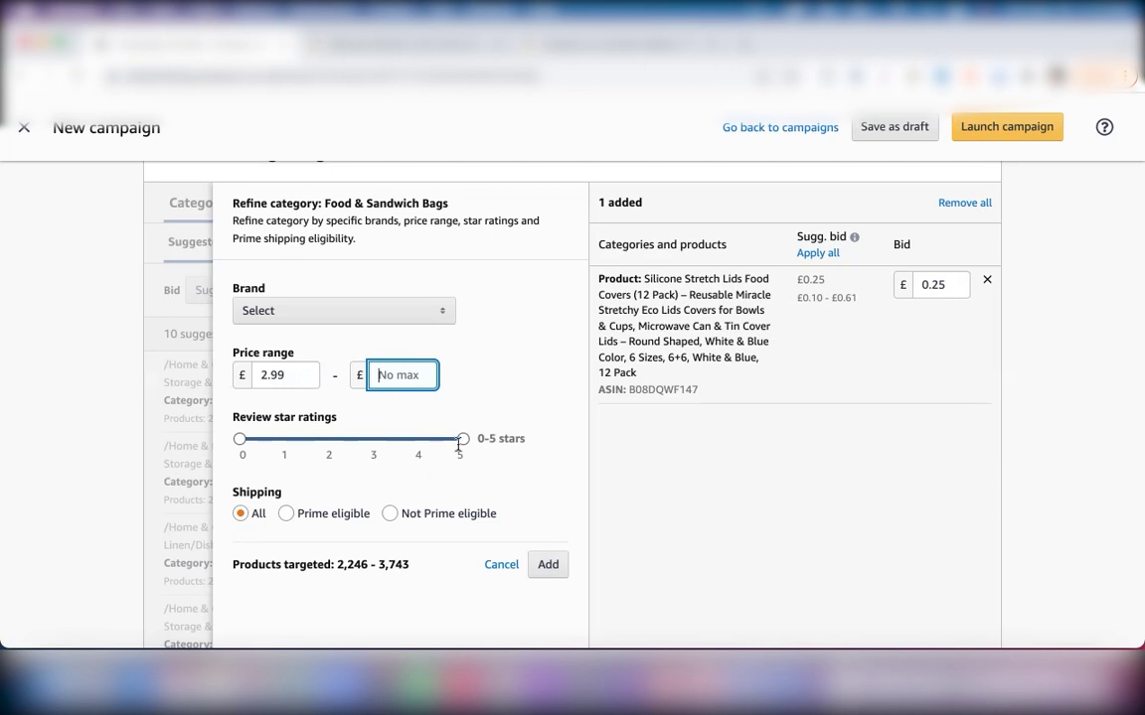
pyautogui.moveTo(463, 441)
pyautogui.mouseDown()
pyautogui.moveTo(424, 441)
pyautogui.moveTo(460, 440)
pyautogui.mouseUp()
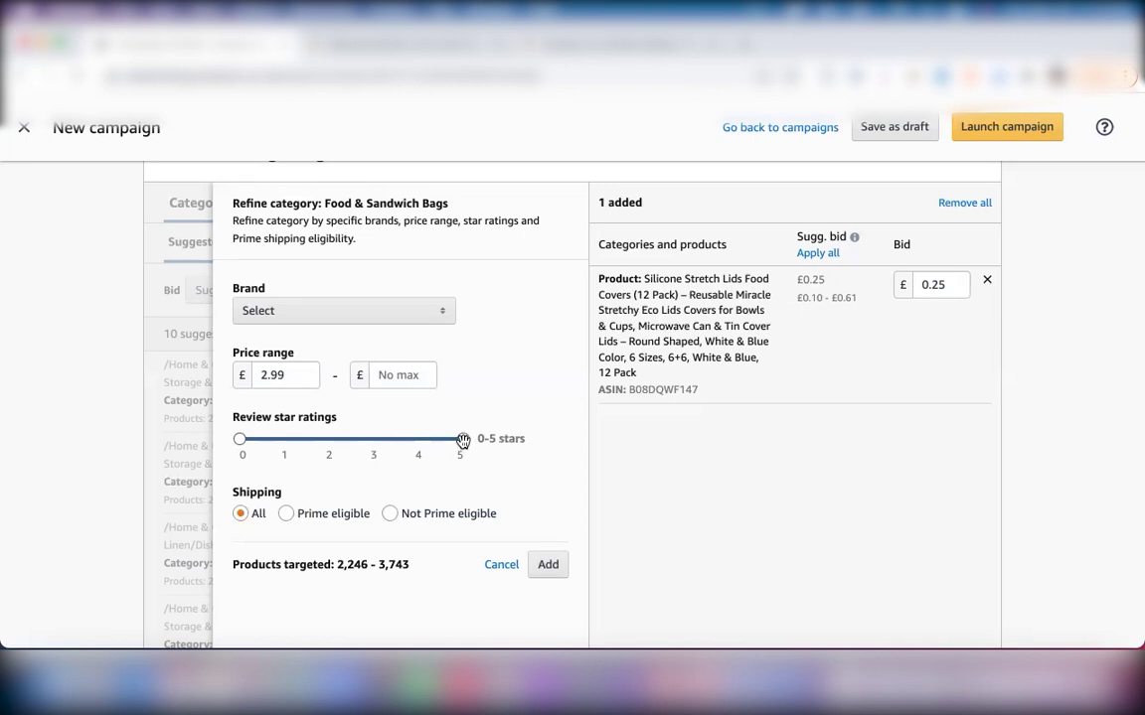
pyautogui.click(438, 442)
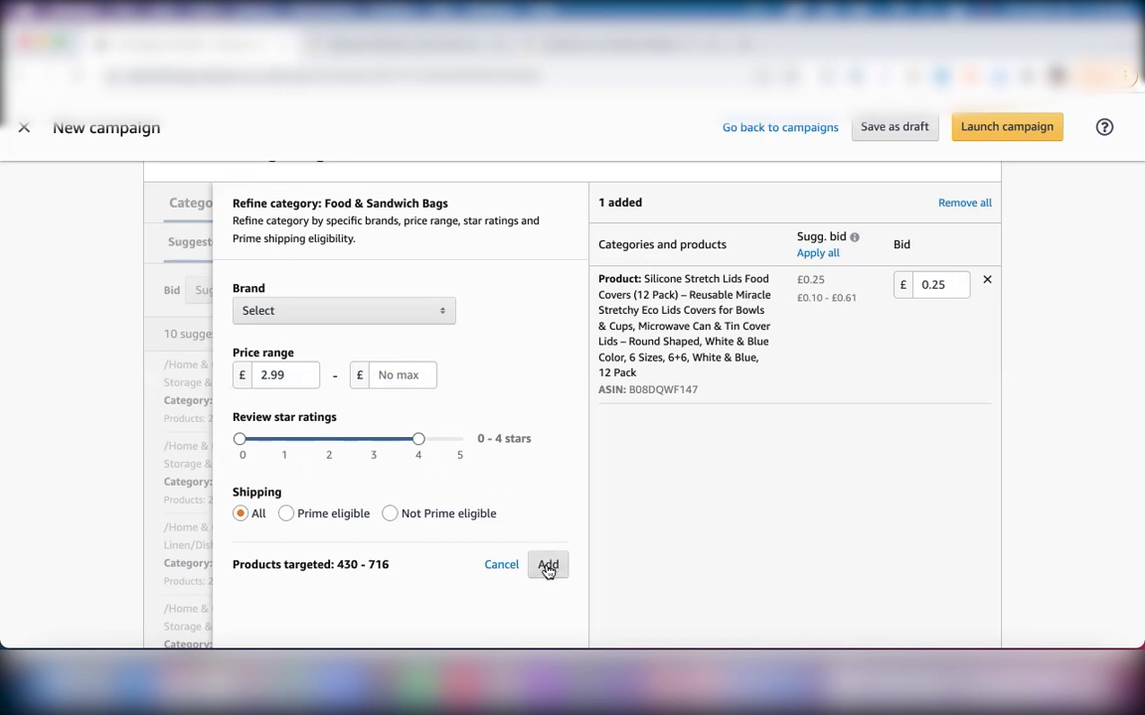
pyautogui.scroll(-1, 799, 398)
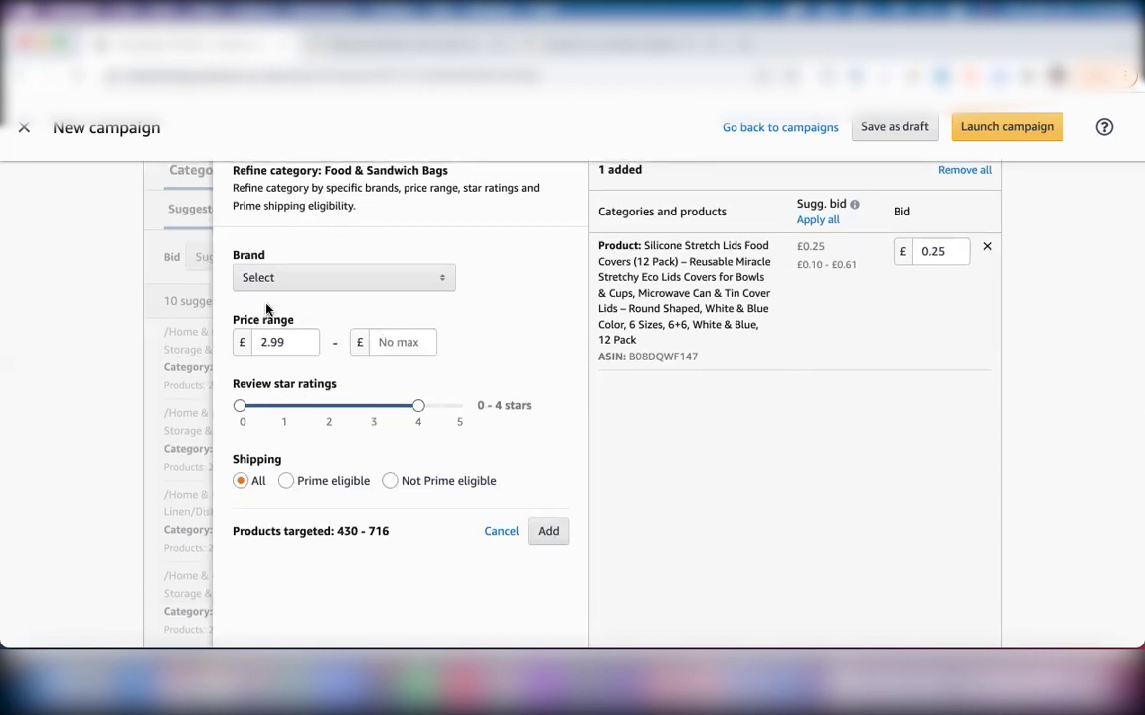
pyautogui.click(285, 480)
pyautogui.click(241, 482)
pyautogui.click(550, 532)
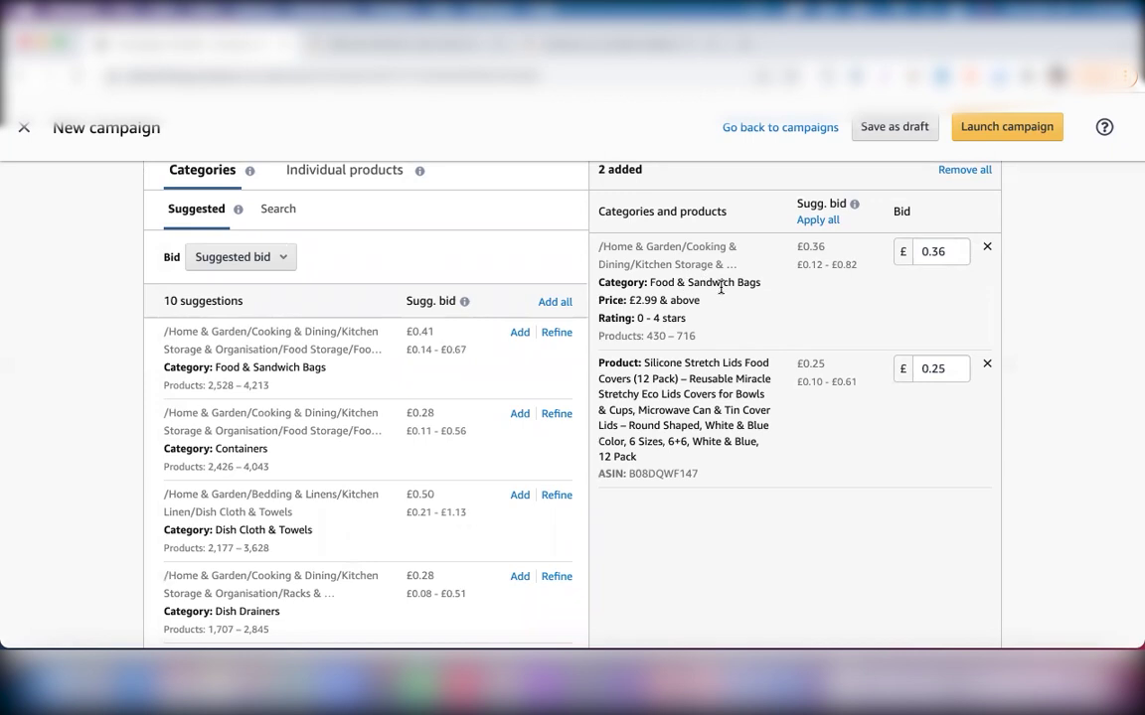
# Set the bid for the refined Food & Sandwich Bags category to £0.25 and save it.
pyautogui.click(949, 253)
pyautogui.press('BackSpace')
pyautogui.write('0.25')
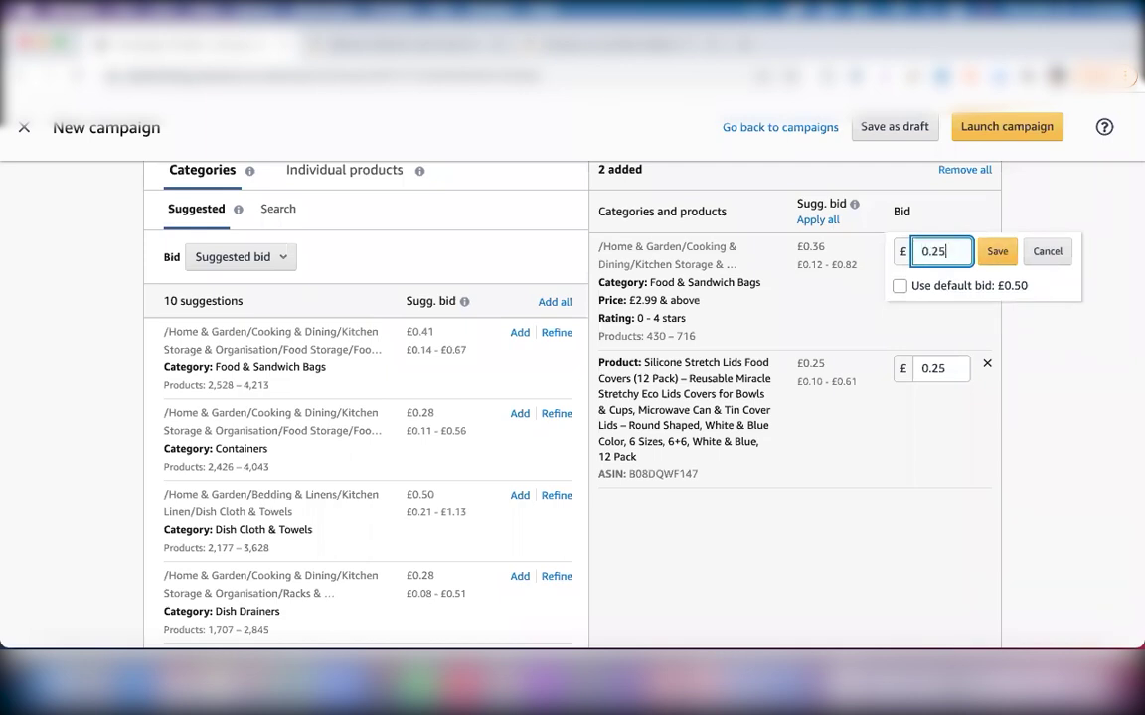
pyautogui.click(998, 255)
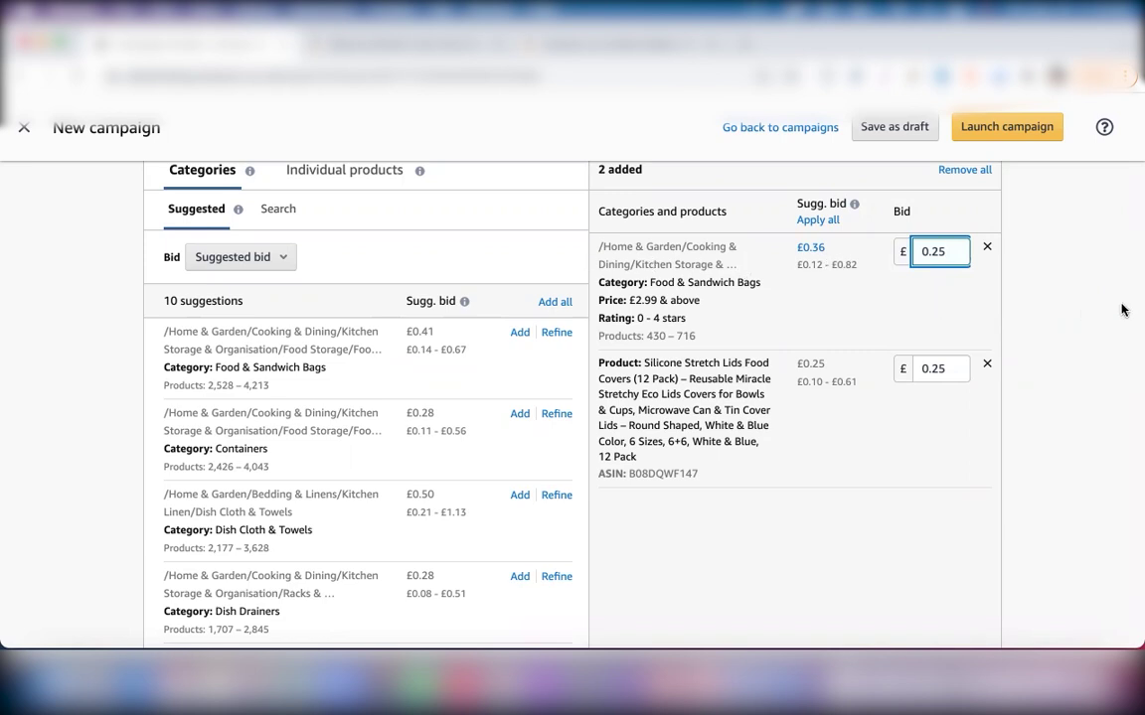
pyautogui.click(1083, 314)
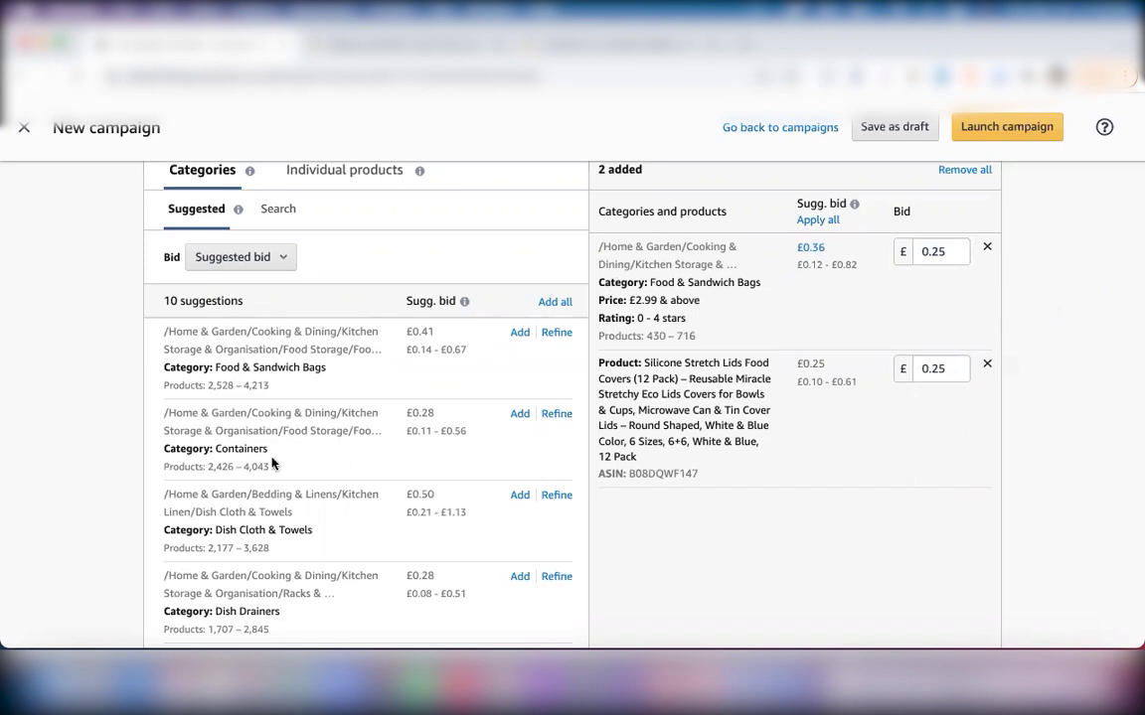
# Add the unrefined Dish Cloth & Towels category as a target at its suggested bid, and return to the campaign's general settings.
pyautogui.scroll(-1, 274, 464)
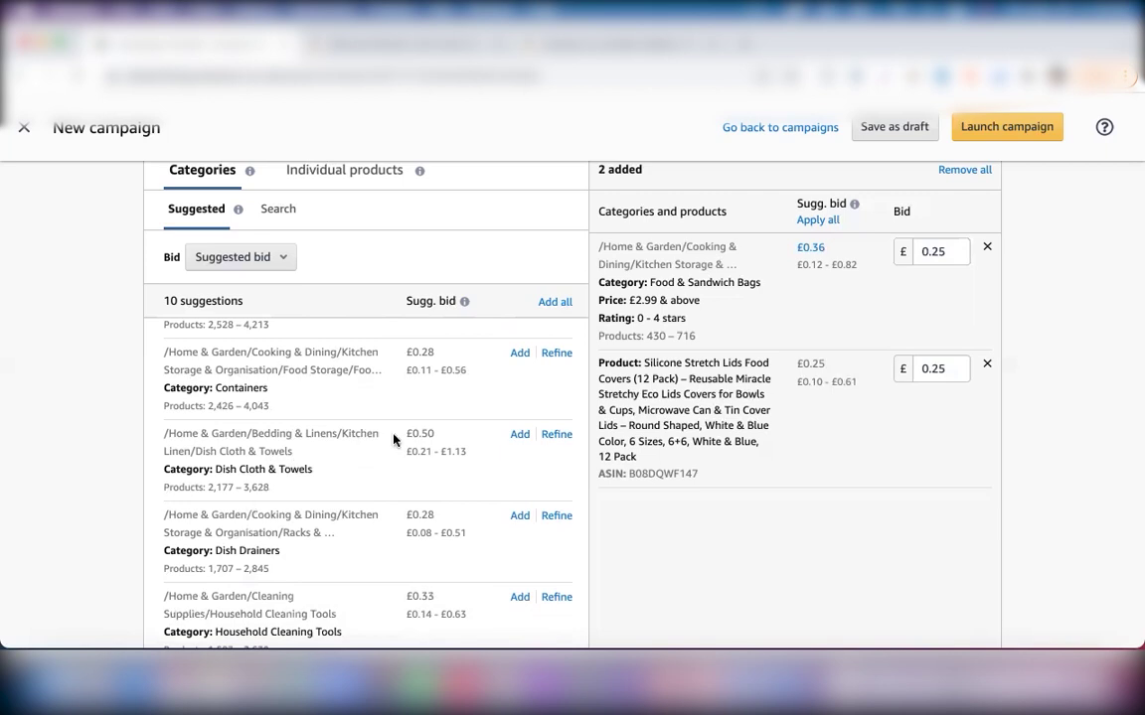
pyautogui.click(519, 435)
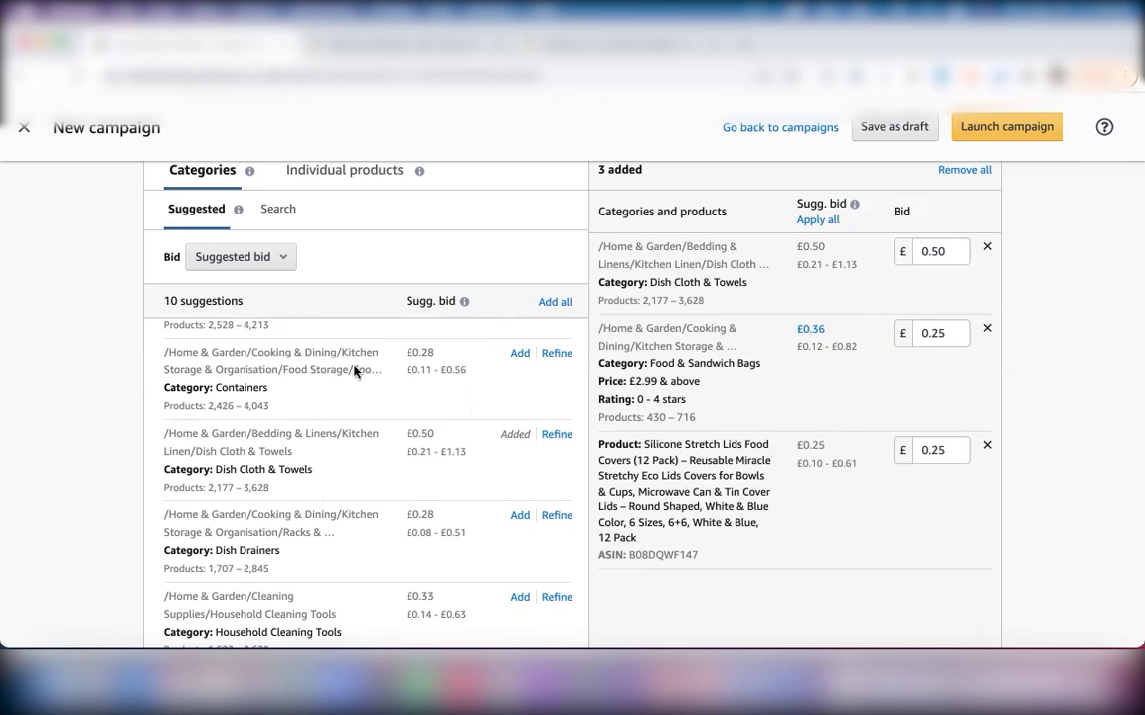
pyautogui.scroll(10, 354, 370)
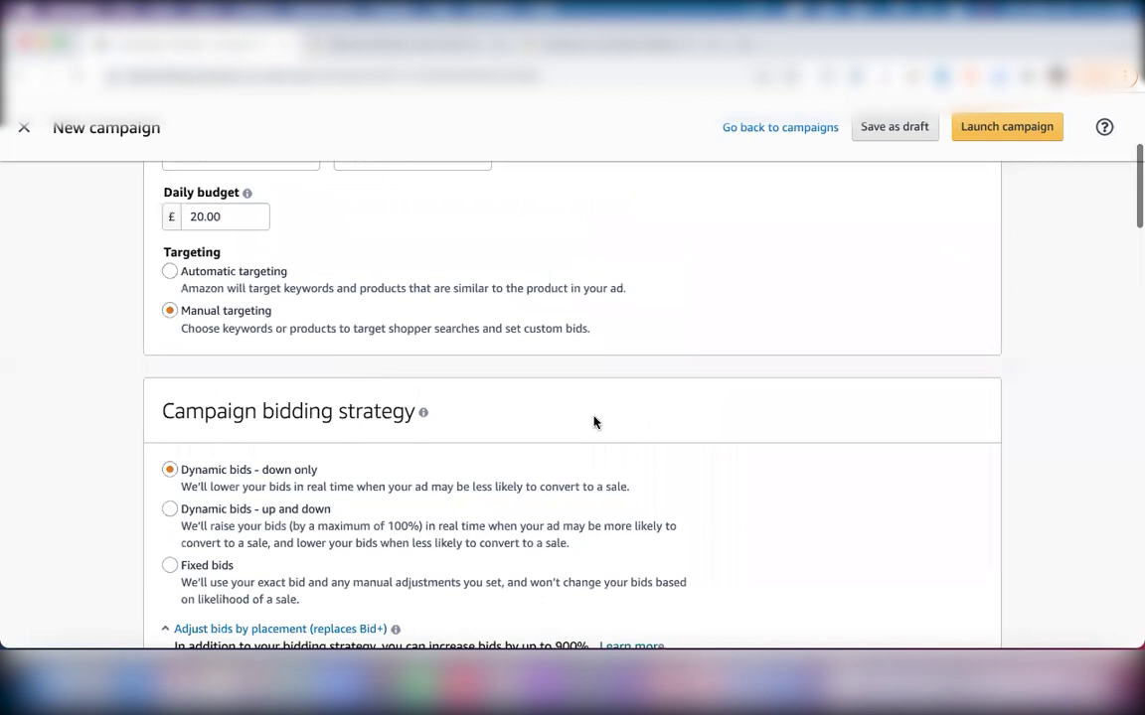
pyautogui.scroll(4, 593, 422)
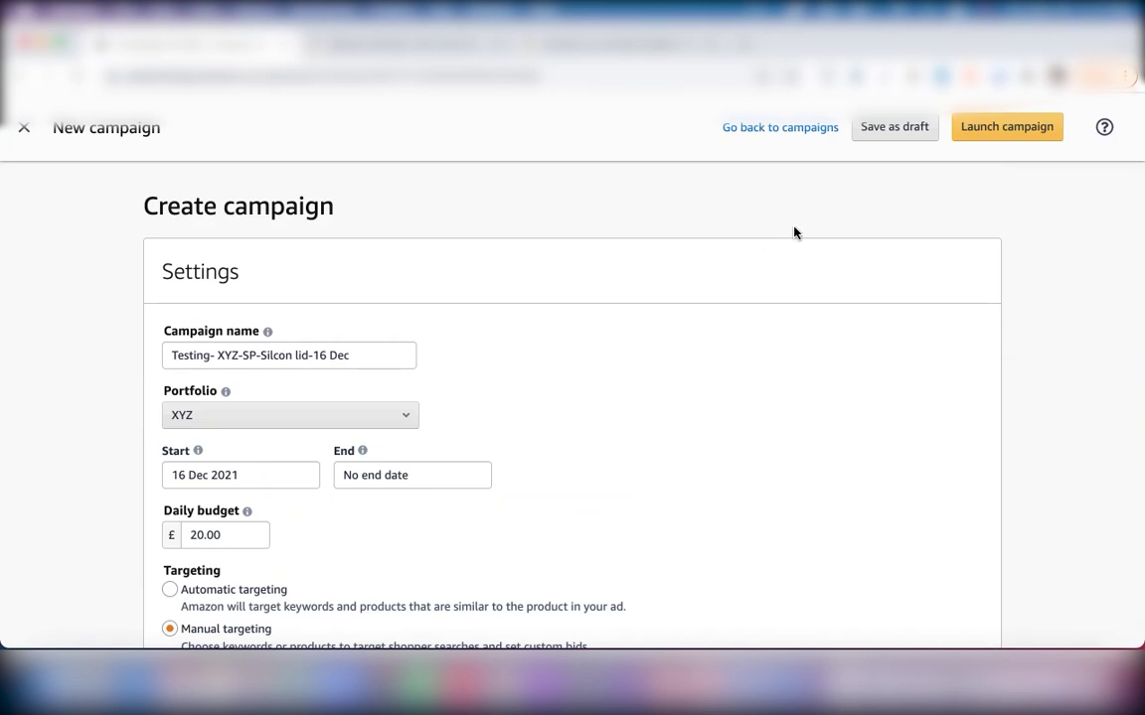
# Check the campaign settings and added product targets, and save the campaign as a draft.
pyautogui.scroll(-5, 487, 376)
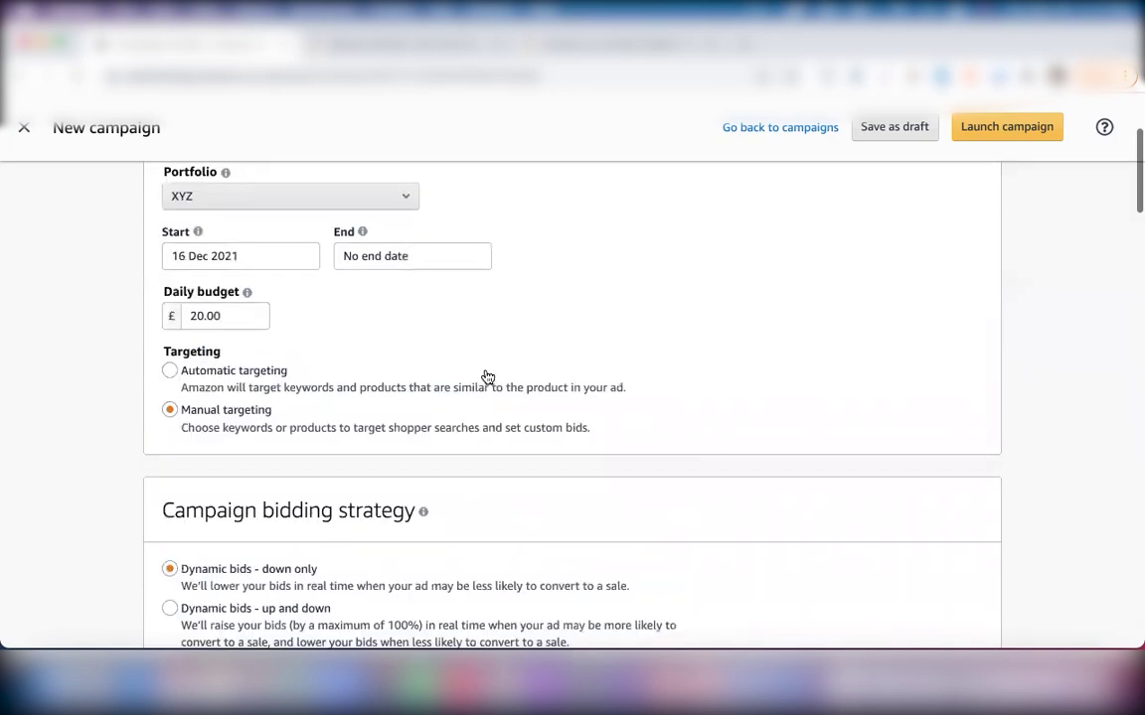
pyautogui.scroll(-10, 487, 376)
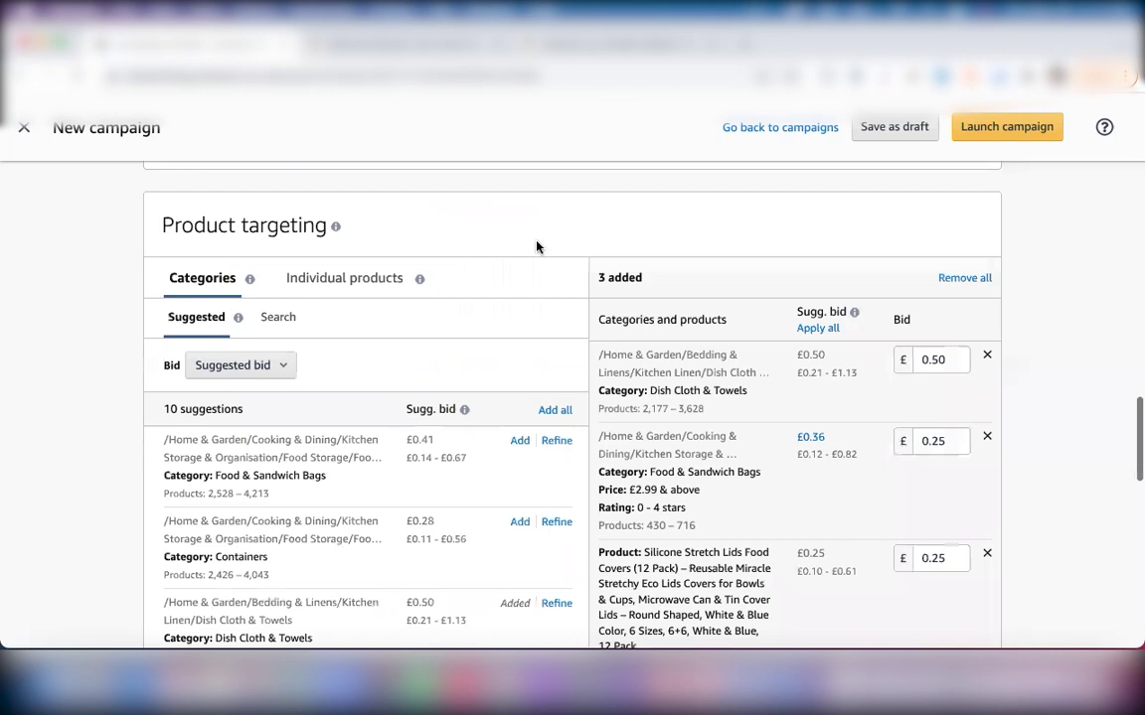
pyautogui.scroll(15, 537, 247)
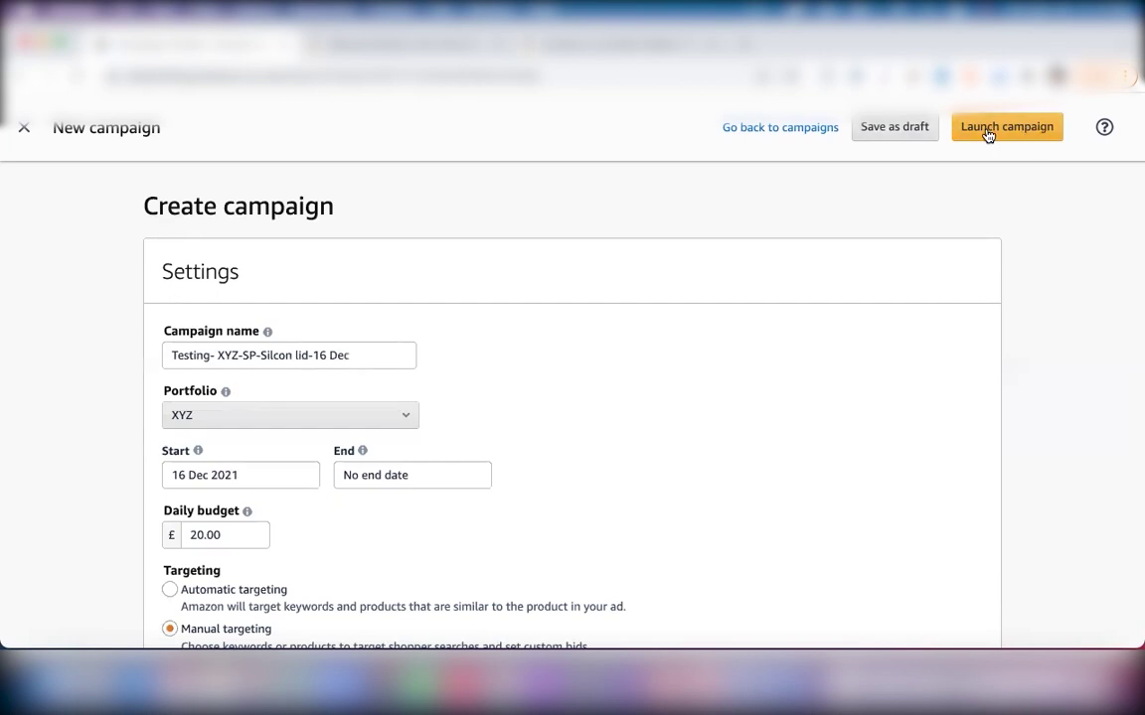
pyautogui.click(891, 133)
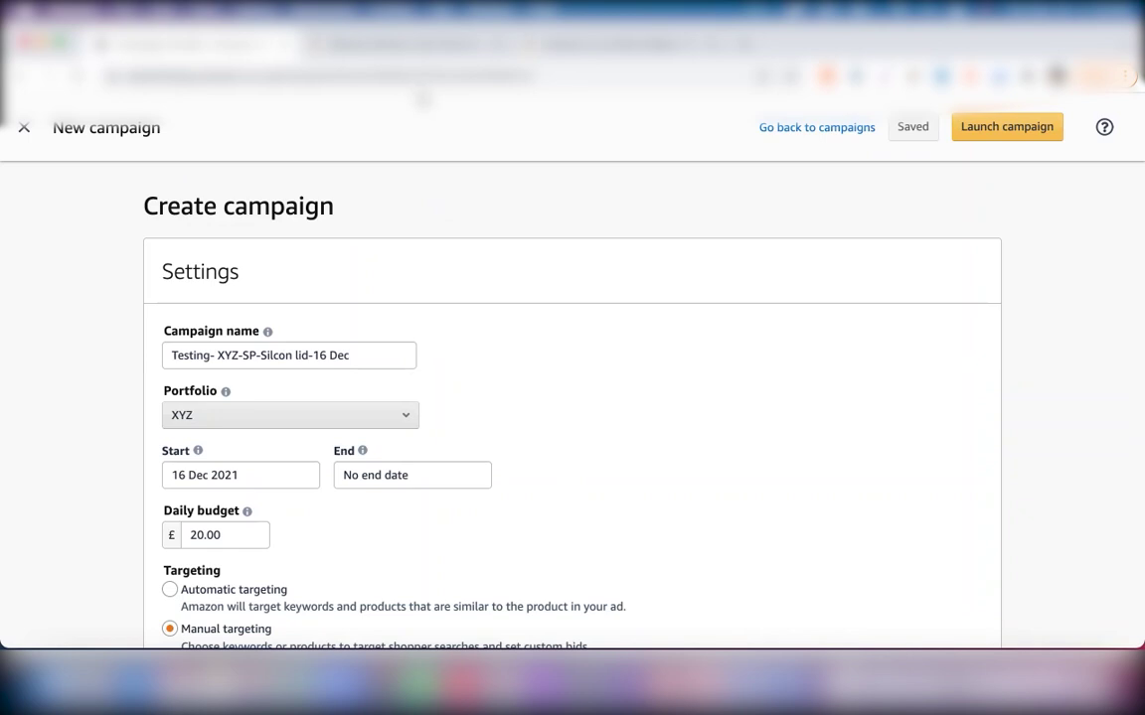
# Review the saved draft's bidding strategy, advertised product and targets, and return to the campaigns overview without launching.
pyautogui.doubleClick(68, 127)
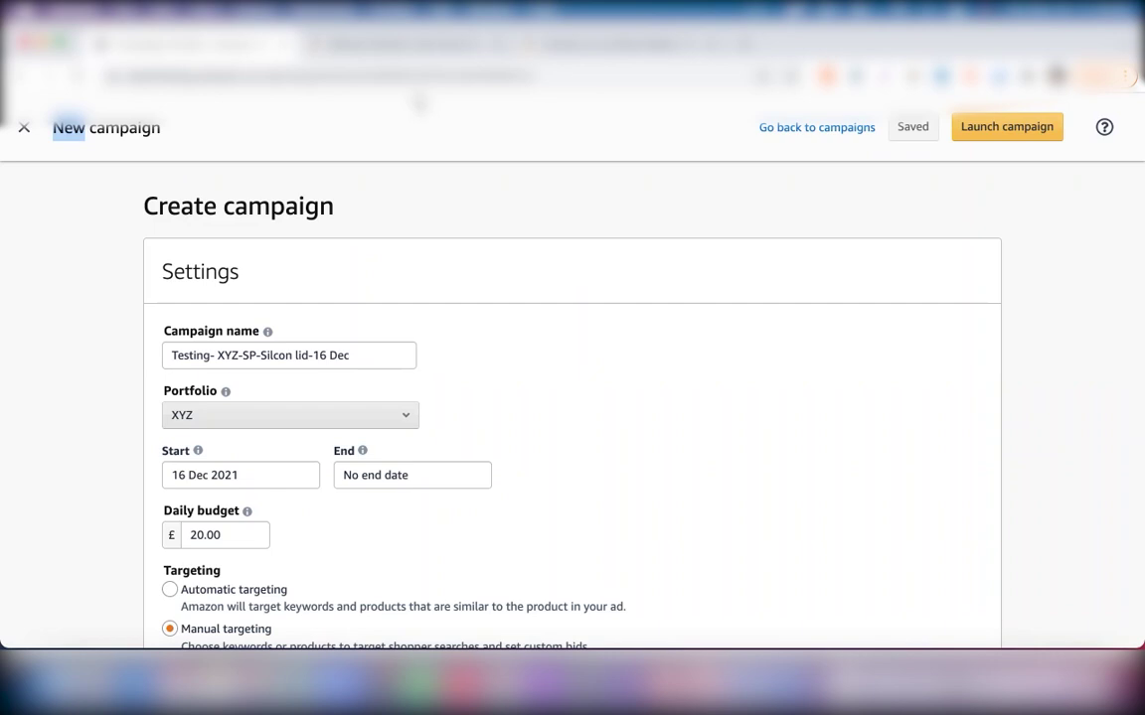
pyautogui.scroll(-5, 486, 237)
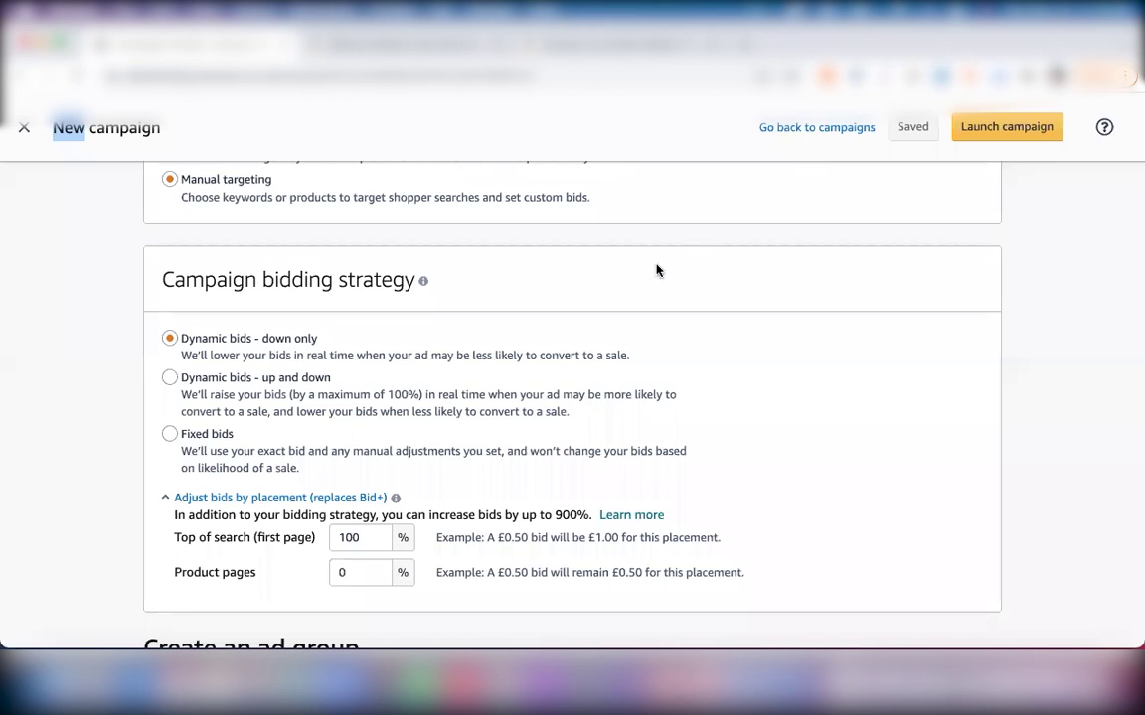
pyautogui.scroll(-10, 656, 271)
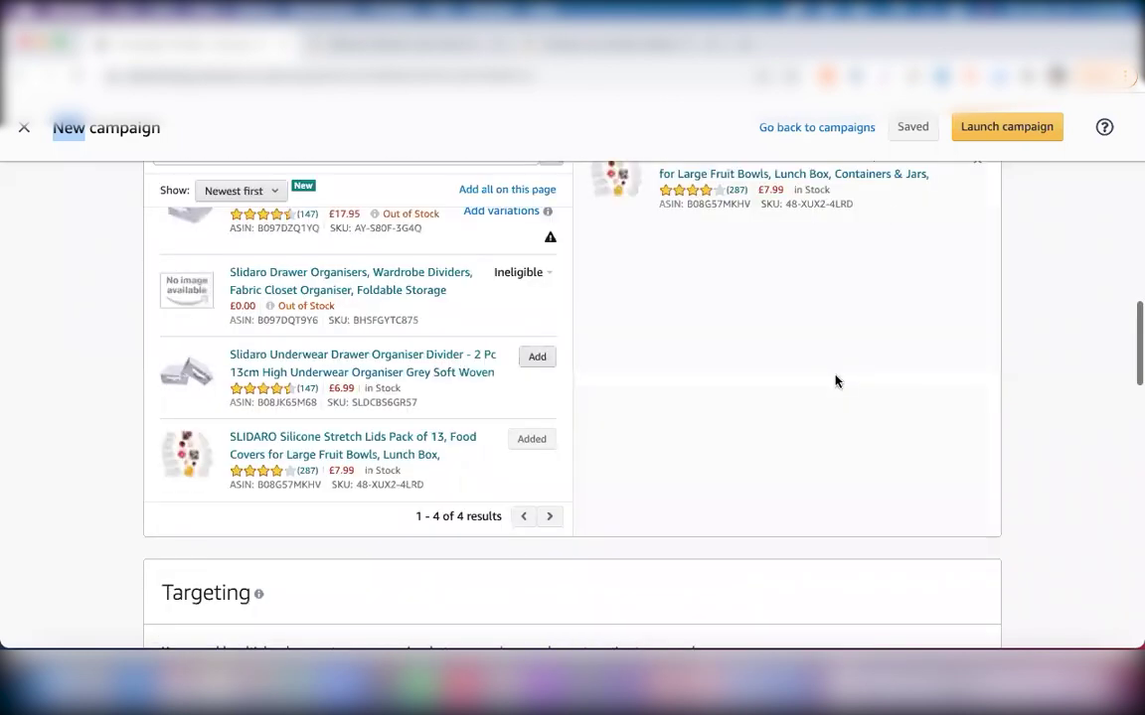
pyautogui.scroll(-5, 835, 380)
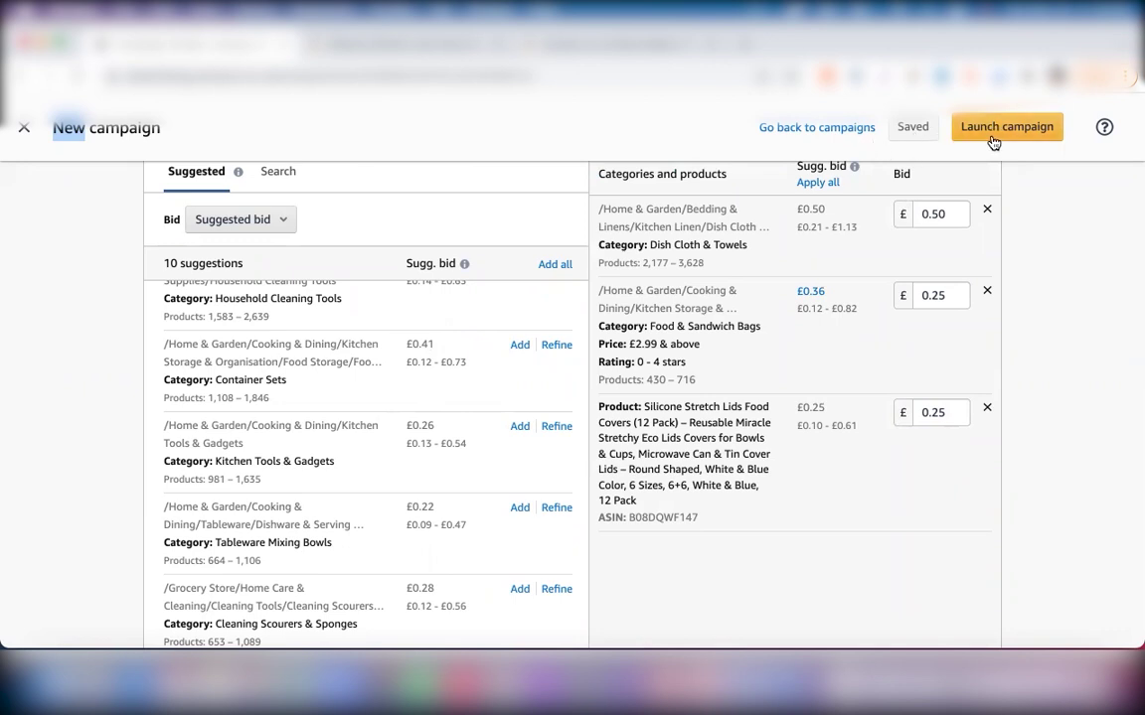
pyautogui.click(802, 134)
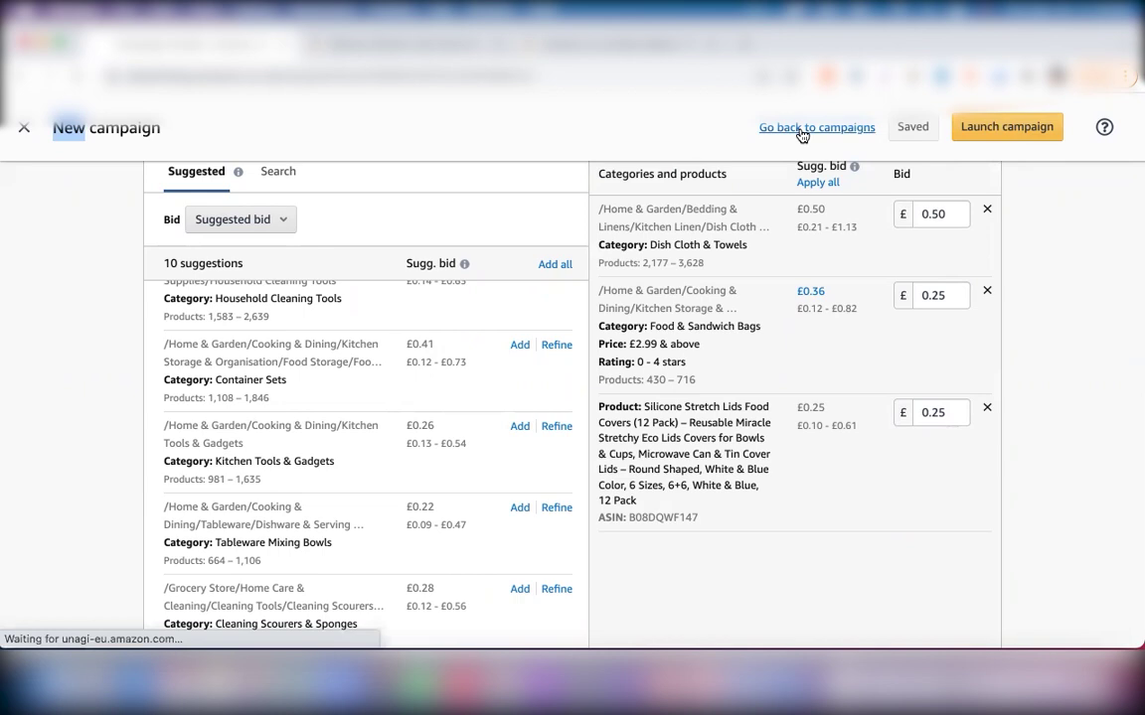
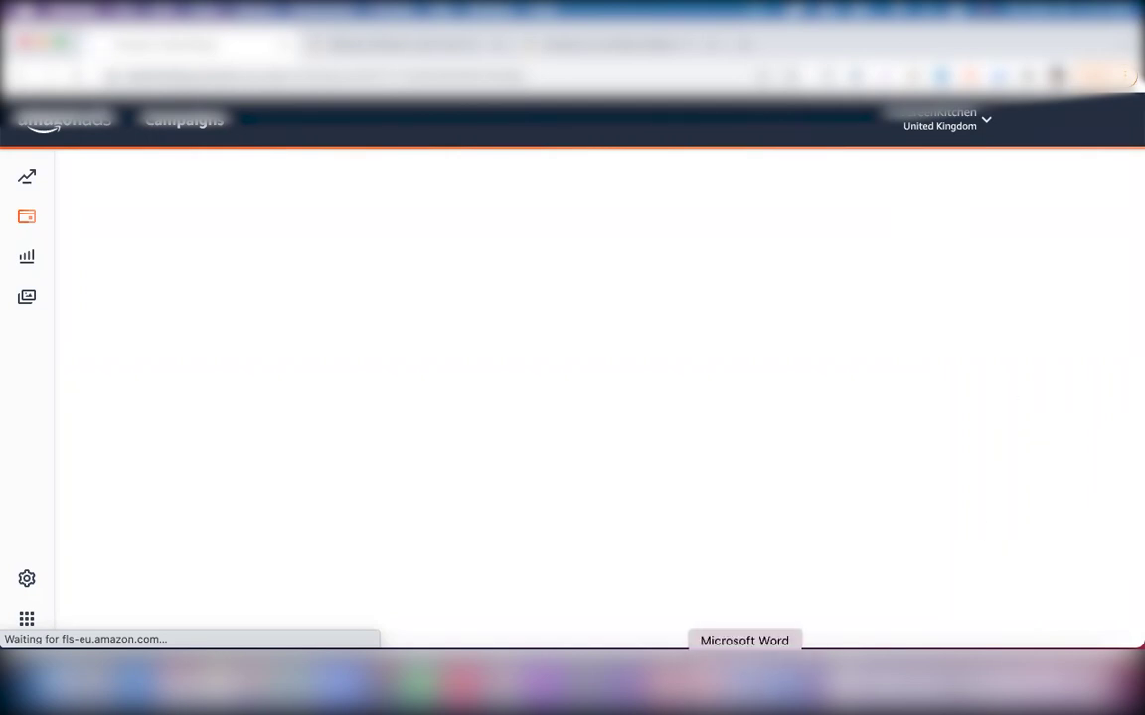
# Switch to the Microsoft Word notes and review the ad types, targeting, campaign naming, daily budget and match type notes.
pyautogui.click(745, 684)
pyautogui.scroll(5, 397, 298)
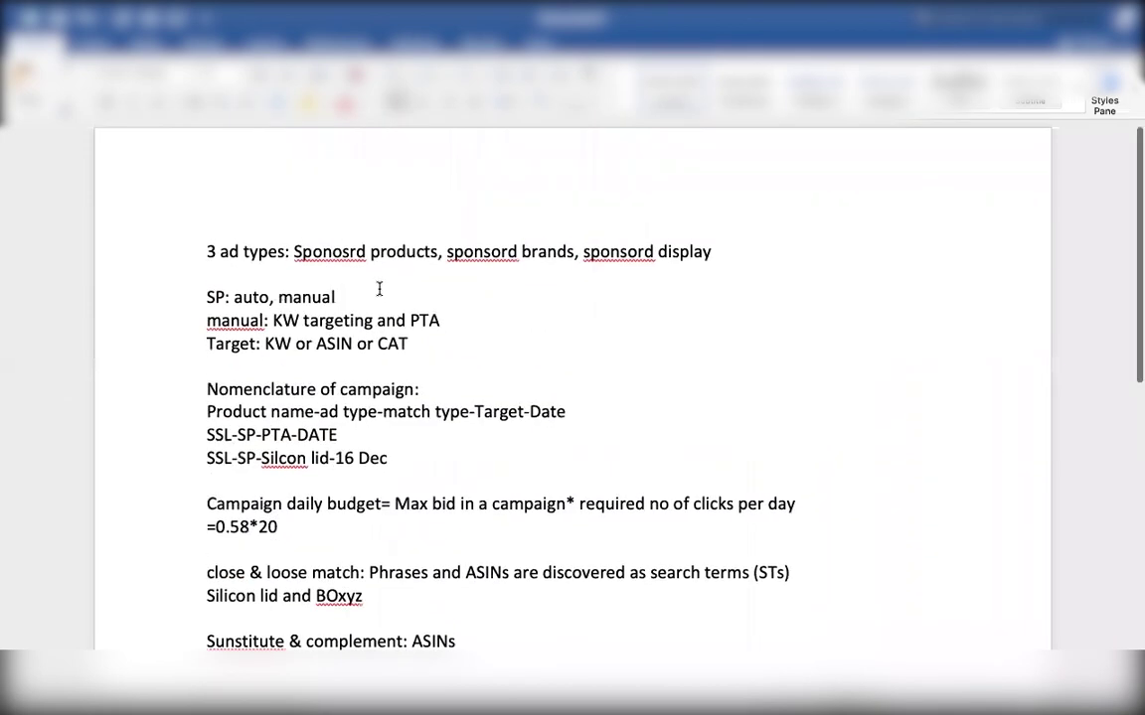
pyautogui.scroll(-5, 380, 288)
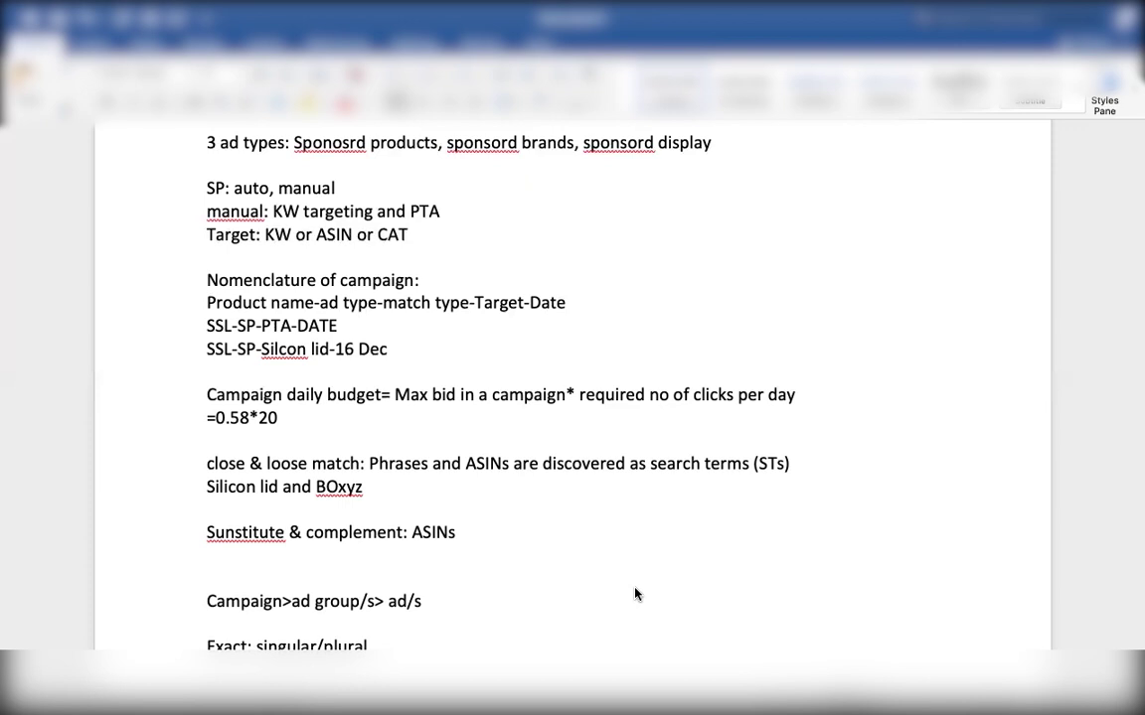
# Switch back to Amazon Ads in Google Chrome and open the list of campaign drafts.
pyautogui.hotkey('ctrl', 'Up')
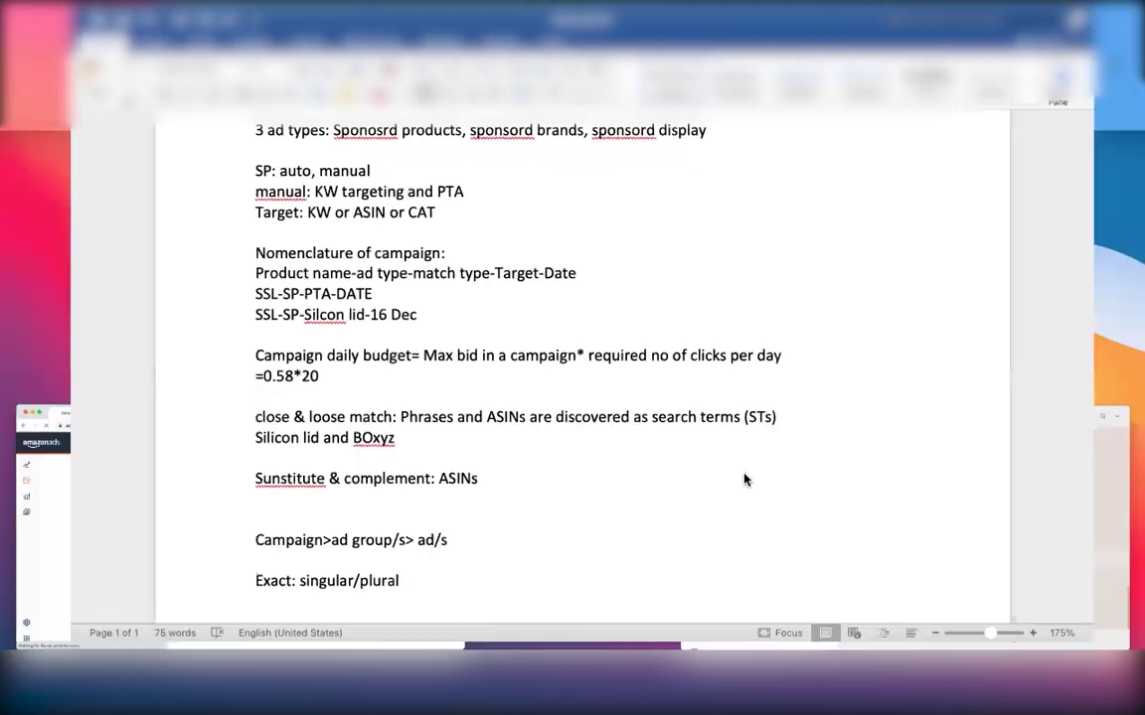
pyautogui.click(238, 527)
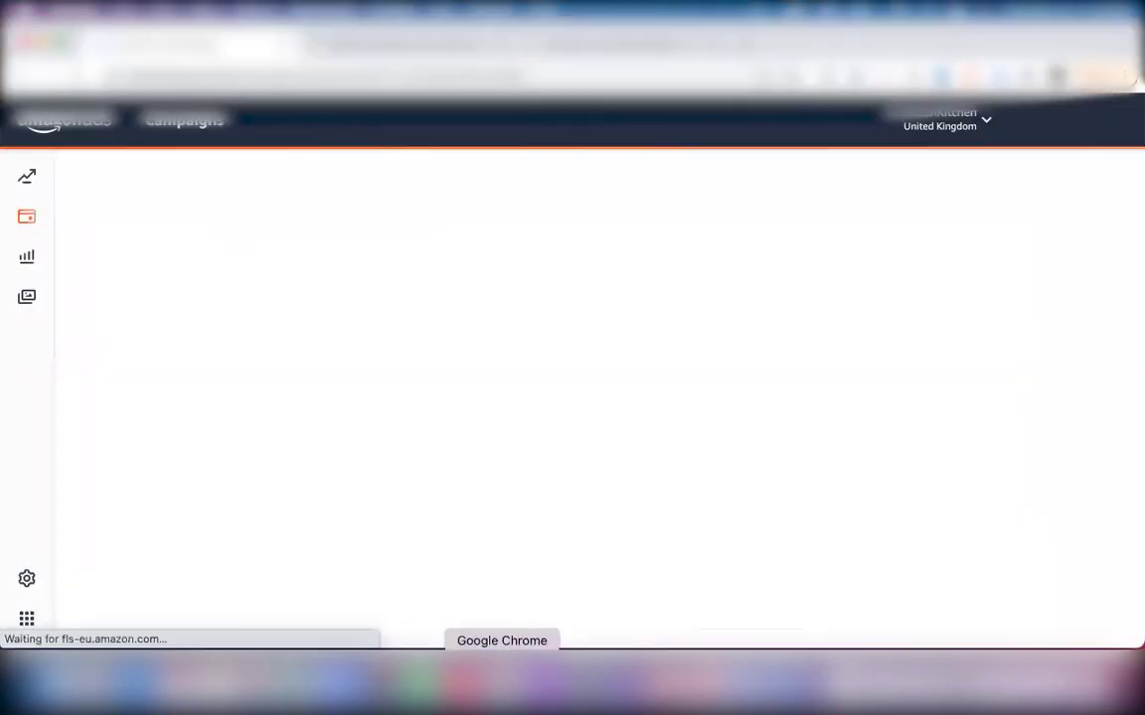
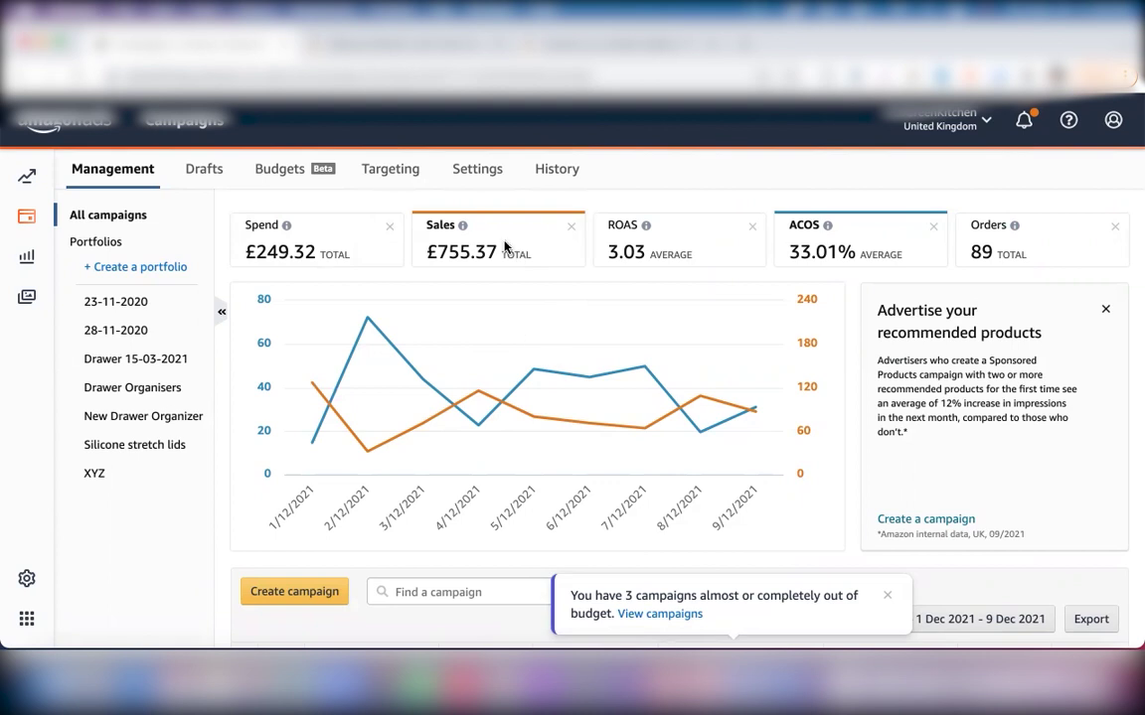
pyautogui.click(195, 174)
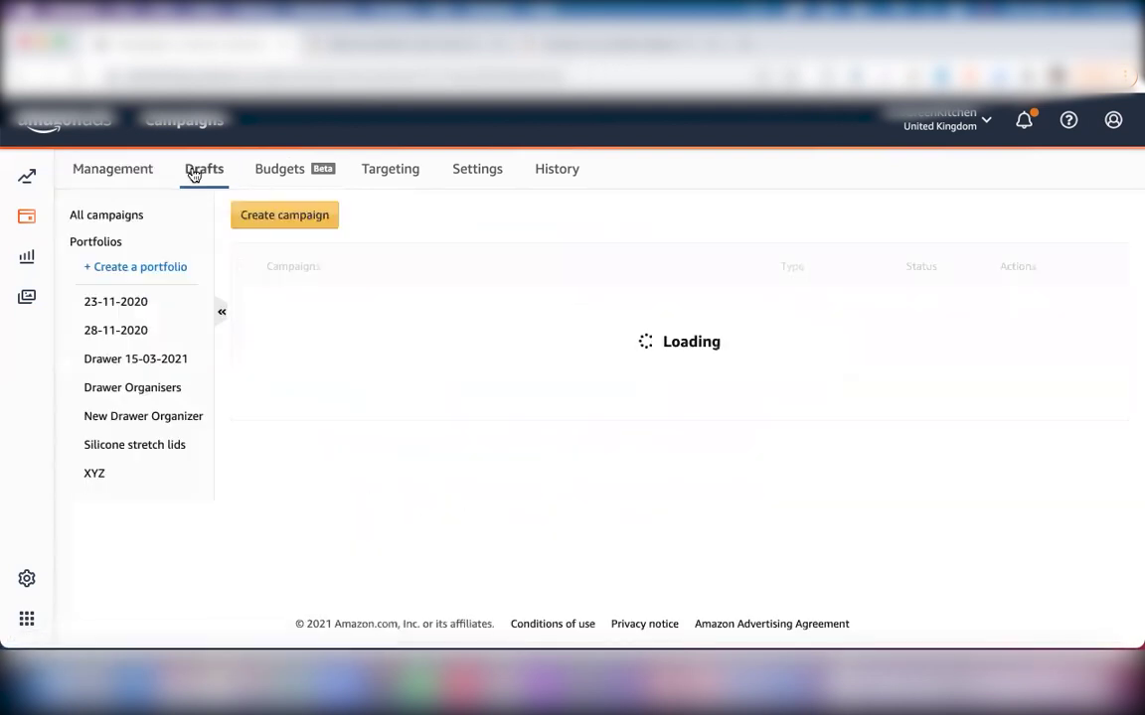